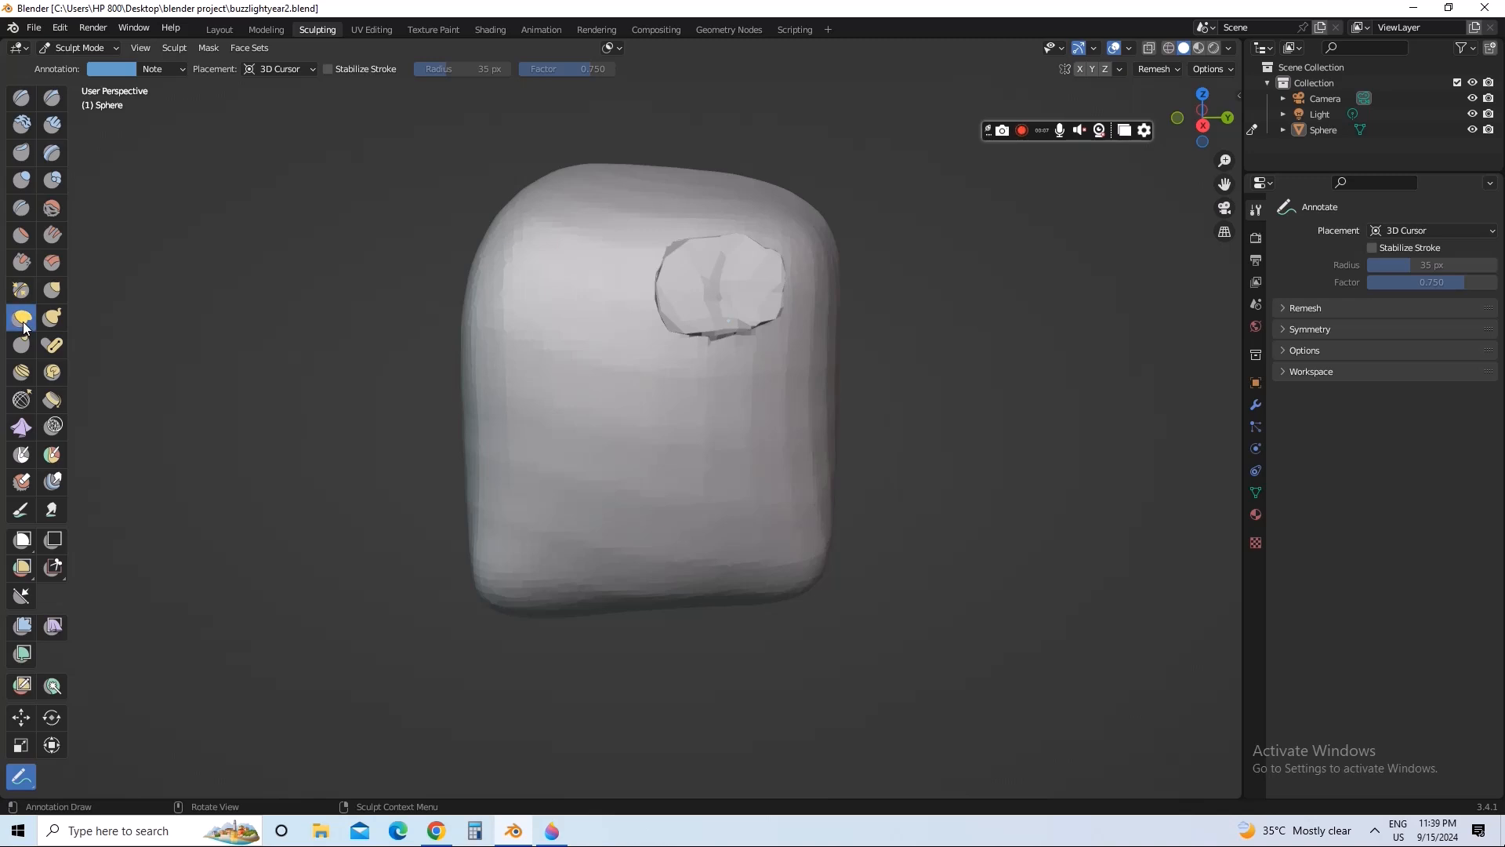
Select the Elastic Deform brush and set its radius to 135 px
{"action": "left_click", "coordinate": [22, 318]}
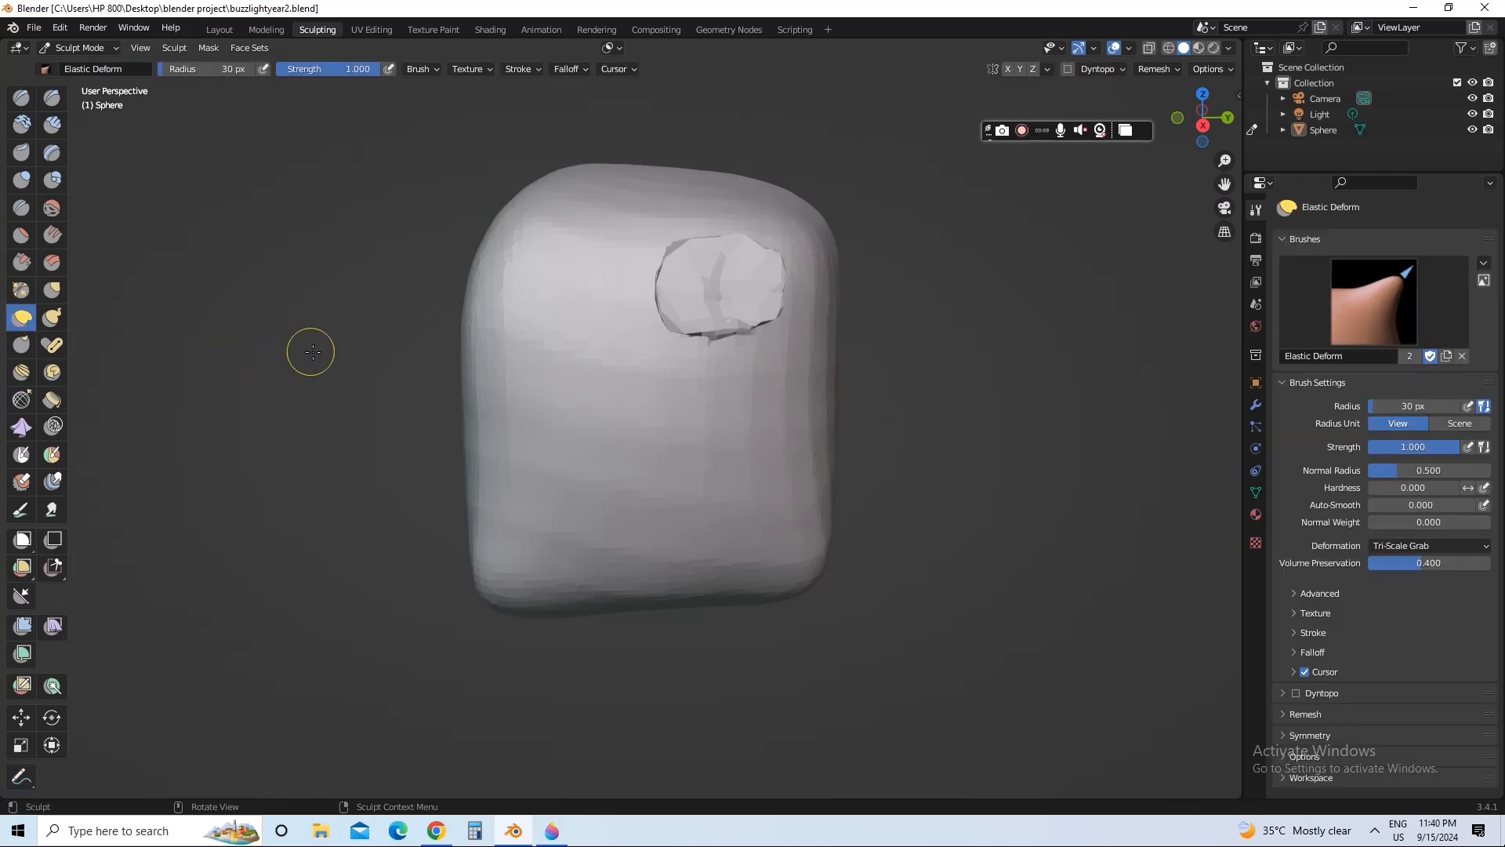
{"action": "key", "text": "f"}
{"action": "left_click", "coordinate": [365, 353]}
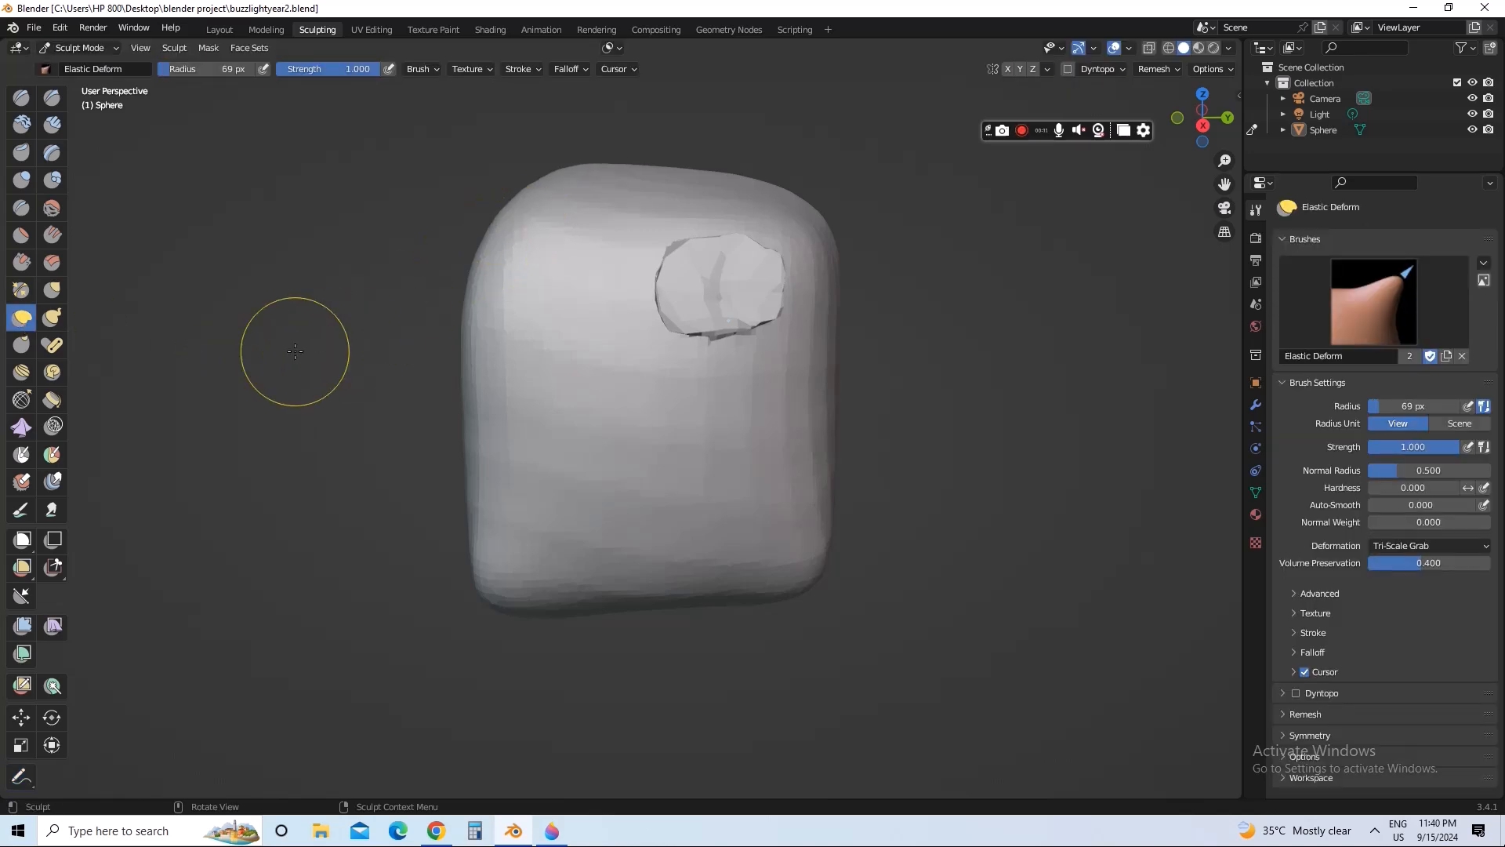
{"action": "key", "text": "f"}
{"action": "left_click", "coordinate": [423, 357]}
Reshape the upper corners and lower edge of the head's ear side with short Elastic Deform strokes
{"action": "mouse_move", "coordinate": [525, 232]}
{"action": "left_mouse_down"}
{"action": "mouse_move", "coordinate": [510, 235]}
{"action": "mouse_move", "coordinate": [548, 228]}
{"action": "left_mouse_up"}
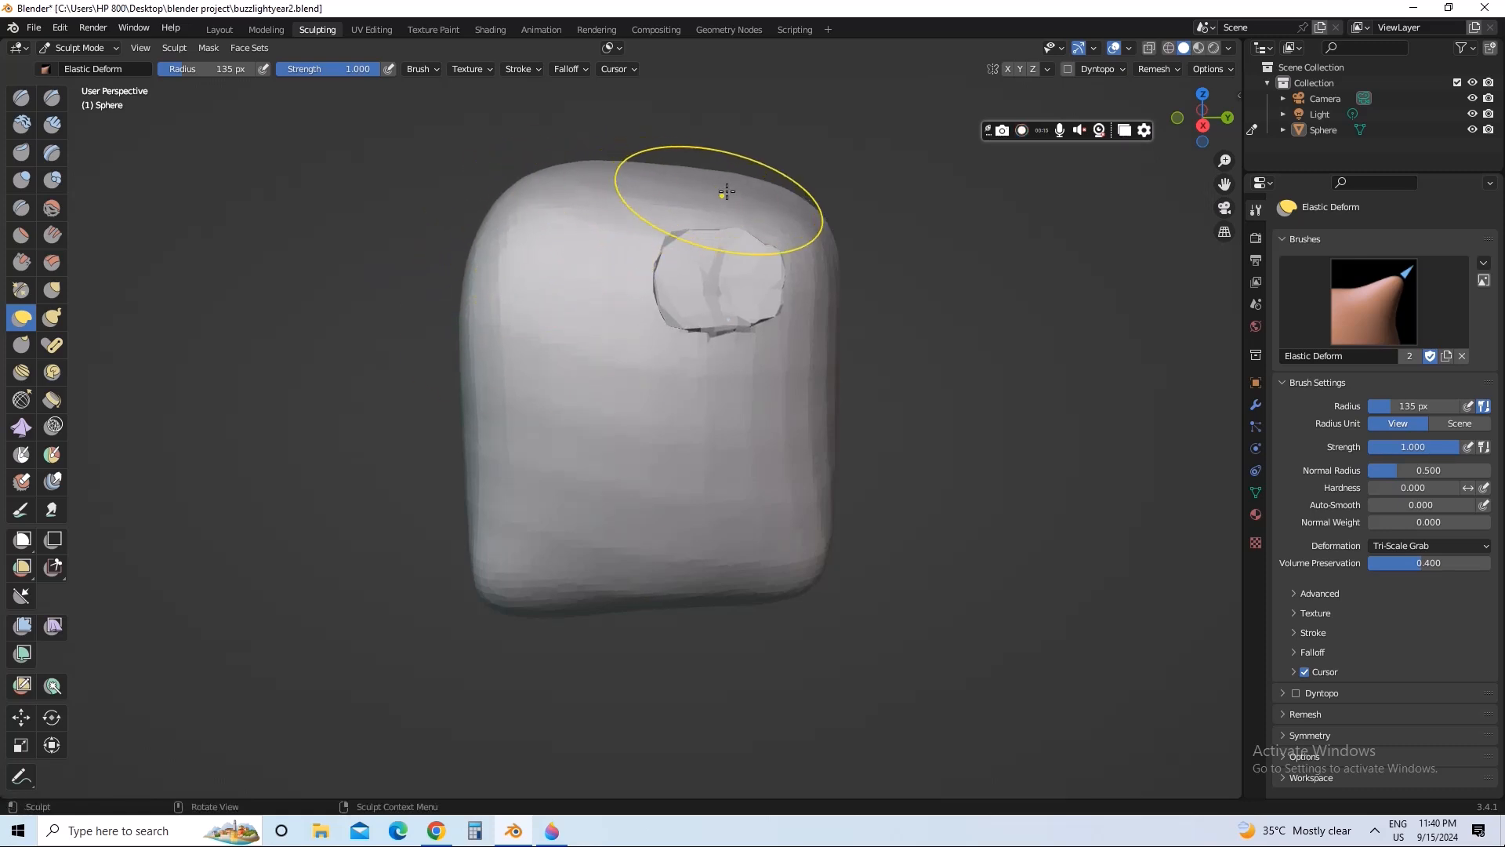
{"action": "left_click_drag", "start_coordinate": [726, 192], "coordinate": [790, 200]}
{"action": "left_click_drag", "start_coordinate": [769, 464], "coordinate": [774, 464]}
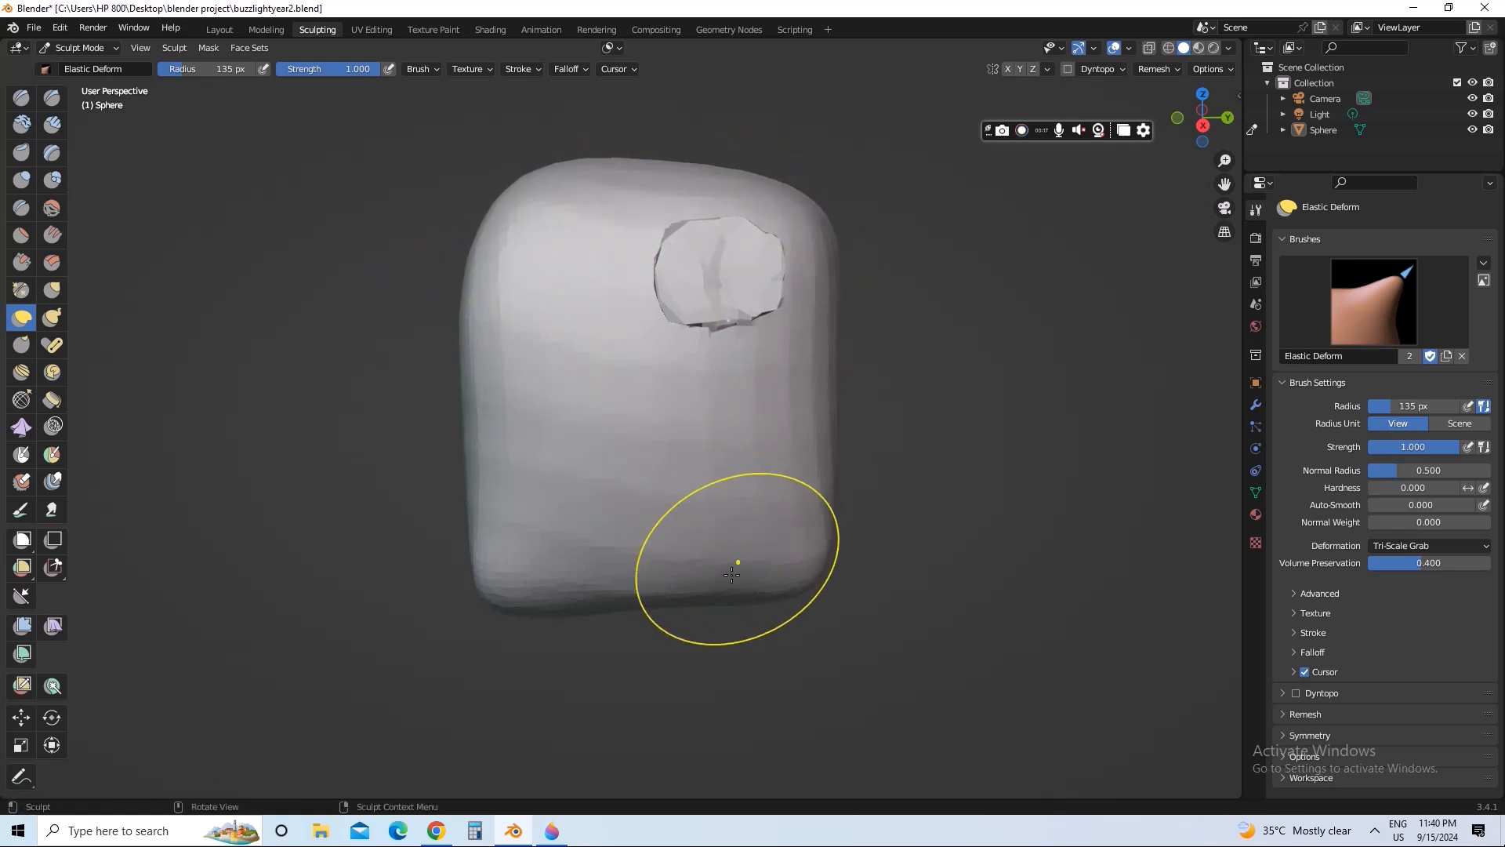
{"action": "left_click_drag", "start_coordinate": [732, 575], "coordinate": [689, 615]}
Pull the left edge of the blank face adjoining the ear side outward along its height
{"action": "mouse_move", "coordinate": [528, 494]}
{"action": "middle_mouse_down"}
{"action": "mouse_move", "coordinate": [711, 457]}
{"action": "mouse_move", "coordinate": [766, 462]}
{"action": "middle_mouse_up"}
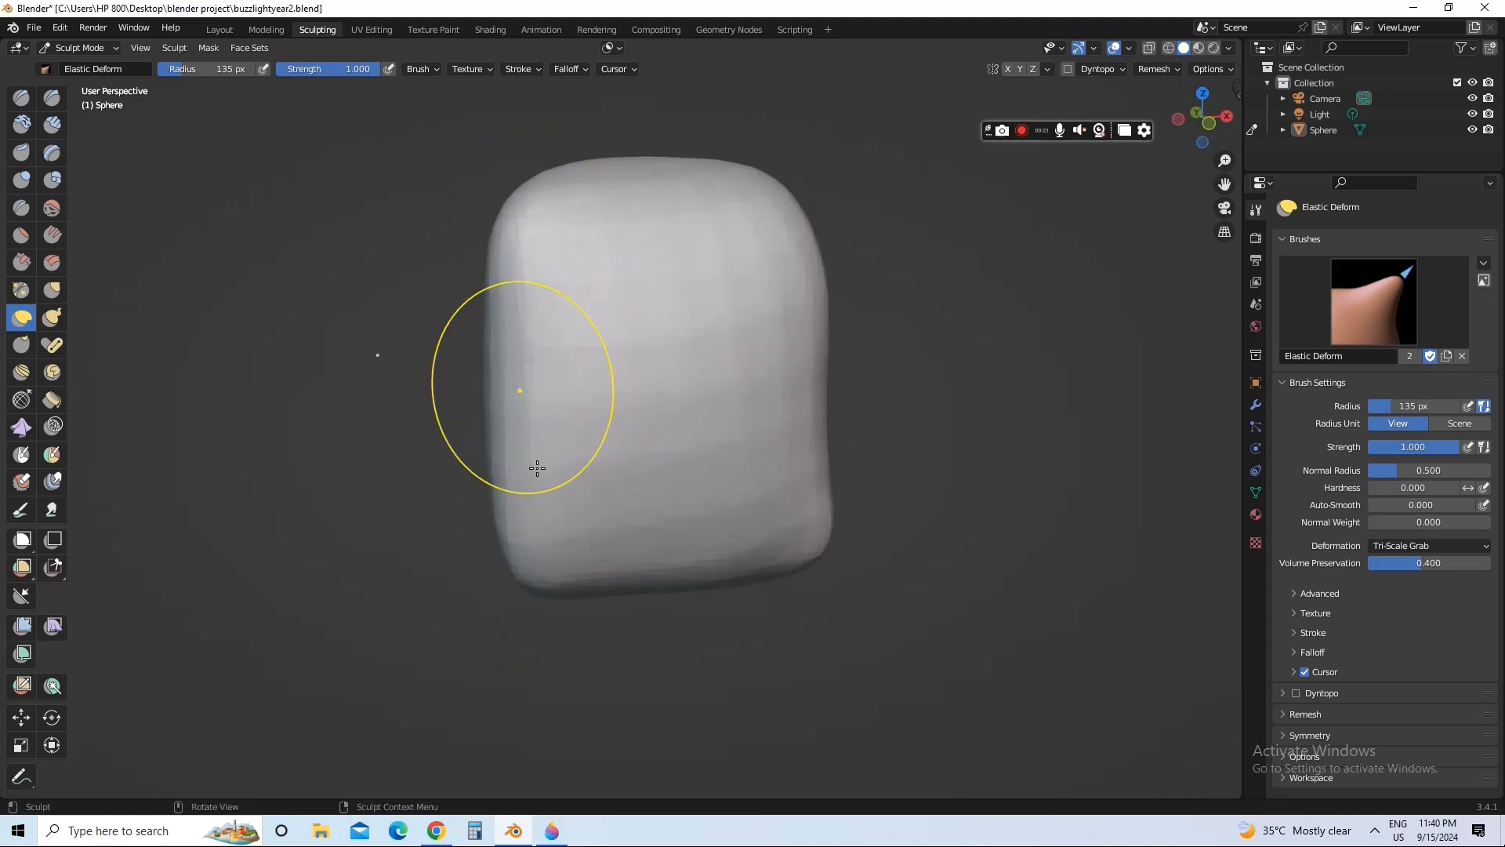
{"action": "left_click_drag", "start_coordinate": [537, 468], "coordinate": [521, 538]}
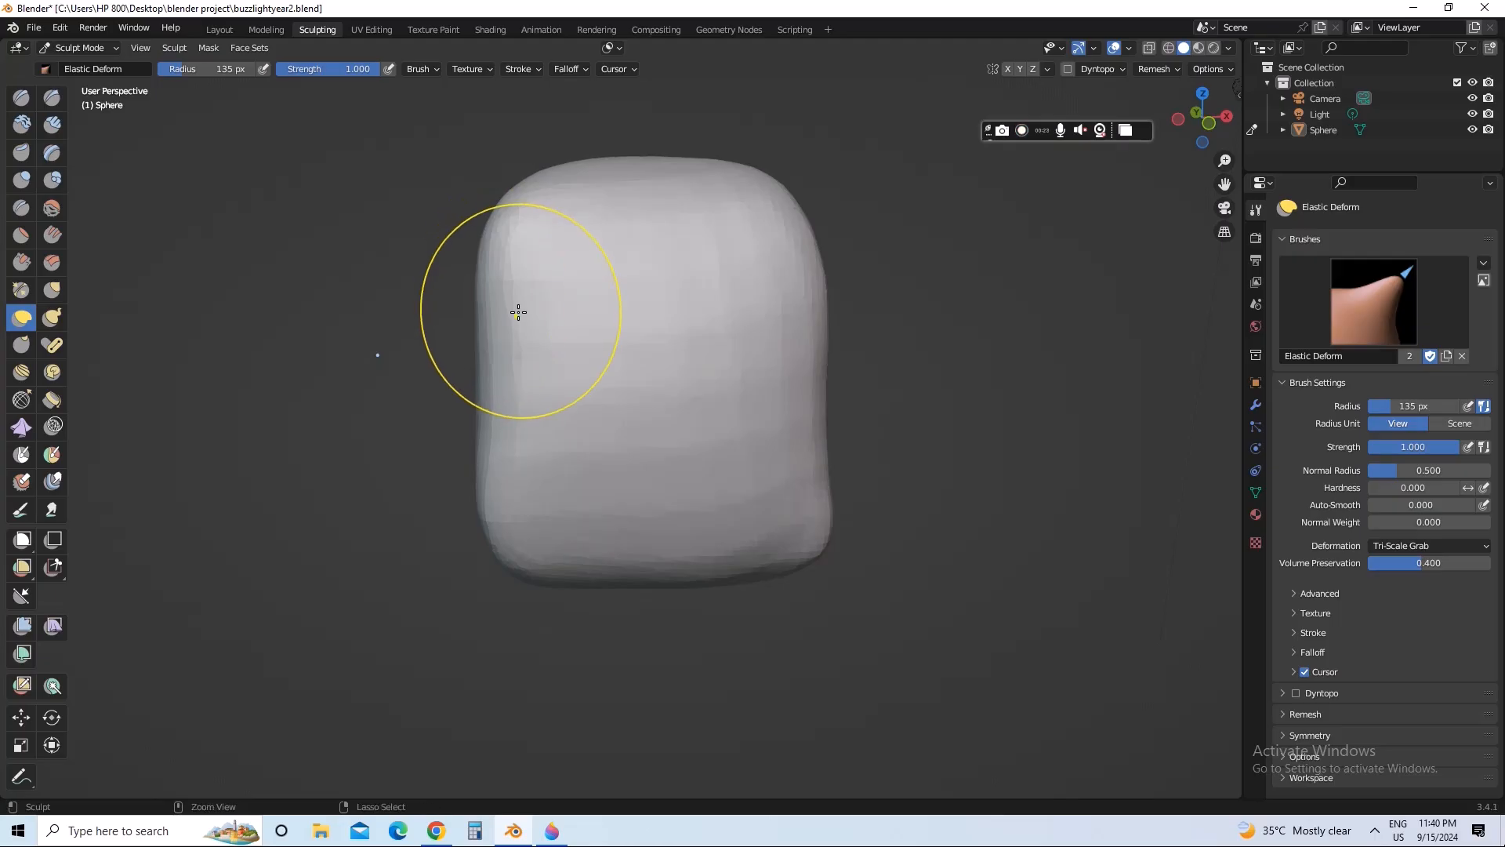
{"action": "mouse_move", "coordinate": [521, 313]}
{"action": "left_mouse_down"}
{"action": "mouse_move", "coordinate": [510, 353]}
{"action": "mouse_move", "coordinate": [543, 472]}
{"action": "mouse_move", "coordinate": [506, 449]}
{"action": "left_mouse_up"}
{"action": "left_click_drag", "start_coordinate": [523, 328], "coordinate": [504, 321]}
{"action": "left_click_drag", "start_coordinate": [509, 257], "coordinate": [492, 251]}
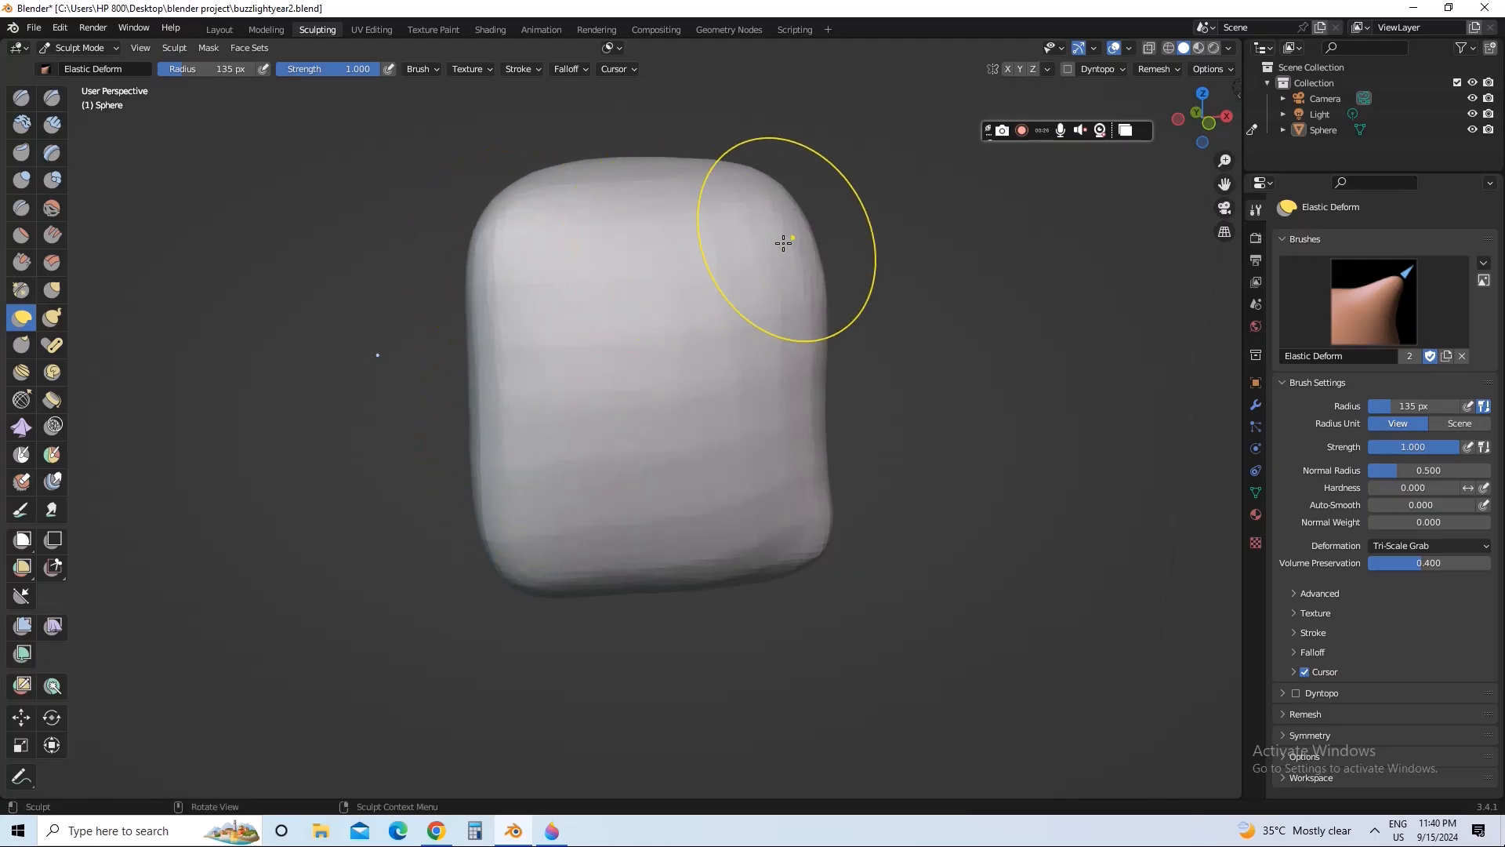
Pull the right edge and both lower corners of the same face outward to square it up
{"action": "left_click_drag", "start_coordinate": [785, 243], "coordinate": [795, 244]}
{"action": "left_click_drag", "start_coordinate": [800, 502], "coordinate": [815, 504]}
{"action": "left_click_drag", "start_coordinate": [798, 431], "coordinate": [812, 430]}
{"action": "left_click_drag", "start_coordinate": [795, 532], "coordinate": [806, 534]}
{"action": "left_click_drag", "start_coordinate": [537, 528], "coordinate": [521, 533]}
Widen the face opposite the ear side by pulling its left edge and corners outward and raising its top
{"action": "middle_click_drag", "start_coordinate": [503, 479], "coordinate": [711, 422]}
{"action": "left_click_drag", "start_coordinate": [482, 230], "coordinate": [461, 228]}
{"action": "left_click_drag", "start_coordinate": [508, 411], "coordinate": [496, 413]}
{"action": "left_click_drag", "start_coordinate": [468, 494], "coordinate": [442, 516]}
{"action": "left_click_drag", "start_coordinate": [457, 317], "coordinate": [429, 319]}
{"action": "left_click_drag", "start_coordinate": [453, 213], "coordinate": [439, 211]}
{"action": "left_click_drag", "start_coordinate": [625, 198], "coordinate": [631, 183]}
{"action": "left_click_drag", "start_coordinate": [494, 366], "coordinate": [466, 368]}
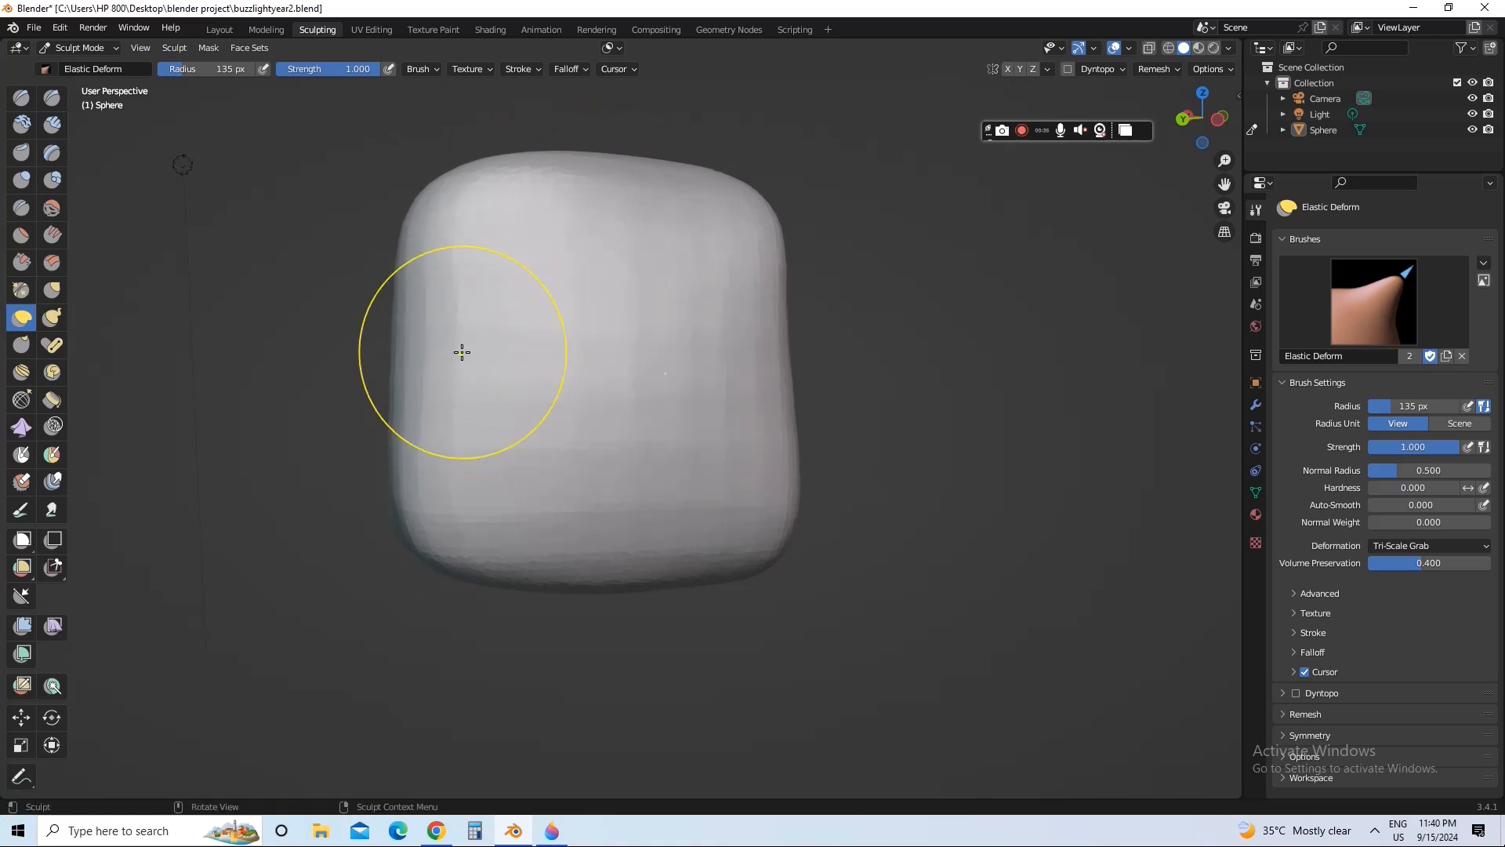
Looking down on the head, pull its right edge and rounded lower corners outward
{"action": "middle_click_drag", "start_coordinate": [595, 346], "coordinate": [664, 404]}
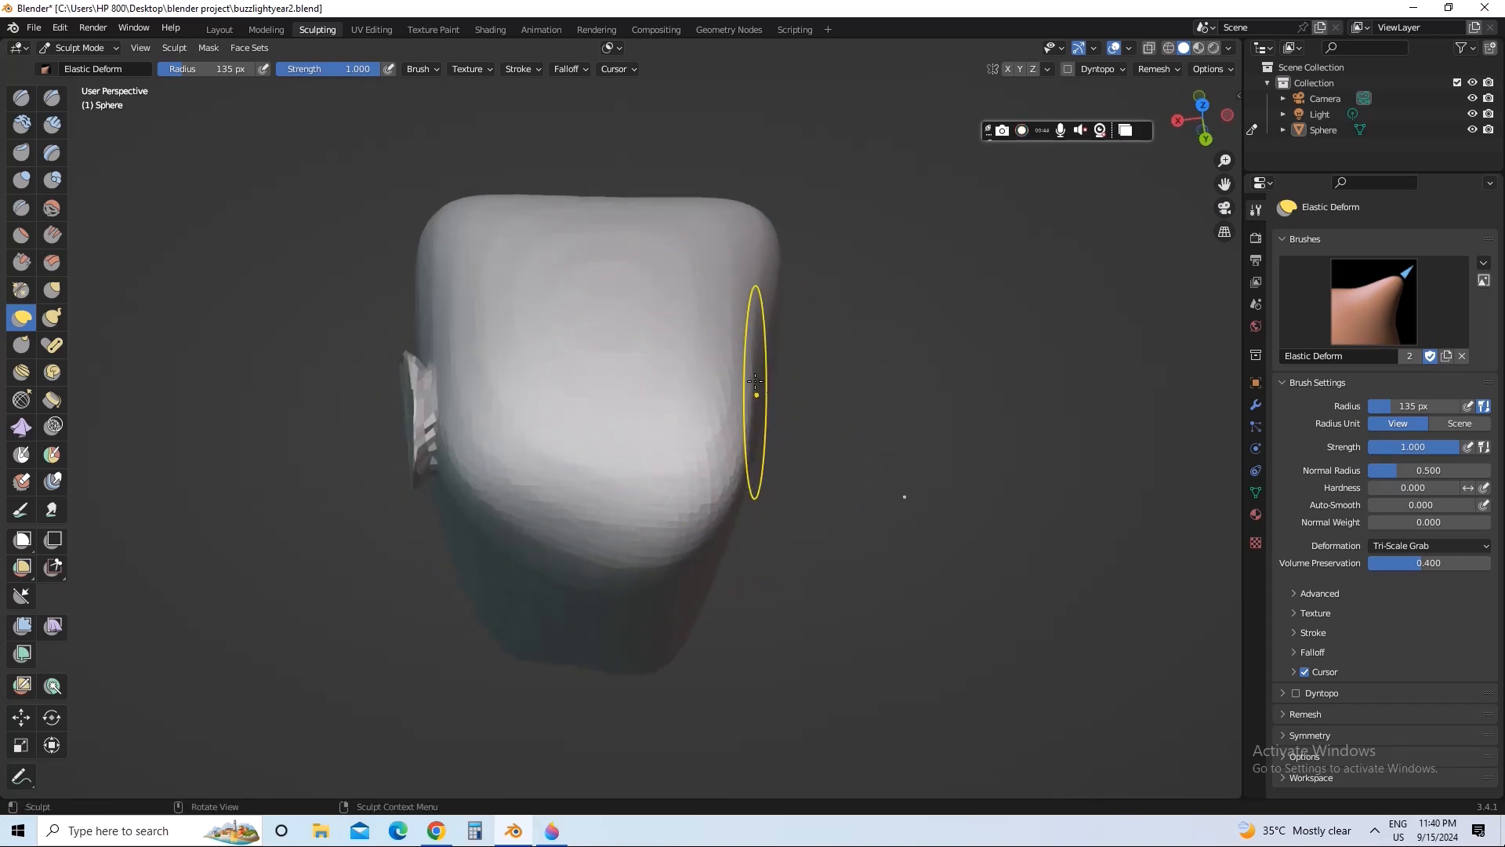
{"action": "left_click_drag", "start_coordinate": [755, 381], "coordinate": [766, 292]}
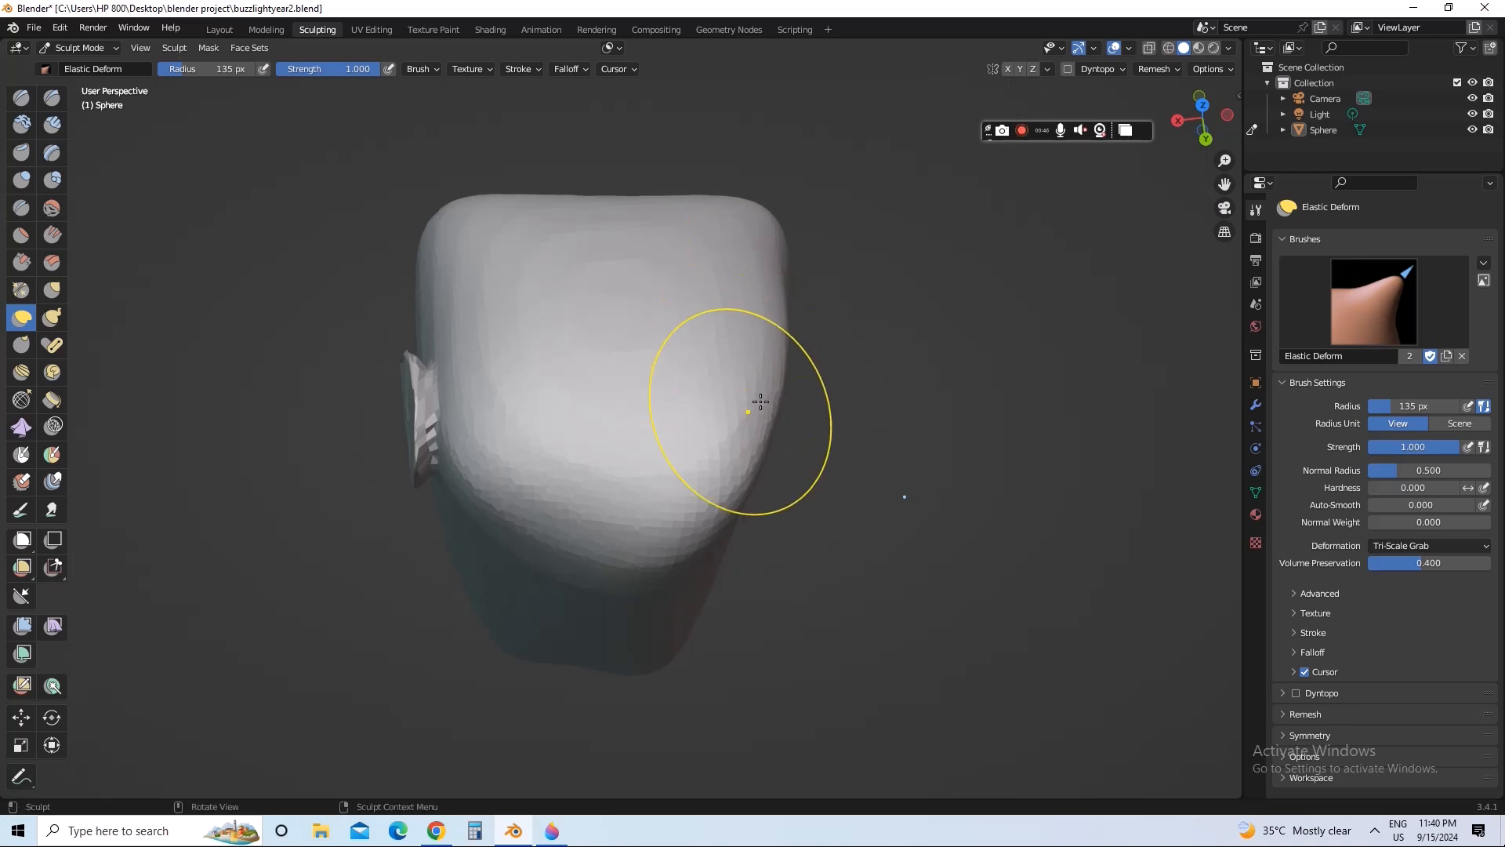
{"action": "left_click_drag", "start_coordinate": [521, 525], "coordinate": [514, 539]}
{"action": "left_click_drag", "start_coordinate": [639, 529], "coordinate": [646, 542]}
{"action": "left_click_drag", "start_coordinate": [515, 523], "coordinate": [503, 527]}
Pull the right edge of the ear side outward from the upper part down to the lower corner
{"action": "middle_click_drag", "start_coordinate": [563, 508], "coordinate": [833, 378]}
{"action": "left_click_drag", "start_coordinate": [834, 379], "coordinate": [834, 384]}
{"action": "left_click_drag", "start_coordinate": [823, 323], "coordinate": [831, 409]}
{"action": "left_click_drag", "start_coordinate": [829, 414], "coordinate": [831, 463]}
{"action": "left_click_drag", "start_coordinate": [822, 510], "coordinate": [830, 534]}
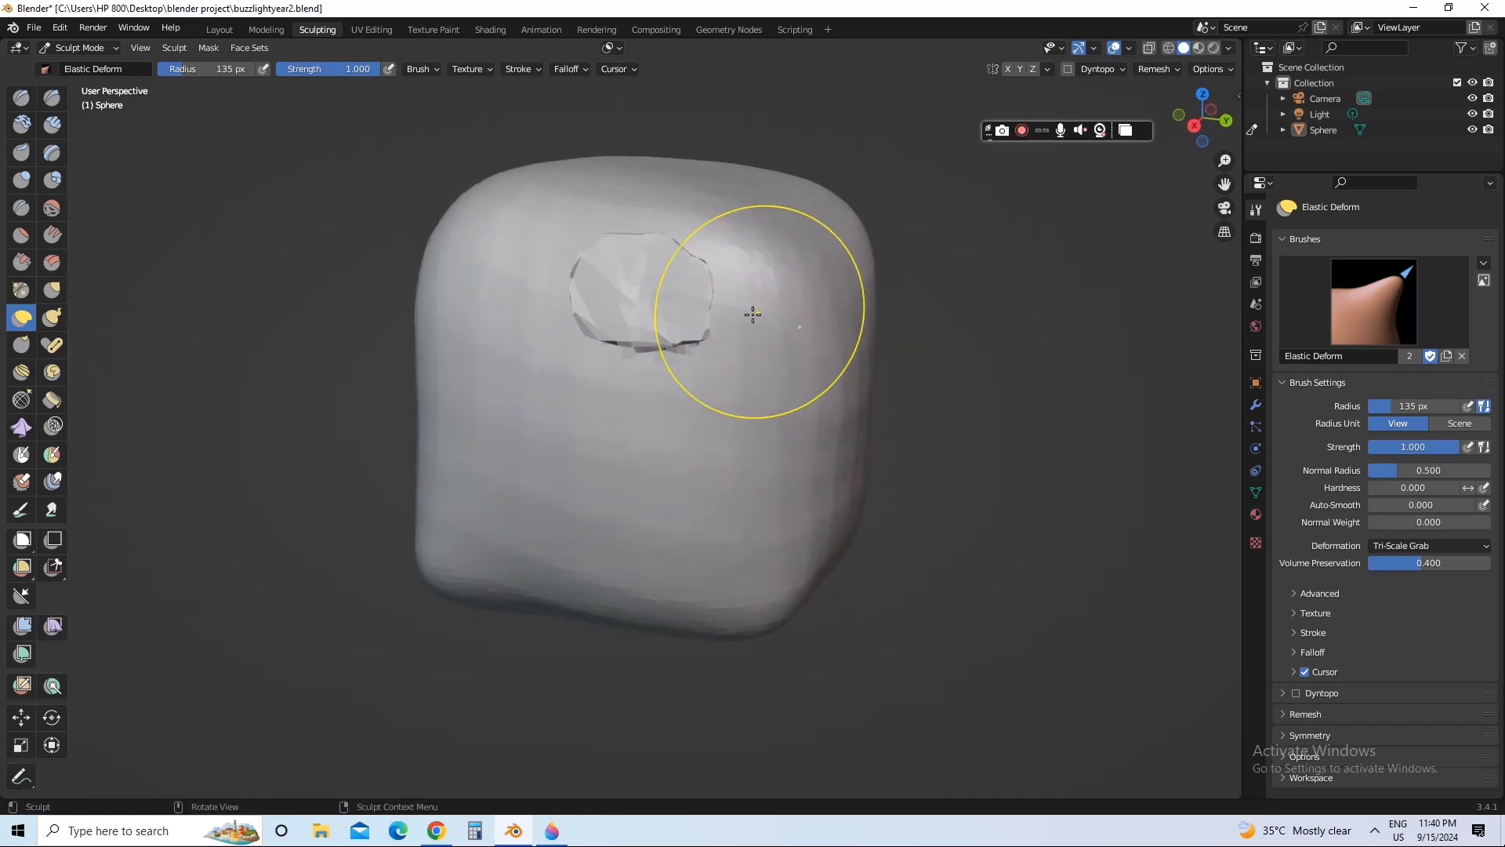
Pull all four corners of the blank face adjoining the ear side outward to make it boxier
{"action": "mouse_move", "coordinate": [756, 302]}
{"action": "middle_mouse_down"}
{"action": "mouse_move", "coordinate": [608, 319]}
{"action": "mouse_move", "coordinate": [521, 303]}
{"action": "mouse_move", "coordinate": [715, 384]}
{"action": "mouse_move", "coordinate": [628, 379]}
{"action": "middle_mouse_up"}
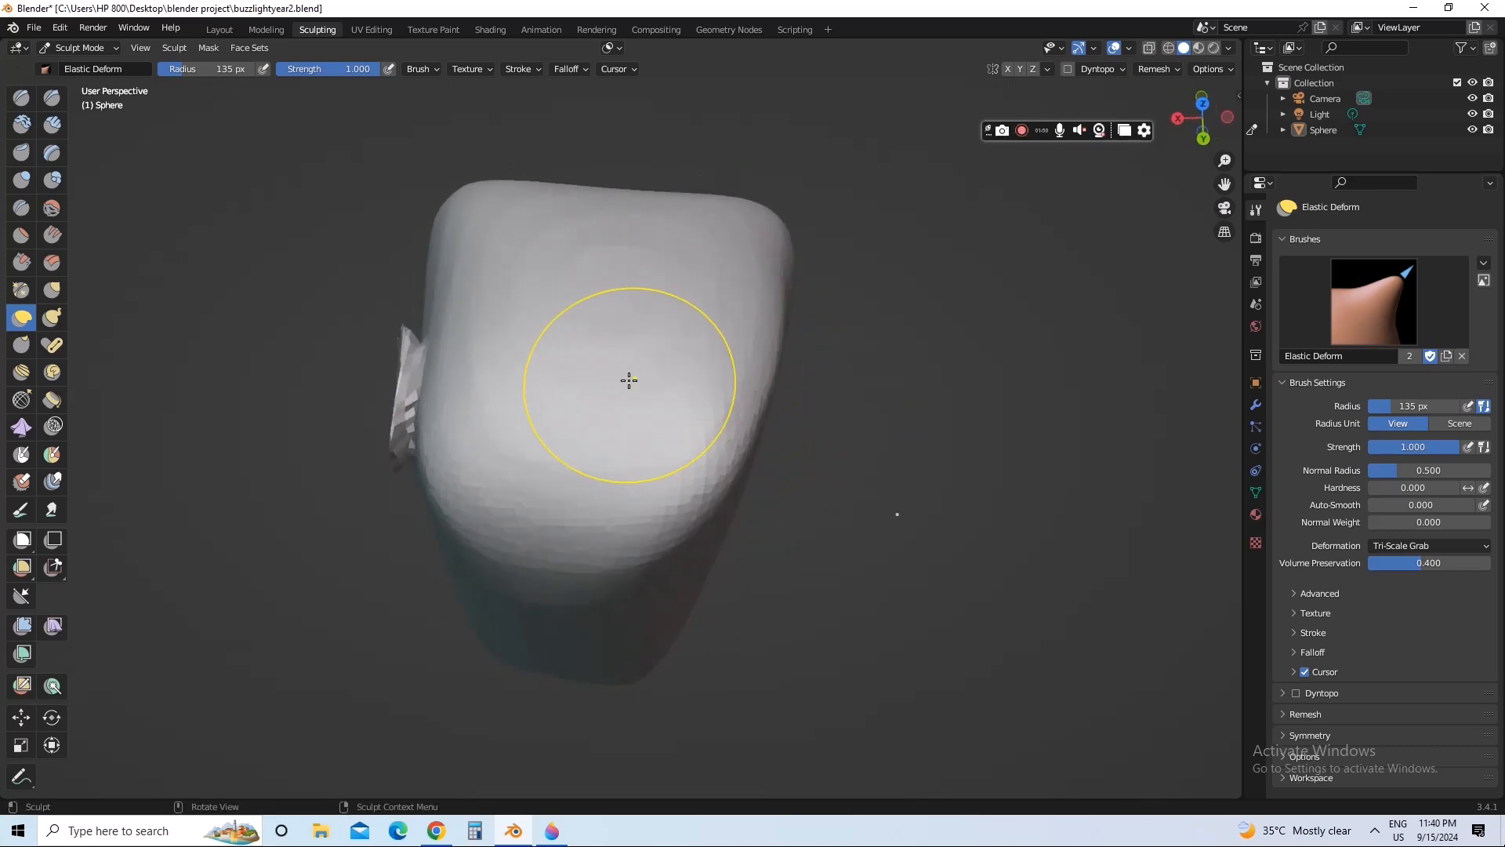
{"action": "mouse_move", "coordinate": [617, 430]}
{"action": "middle_mouse_down"}
{"action": "mouse_move", "coordinate": [692, 410]}
{"action": "mouse_move", "coordinate": [679, 346]}
{"action": "mouse_move", "coordinate": [513, 258]}
{"action": "middle_mouse_up"}
{"action": "left_click_drag", "start_coordinate": [513, 258], "coordinate": [498, 245]}
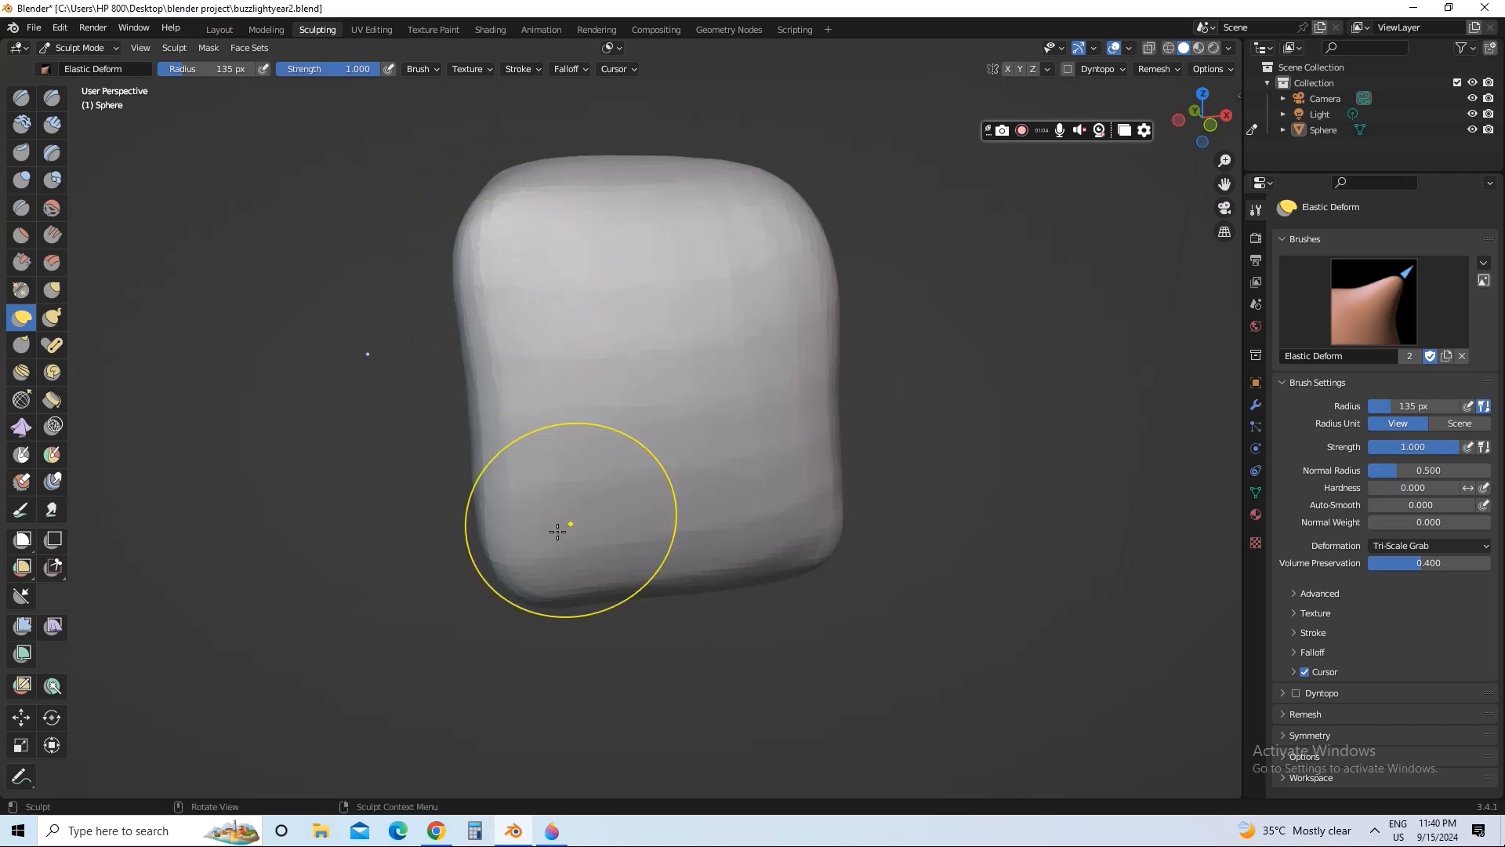
{"action": "left_click_drag", "start_coordinate": [558, 529], "coordinate": [525, 542]}
{"action": "left_click_drag", "start_coordinate": [807, 523], "coordinate": [804, 552]}
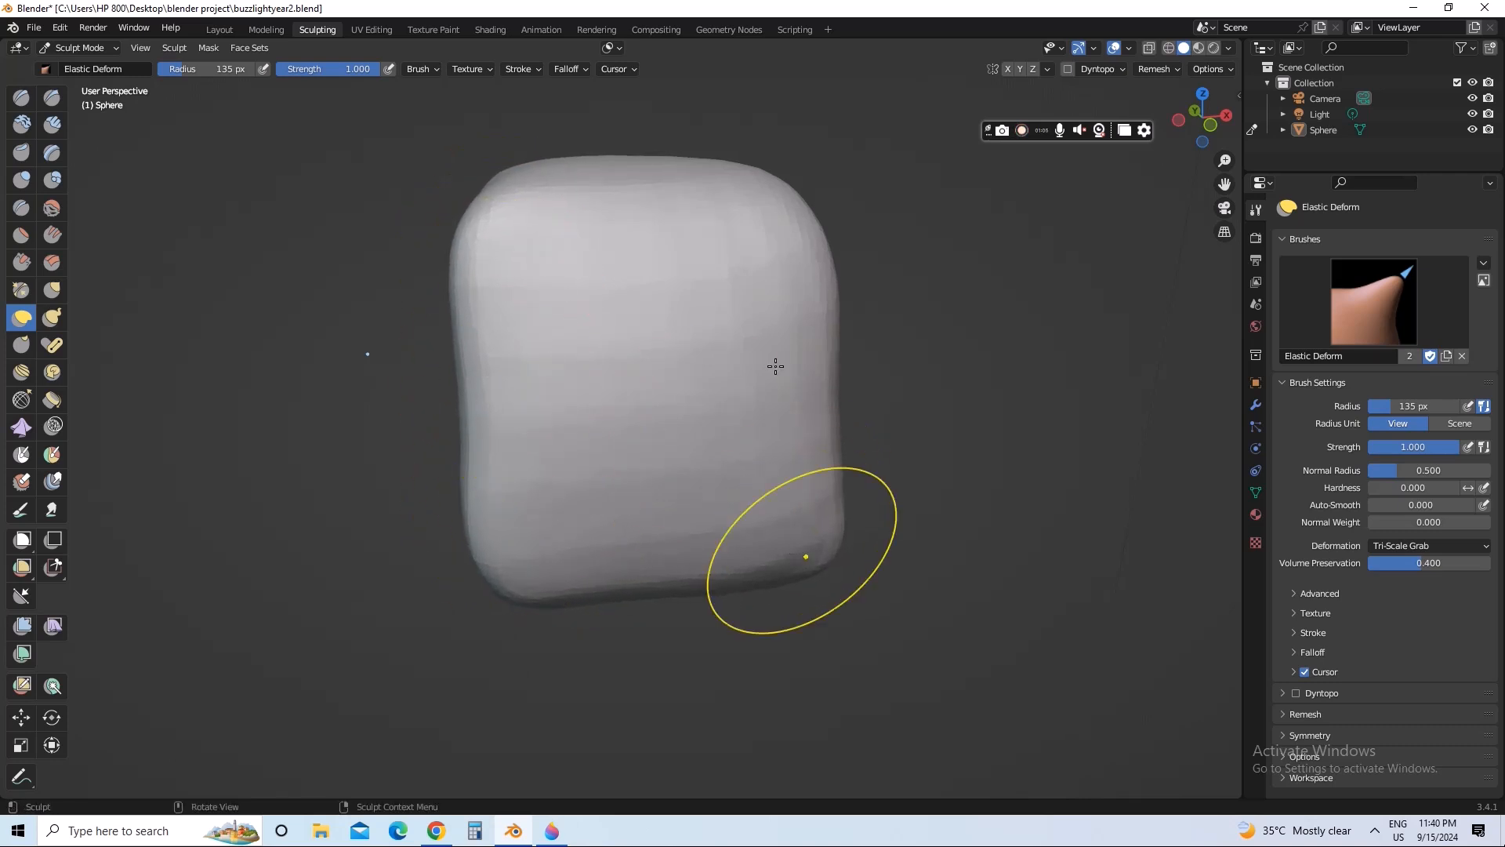
{"action": "left_click_drag", "start_coordinate": [779, 273], "coordinate": [794, 233]}
{"action": "left_click_drag", "start_coordinate": [739, 242], "coordinate": [732, 221]}
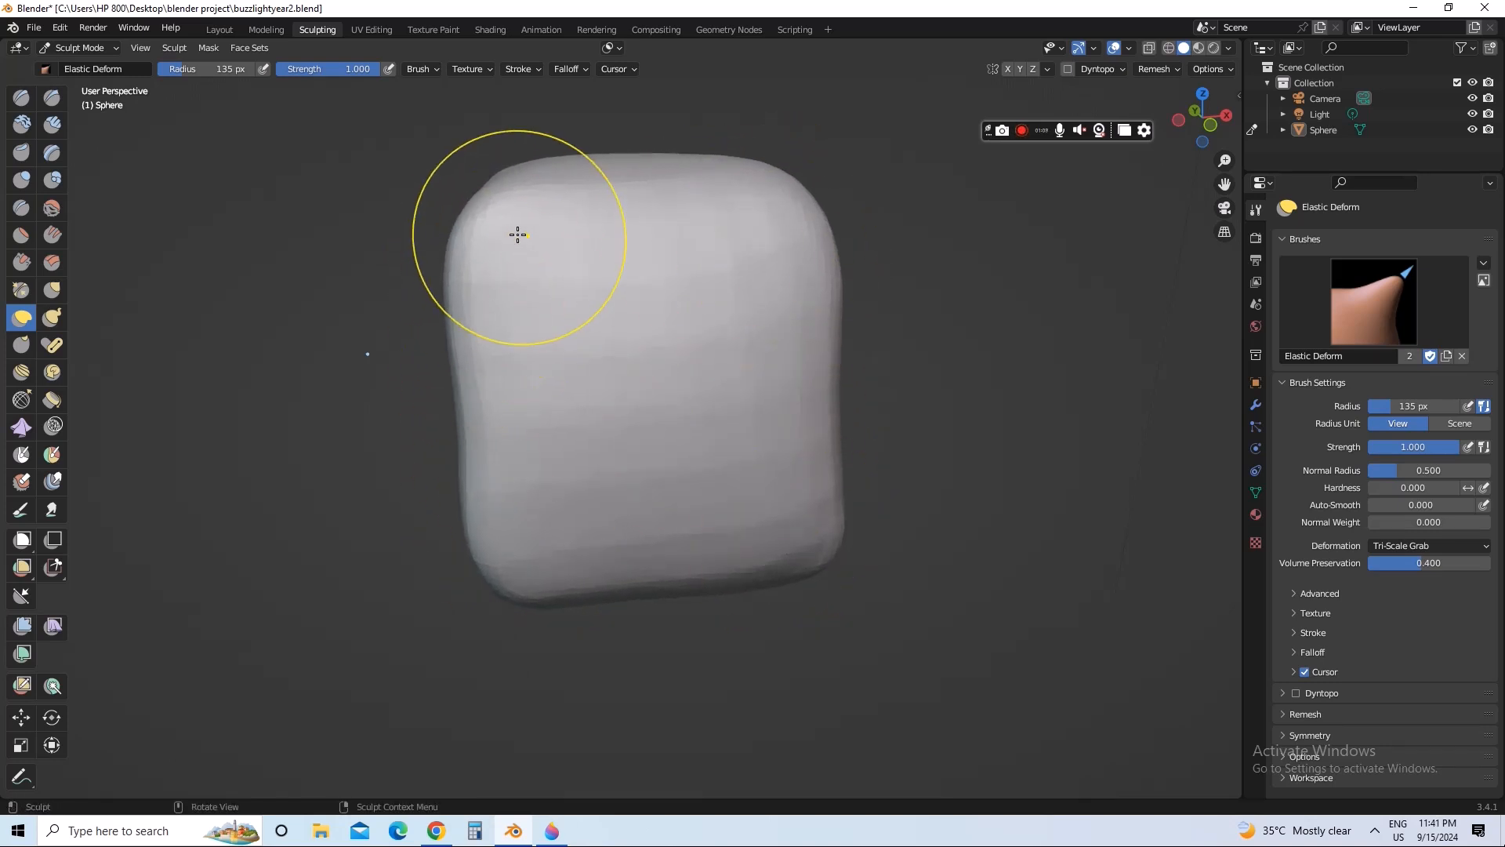
Fill out the narrow face with the ear in profile by reshaping its right edge and left side
{"action": "mouse_move", "coordinate": [585, 392]}
{"action": "middle_mouse_down"}
{"action": "mouse_move", "coordinate": [671, 392]}
{"action": "mouse_move", "coordinate": [585, 339]}
{"action": "mouse_move", "coordinate": [531, 262]}
{"action": "mouse_move", "coordinate": [632, 295]}
{"action": "mouse_move", "coordinate": [740, 292]}
{"action": "middle_mouse_up"}
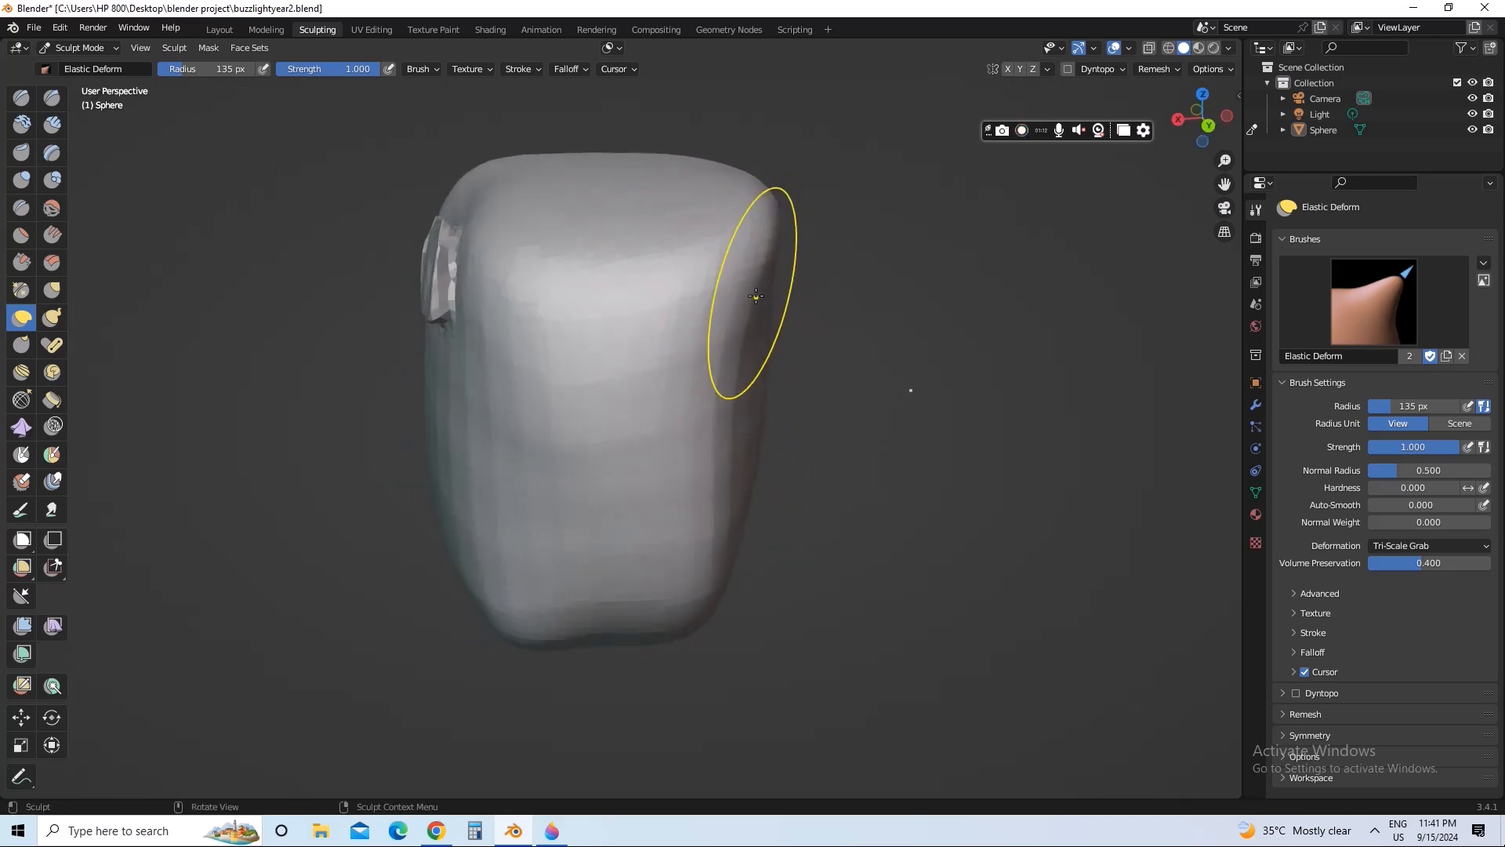
{"action": "left_click_drag", "start_coordinate": [755, 295], "coordinate": [755, 283]}
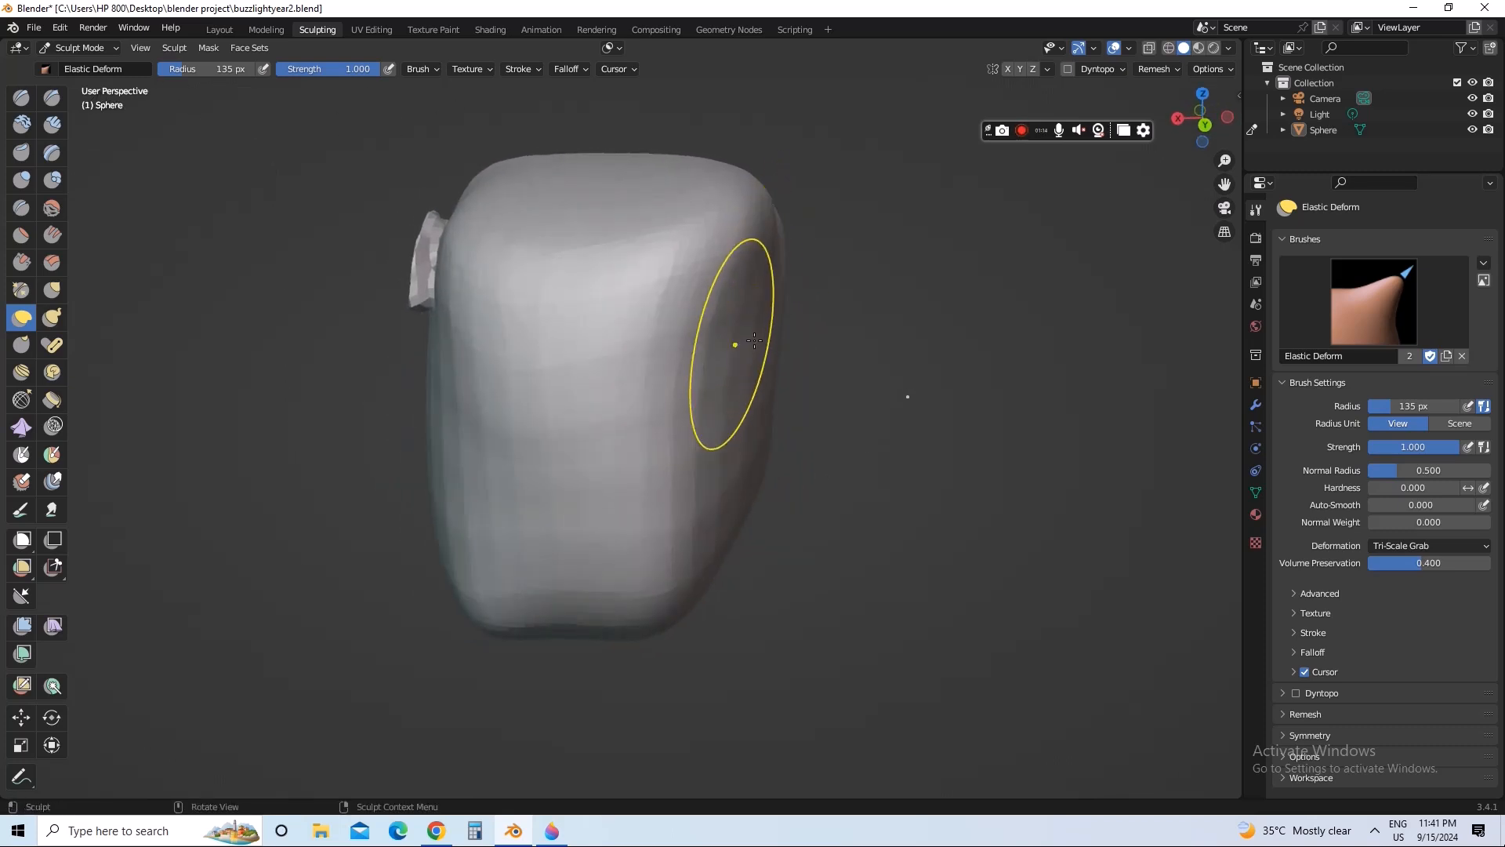
{"action": "left_click_drag", "start_coordinate": [765, 448], "coordinate": [770, 457]}
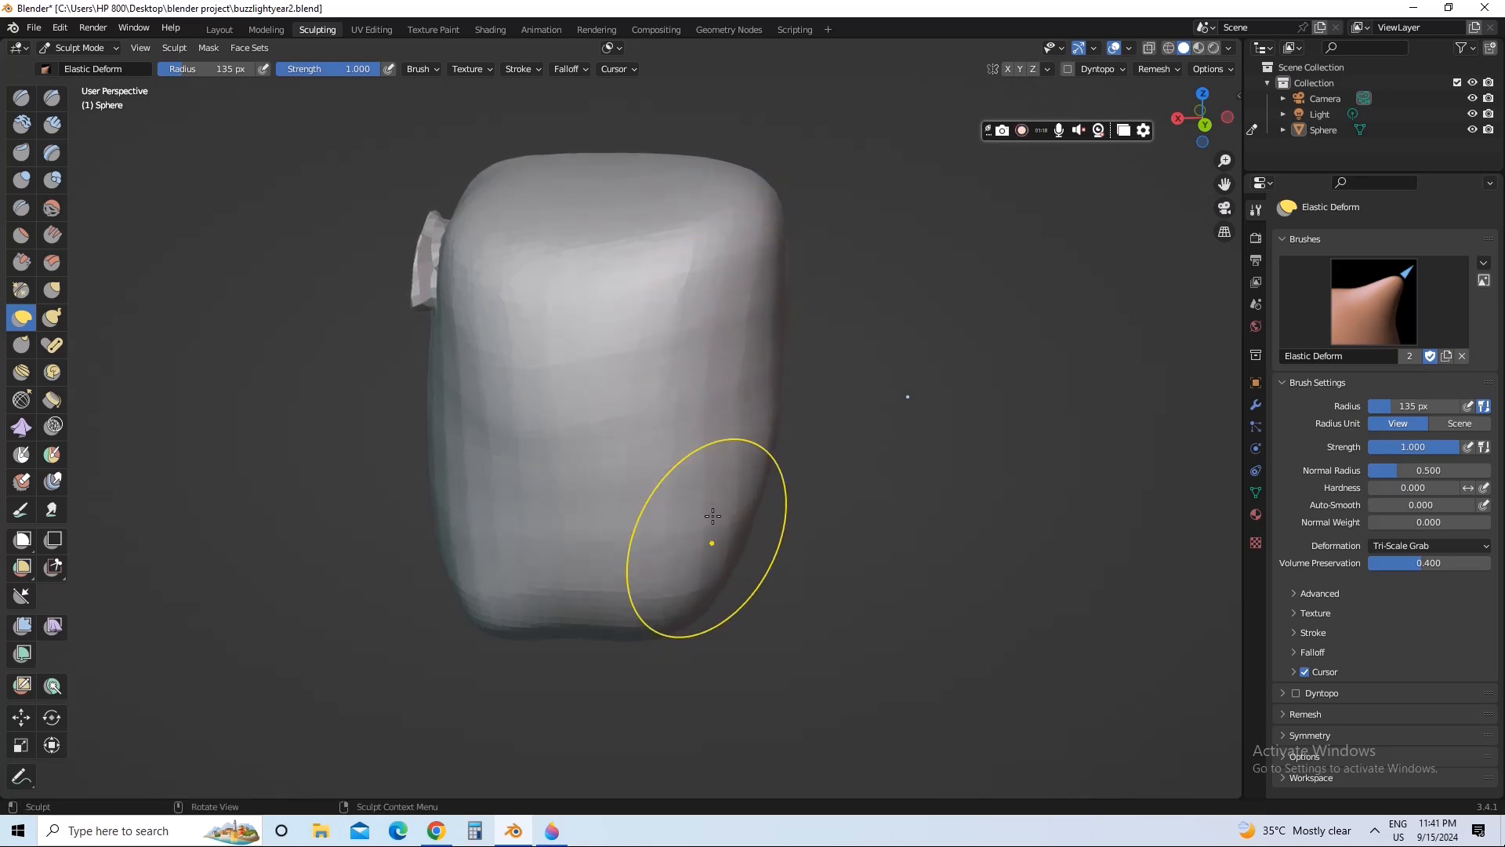
{"action": "mouse_move", "coordinate": [497, 387]}
{"action": "left_mouse_down"}
{"action": "mouse_move", "coordinate": [699, 306]}
{"action": "mouse_move", "coordinate": [740, 305]}
{"action": "left_mouse_up"}
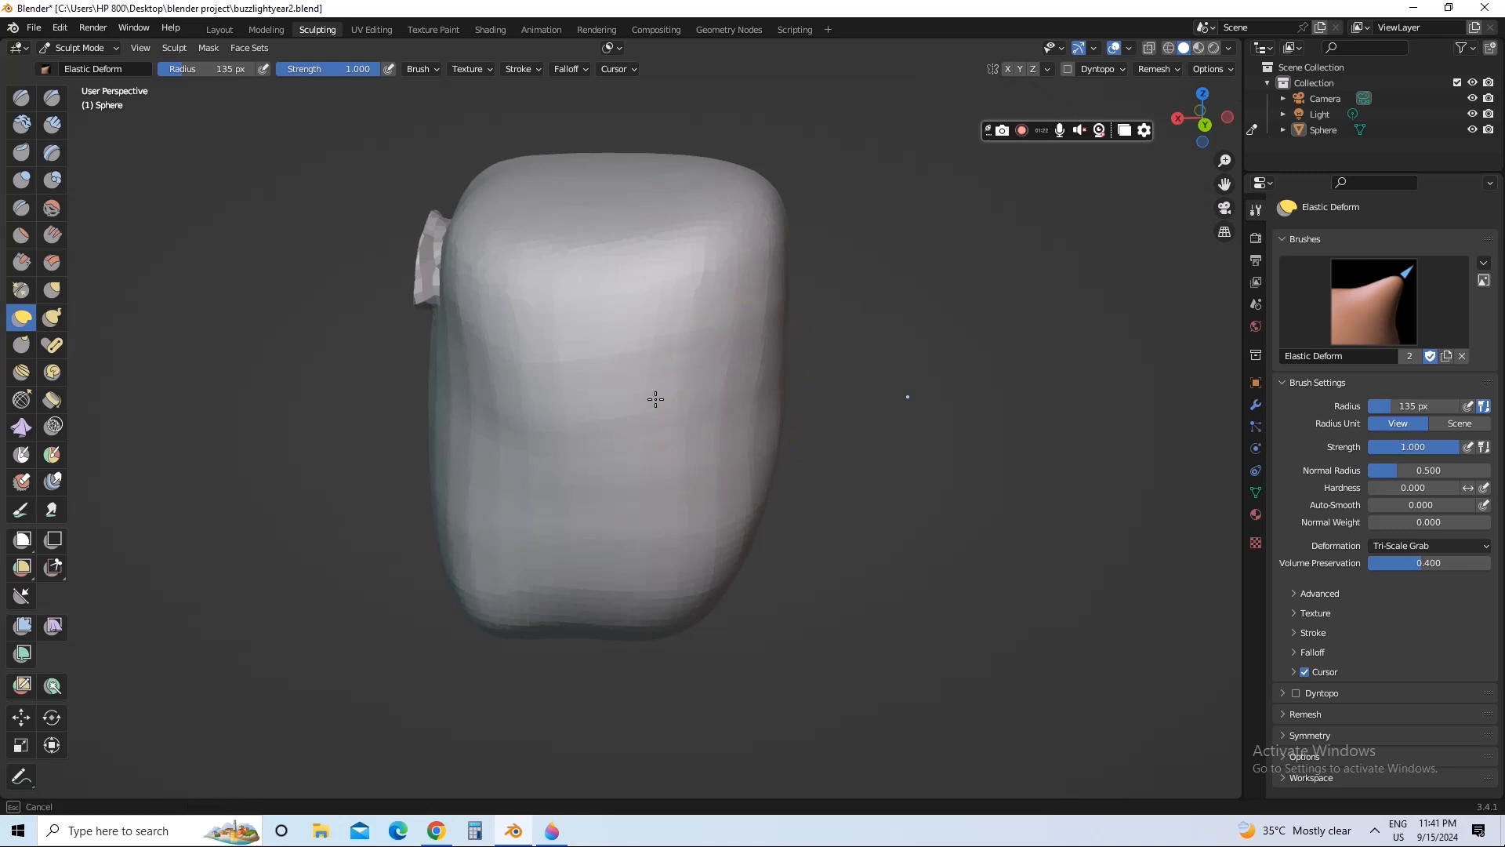
{"action": "left_click_drag", "start_coordinate": [655, 399], "coordinate": [619, 391]}
{"action": "left_click_drag", "start_coordinate": [477, 370], "coordinate": [459, 383]}
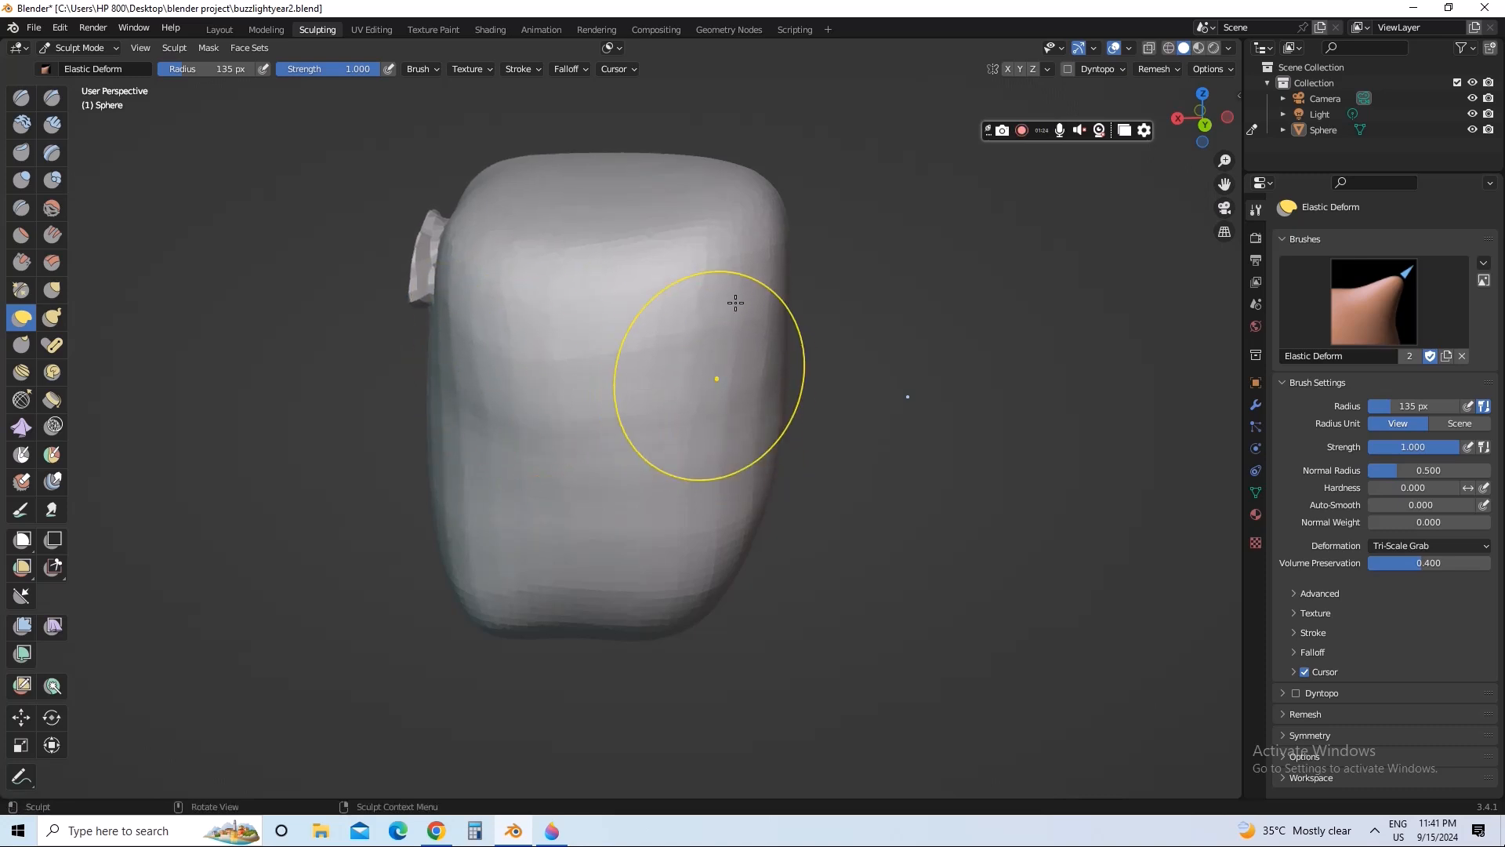
Pull the upper right edge of the face opposite the ear outward and check the head's shape all around
{"action": "mouse_move", "coordinate": [735, 303]}
{"action": "middle_mouse_down"}
{"action": "mouse_move", "coordinate": [656, 325]}
{"action": "mouse_move", "coordinate": [618, 306]}
{"action": "mouse_move", "coordinate": [567, 326]}
{"action": "mouse_move", "coordinate": [691, 272]}
{"action": "middle_mouse_up"}
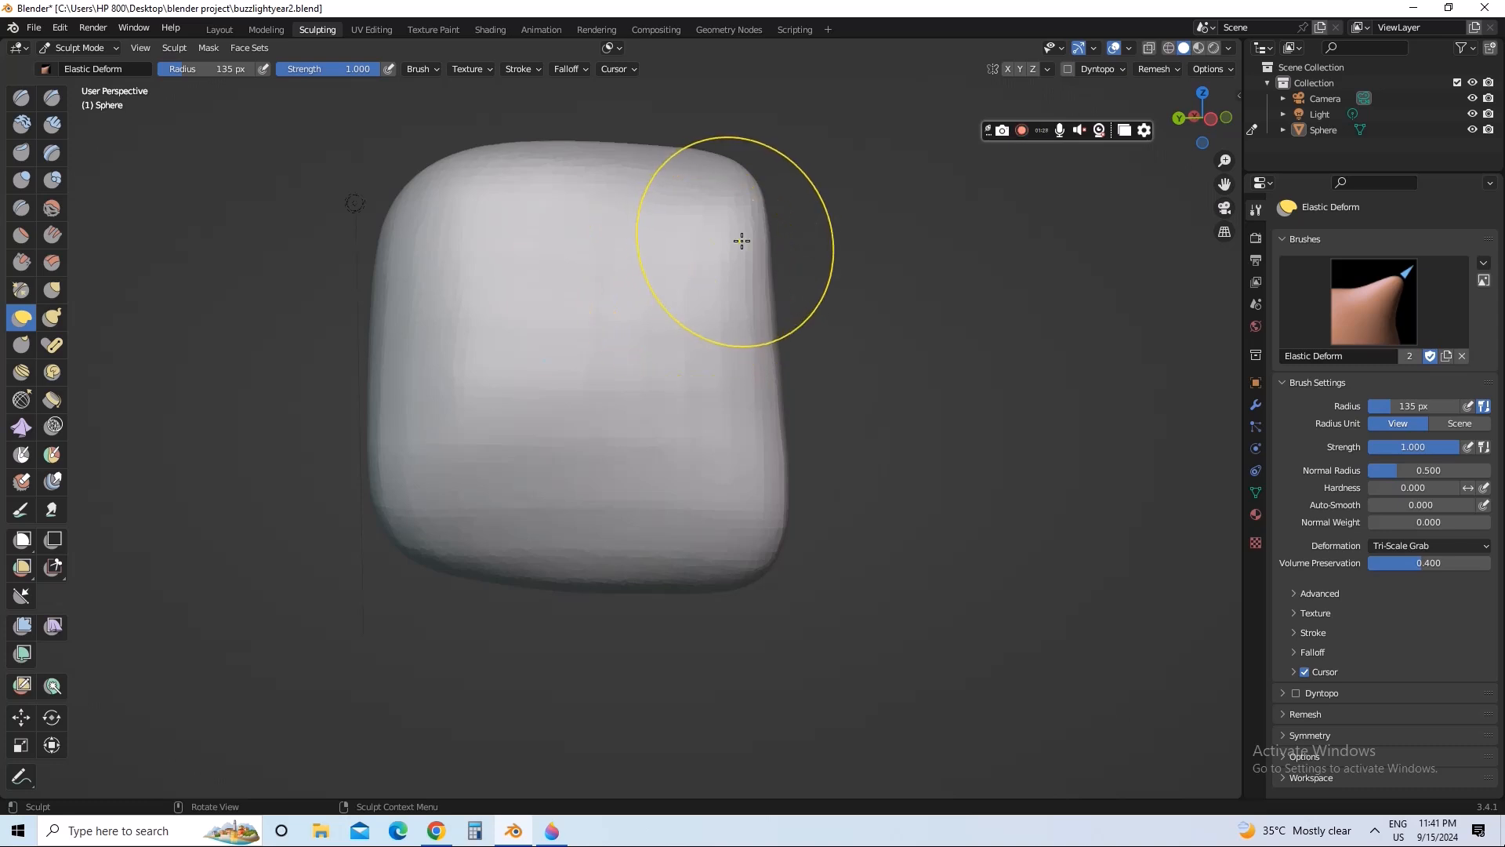
{"action": "mouse_move", "coordinate": [742, 241]}
{"action": "left_mouse_down"}
{"action": "mouse_move", "coordinate": [755, 219]}
{"action": "mouse_move", "coordinate": [747, 312]}
{"action": "left_mouse_up"}
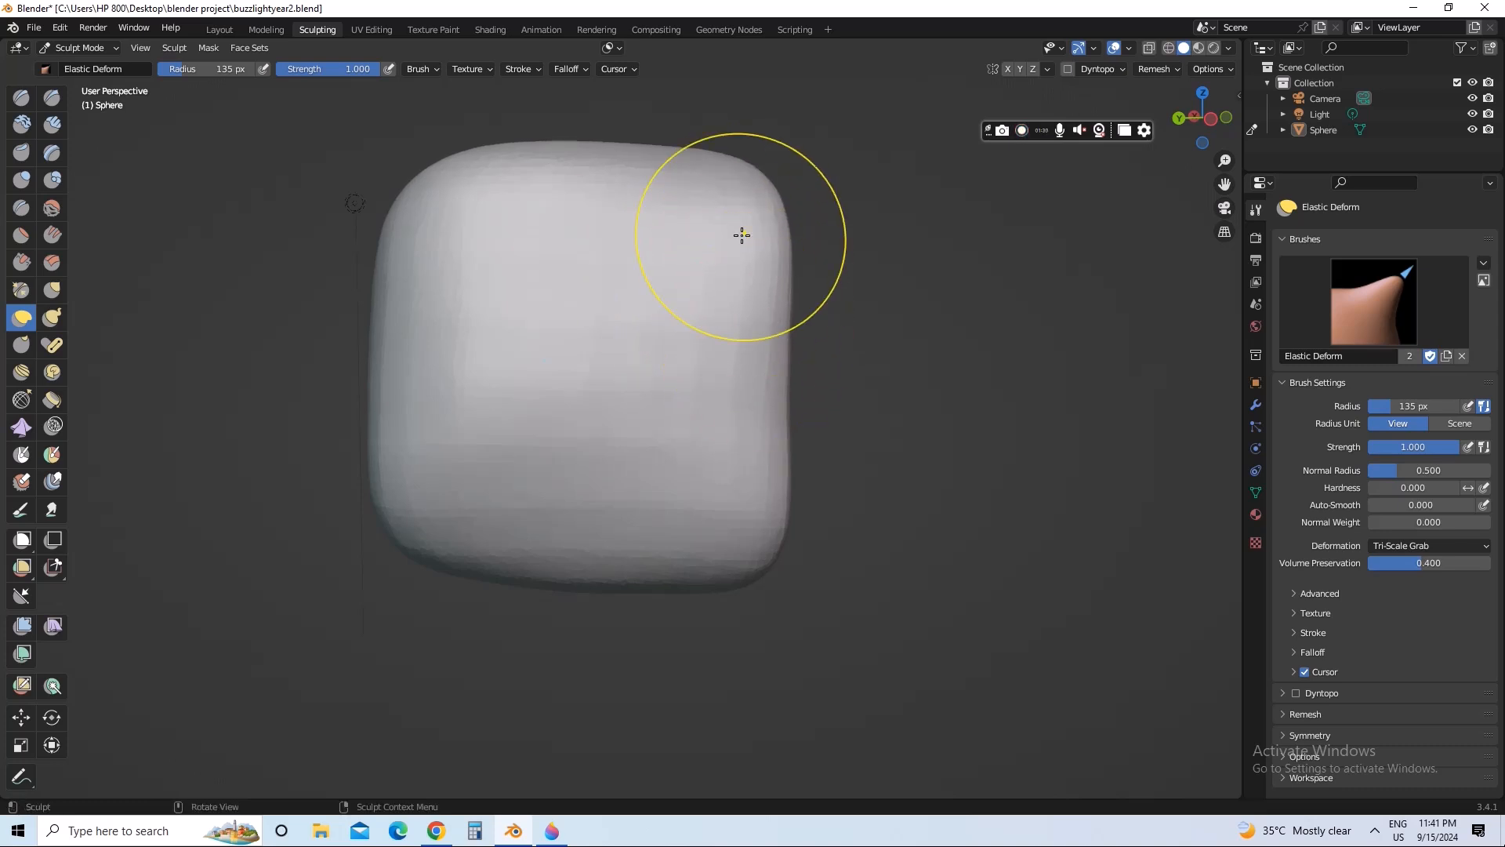
{"action": "mouse_move", "coordinate": [742, 235]}
{"action": "middle_mouse_down"}
{"action": "mouse_move", "coordinate": [608, 319]}
{"action": "mouse_move", "coordinate": [561, 263]}
{"action": "mouse_move", "coordinate": [622, 283]}
{"action": "mouse_move", "coordinate": [614, 332]}
{"action": "mouse_move", "coordinate": [591, 319]}
{"action": "mouse_move", "coordinate": [677, 255]}
{"action": "mouse_move", "coordinate": [555, 303]}
{"action": "middle_mouse_up"}
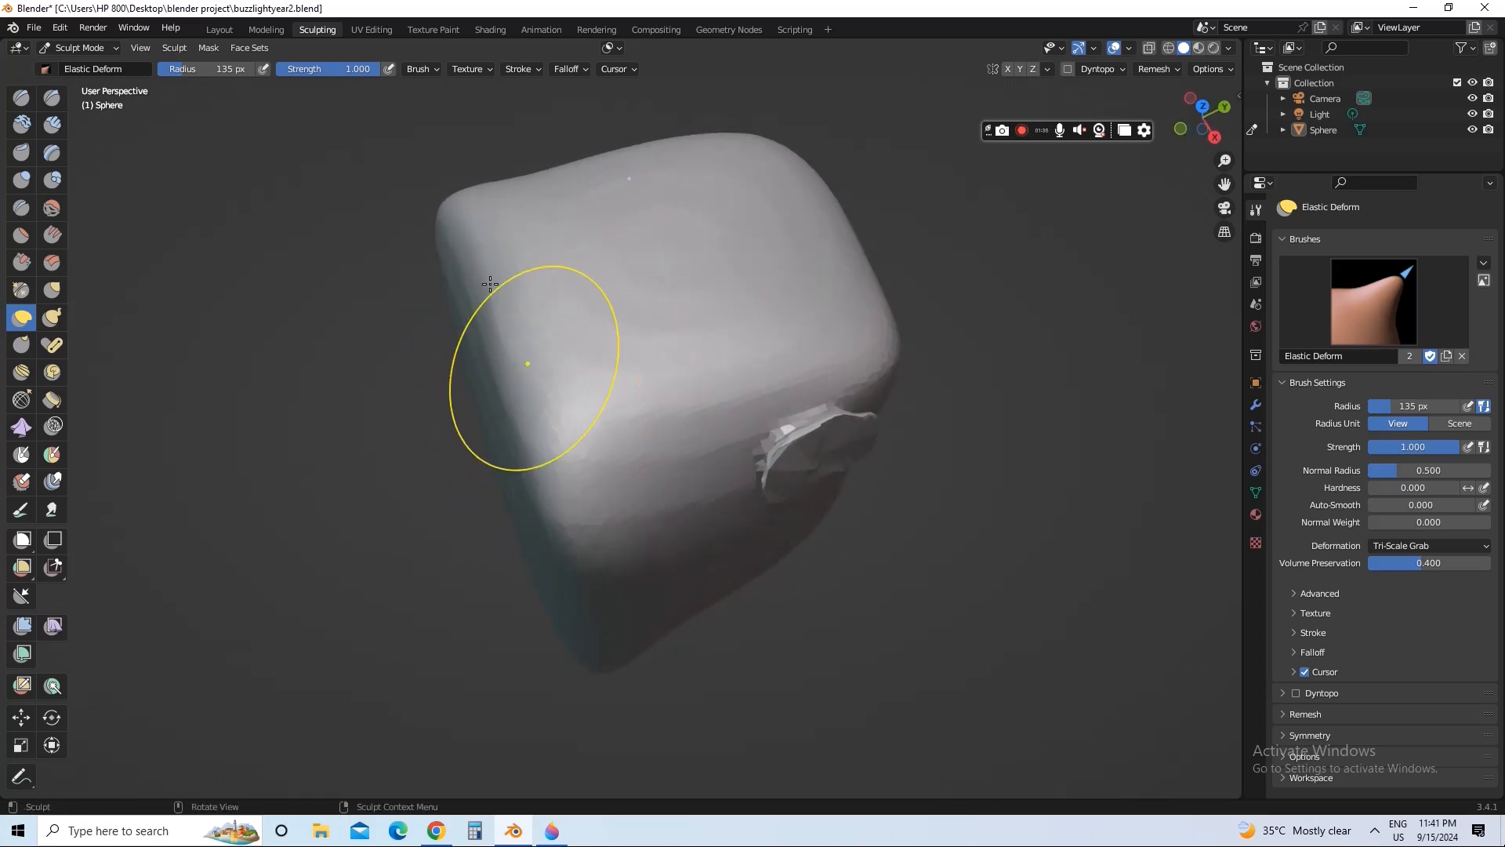
{"action": "middle_click_drag", "start_coordinate": [565, 332], "coordinate": [598, 303]}
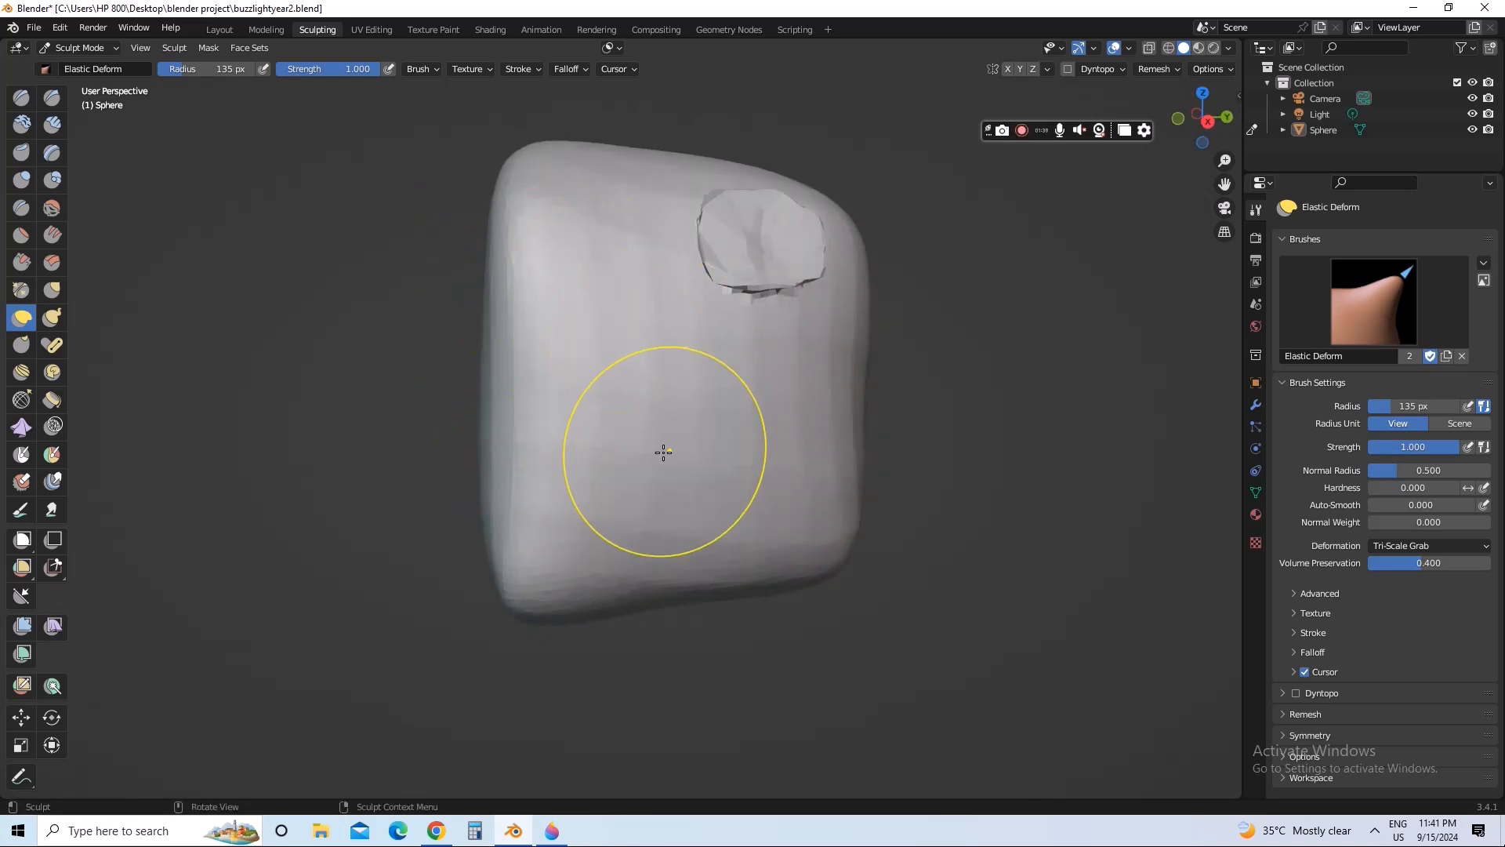
{"action": "middle_click_drag", "start_coordinate": [663, 452], "coordinate": [605, 554]}
{"action": "middle_click_drag", "start_coordinate": [692, 360], "coordinate": [709, 337]}
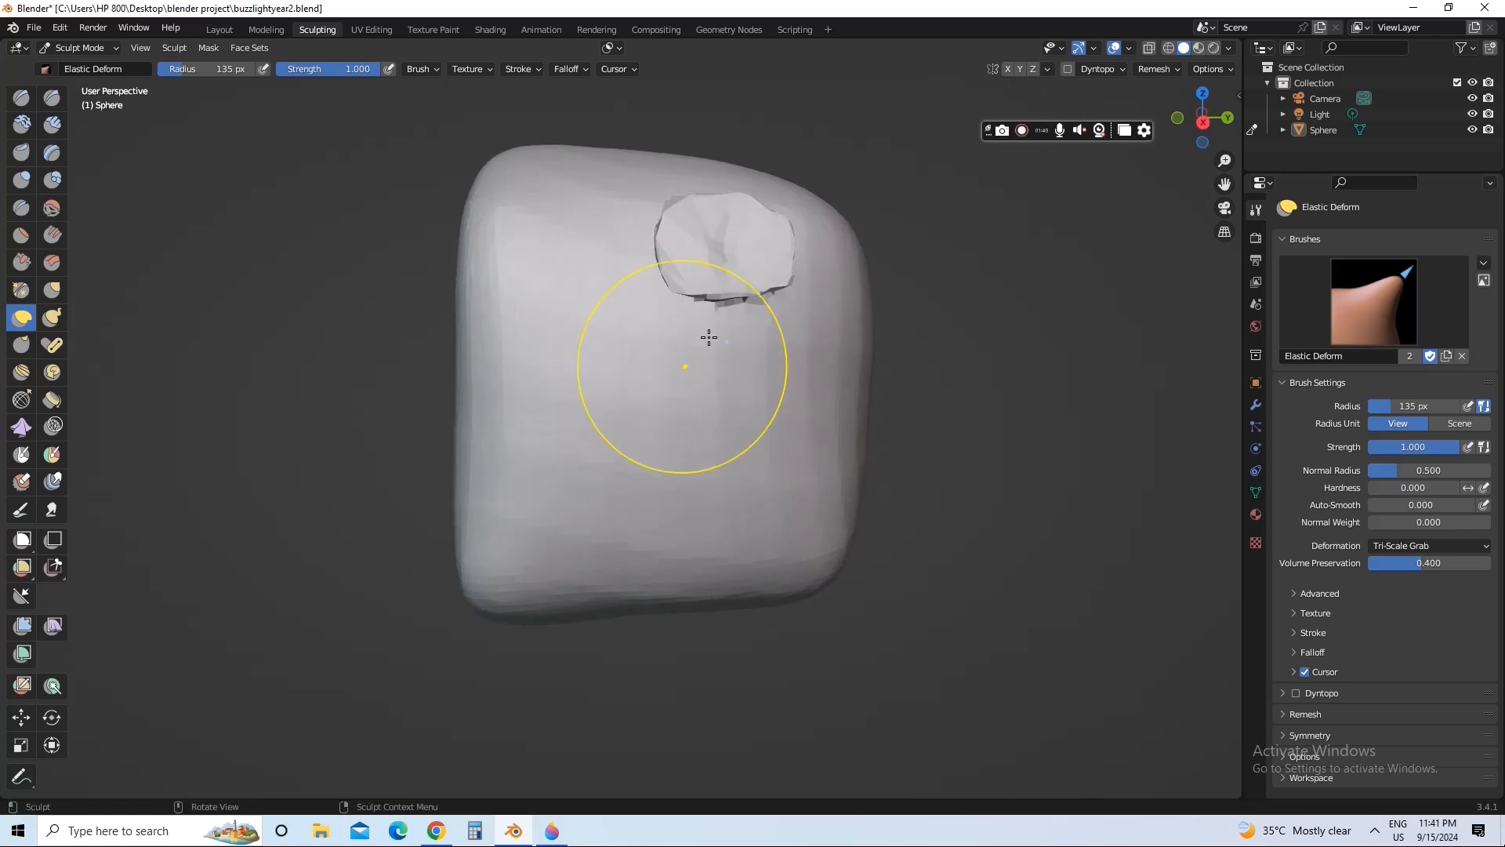
{"action": "mouse_move", "coordinate": [675, 470]}
{"action": "middle_mouse_down"}
{"action": "mouse_move", "coordinate": [675, 447]}
{"action": "mouse_move", "coordinate": [625, 492]}
{"action": "mouse_move", "coordinate": [670, 370]}
{"action": "mouse_move", "coordinate": [659, 363]}
{"action": "middle_mouse_up"}
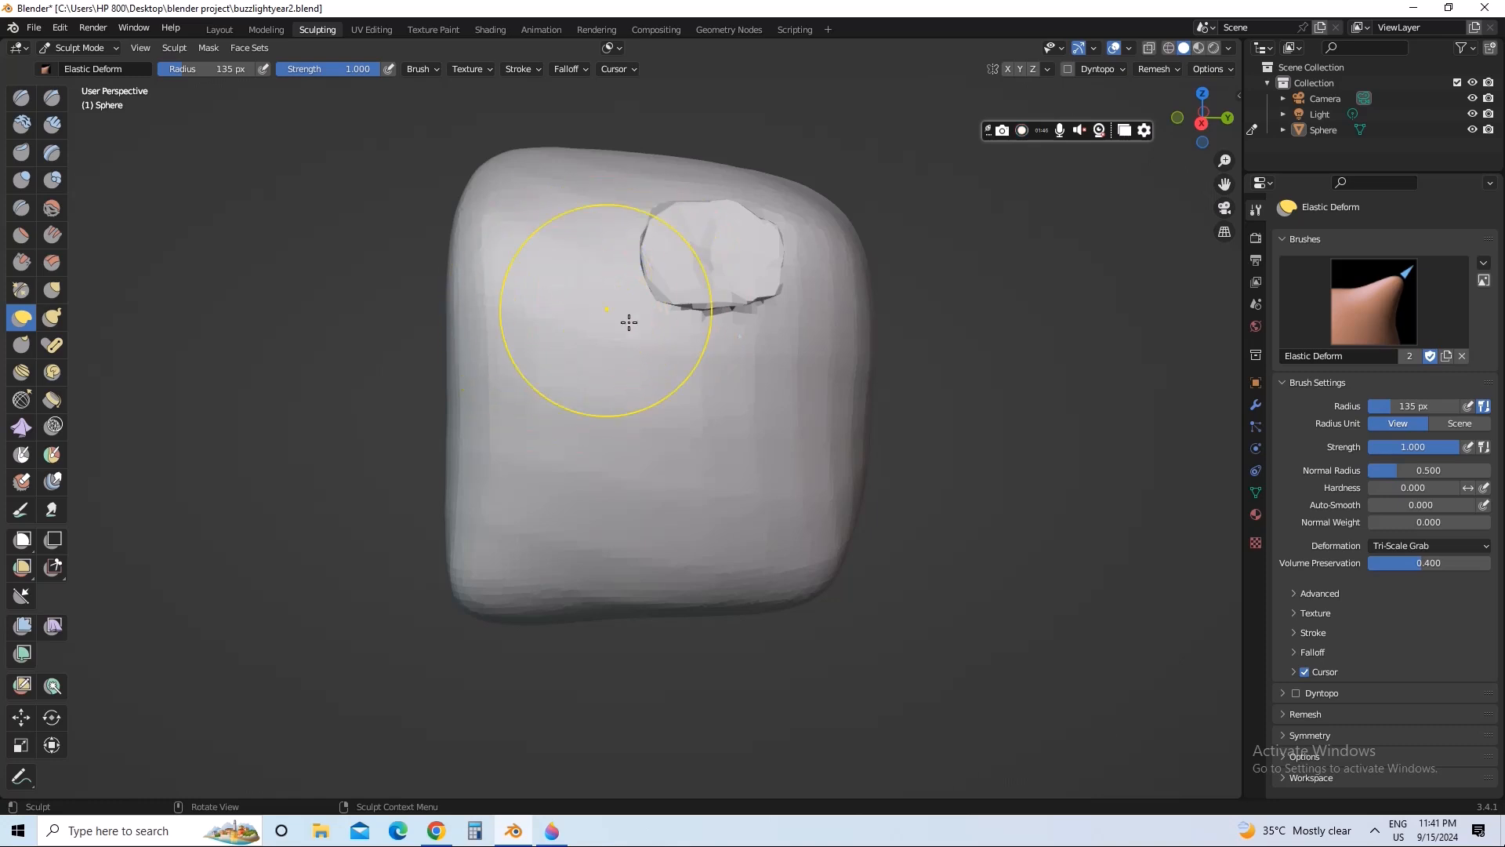
Reduce the brush radius to 37 px and check the Buzz Lightyear side-face reference images in Chrome
{"action": "key", "text": "f"}
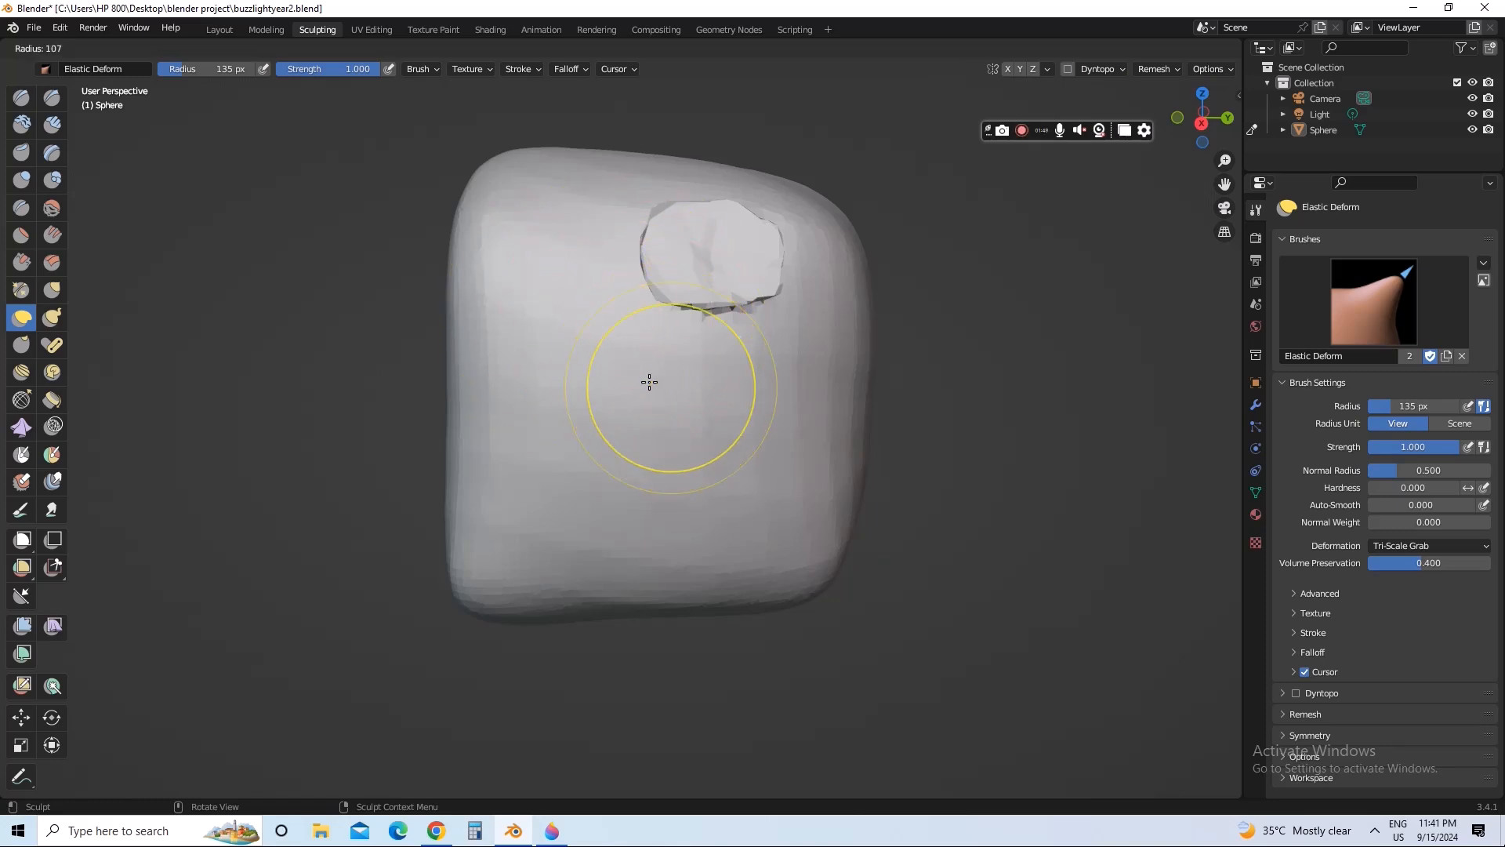
{"action": "left_click", "coordinate": [595, 390]}
{"action": "key", "text": "alt+Tab"}
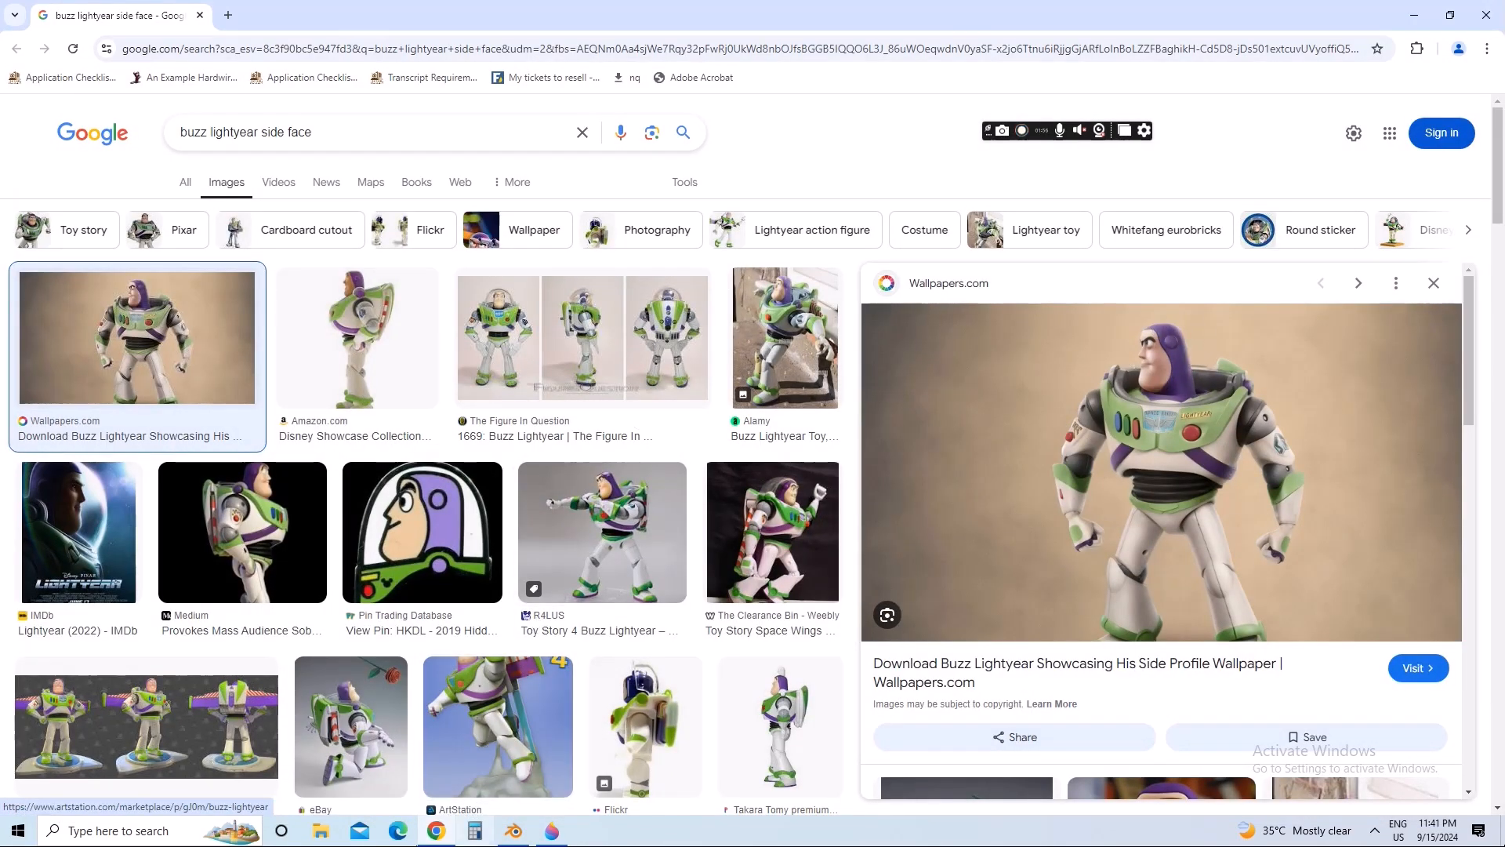
{"action": "left_click", "coordinate": [431, 830]}
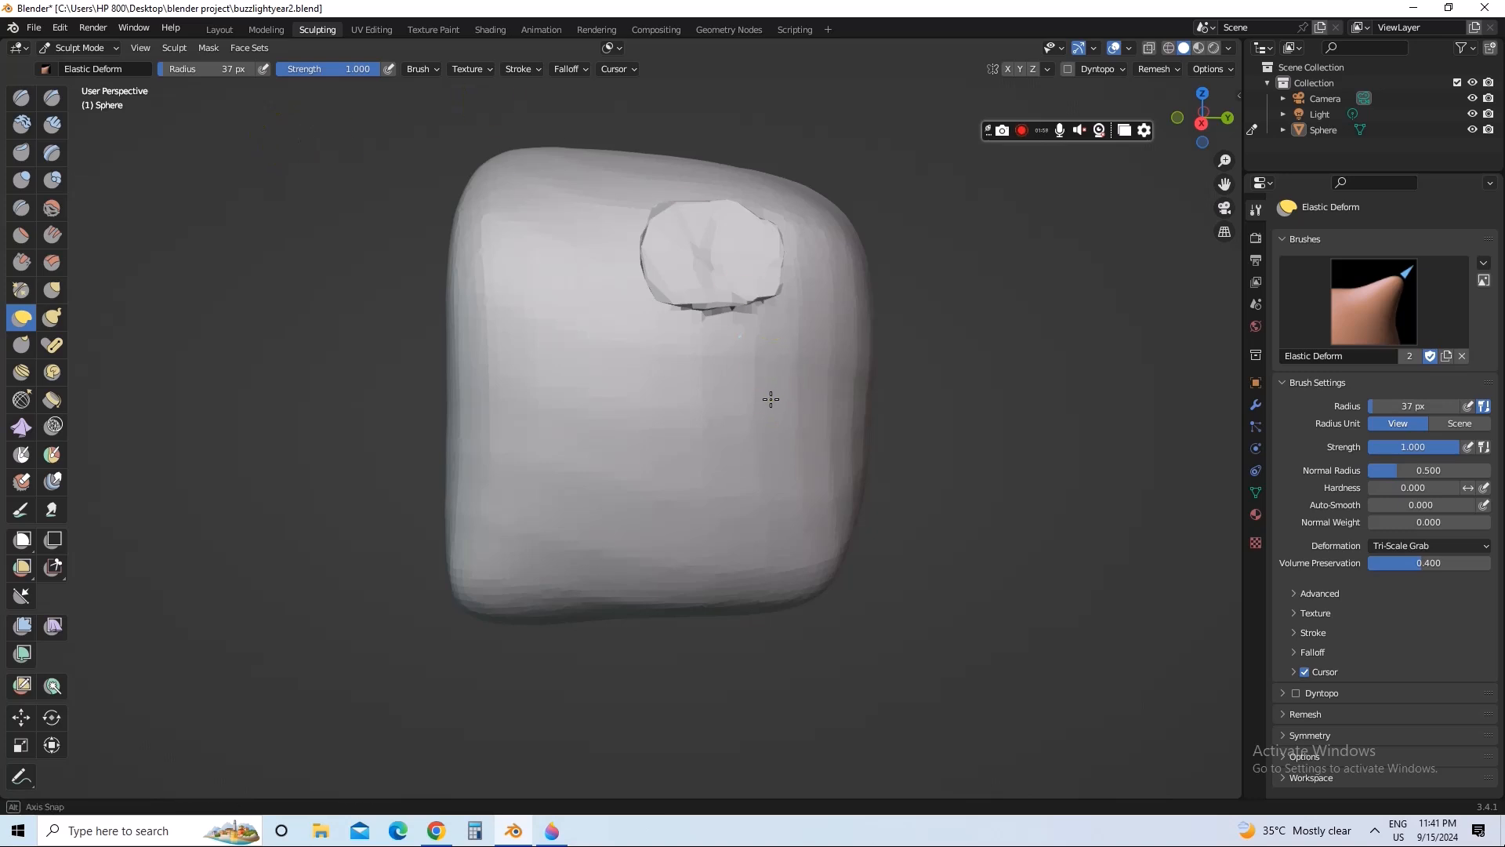
Nudge the edges of the ear disc inward to give it a rounder outline
{"action": "middle_click_drag", "start_coordinate": [771, 399], "coordinate": [708, 296]}
{"action": "left_click_drag", "start_coordinate": [695, 323], "coordinate": [724, 316]}
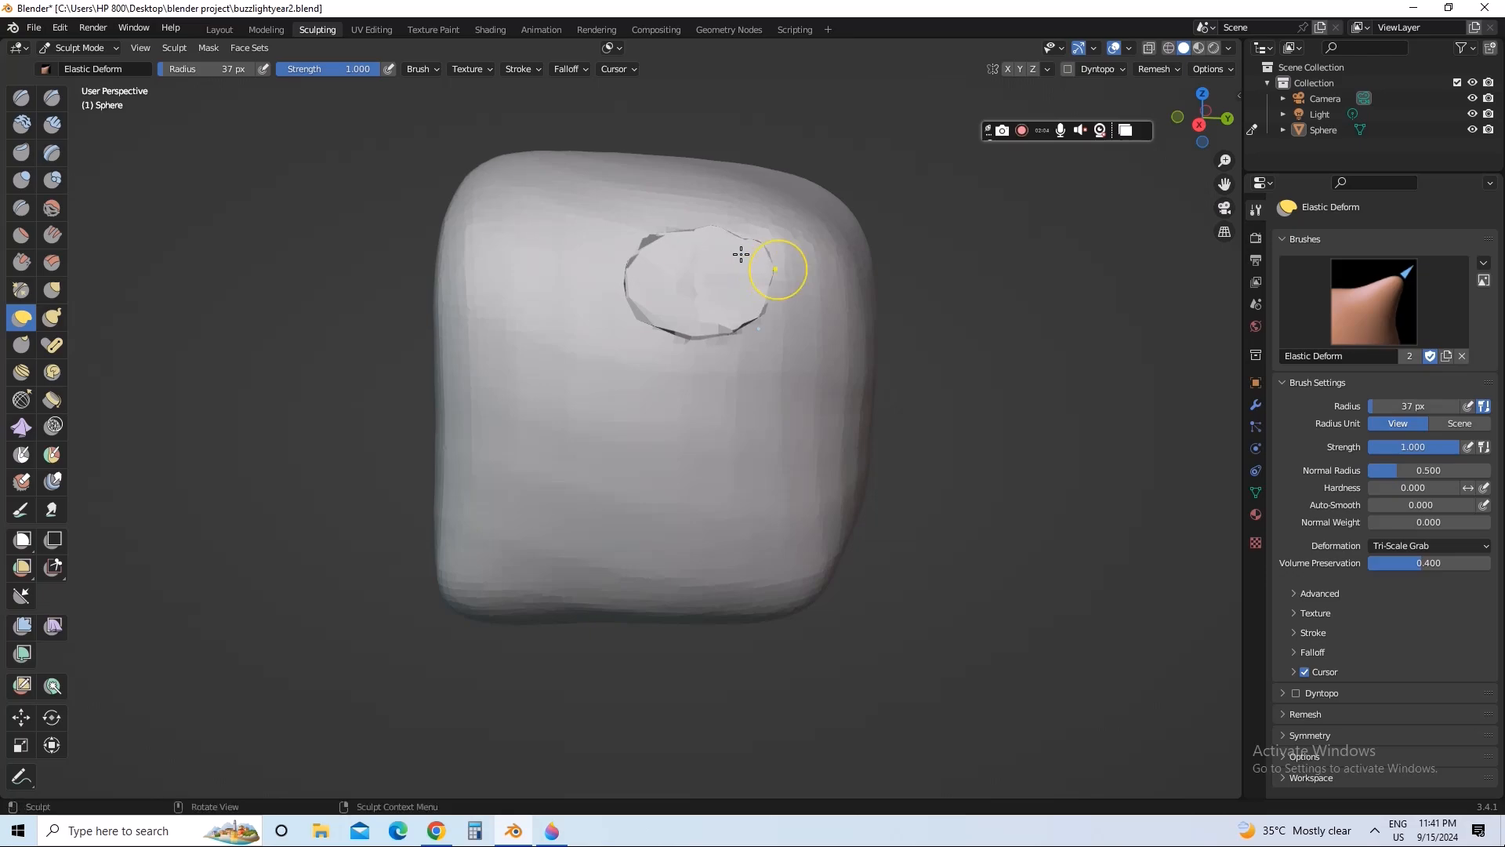
{"action": "left_click_drag", "start_coordinate": [640, 269], "coordinate": [644, 274]}
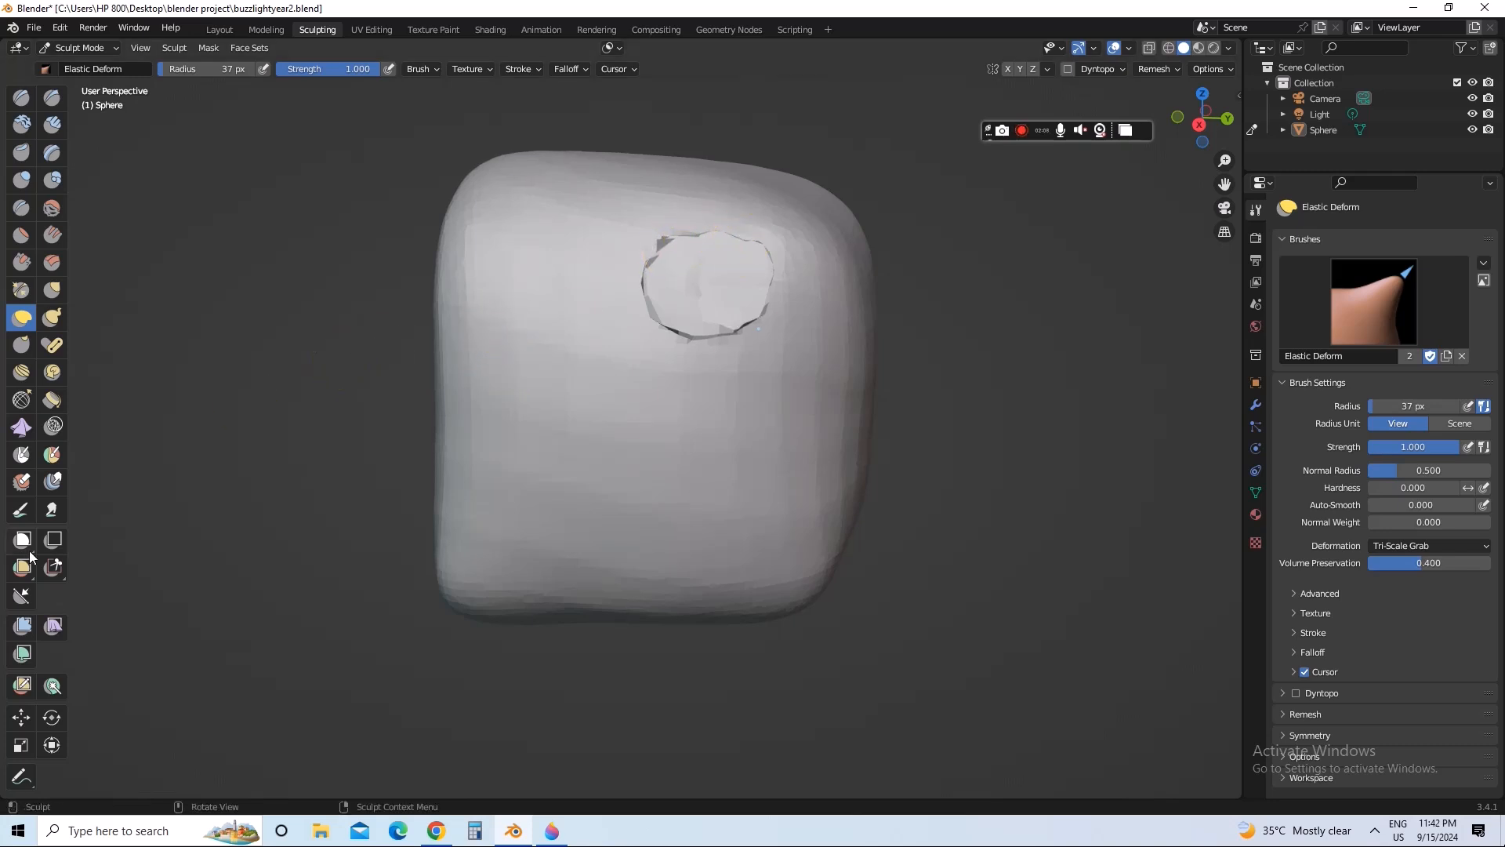
Annotate the head's outer profile and the curved inner face line on the ear side, and return to the Elastic Deform brush
{"action": "left_click", "coordinate": [23, 774]}
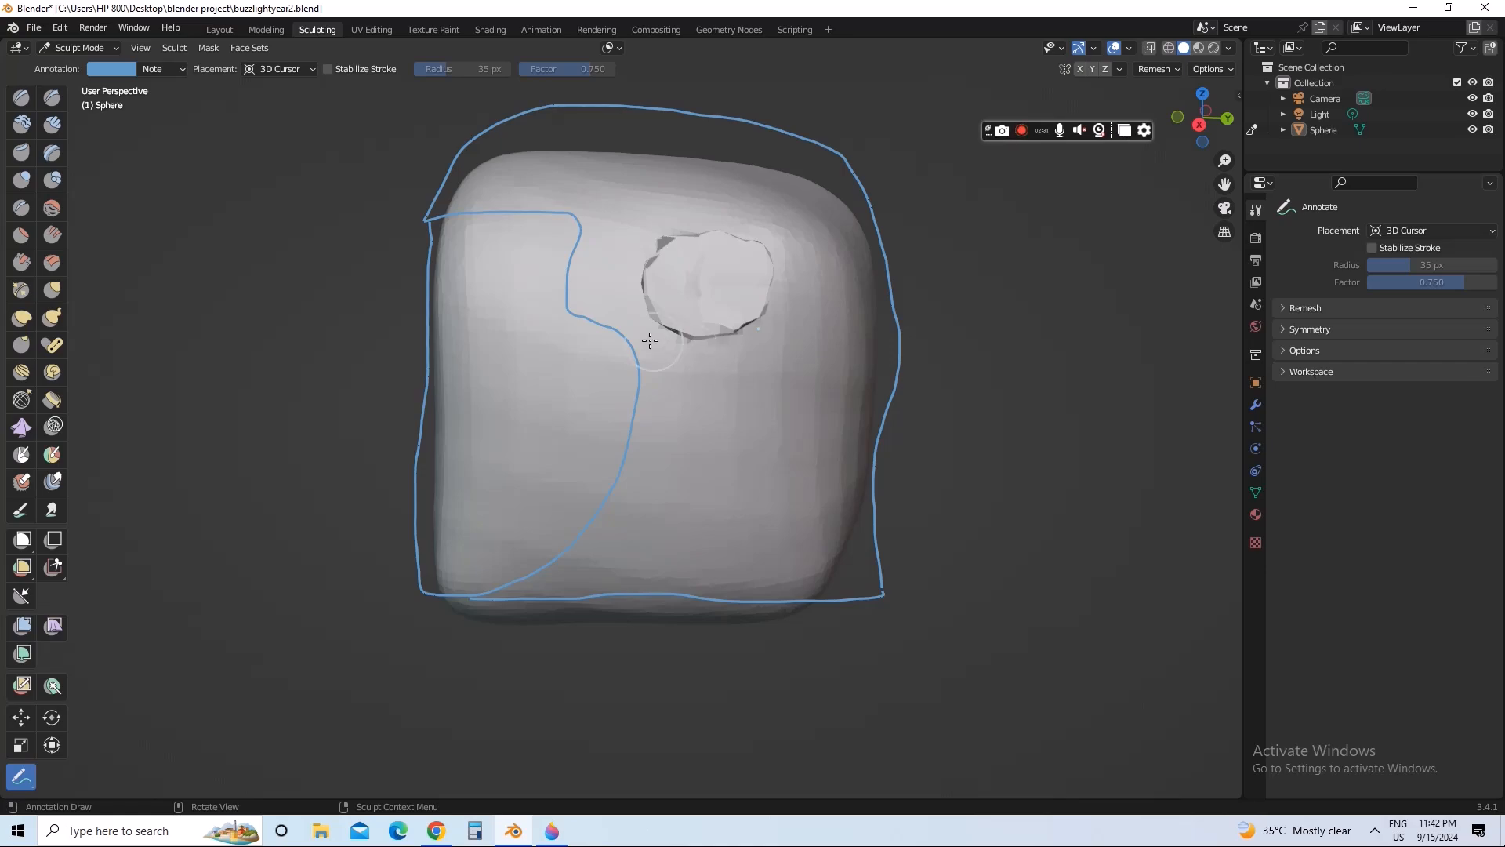
{"action": "middle_click_drag", "start_coordinate": [693, 405], "coordinate": [691, 404]}
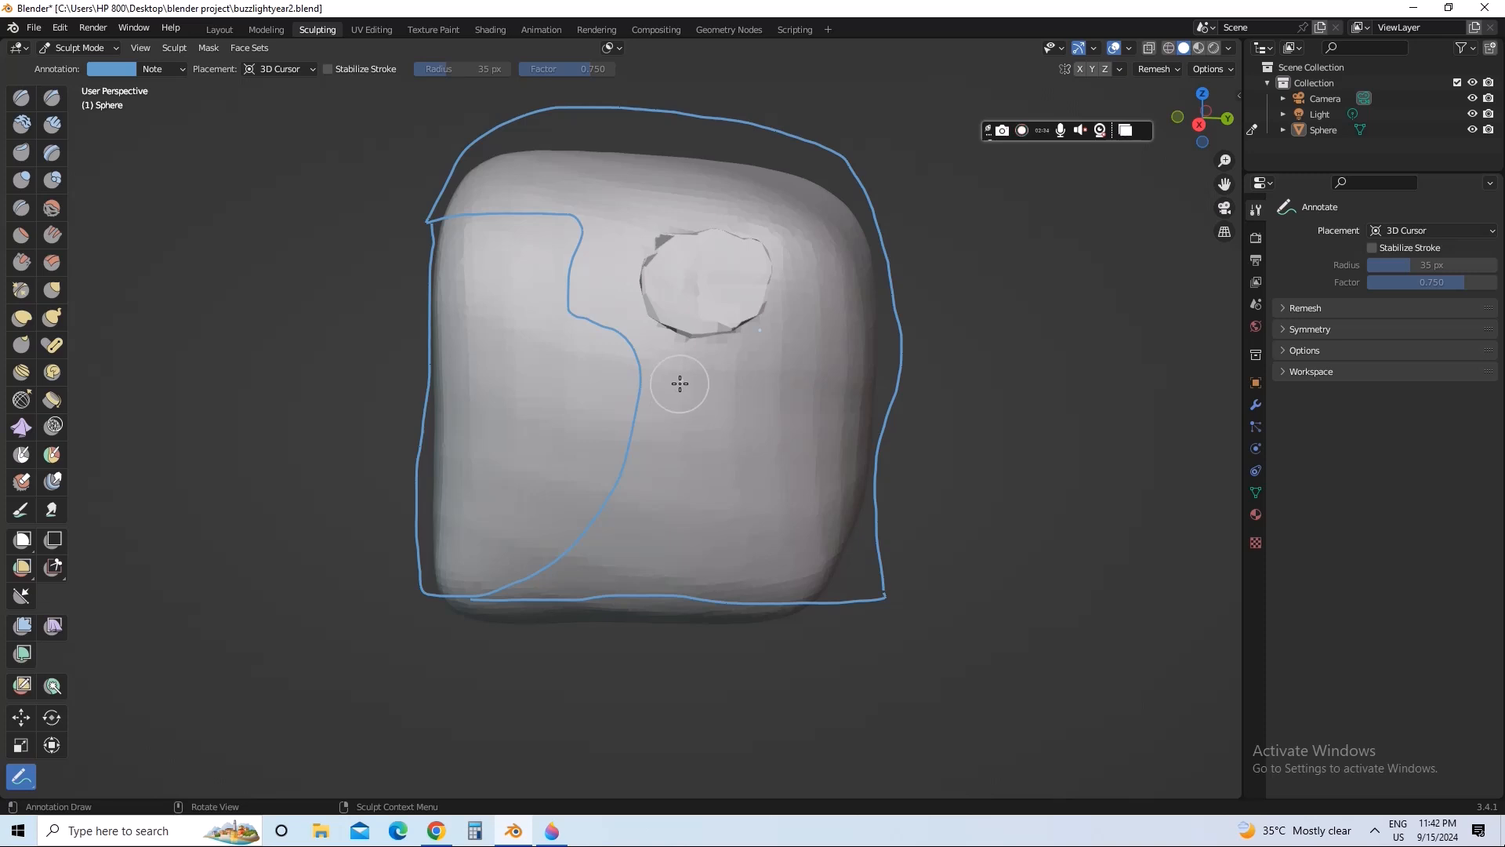
{"action": "mouse_move", "coordinate": [715, 385]}
{"action": "middle_mouse_down"}
{"action": "mouse_move", "coordinate": [938, 390]}
{"action": "mouse_move", "coordinate": [784, 392]}
{"action": "mouse_move", "coordinate": [1199, 295]}
{"action": "mouse_move", "coordinate": [917, 332]}
{"action": "mouse_move", "coordinate": [932, 371]}
{"action": "mouse_move", "coordinate": [706, 396]}
{"action": "mouse_move", "coordinate": [716, 363]}
{"action": "mouse_move", "coordinate": [736, 394]}
{"action": "mouse_move", "coordinate": [698, 386]}
{"action": "middle_mouse_up"}
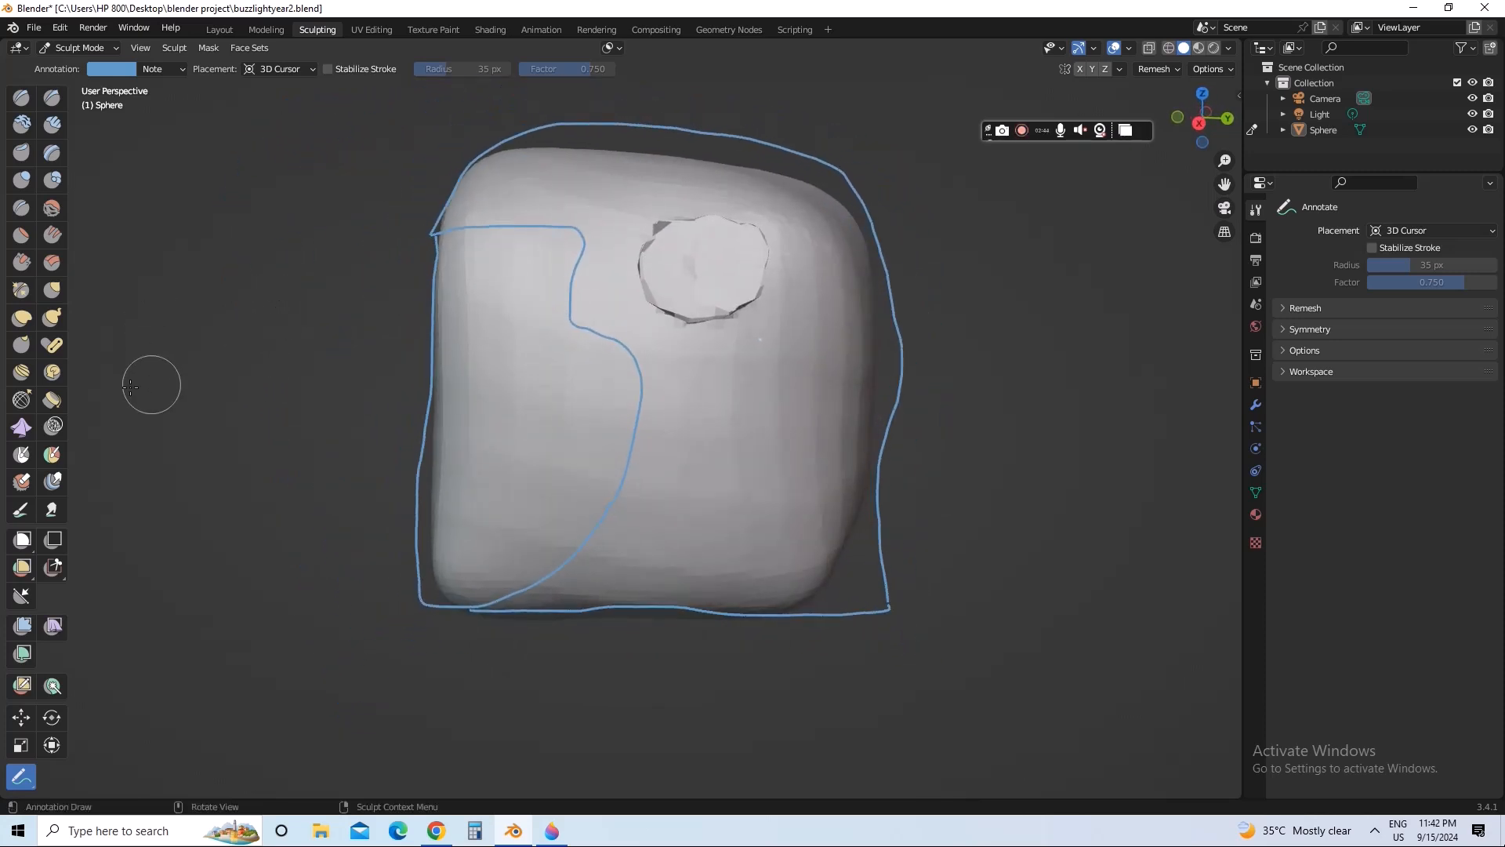
{"action": "left_click", "coordinate": [22, 319]}
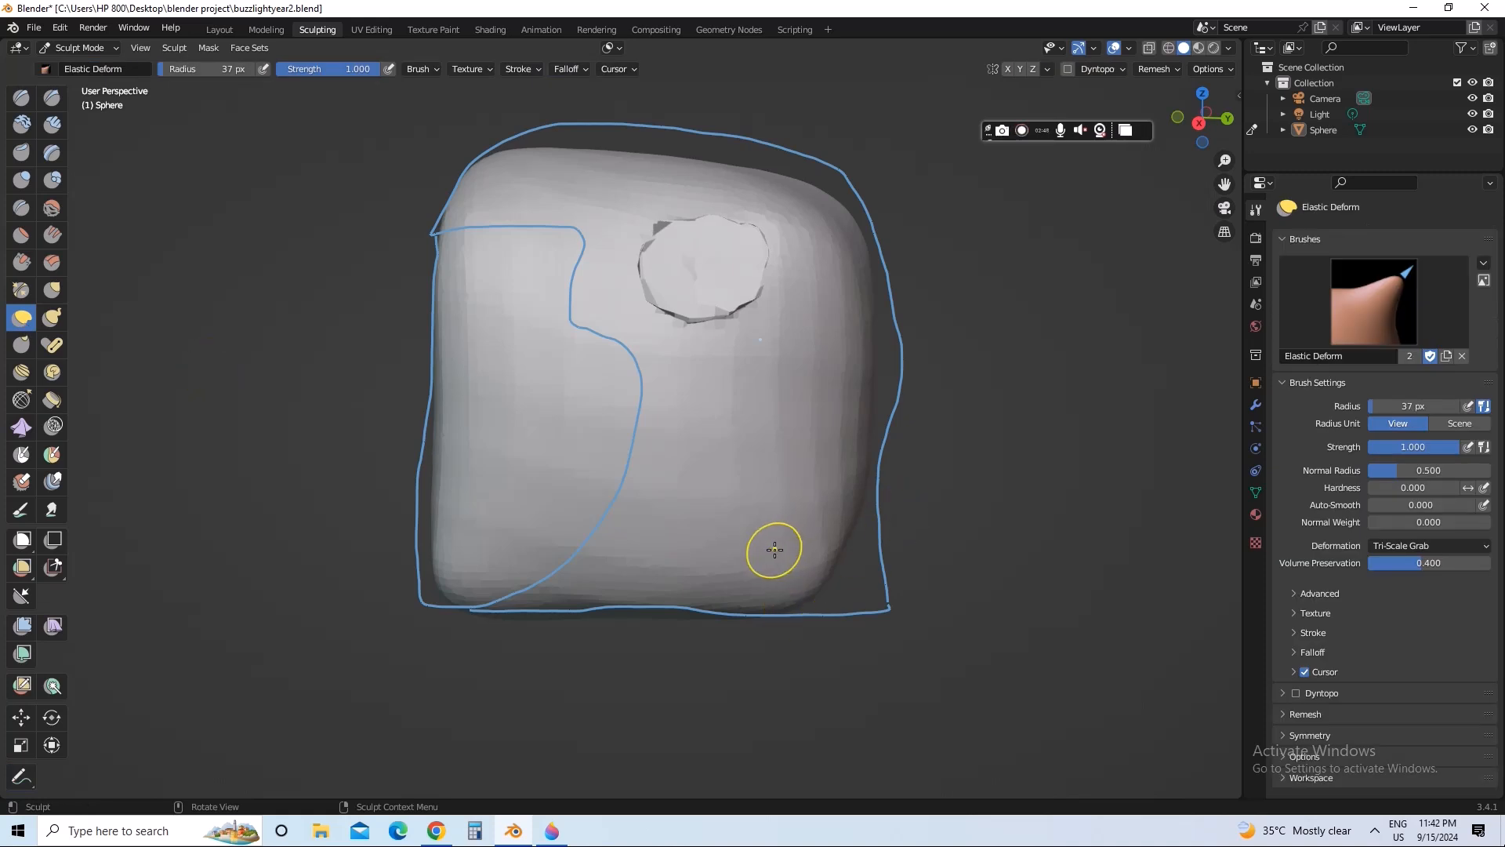
Enlarge the Elastic Deform radius to 68 px and try pulling the head's rear and top edges out to the annotated outline
{"action": "key", "text": "f"}
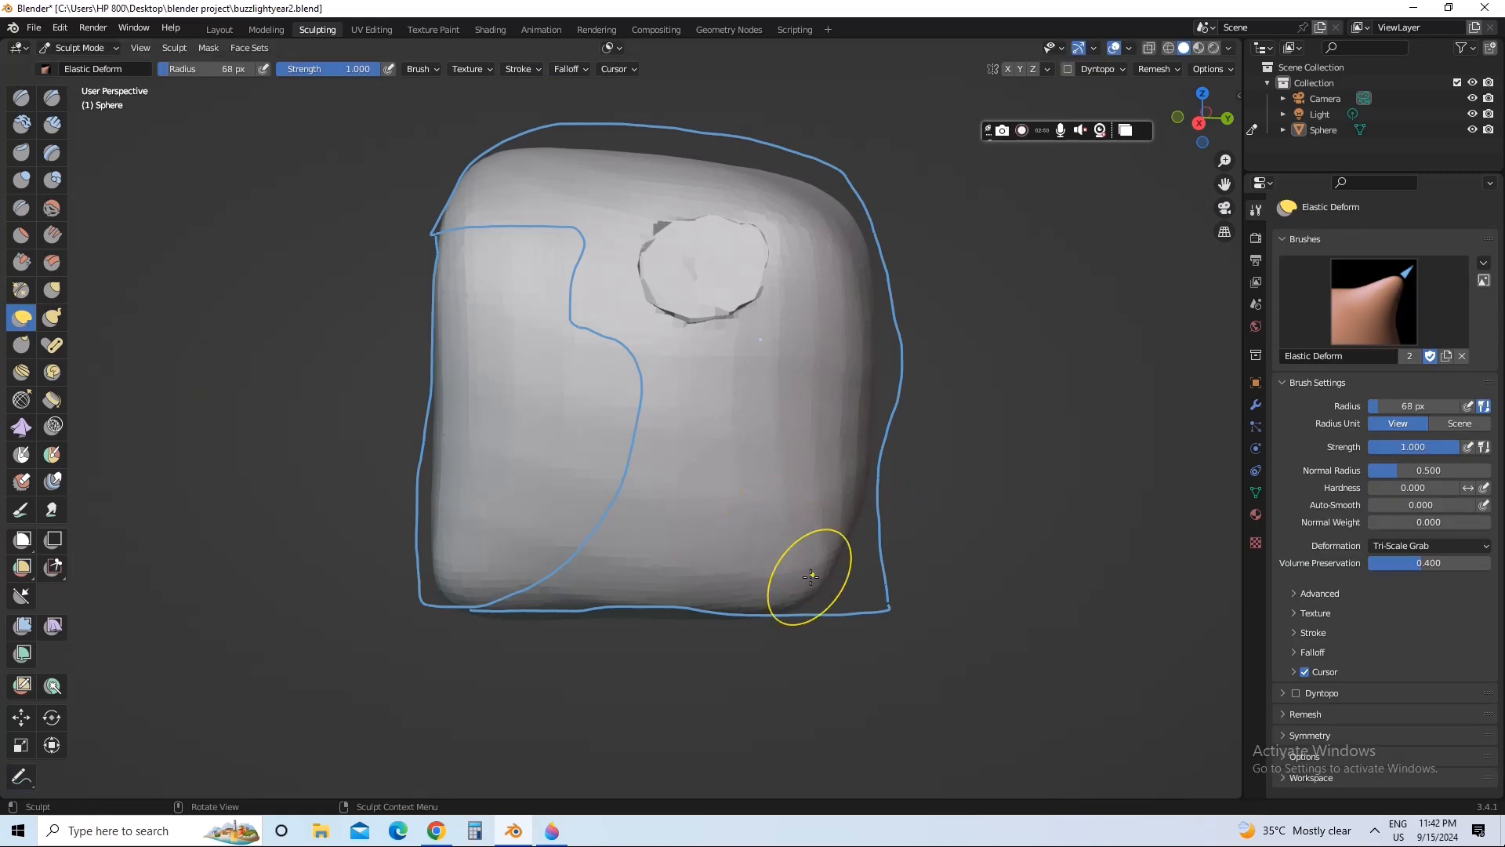
{"action": "mouse_move", "coordinate": [811, 576]}
{"action": "left_mouse_down"}
{"action": "mouse_move", "coordinate": [844, 563]}
{"action": "mouse_move", "coordinate": [867, 588]}
{"action": "mouse_move", "coordinate": [878, 471]}
{"action": "mouse_move", "coordinate": [855, 221]}
{"action": "mouse_move", "coordinate": [752, 174]}
{"action": "mouse_move", "coordinate": [645, 168]}
{"action": "left_mouse_up"}
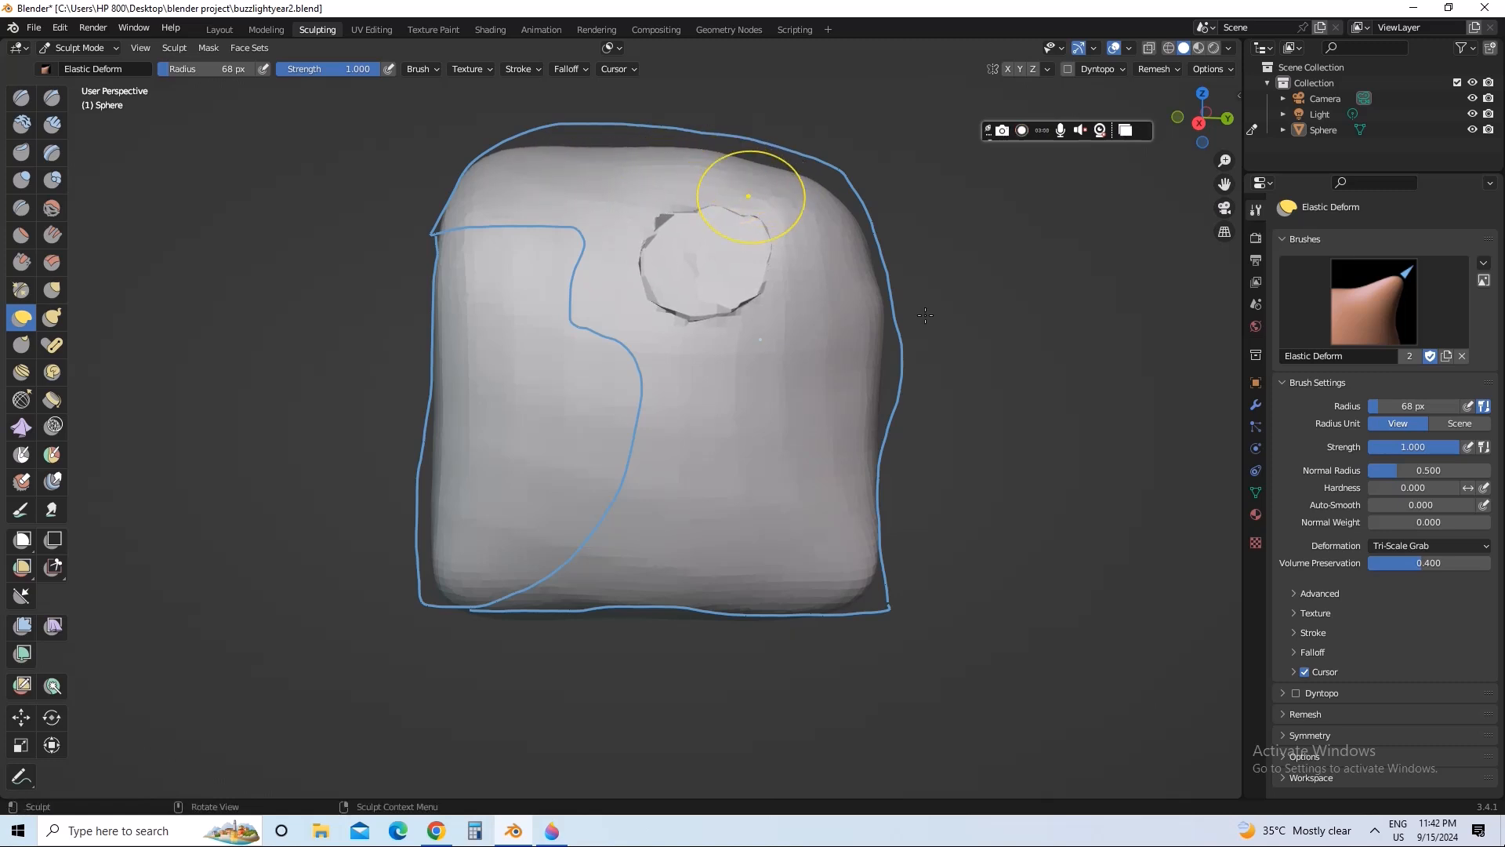
Undo the strokes that pulled out the head's rear and top edges
{"action": "key", "text": "ctrl+z"}
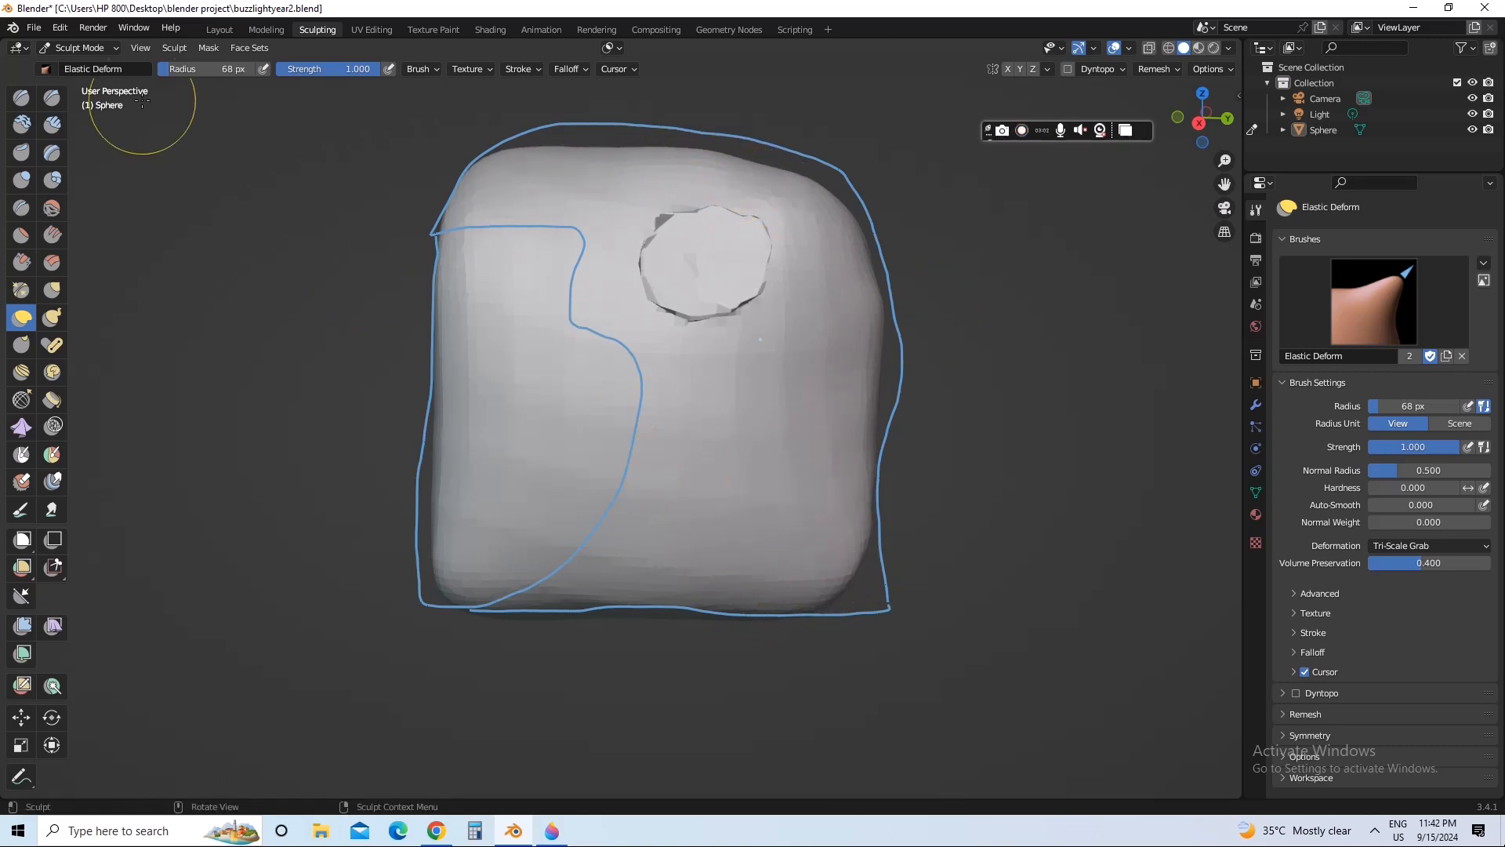
{"action": "key", "text": "ctrl+z"}
{"action": "key", "text": "ctrl+z"}
{"action": "key", "text": "ctrl+z"}
{"action": "key", "text": "ctrl+z"}
{"action": "key", "text": "ctrl+z"}
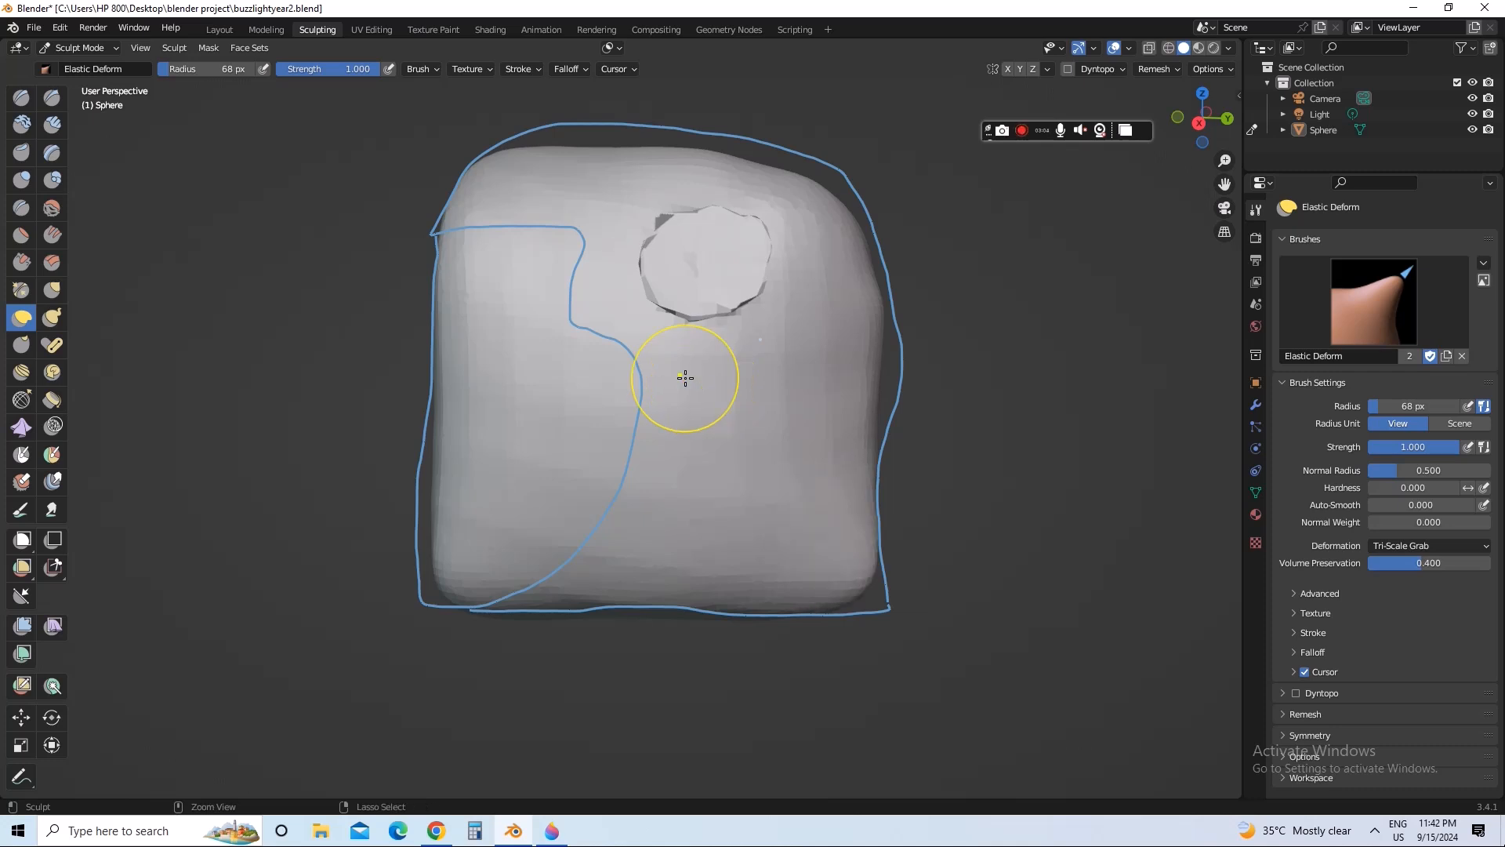
{"action": "key", "text": "ctrl+z"}
{"action": "key", "text": "ctrl+z"}
{"action": "key", "text": "ctrl+z"}
{"action": "key", "text": "ctrl+z"}
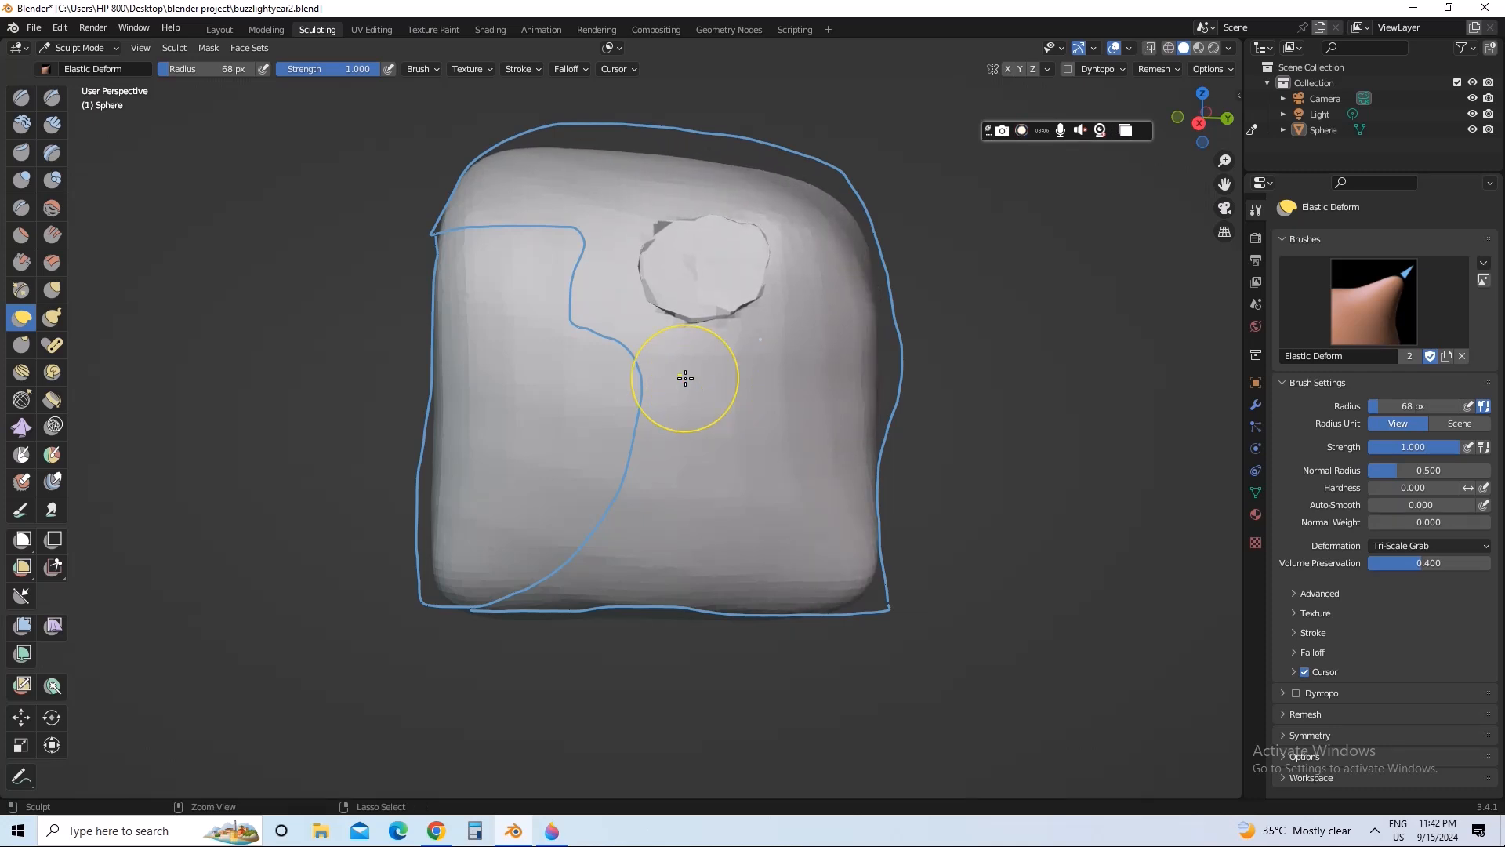
{"action": "key", "text": "ctrl+z"}
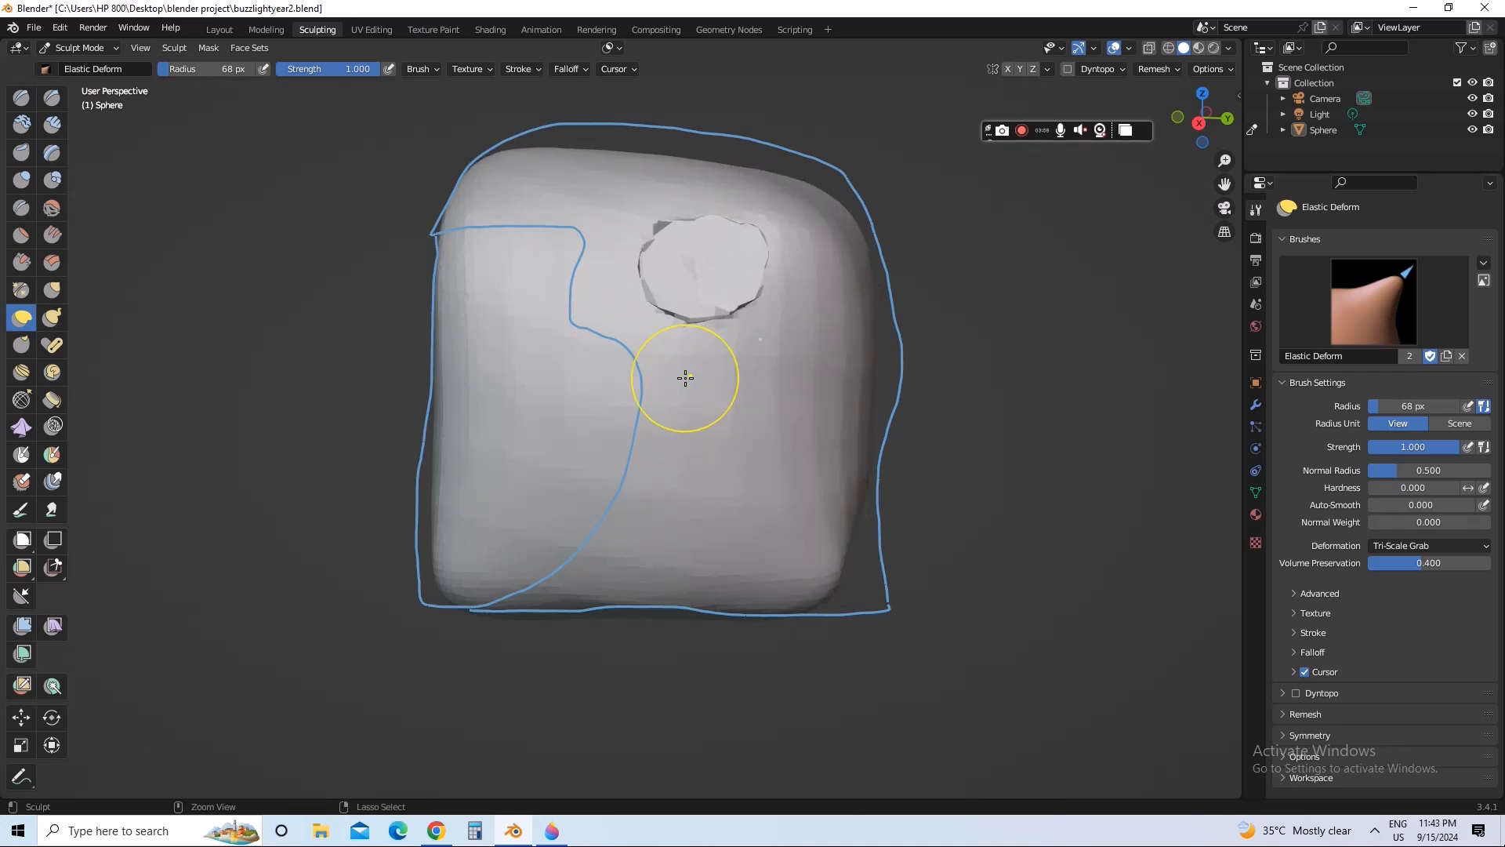
{"action": "key", "text": "ctrl+z"}
{"action": "middle_click_drag", "start_coordinate": [734, 458], "coordinate": [742, 459]}
Save the current state of the head in buzzlightyear2.blend
{"action": "left_click", "coordinate": [34, 29]}
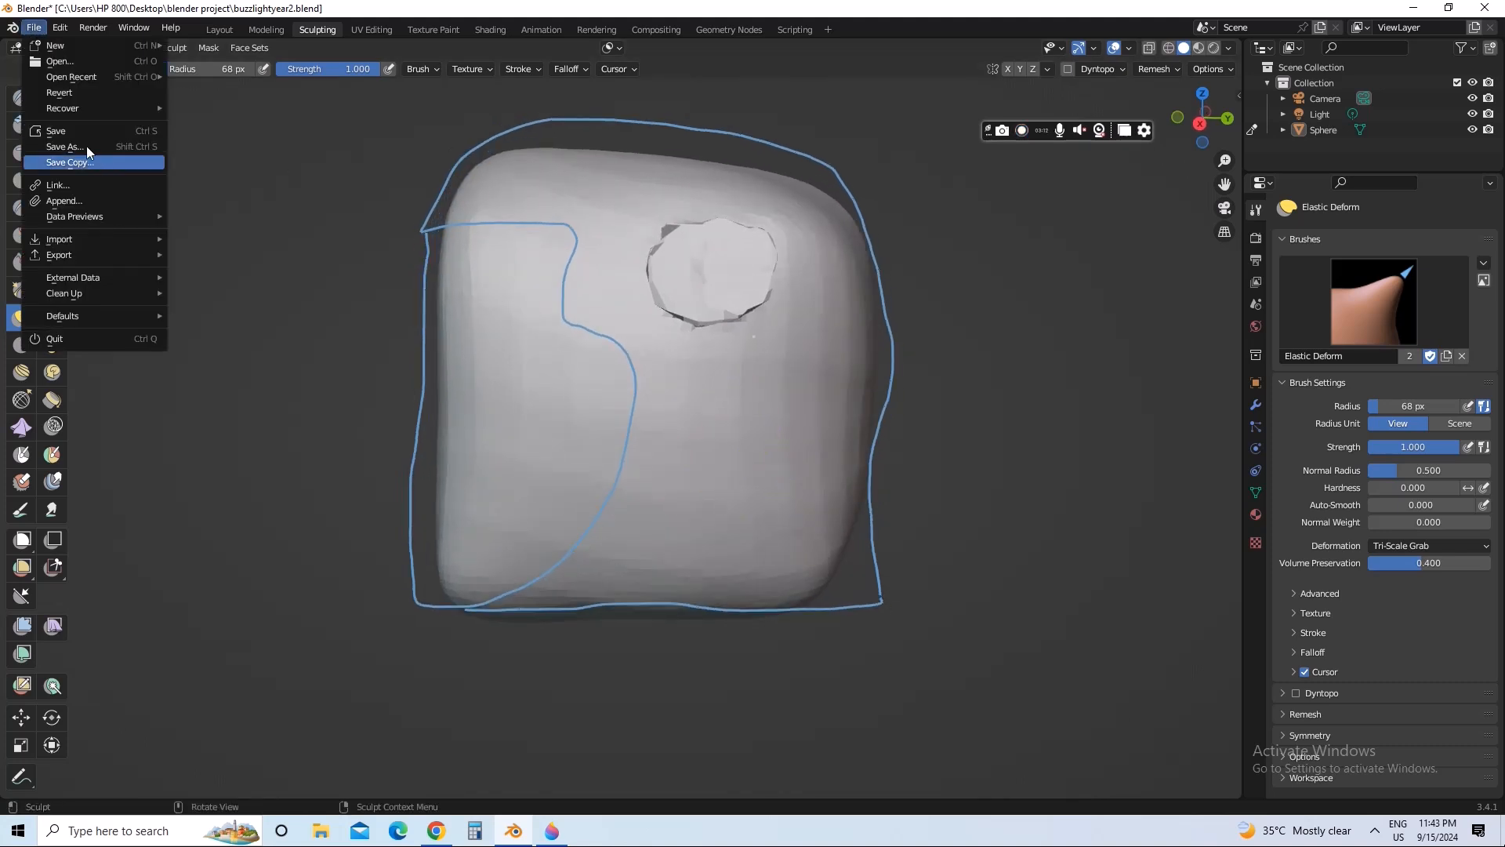
{"action": "left_click", "coordinate": [73, 129]}
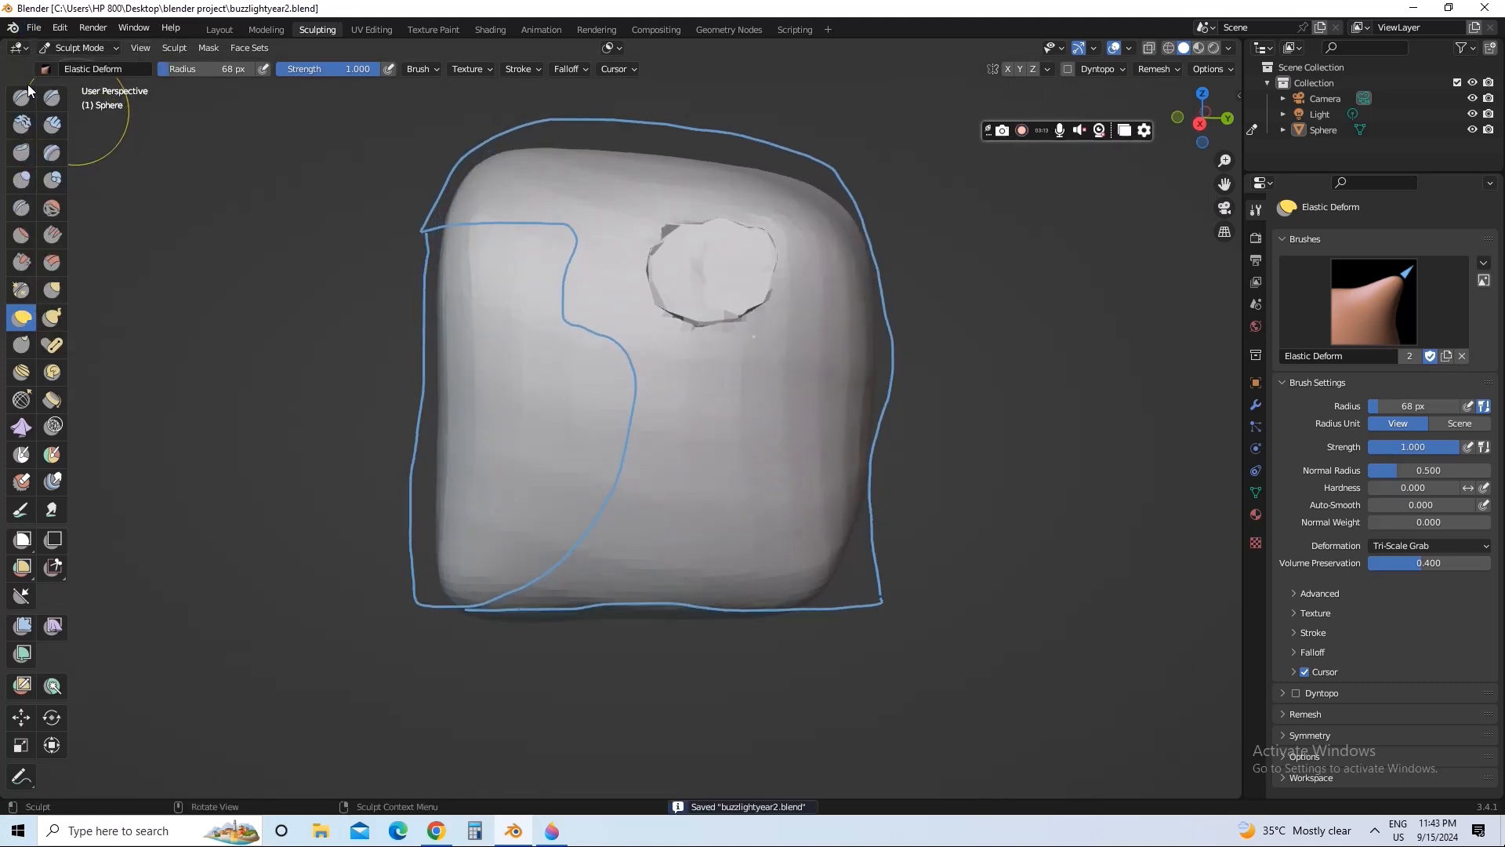
{"action": "left_click", "coordinate": [34, 29]}
{"action": "left_click", "coordinate": [79, 131]}
{"action": "left_click", "coordinate": [34, 29]}
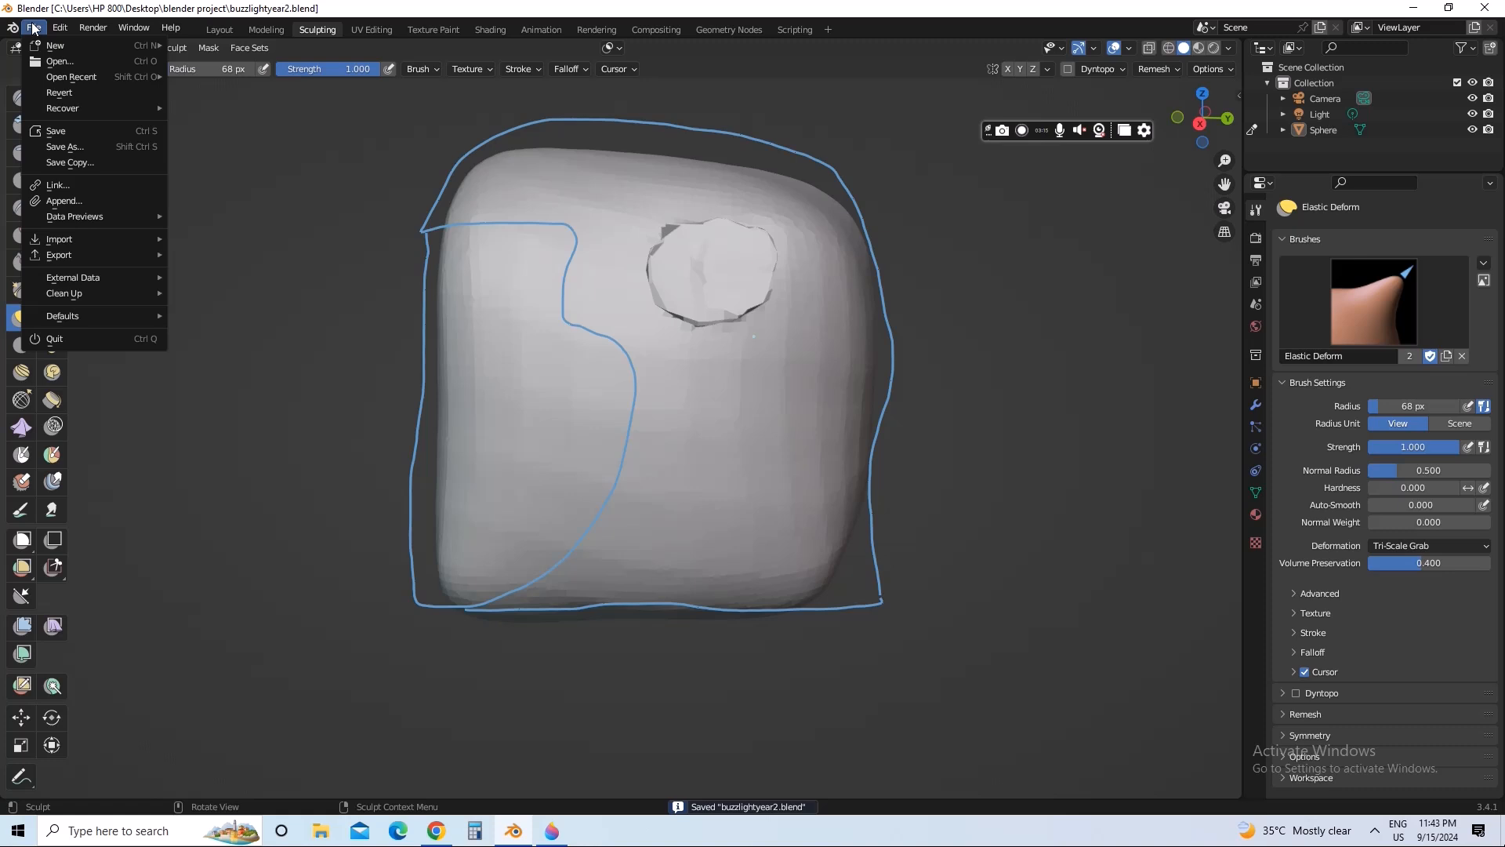
{"action": "left_click", "coordinate": [76, 131]}
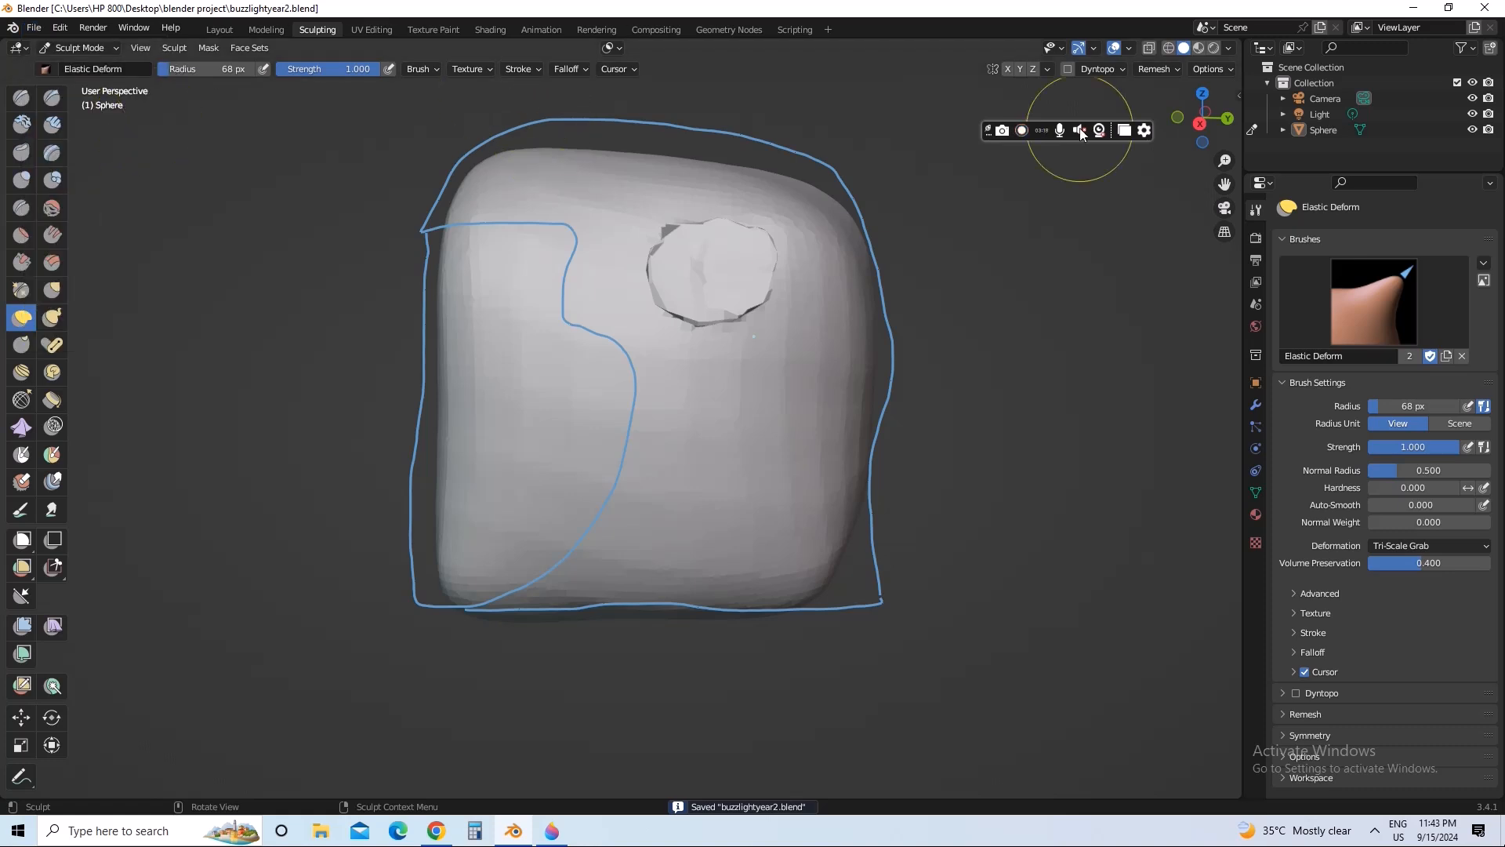
Try to remesh the head with a voxel size of 0.052 m, preserving volume, paint mask, face sets and color attributes
{"action": "left_click", "coordinate": [1154, 69]}
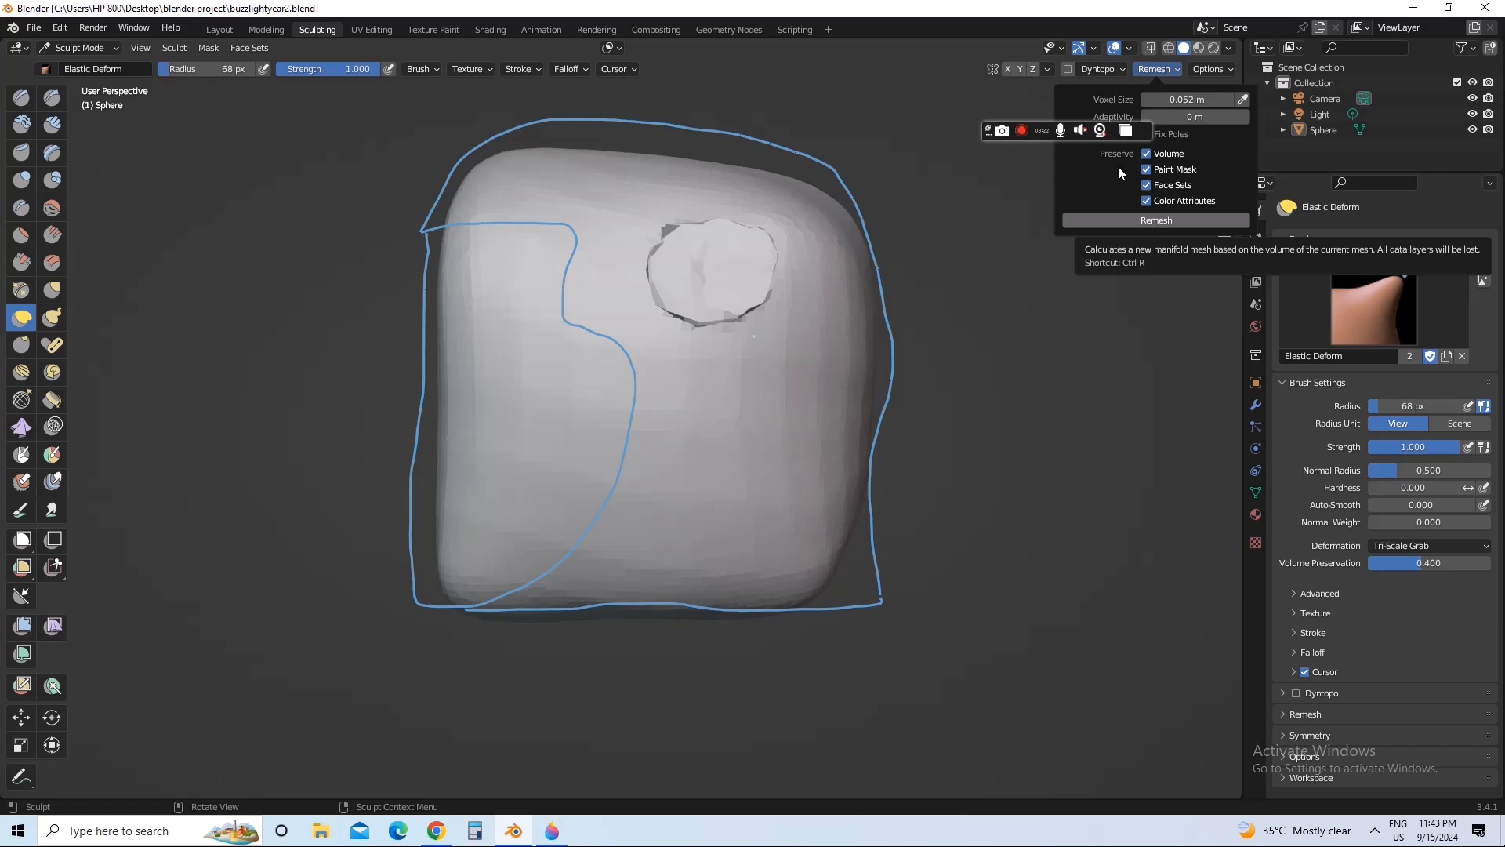
{"action": "left_click", "coordinate": [1154, 69]}
{"action": "left_click", "coordinate": [1155, 222]}
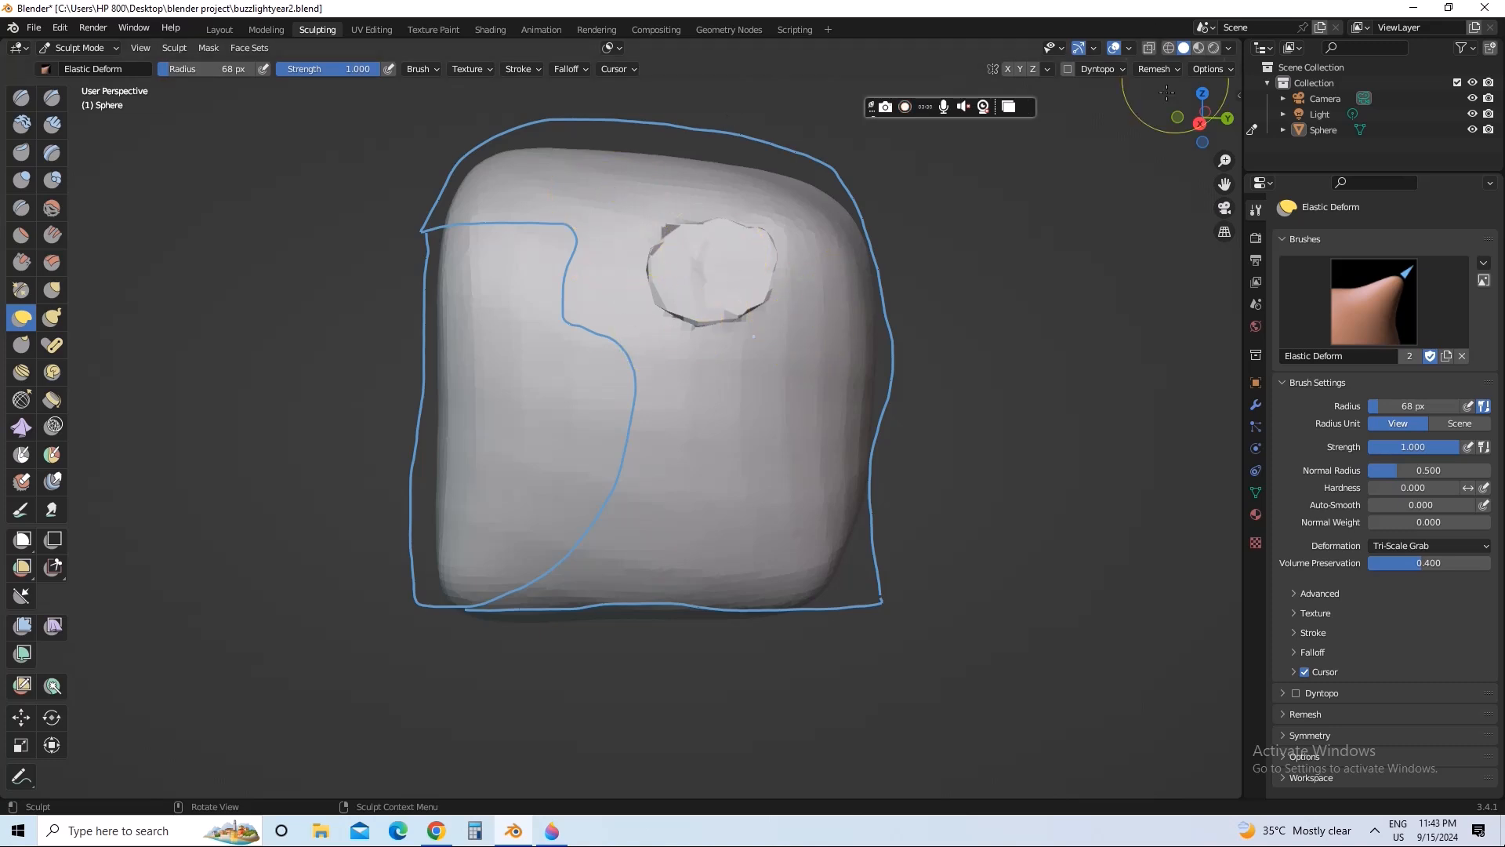
{"action": "left_click", "coordinate": [1148, 68]}
{"action": "left_click", "coordinate": [1136, 220]}
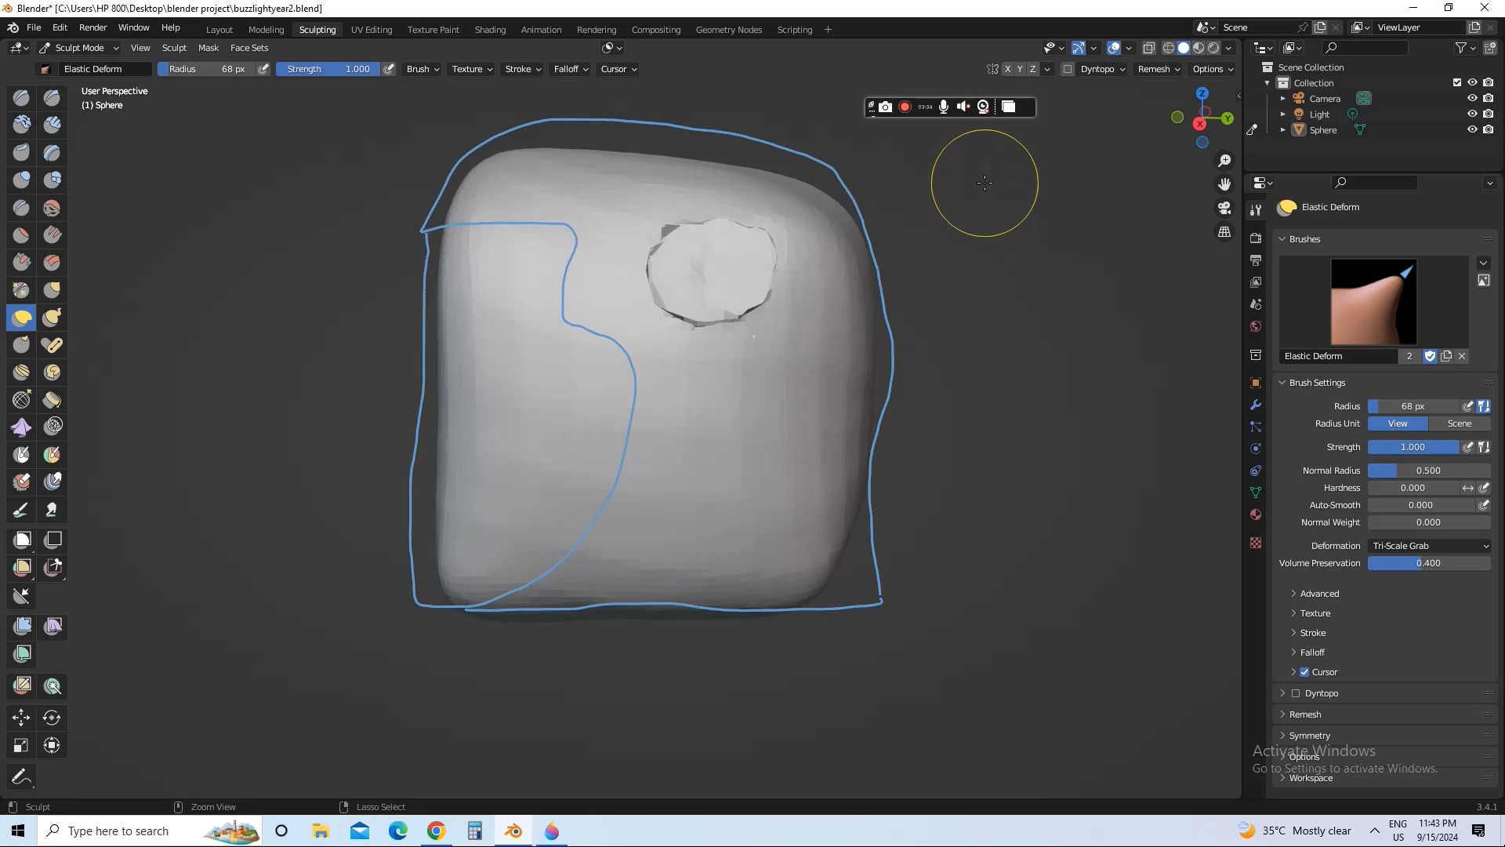
Subdivide all vertices of the head mesh in Edit Mode and return to the Sculpting workspace
{"action": "left_click", "coordinate": [267, 29]}
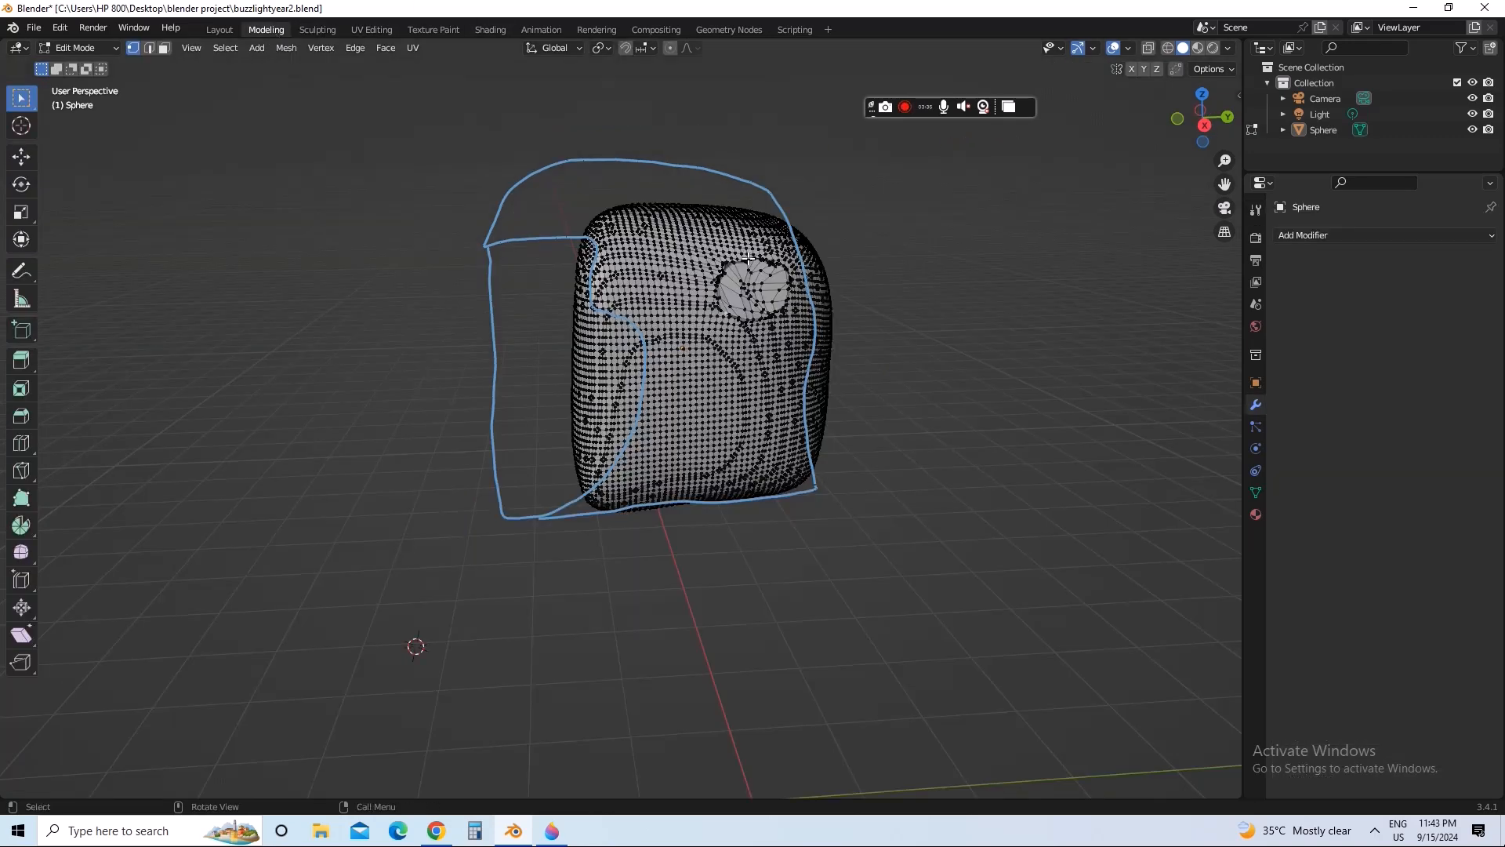
{"action": "left_click", "coordinate": [225, 48]}
{"action": "left_click", "coordinate": [235, 67]}
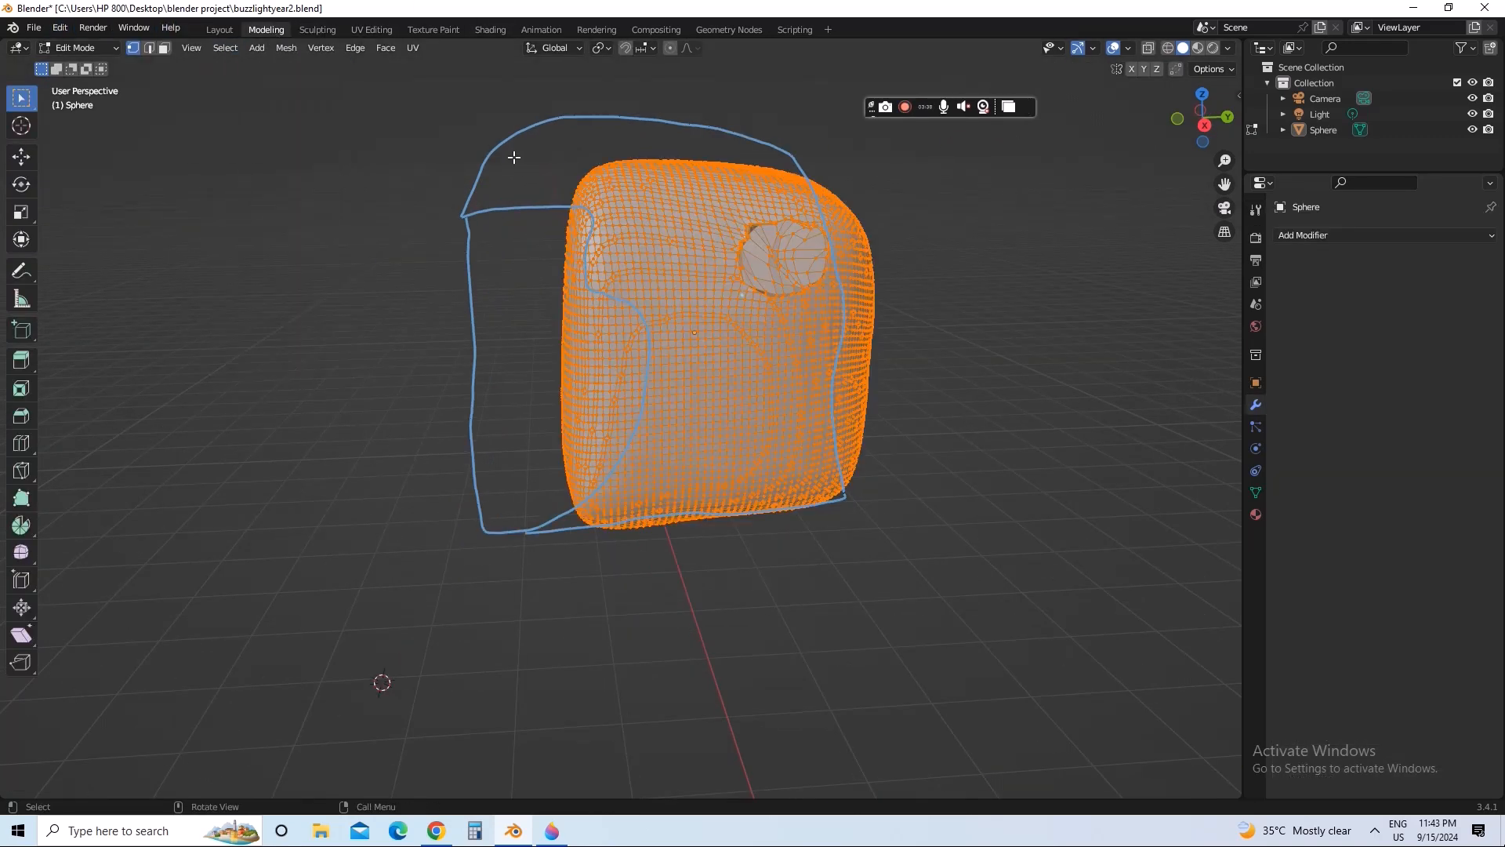
{"action": "right_click", "coordinate": [717, 182]}
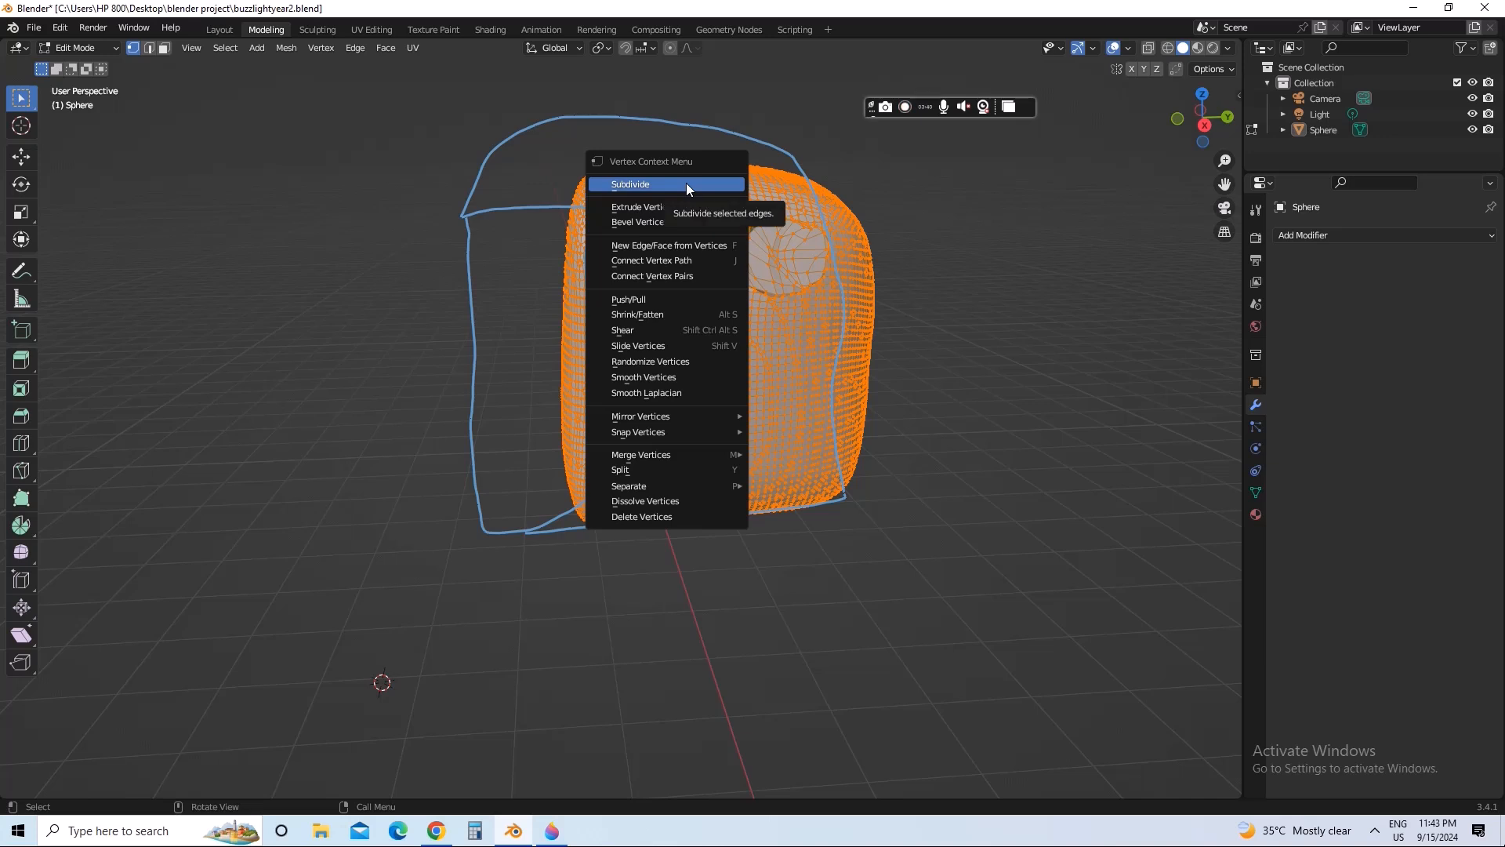
{"action": "left_click", "coordinate": [687, 185]}
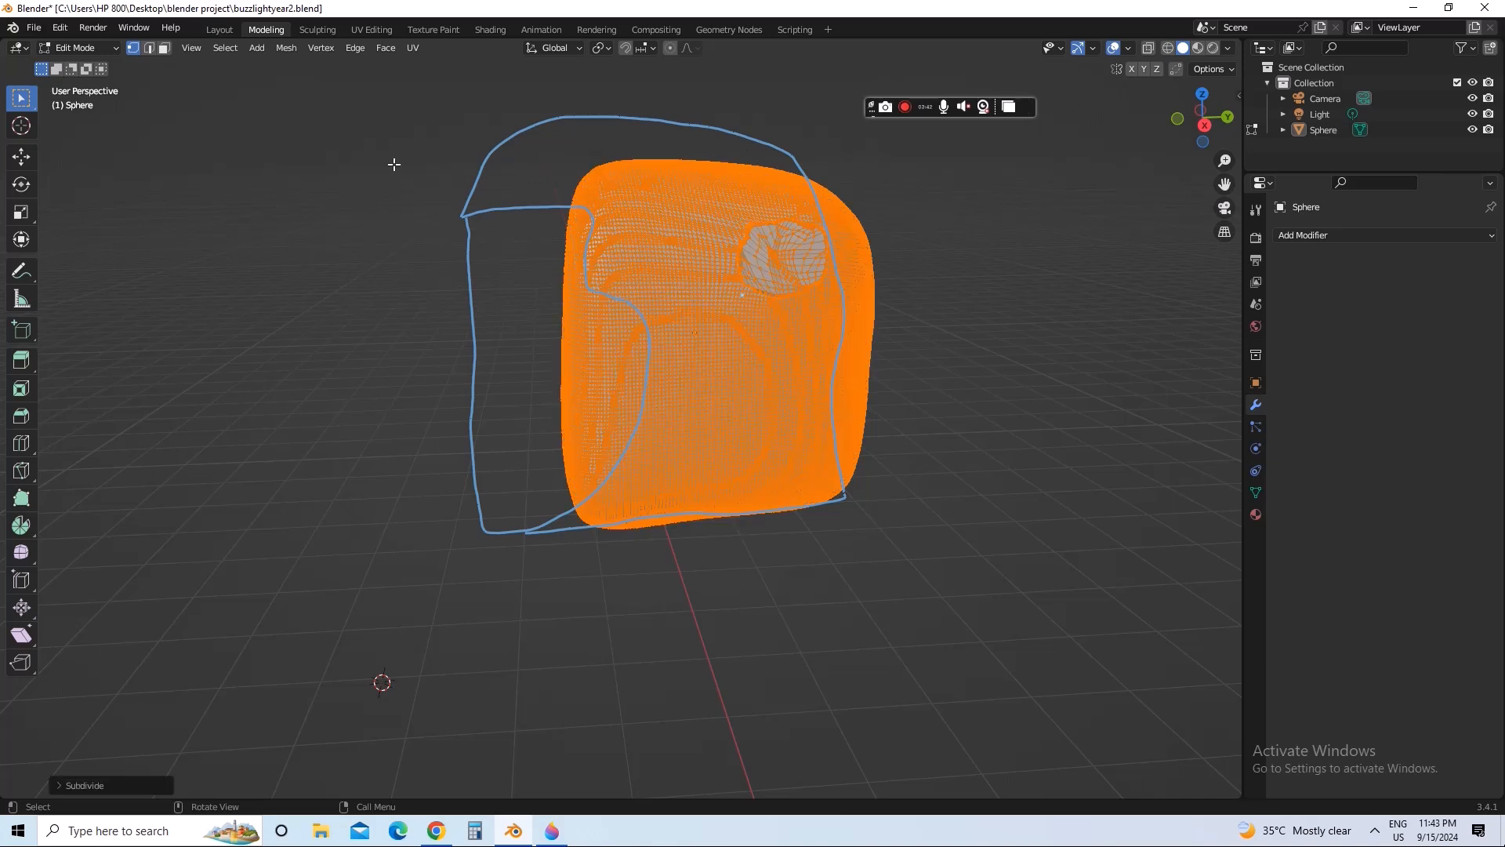
{"action": "left_click", "coordinate": [317, 29]}
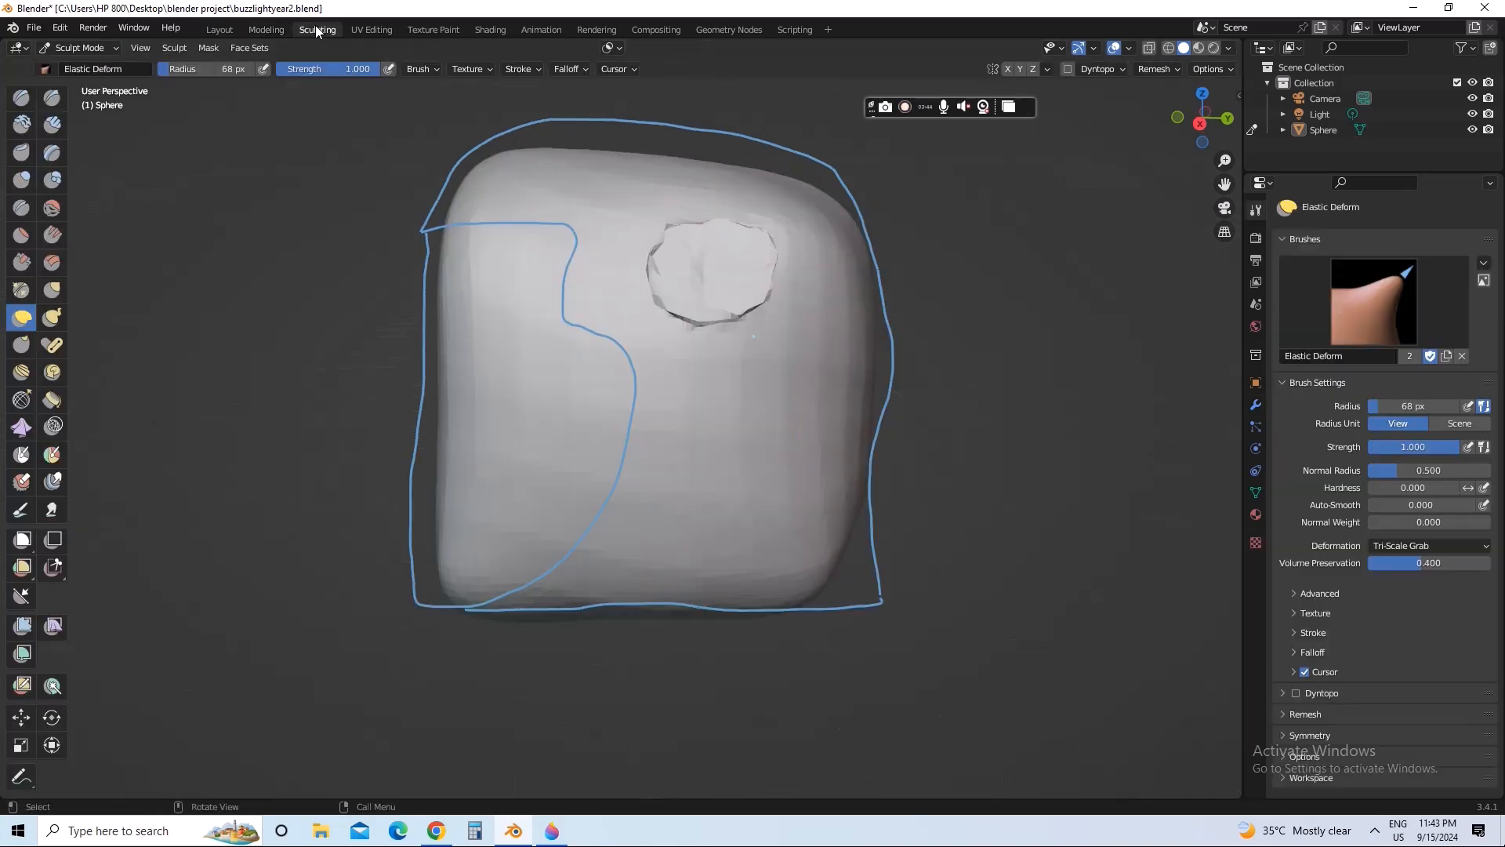
Undo the subdivision in the Modeling workspace and put the head back into Edit Mode
{"action": "left_click", "coordinate": [266, 30]}
{"action": "left_click", "coordinate": [346, 289]}
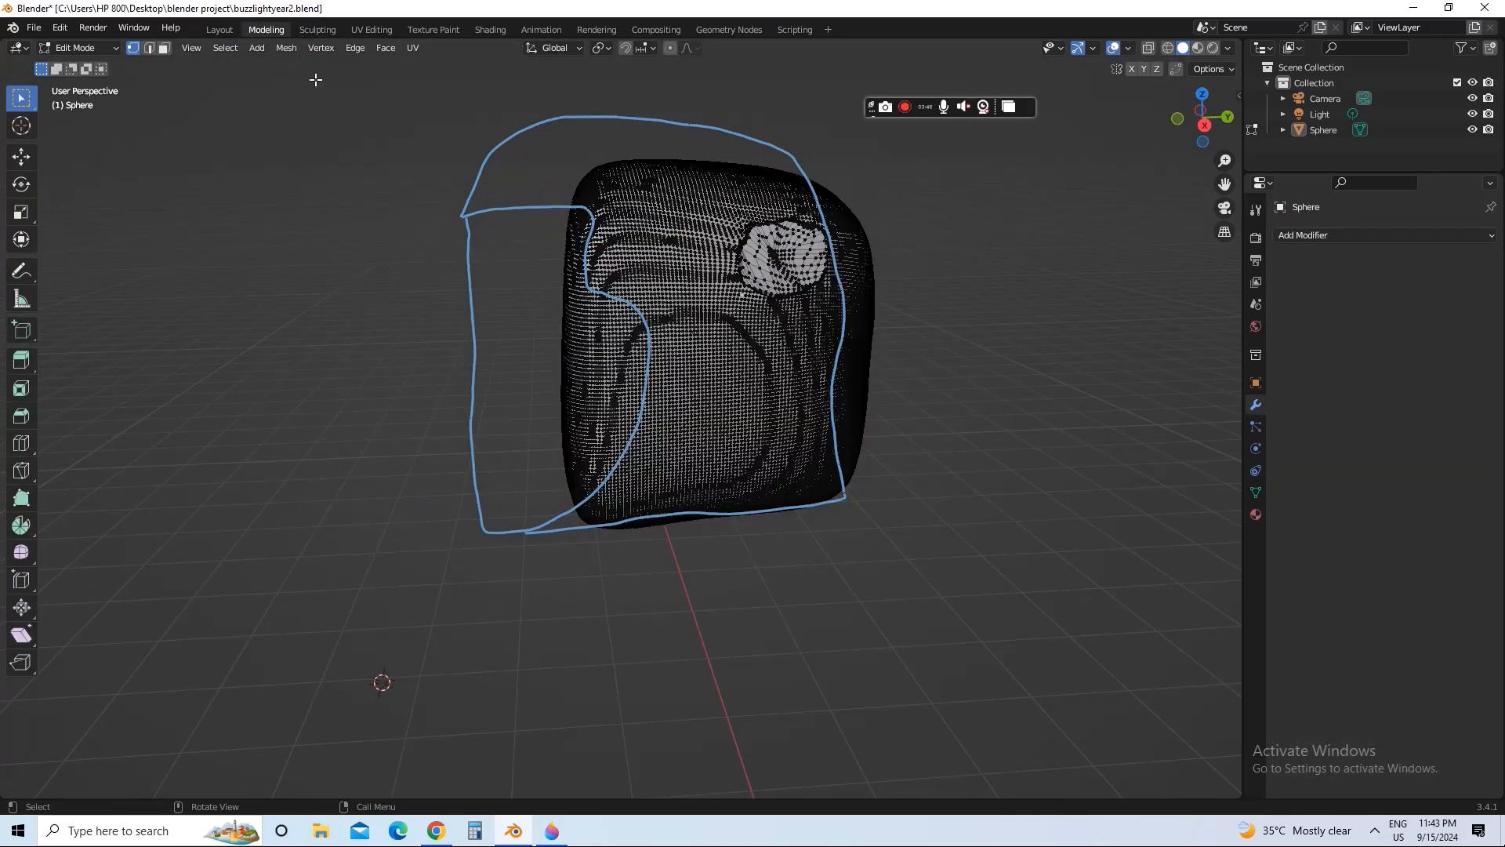
{"action": "key", "text": "ctrl+z"}
{"action": "key", "text": "ctrl+z"}
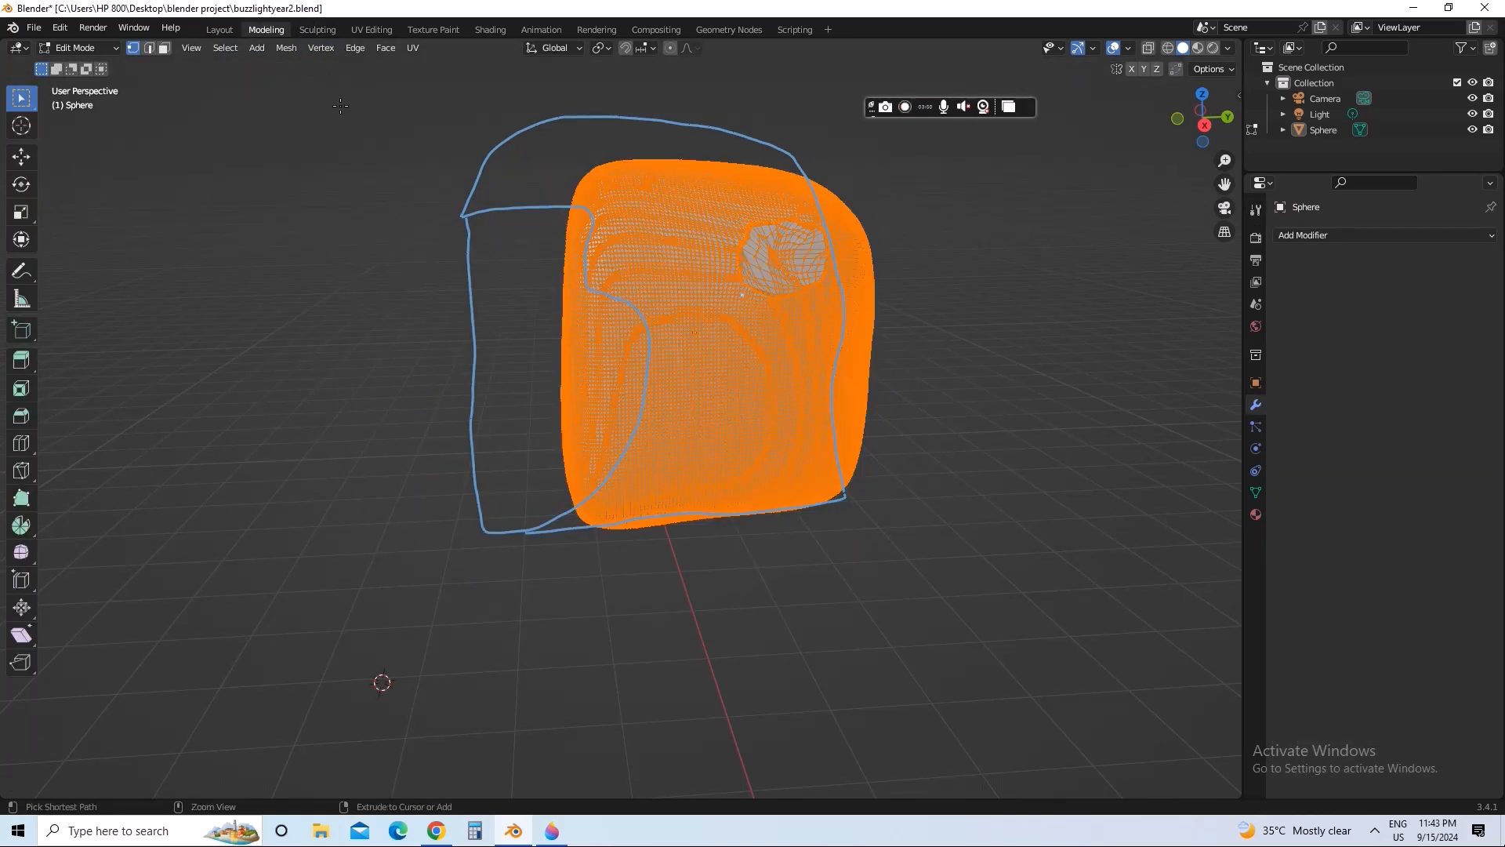
{"action": "left_click", "coordinate": [180, 49]}
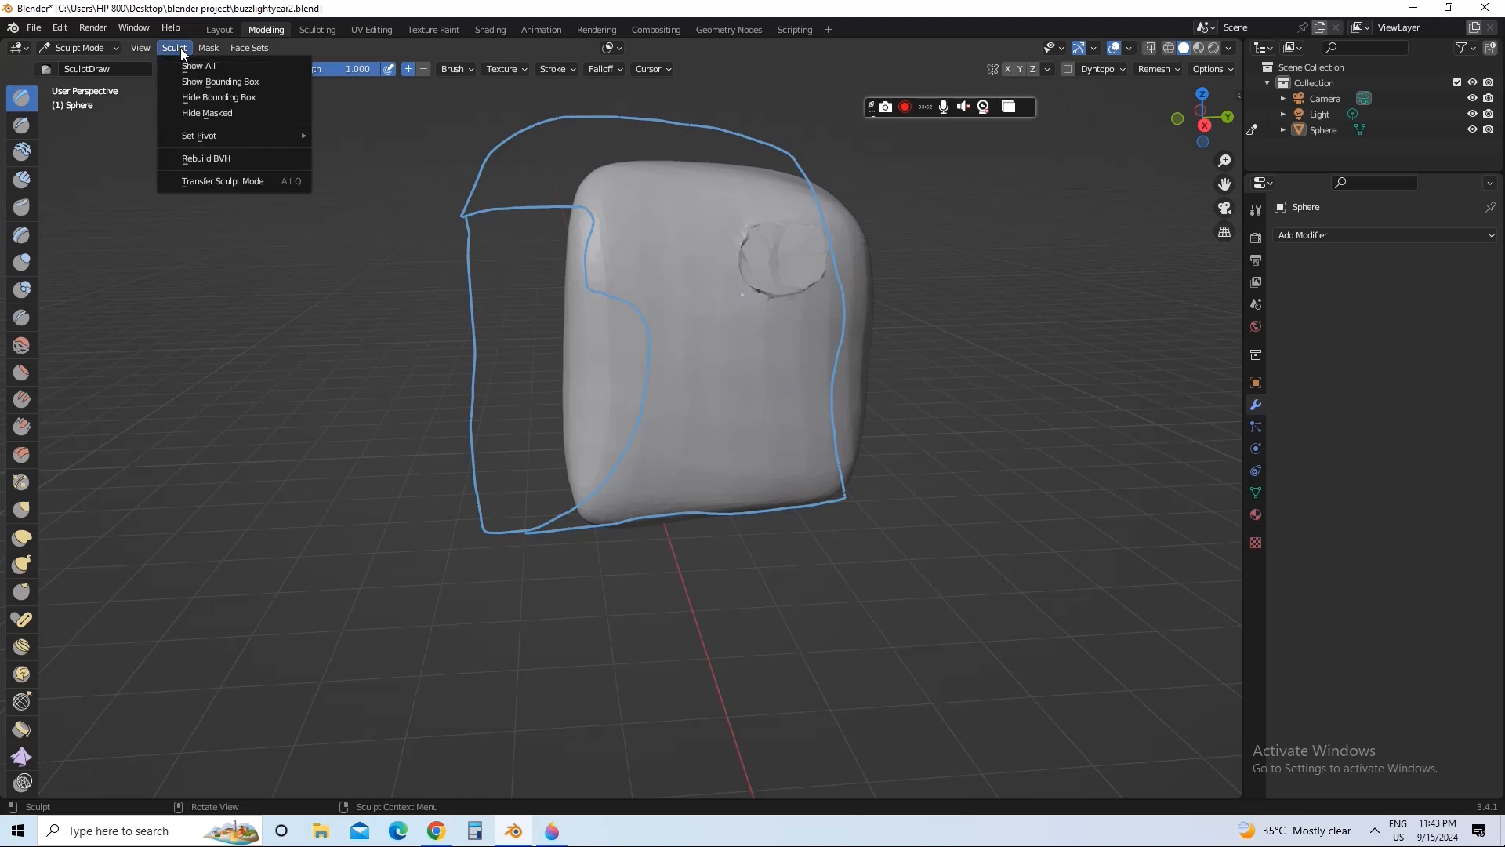
{"action": "left_click", "coordinate": [113, 50]}
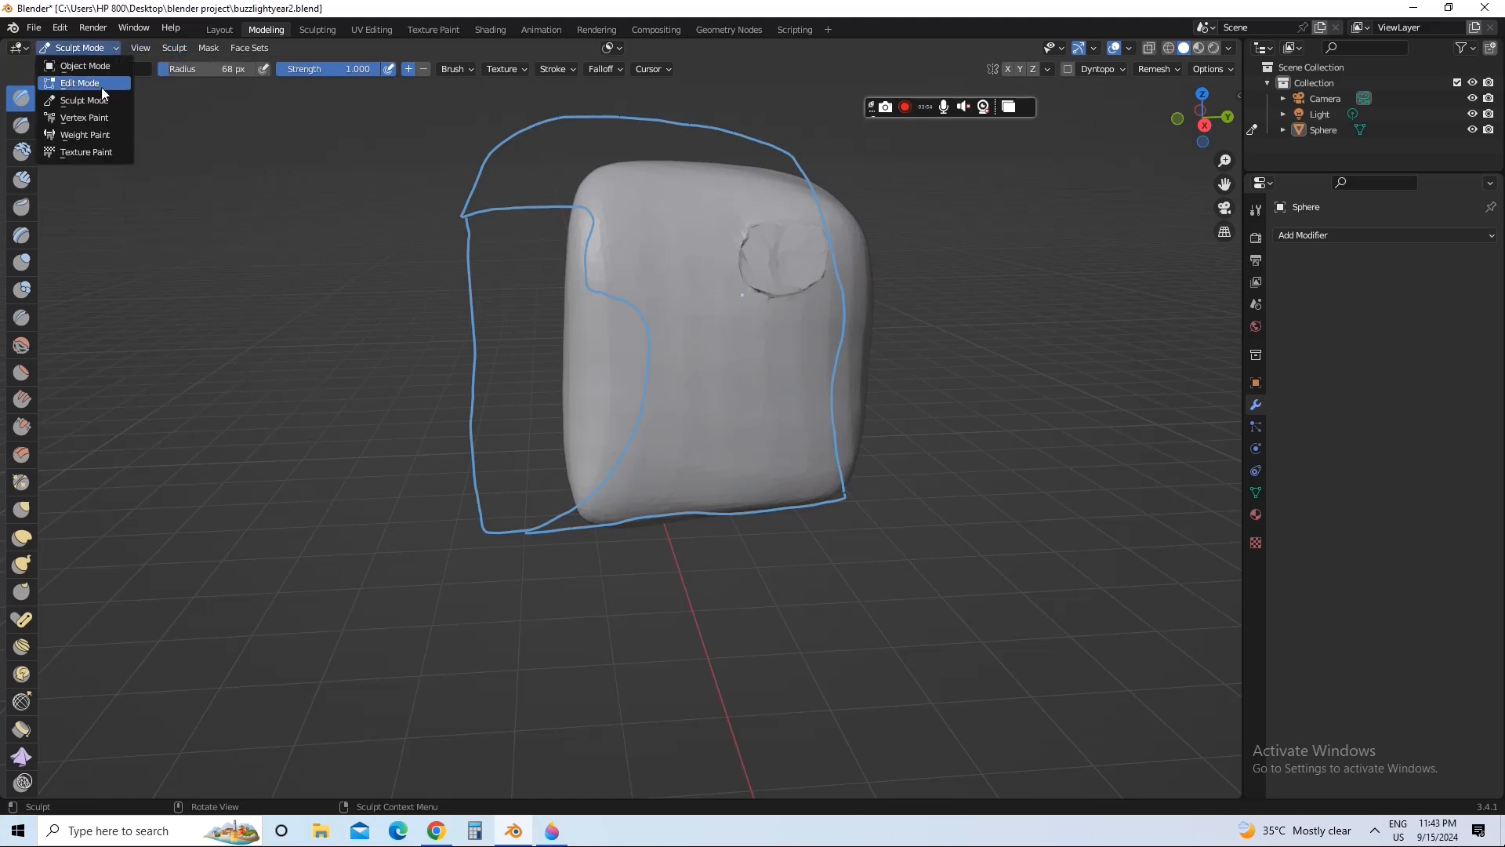
{"action": "left_click", "coordinate": [102, 86]}
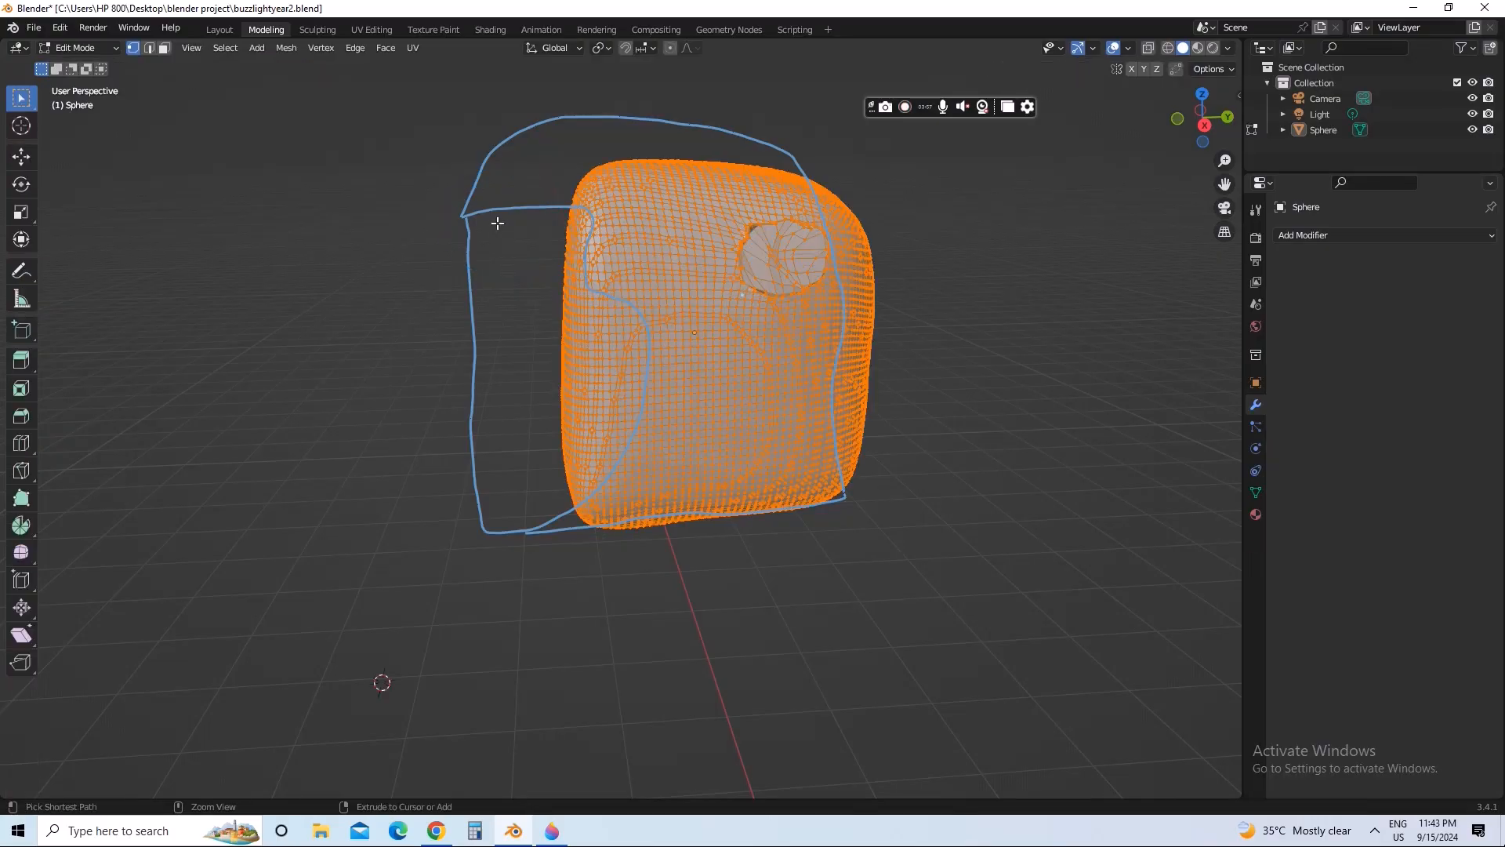
Reselect the entire head mesh, subdivide it once, and go back to the Sculpting workspace
{"action": "key", "text": "alt+a"}
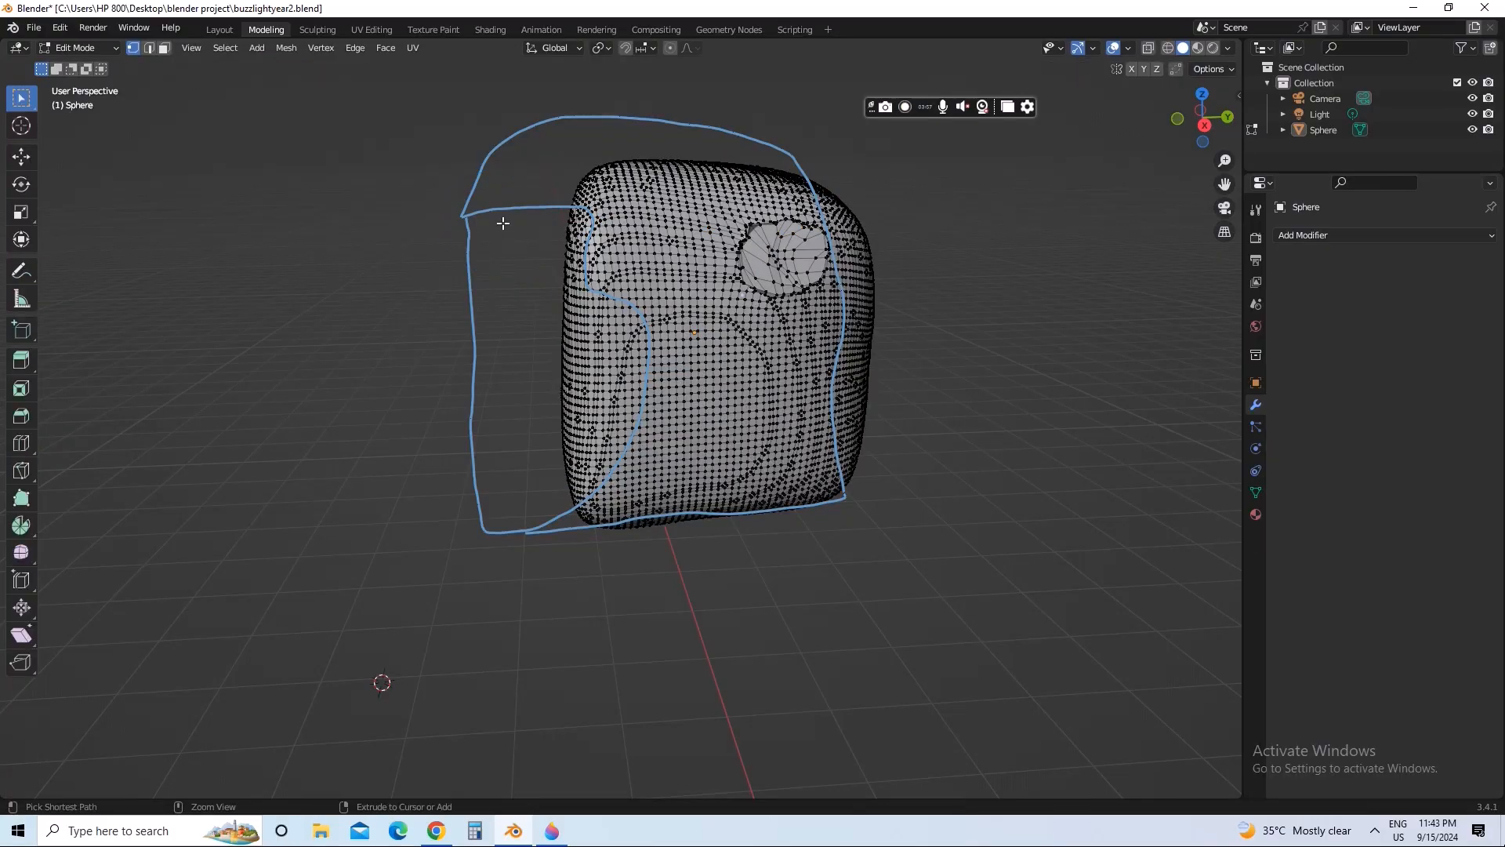
{"action": "left_click", "coordinate": [224, 48]}
{"action": "left_click", "coordinate": [238, 68]}
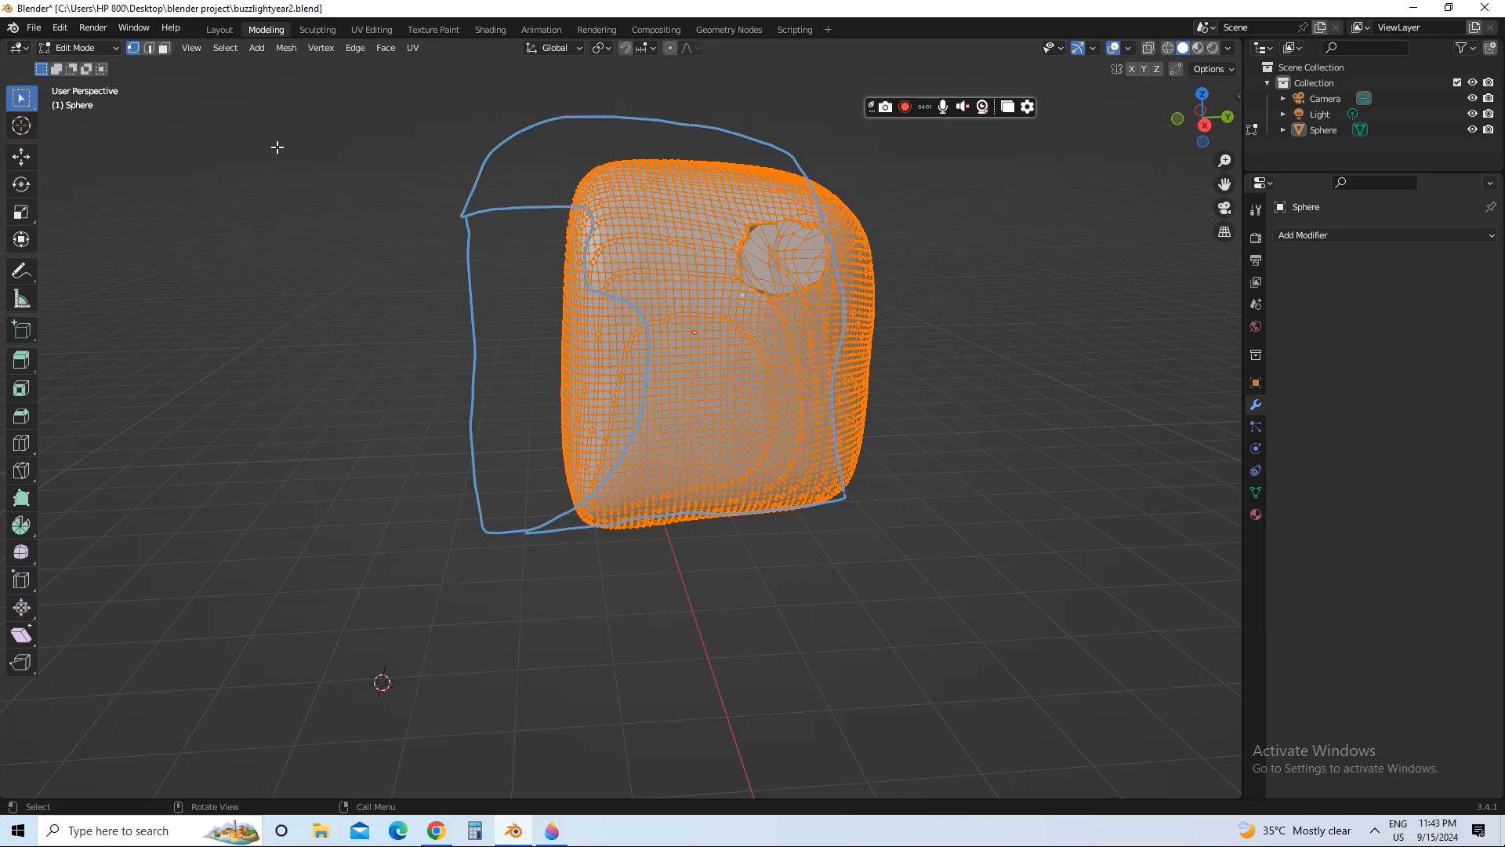
{"action": "right_click", "coordinate": [755, 246]}
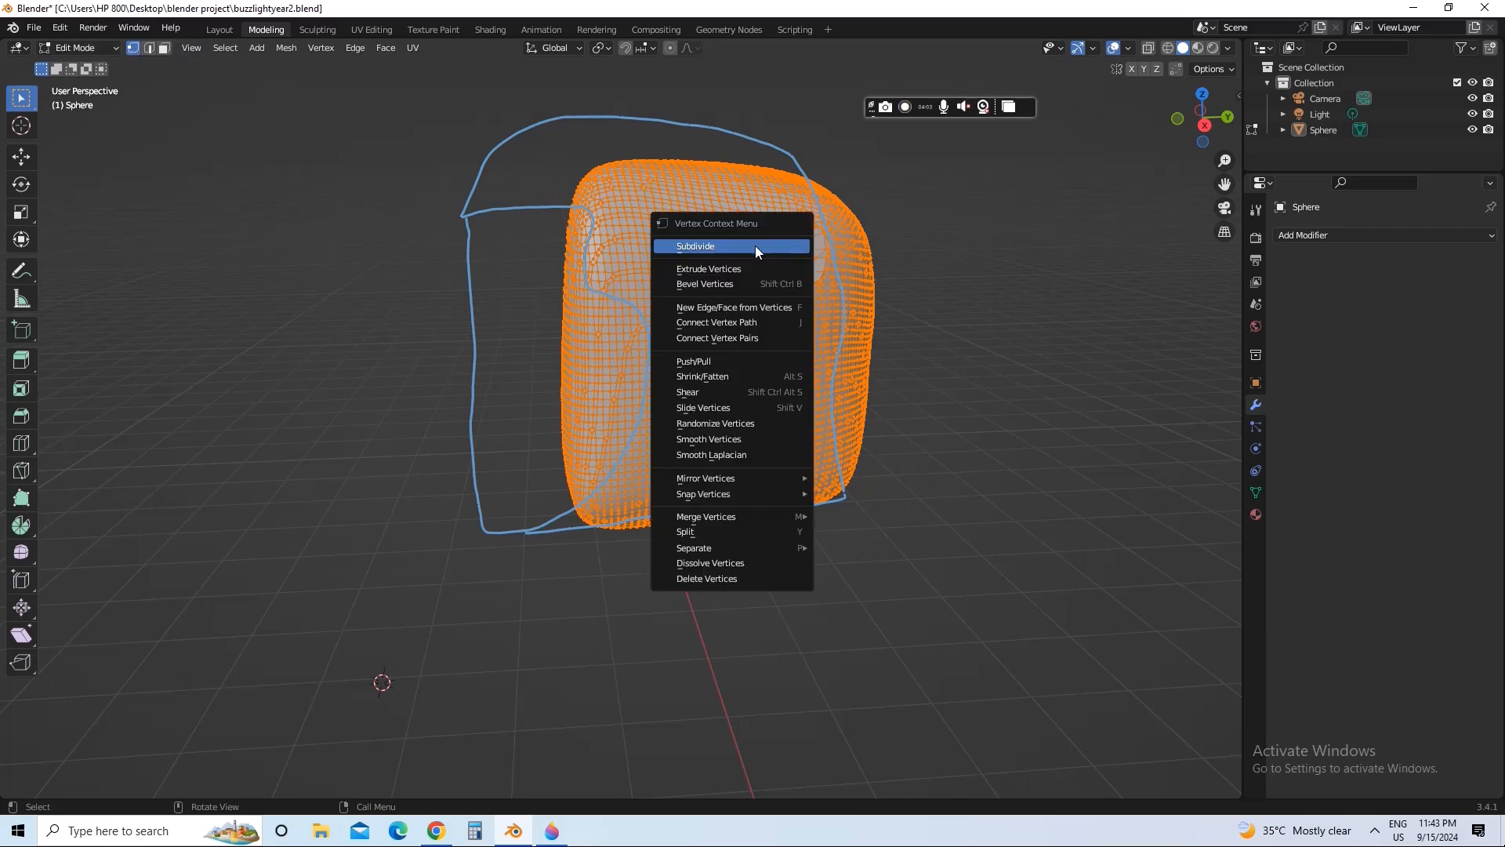
{"action": "left_click", "coordinate": [755, 246]}
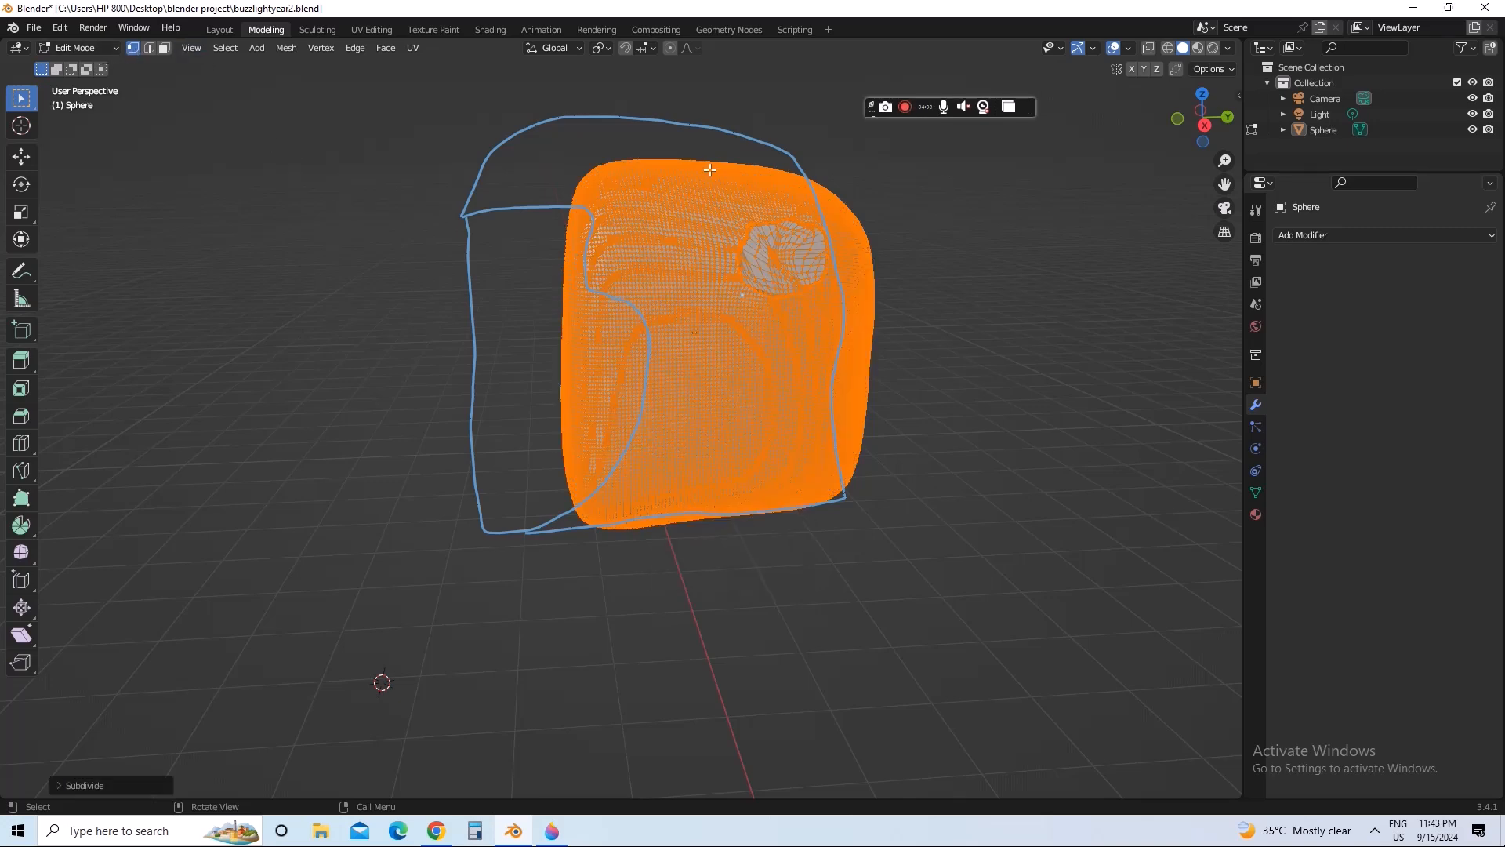
{"action": "left_click", "coordinate": [318, 30]}
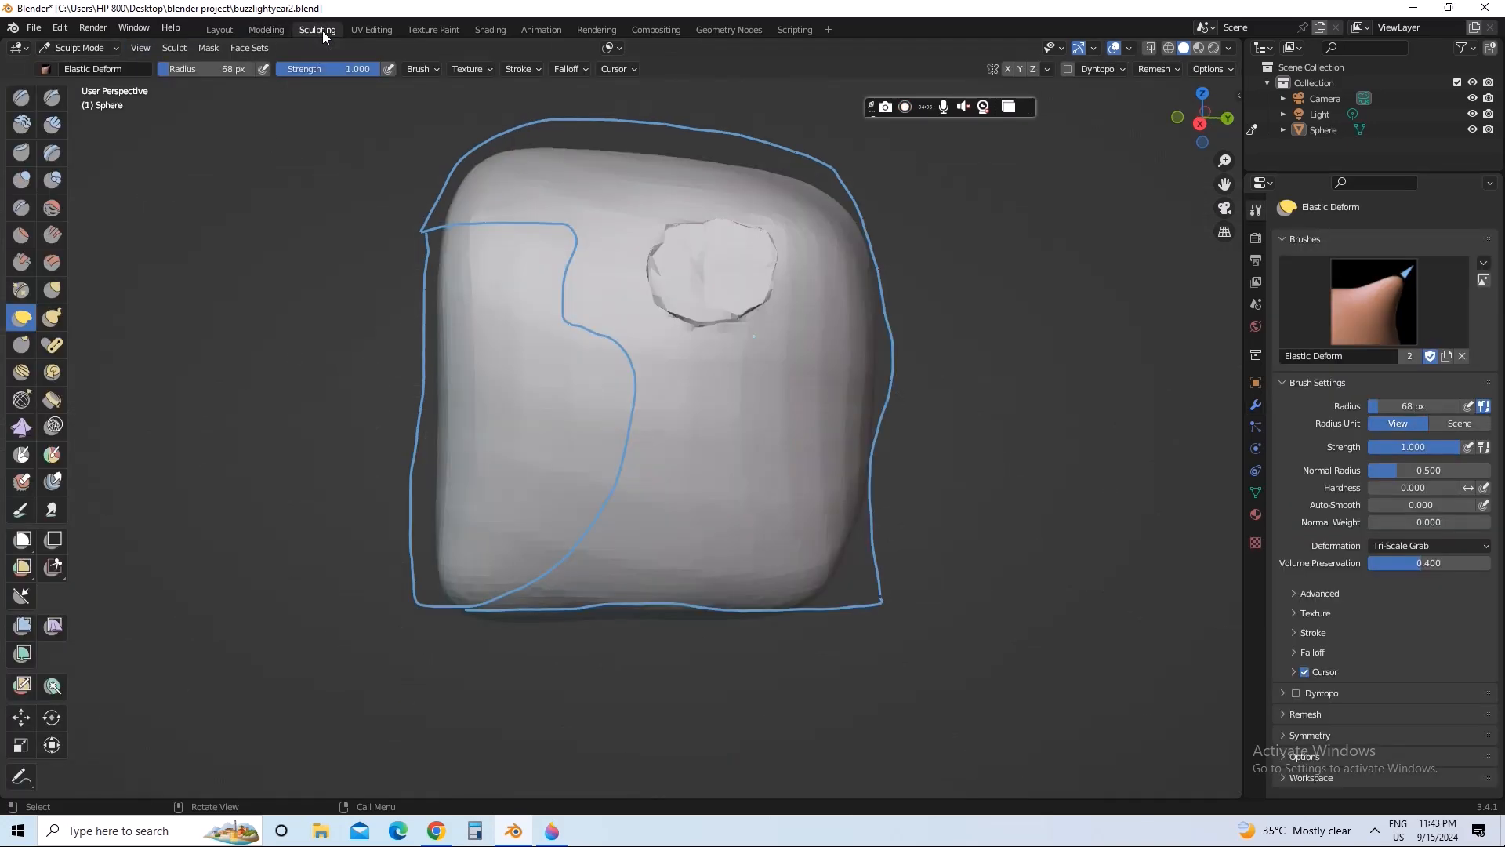
Try to remesh the subdivided head and check its mesh density in the Modeling workspace
{"action": "left_click", "coordinate": [1168, 69]}
{"action": "left_click", "coordinate": [1155, 220]}
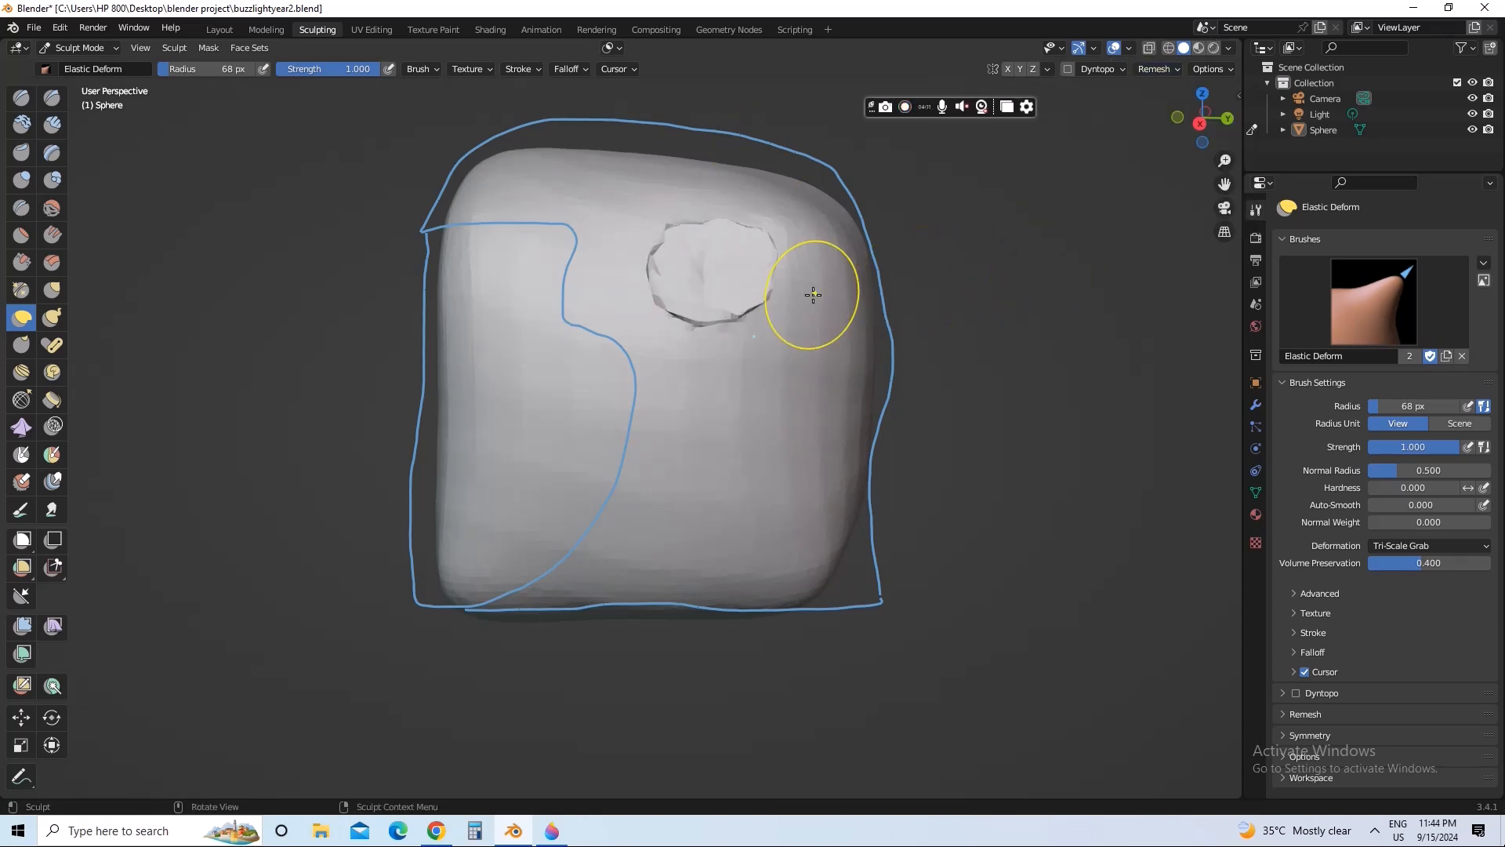
{"action": "middle_click_drag", "start_coordinate": [635, 498], "coordinate": [649, 497]}
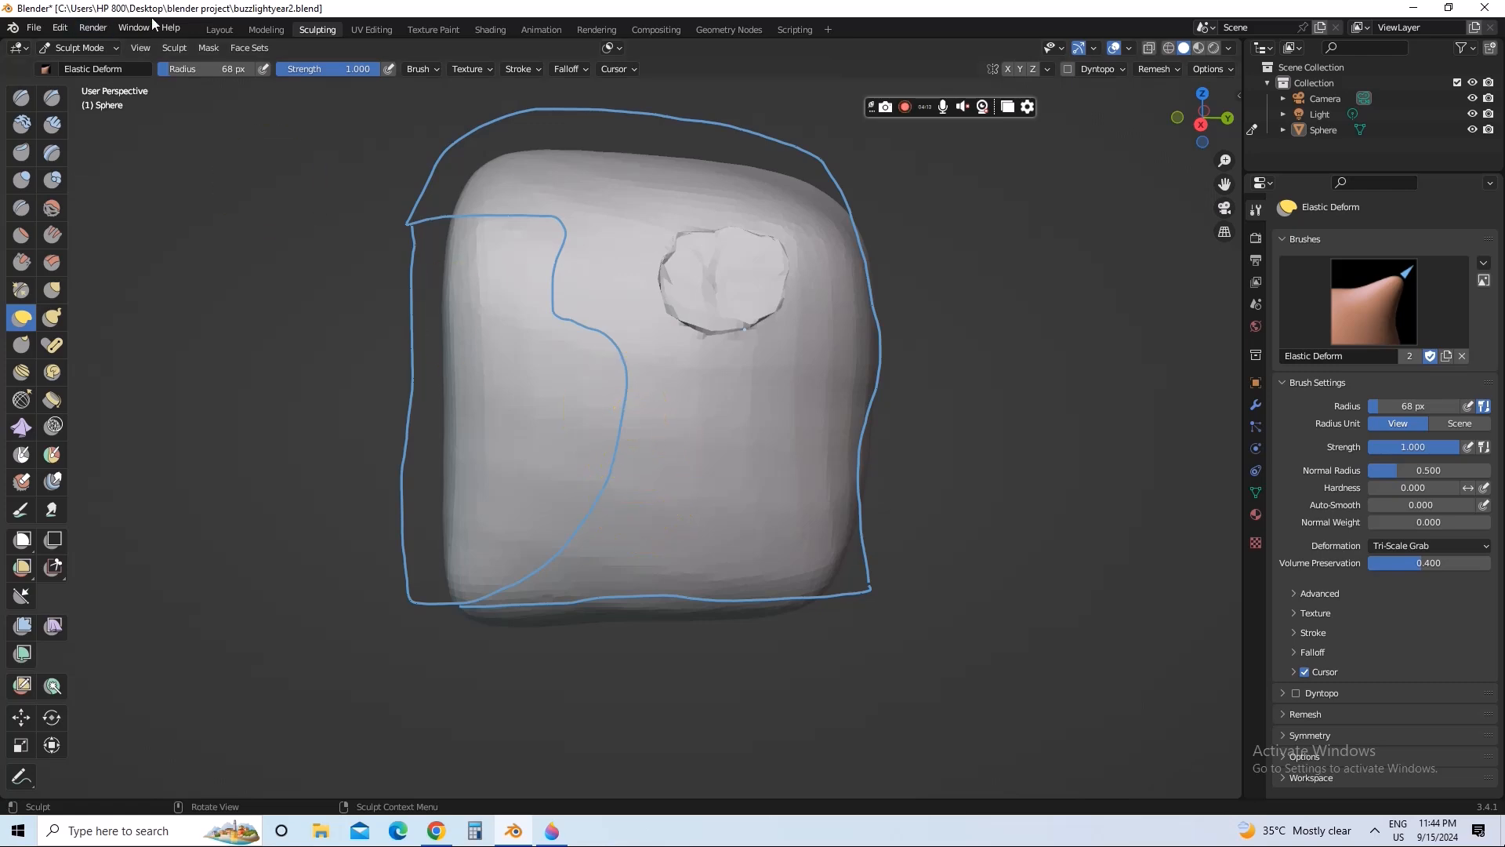
{"action": "left_click", "coordinate": [255, 31]}
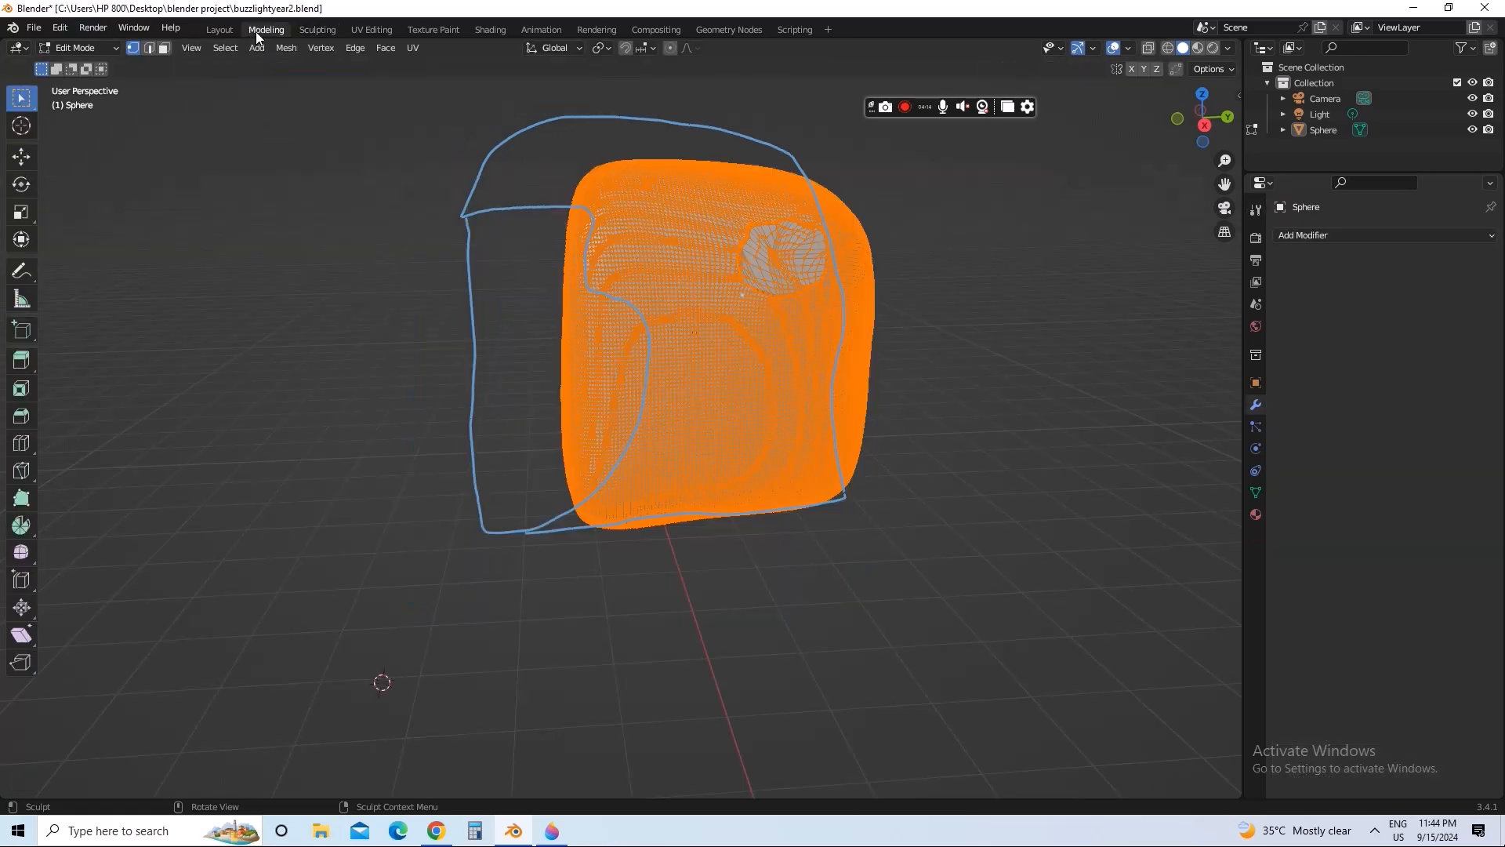
{"action": "left_click", "coordinate": [310, 30]}
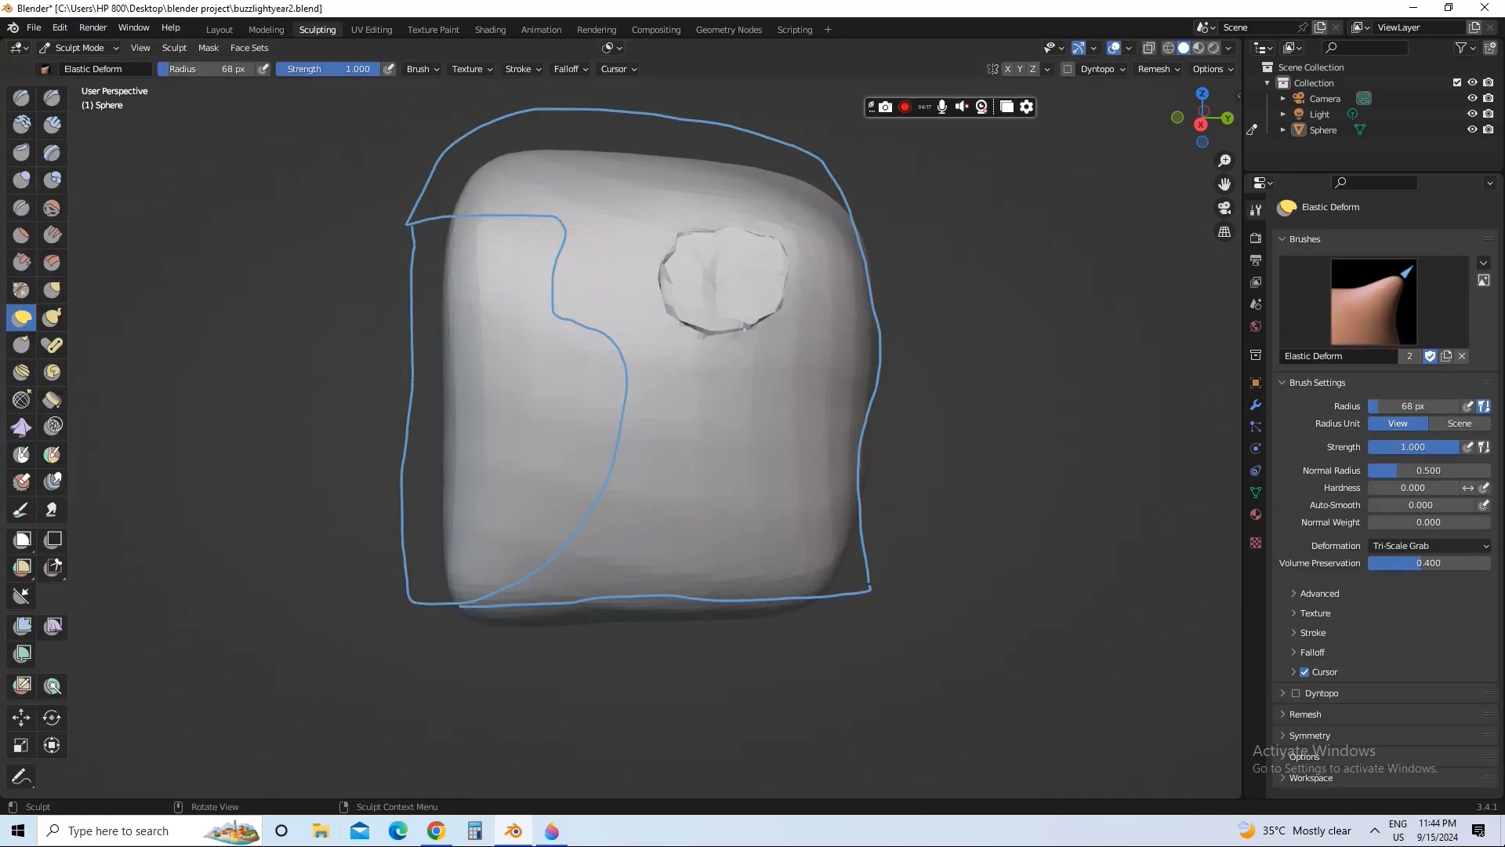
Save buzzlightyear2.blend with the subdivided head mesh
{"action": "left_click", "coordinate": [35, 30]}
{"action": "left_click", "coordinate": [52, 131]}
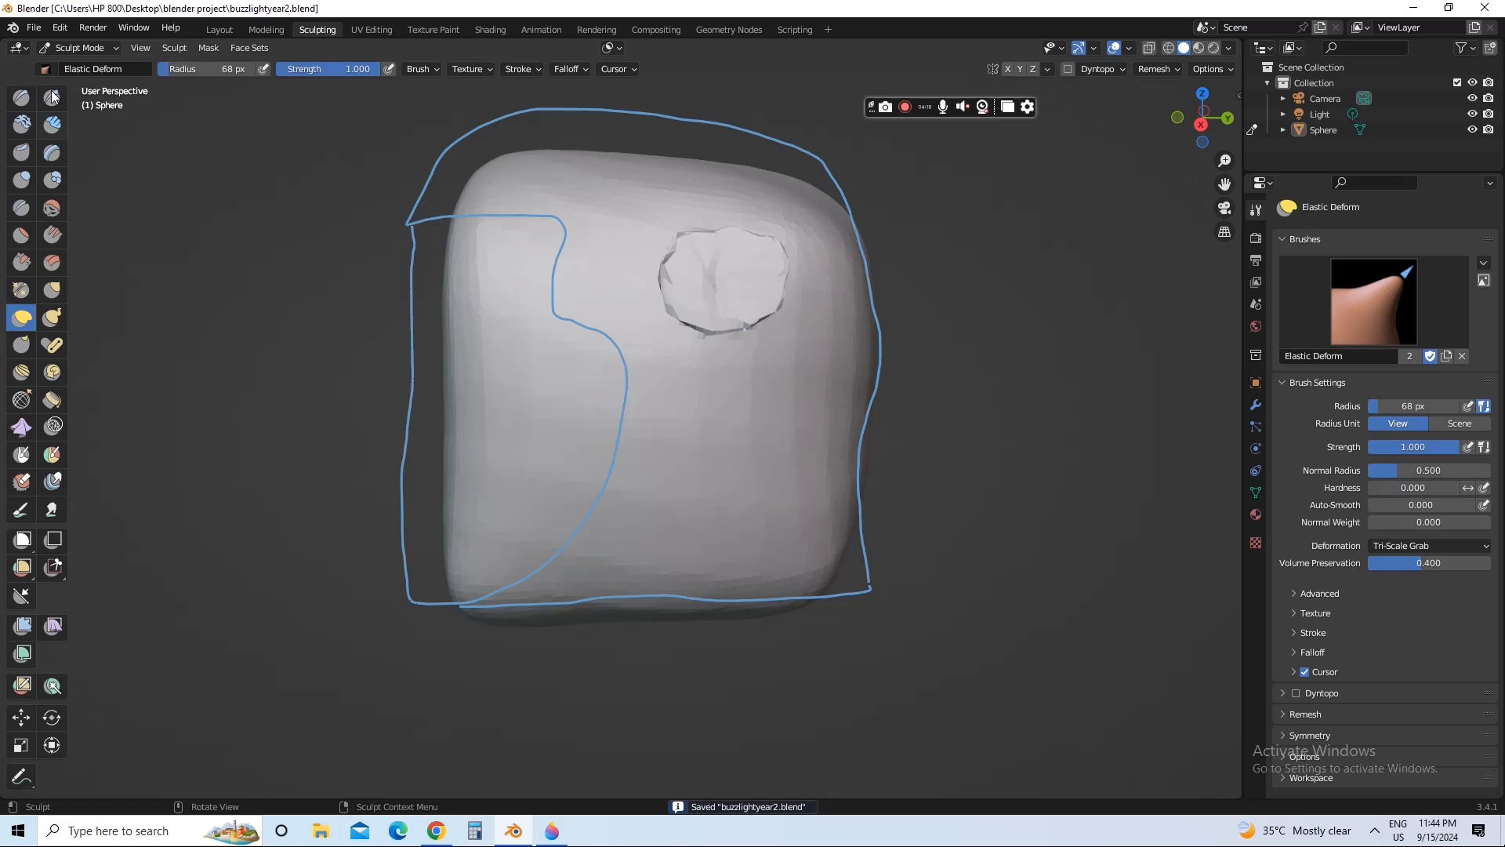
{"action": "left_click", "coordinate": [36, 29]}
{"action": "left_click", "coordinate": [52, 131]}
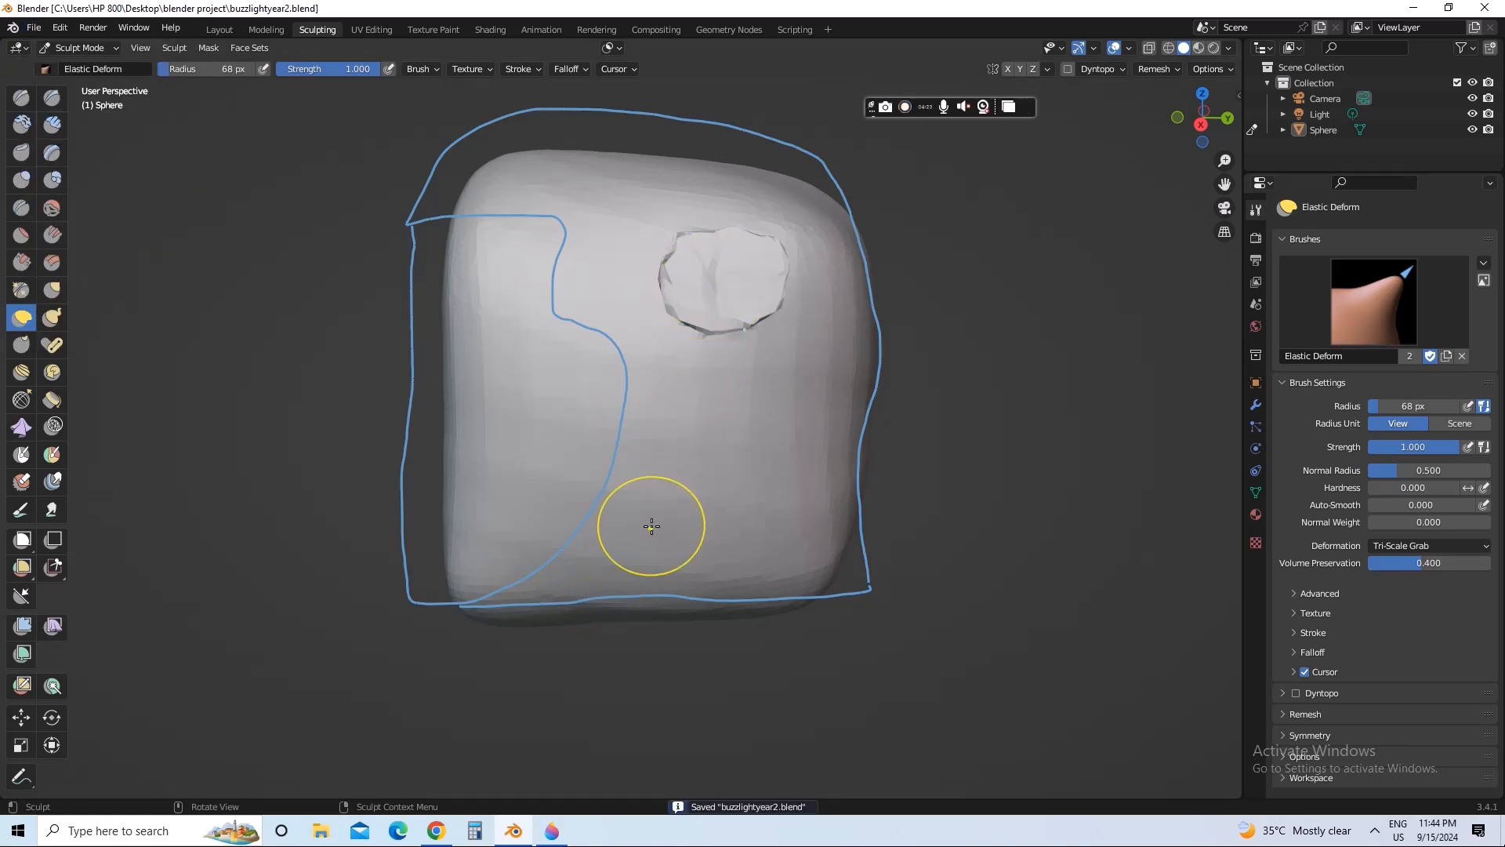
Check the Buzz Lightyear side-profile reference image in the browser, return to Blender and compare it with the head
{"action": "left_click", "coordinate": [436, 833]}
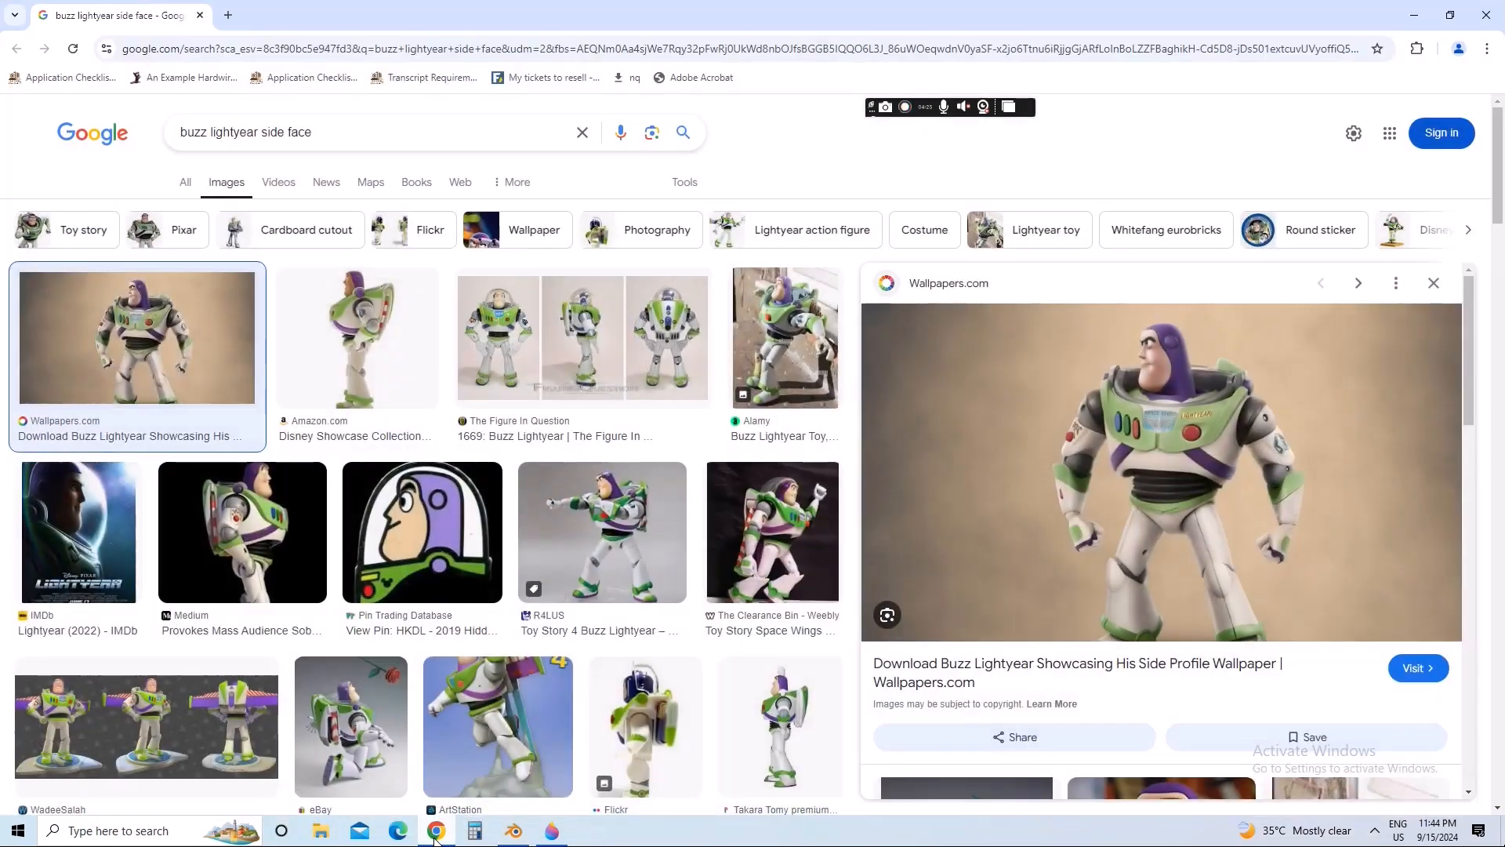
{"action": "left_click", "coordinate": [436, 832]}
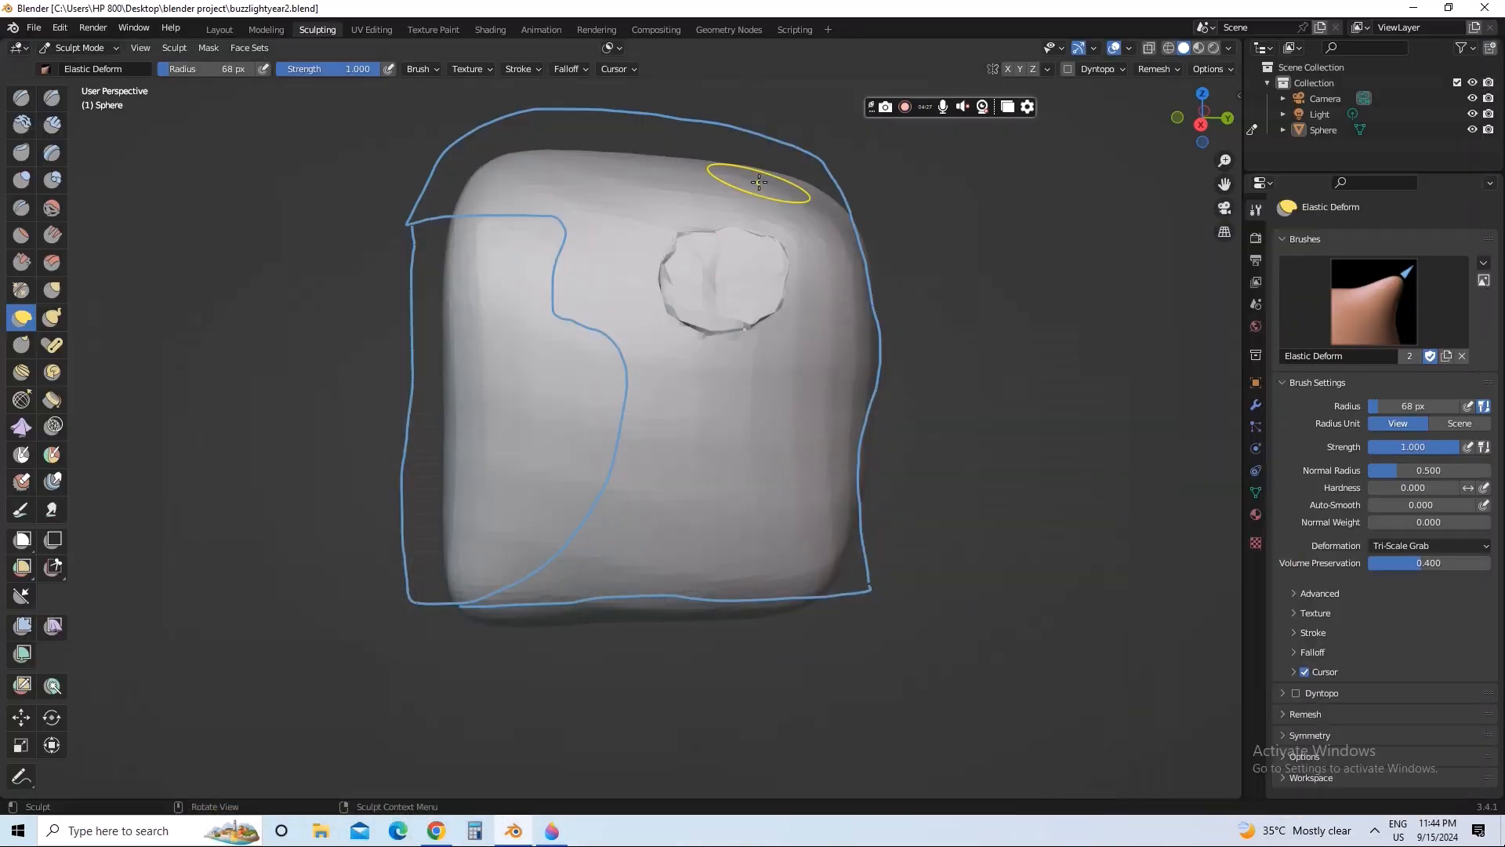
{"action": "mouse_move", "coordinate": [639, 502]}
{"action": "middle_mouse_down"}
{"action": "mouse_move", "coordinate": [744, 527]}
{"action": "mouse_move", "coordinate": [762, 369]}
{"action": "mouse_move", "coordinate": [700, 374]}
{"action": "mouse_move", "coordinate": [714, 364]}
{"action": "middle_mouse_up"}
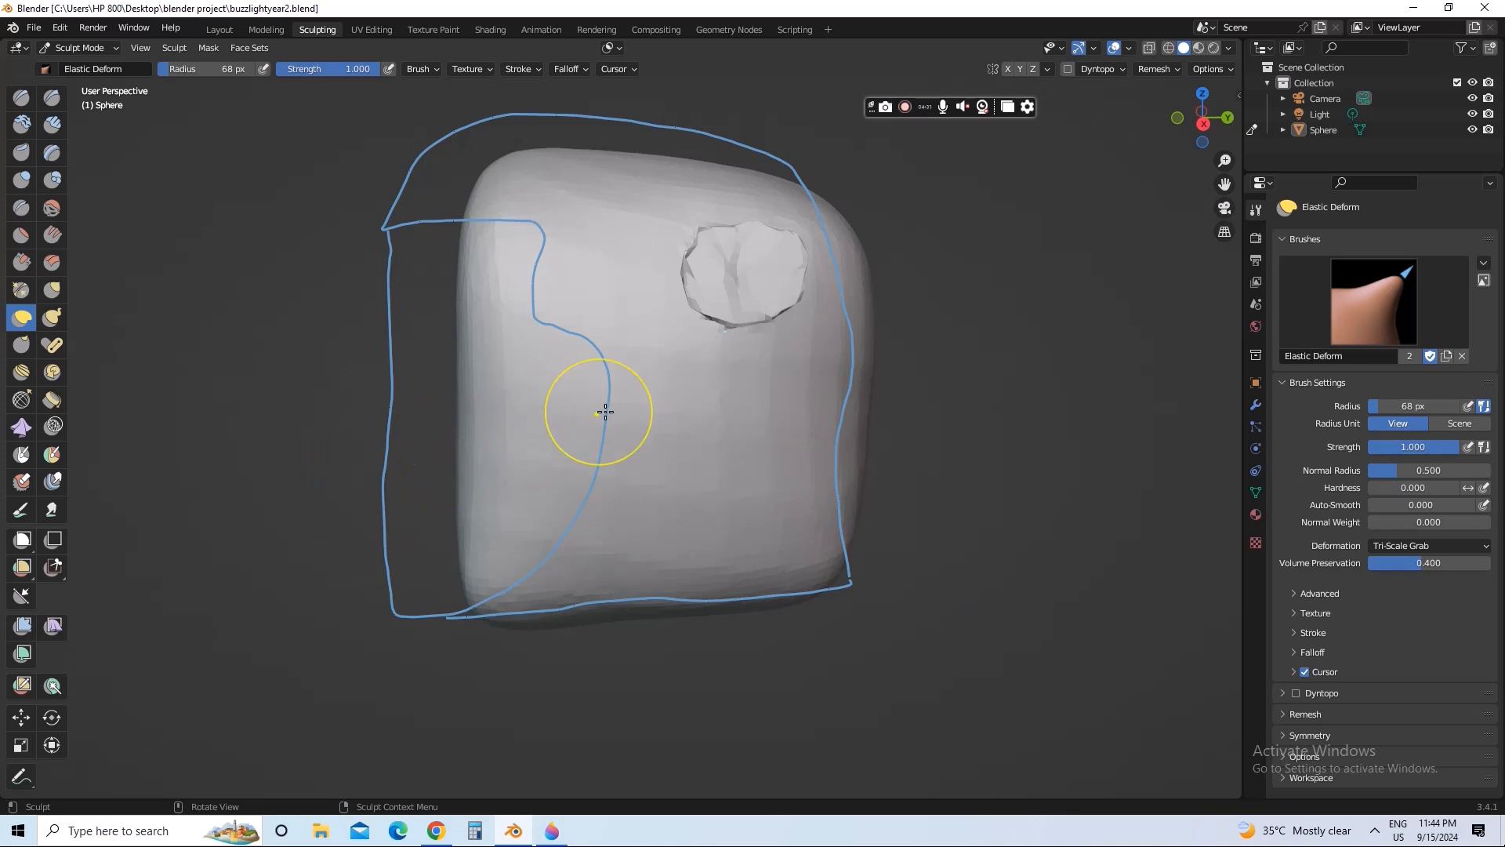
{"action": "middle_click_drag", "start_coordinate": [604, 410], "coordinate": [622, 397]}
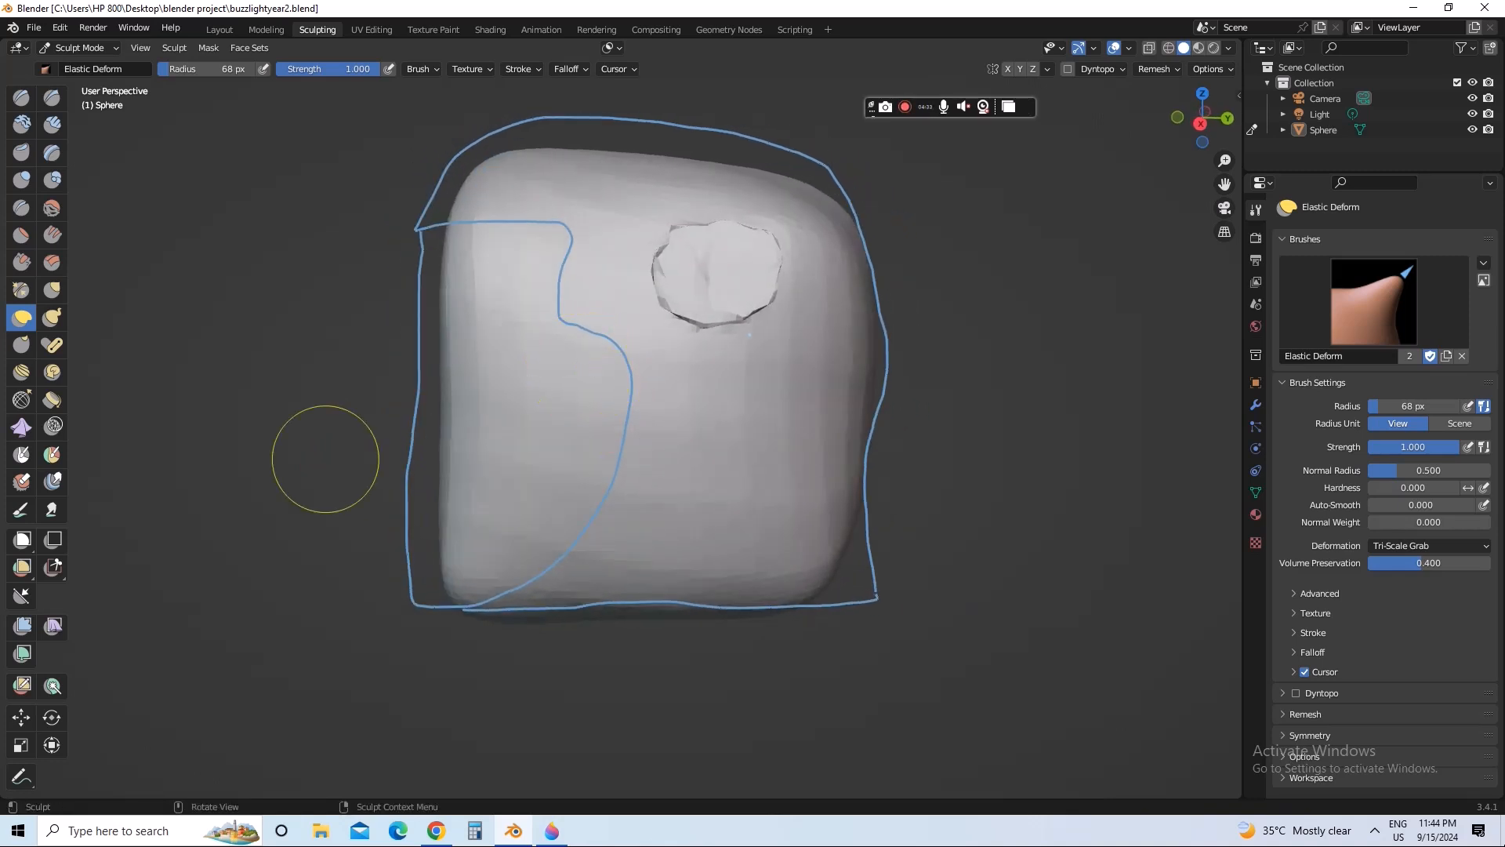
Try to trace an annotation outline around the raised ear on the side of the head
{"action": "left_click", "coordinate": [20, 778]}
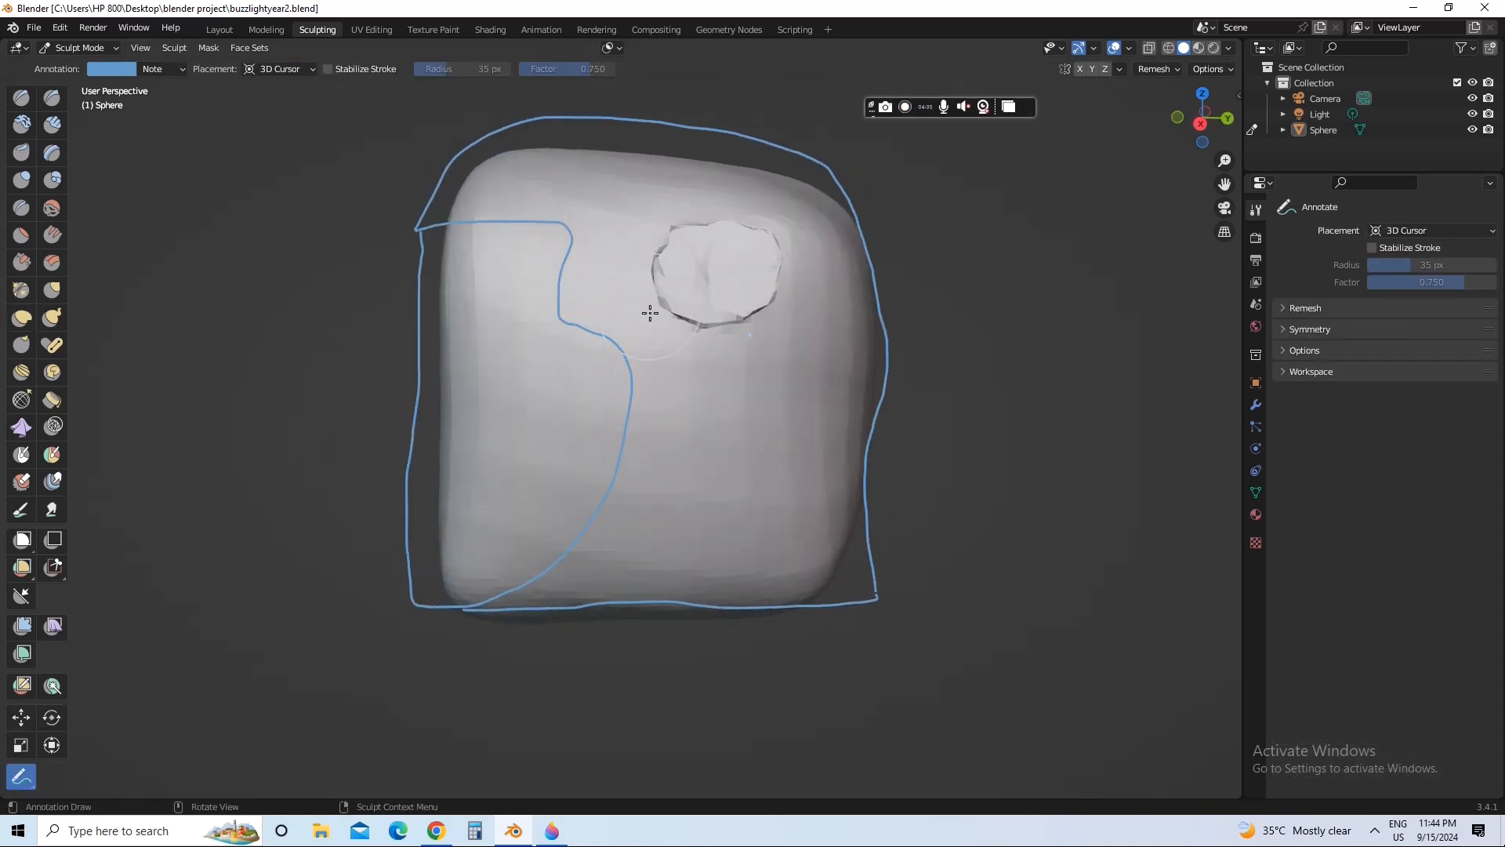
{"action": "key", "text": "f"}
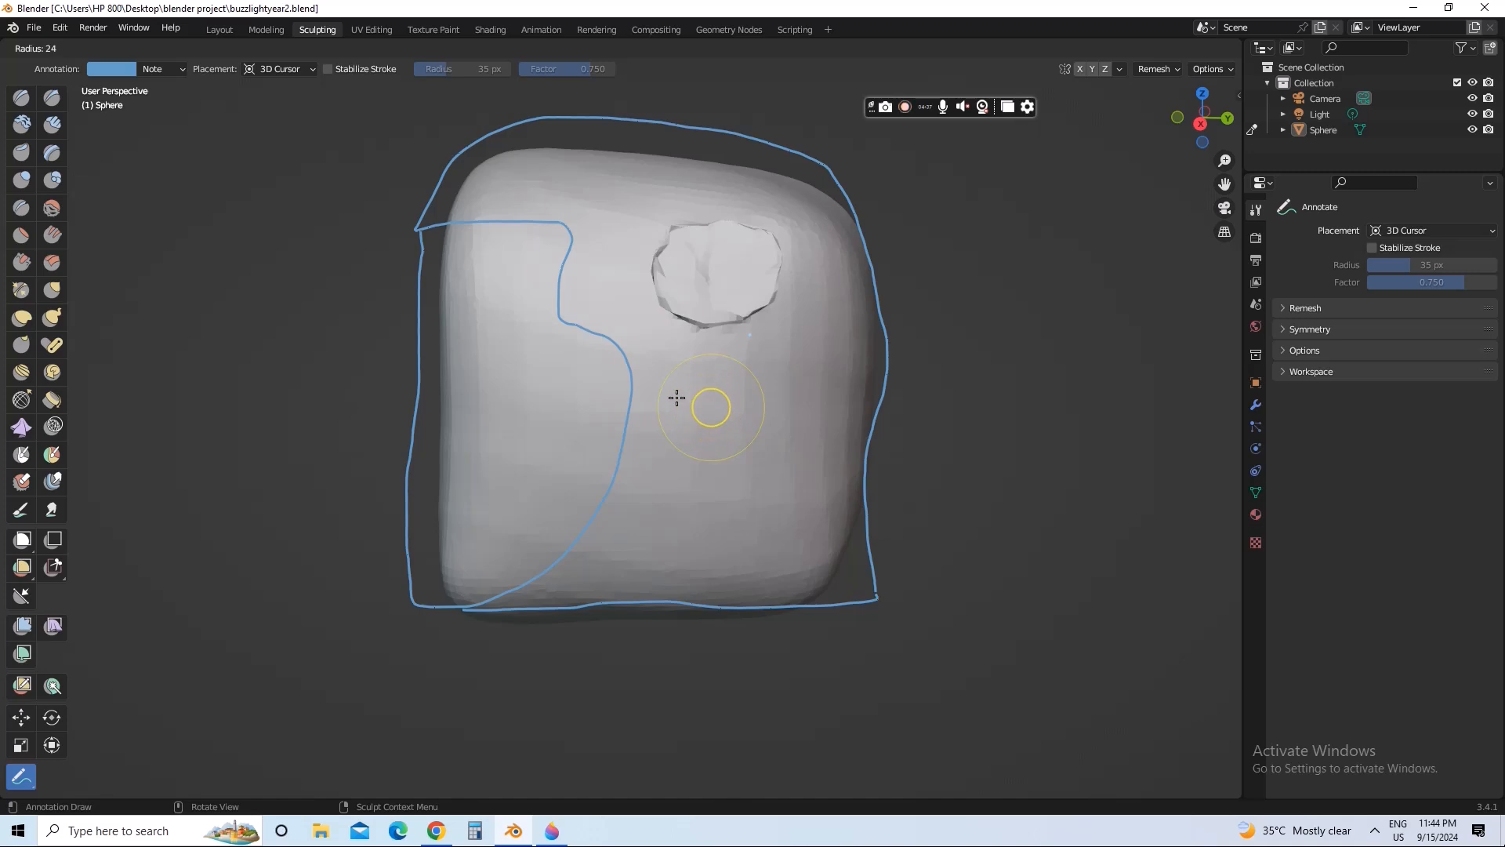
{"action": "left_click", "coordinate": [677, 399]}
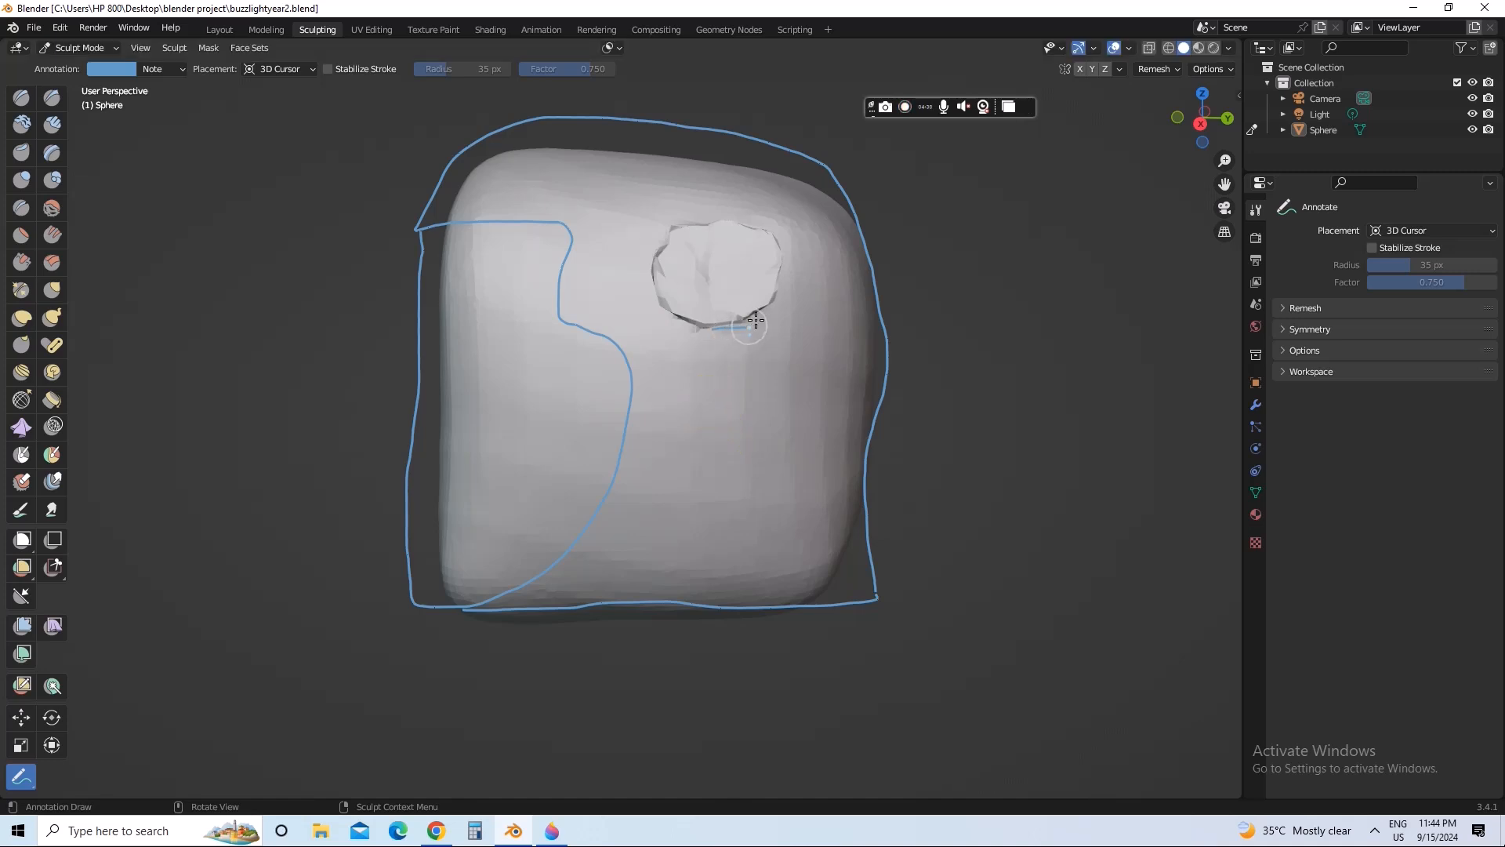
{"action": "mouse_move", "coordinate": [782, 279]}
{"action": "left_mouse_down"}
{"action": "mouse_move", "coordinate": [789, 251]}
{"action": "mouse_move", "coordinate": [743, 206]}
{"action": "left_mouse_up"}
{"action": "left_click_drag", "start_coordinate": [645, 251], "coordinate": [646, 251]}
{"action": "key", "text": "Tab"}
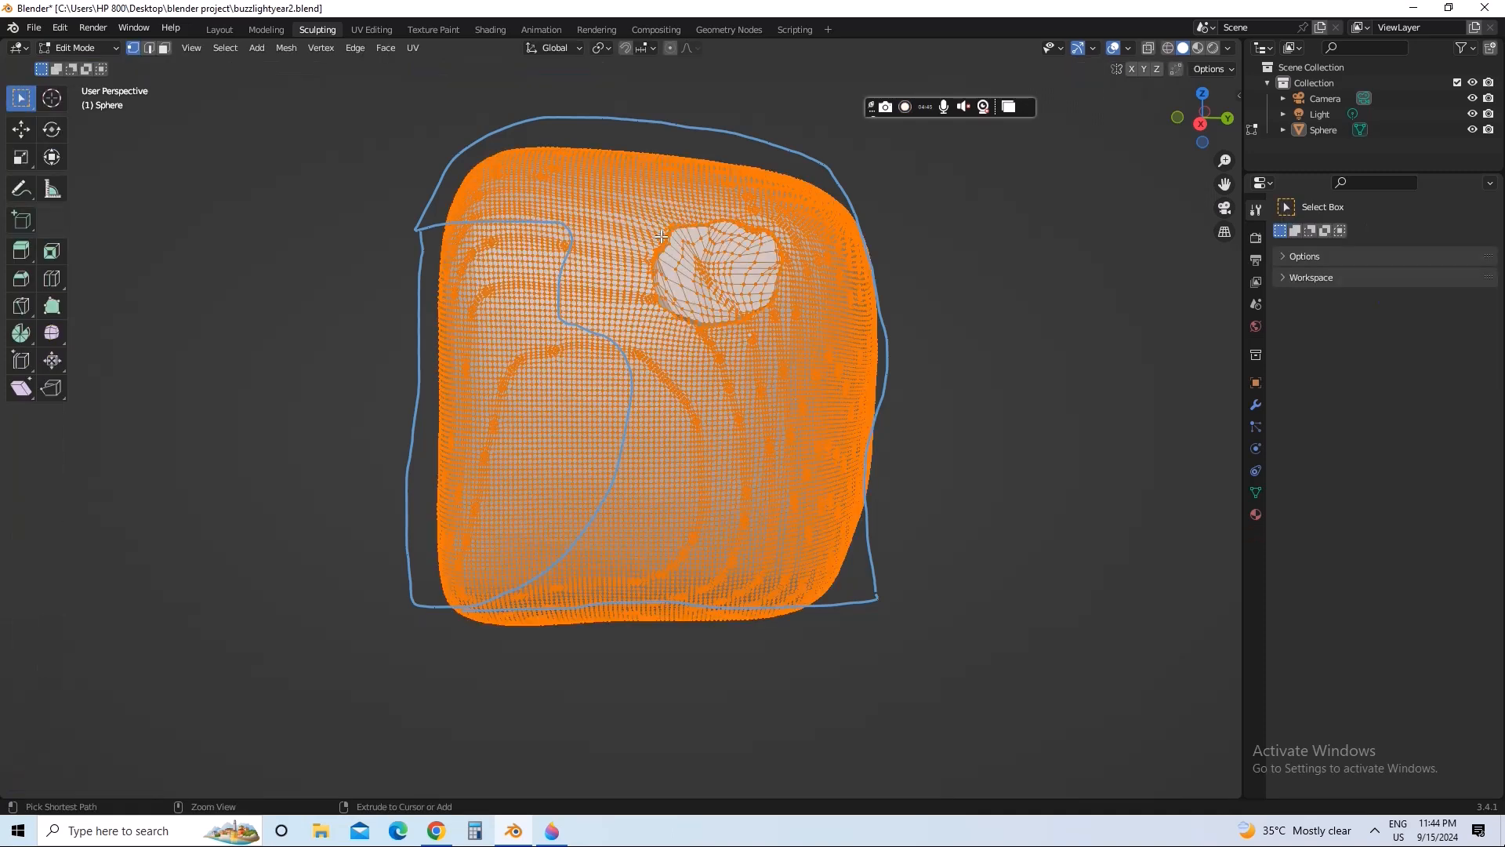
Reopen the recent file buzzlightyear2.blend and discard the unsaved changes
{"action": "left_click", "coordinate": [35, 28]}
{"action": "mouse_move", "coordinate": [78, 76]}
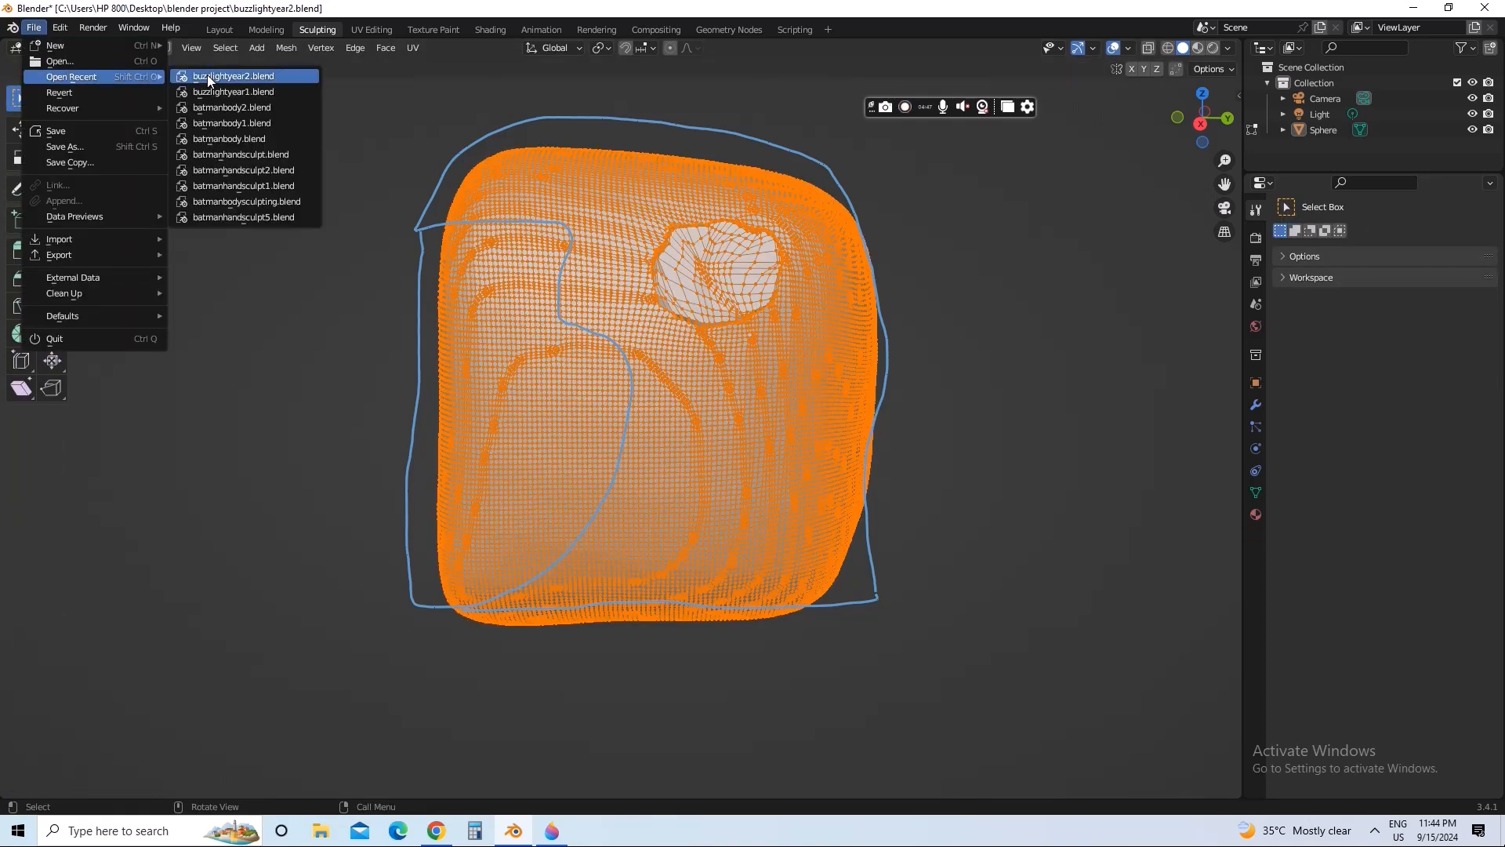
{"action": "left_click", "coordinate": [207, 73]}
{"action": "left_click", "coordinate": [781, 441]}
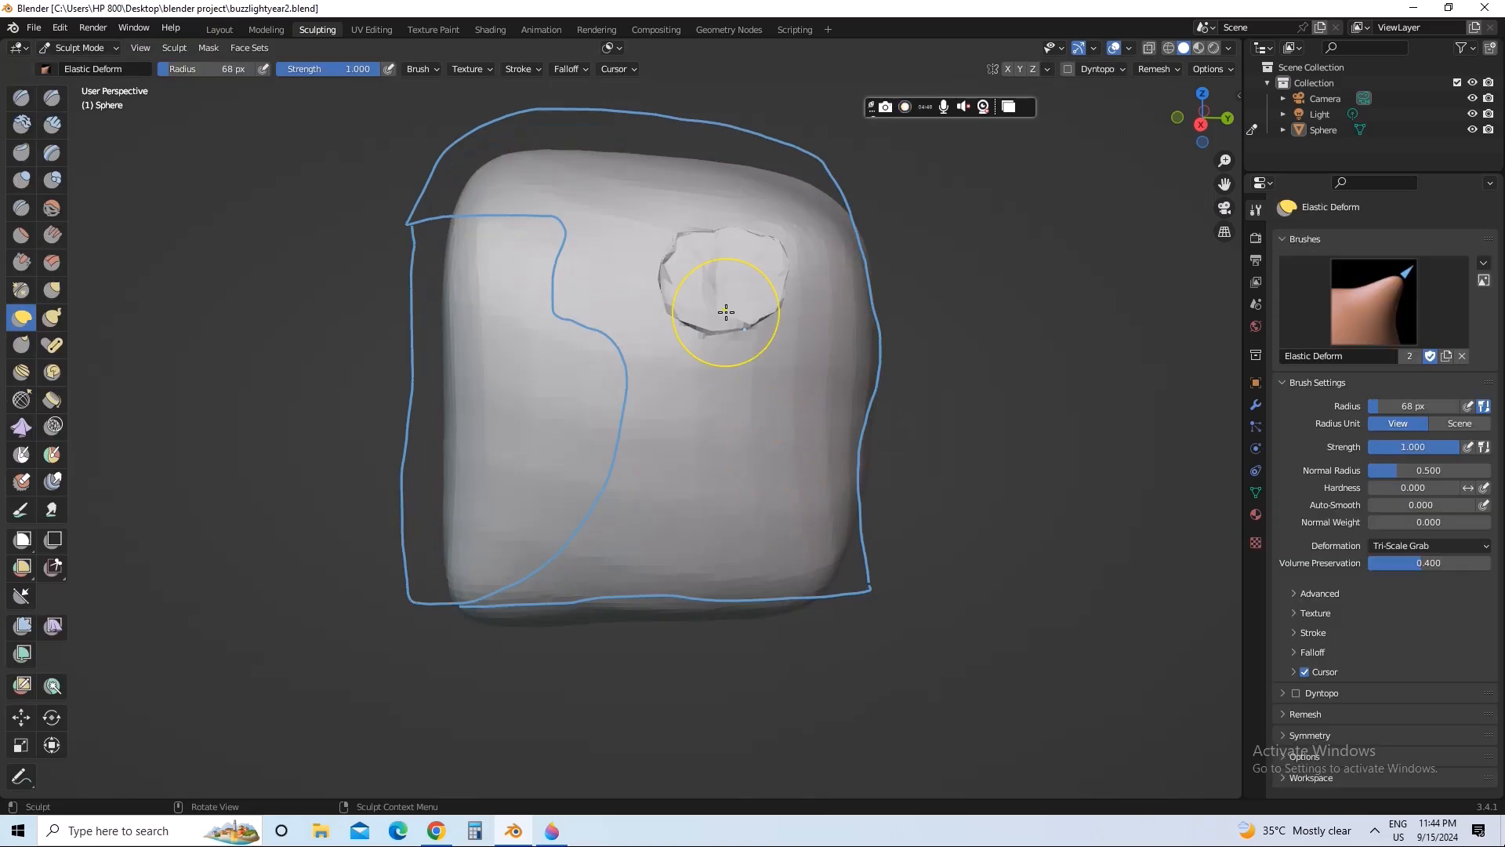
Draw a round annotation outline closely around the raised ear on the side of the head
{"action": "left_click", "coordinate": [21, 776]}
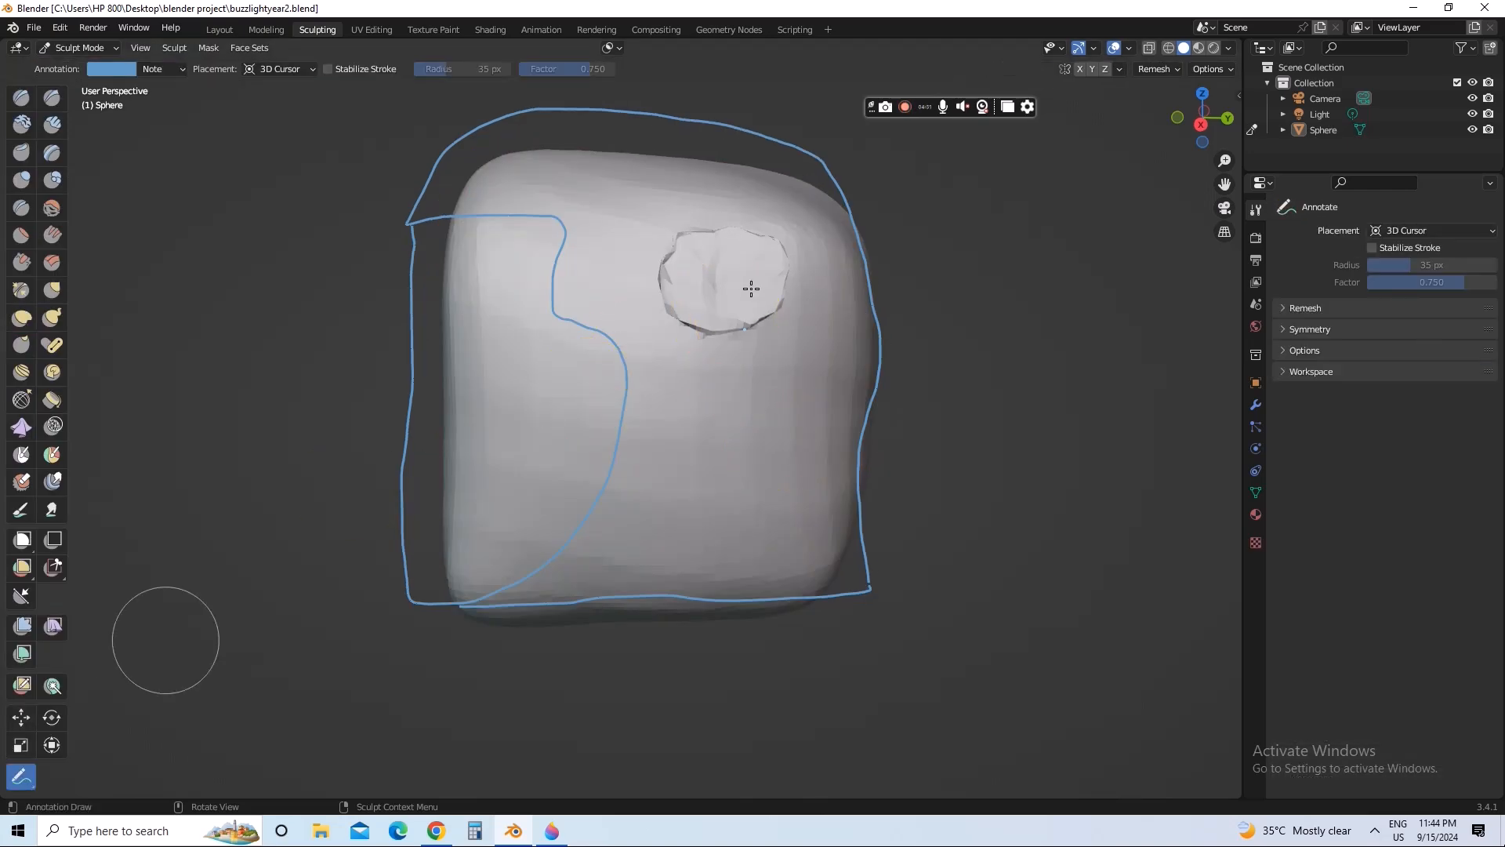
{"action": "left_click", "coordinate": [735, 367]}
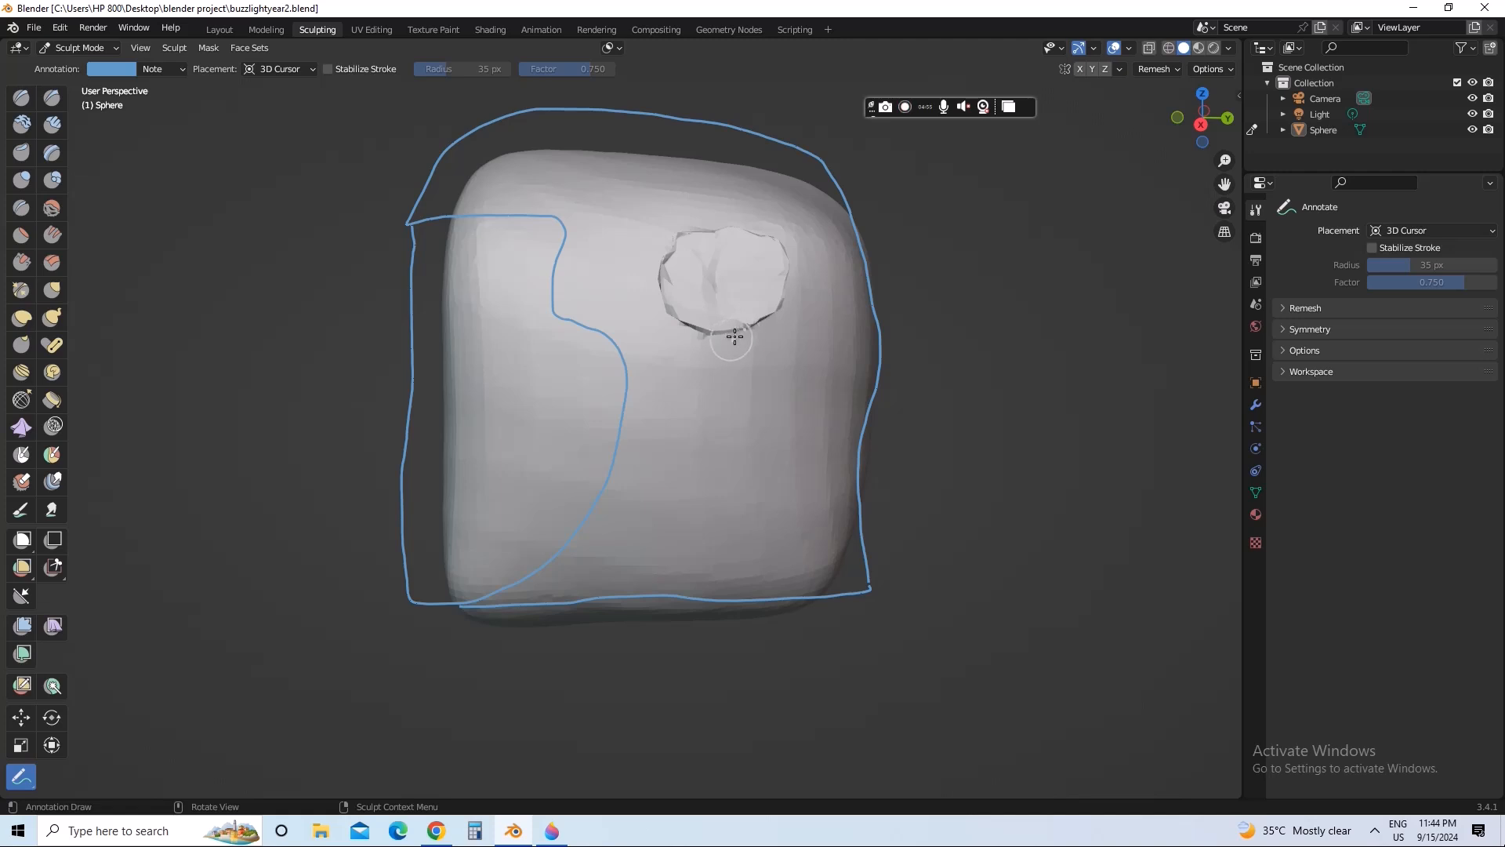
{"action": "left_click_drag", "start_coordinate": [765, 336], "coordinate": [771, 326]}
{"action": "key", "text": "ctrl+z"}
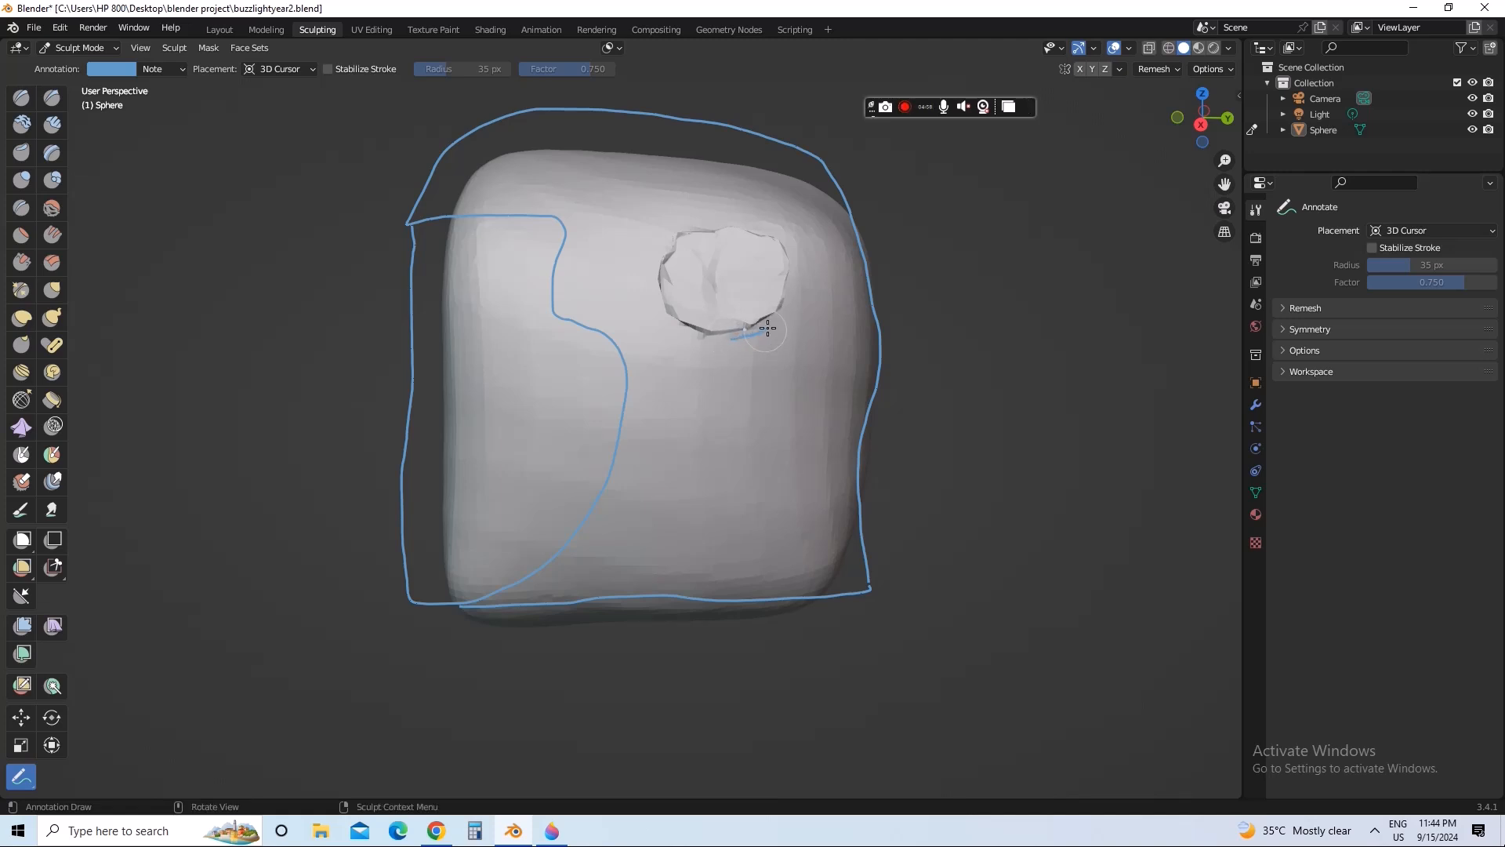
{"action": "mouse_move", "coordinate": [794, 237]}
{"action": "left_mouse_down"}
{"action": "mouse_move", "coordinate": [765, 220]}
{"action": "mouse_move", "coordinate": [668, 237]}
{"action": "left_mouse_up"}
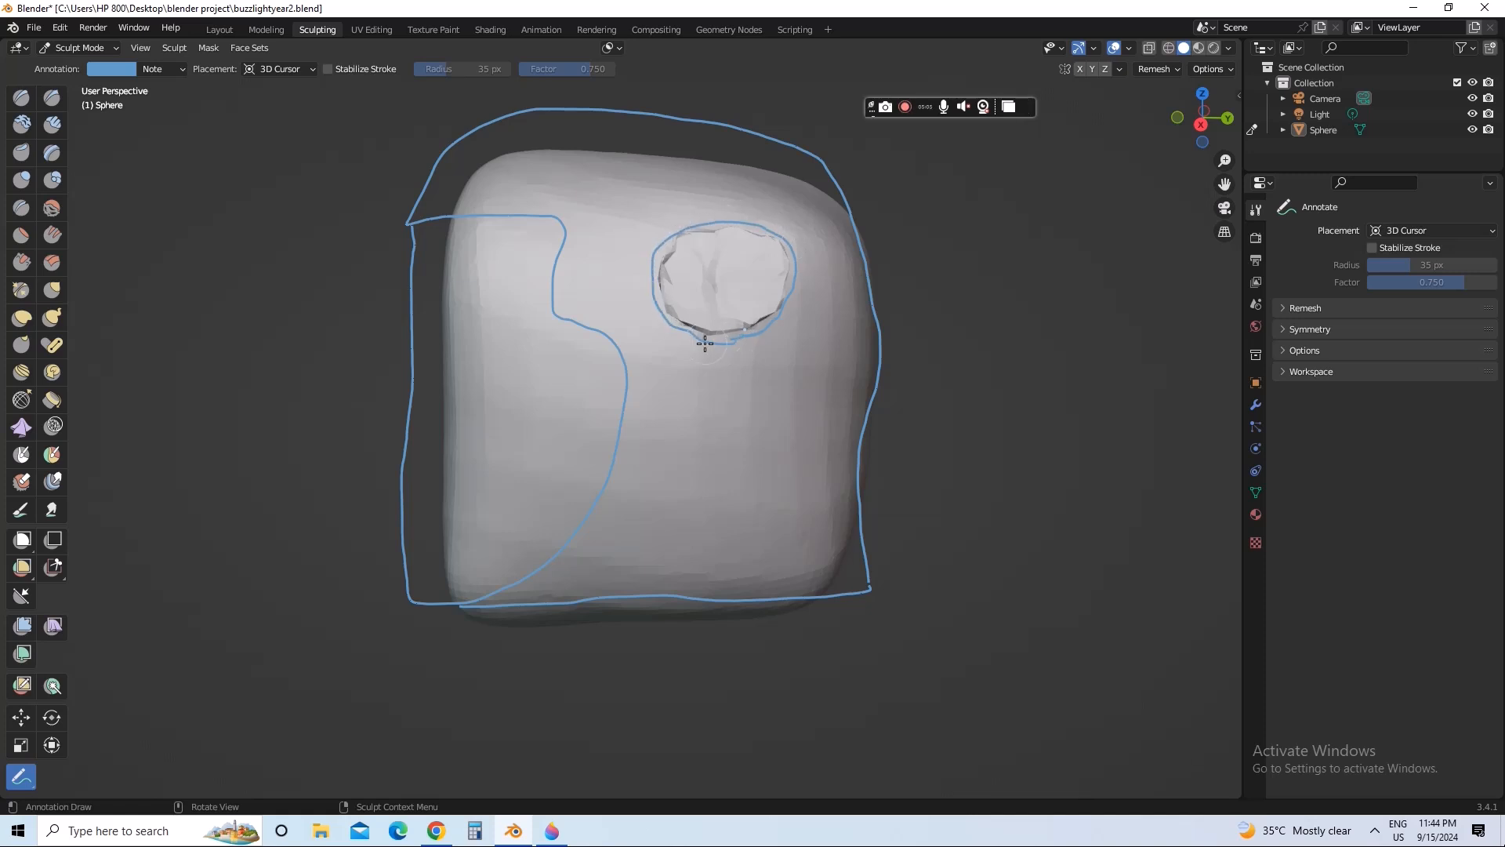
Pull the ear's edges out to the round annotation outline using the Grab brush with a 43 px radius
{"action": "left_click", "coordinate": [52, 290]}
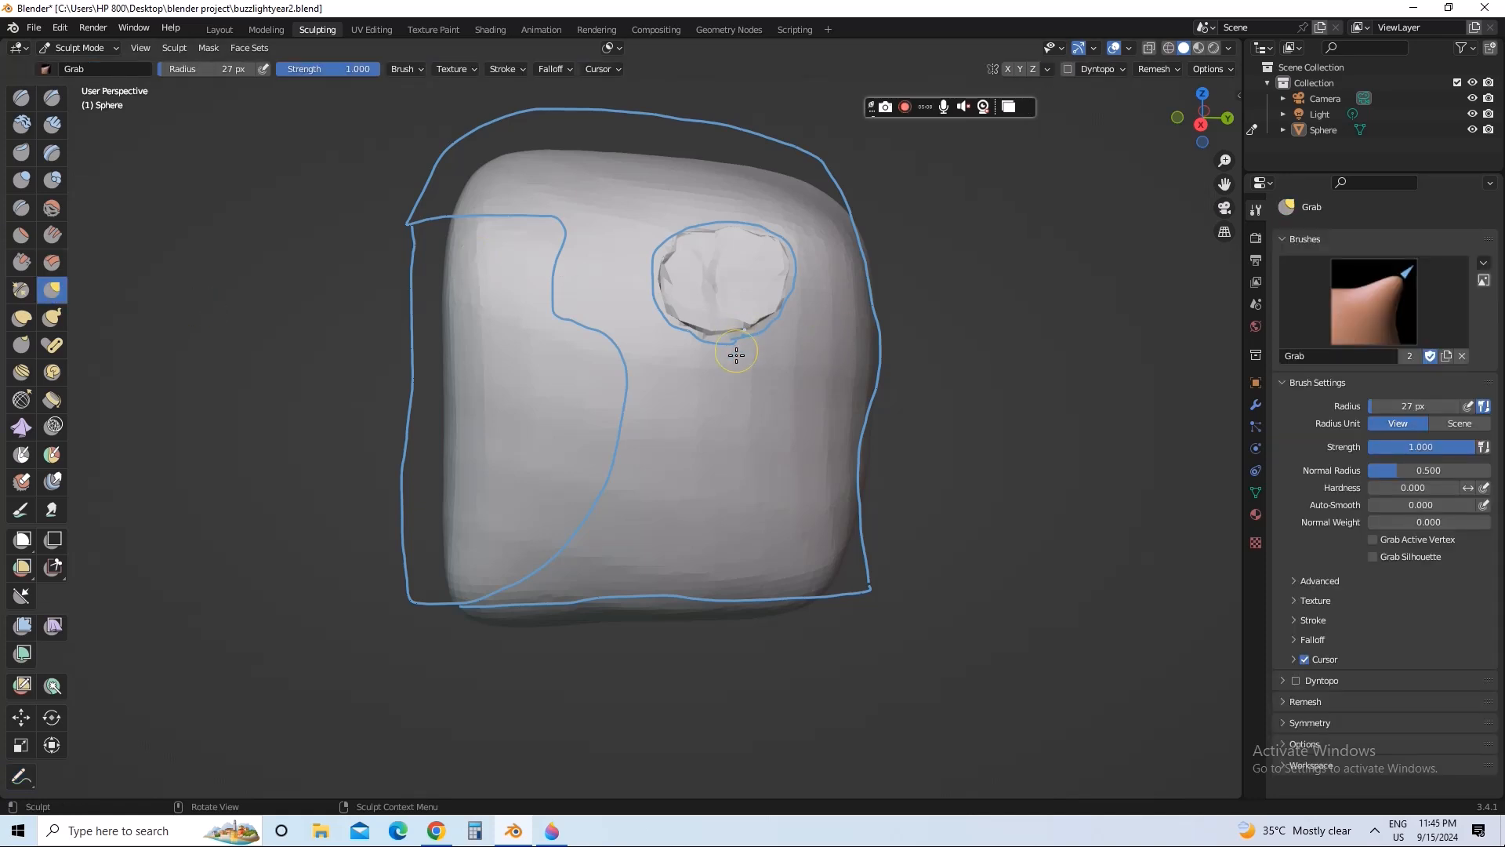
{"action": "key", "text": "f"}
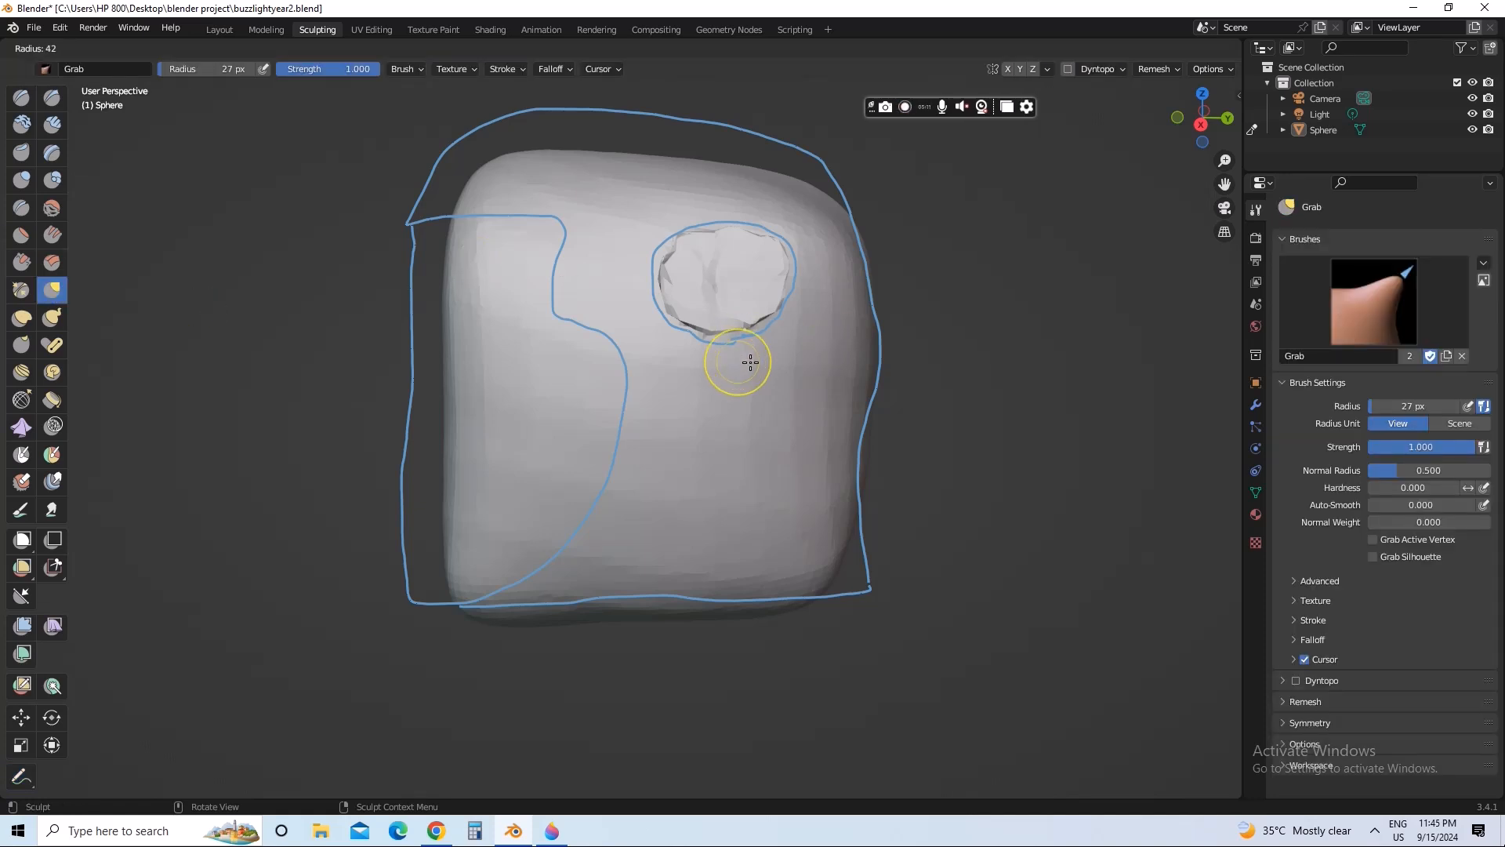
{"action": "left_click", "coordinate": [751, 363]}
{"action": "left_click_drag", "start_coordinate": [731, 328], "coordinate": [730, 338]}
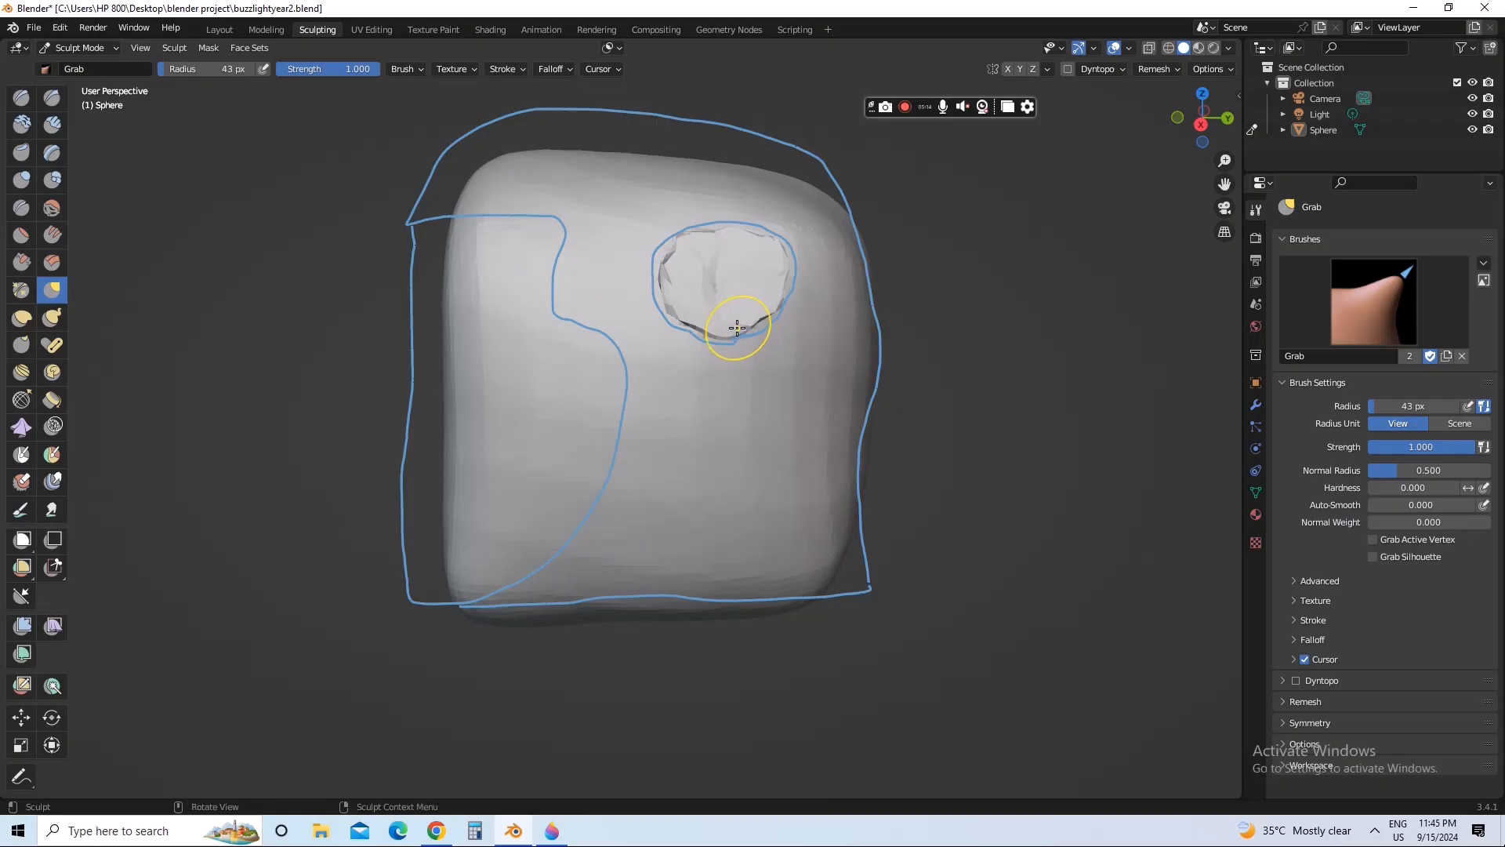
{"action": "mouse_move", "coordinate": [779, 287]}
{"action": "left_mouse_down"}
{"action": "mouse_move", "coordinate": [785, 258]}
{"action": "mouse_move", "coordinate": [757, 235]}
{"action": "mouse_move", "coordinate": [703, 228]}
{"action": "left_mouse_up"}
{"action": "mouse_move", "coordinate": [753, 238]}
{"action": "left_mouse_down"}
{"action": "mouse_move", "coordinate": [665, 264]}
{"action": "mouse_move", "coordinate": [688, 321]}
{"action": "left_mouse_up"}
{"action": "left_click_drag", "start_coordinate": [705, 322], "coordinate": [739, 332]}
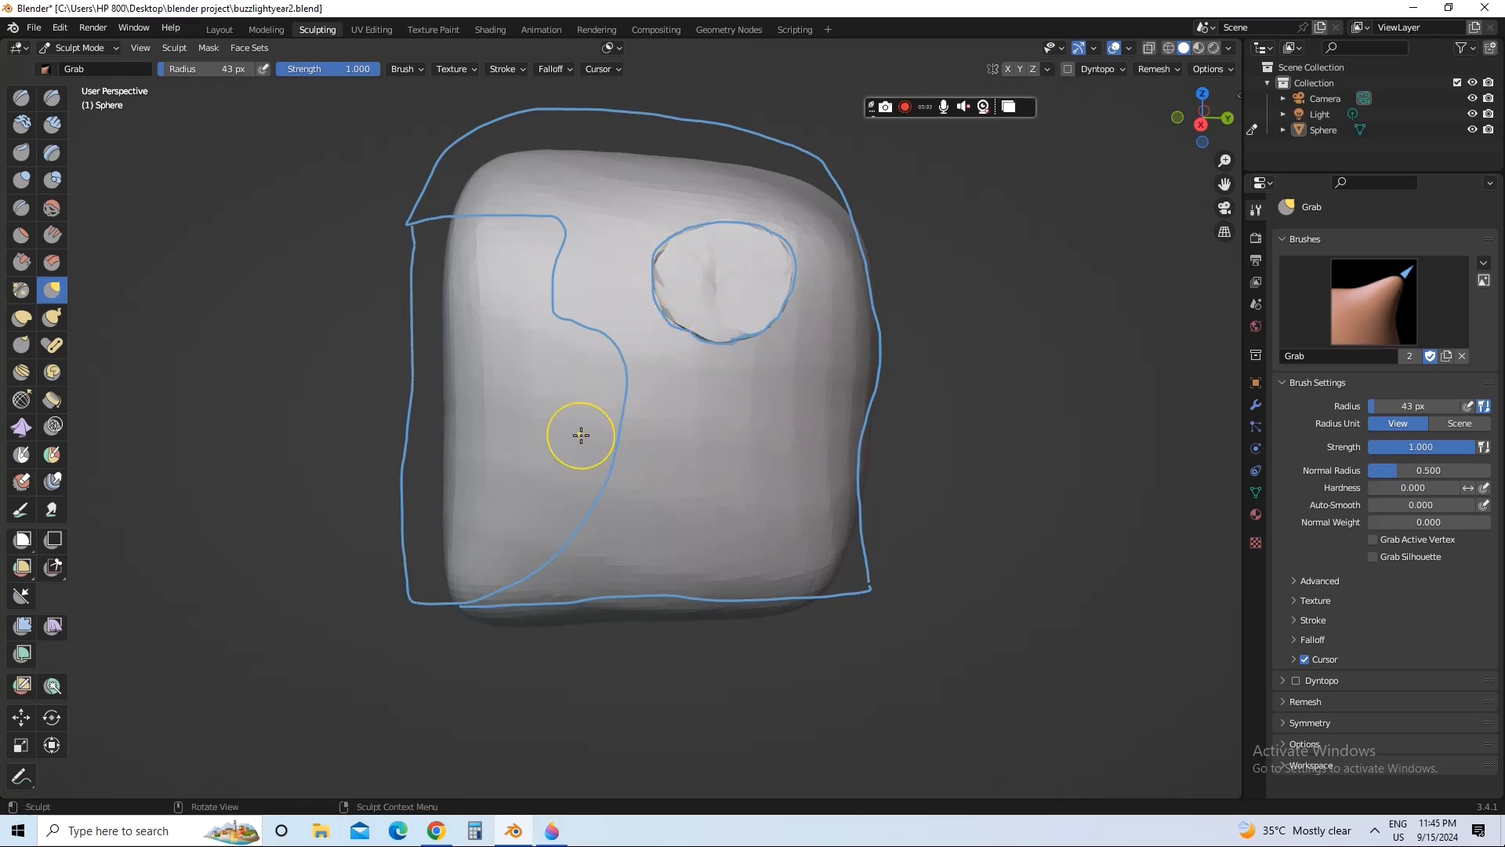
Examine how far the ear protrudes from the head and compare it with the reference image in the browser
{"action": "mouse_move", "coordinate": [628, 440]}
{"action": "middle_mouse_down"}
{"action": "mouse_move", "coordinate": [685, 464]}
{"action": "mouse_move", "coordinate": [661, 447]}
{"action": "middle_mouse_up"}
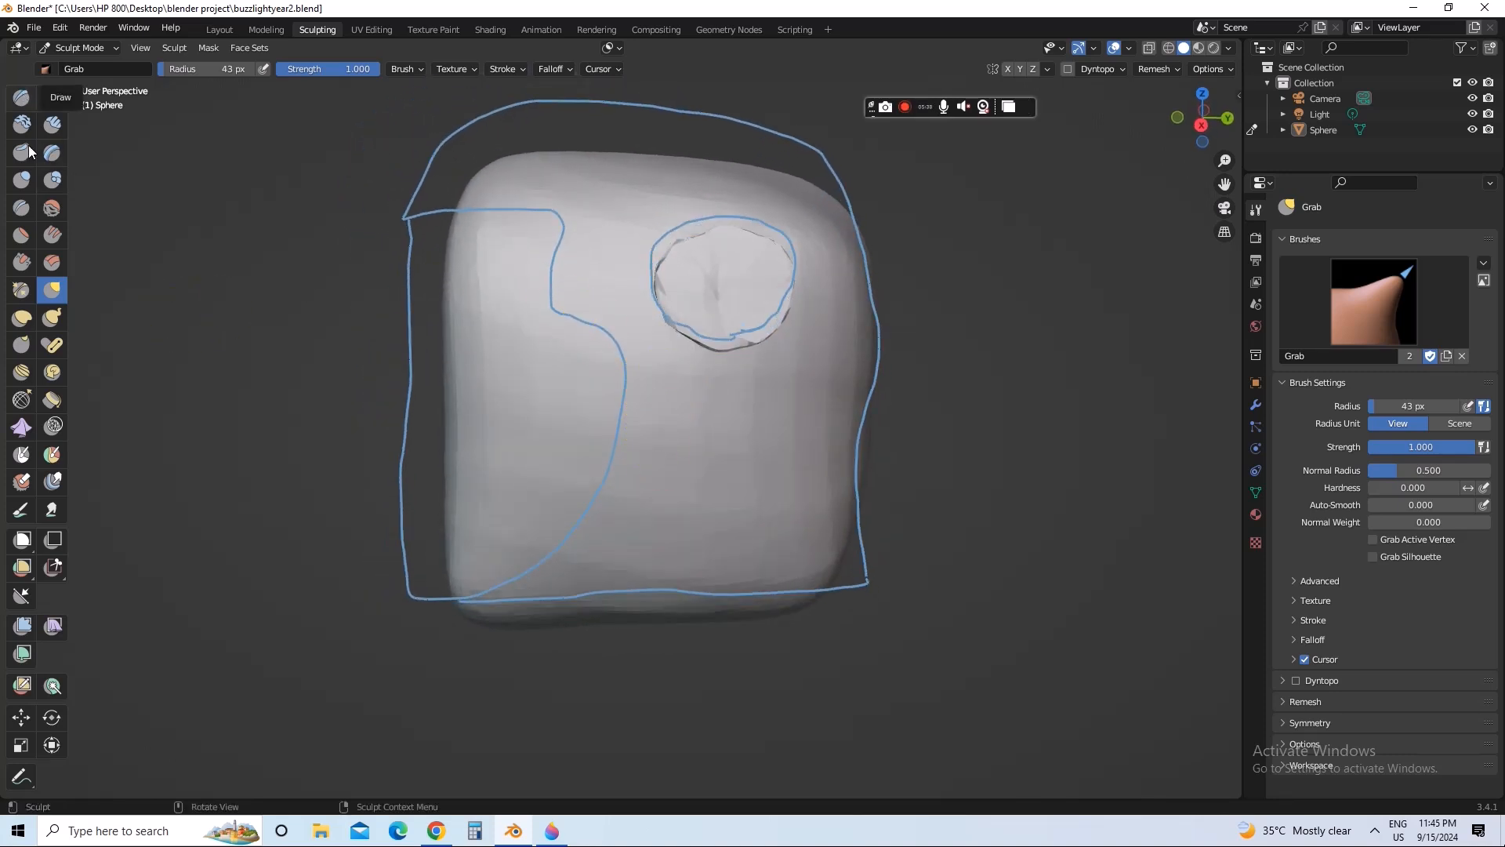
{"action": "left_click", "coordinate": [52, 207]}
{"action": "mouse_move", "coordinate": [780, 343]}
{"action": "middle_mouse_down"}
{"action": "mouse_move", "coordinate": [798, 360]}
{"action": "mouse_move", "coordinate": [820, 350]}
{"action": "mouse_move", "coordinate": [773, 362]}
{"action": "middle_mouse_up"}
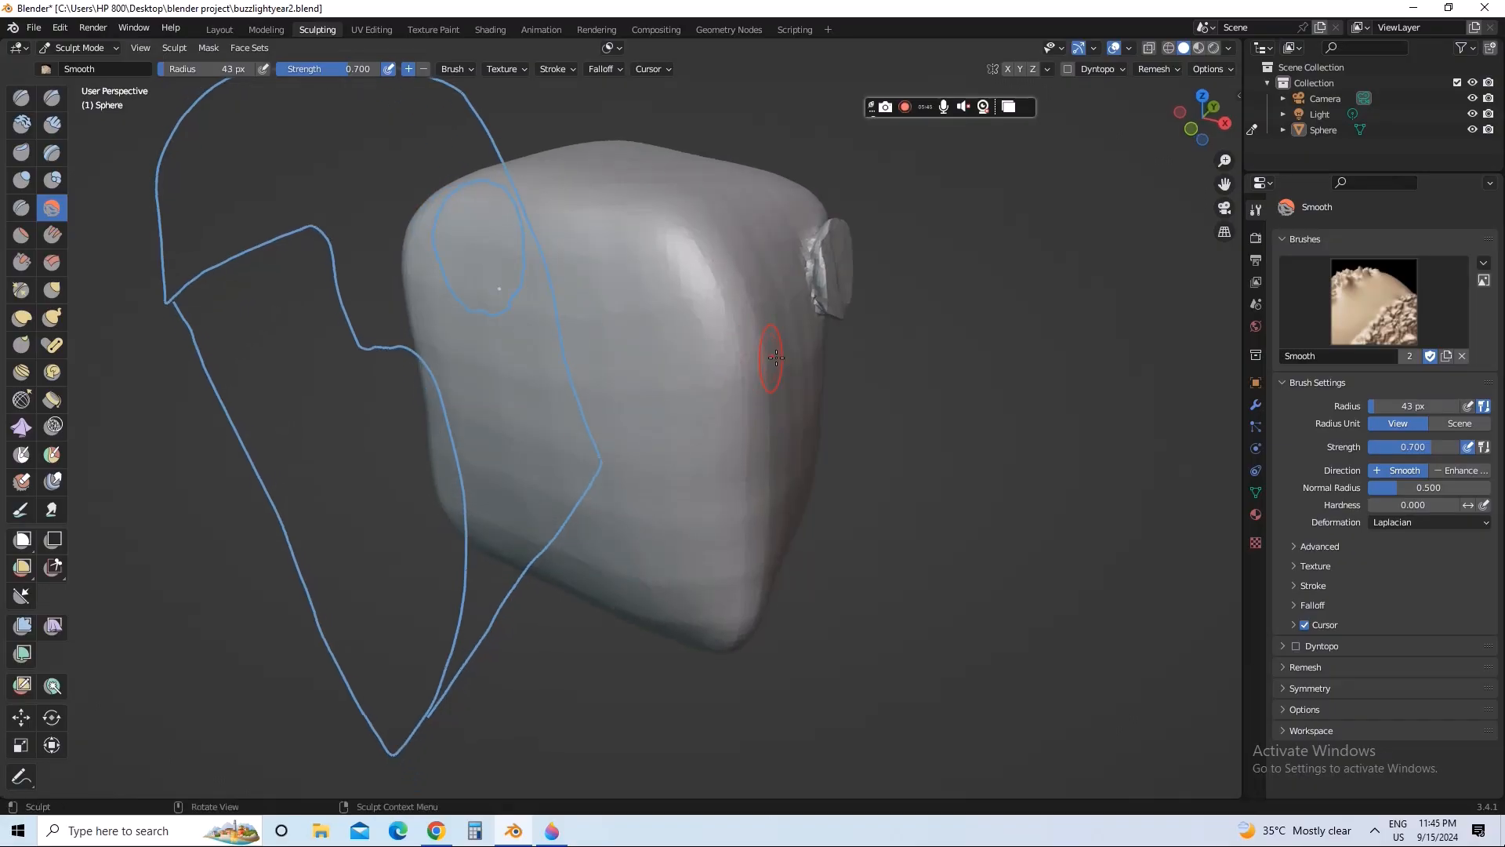
{"action": "middle_click_drag", "start_coordinate": [776, 358], "coordinate": [792, 341]}
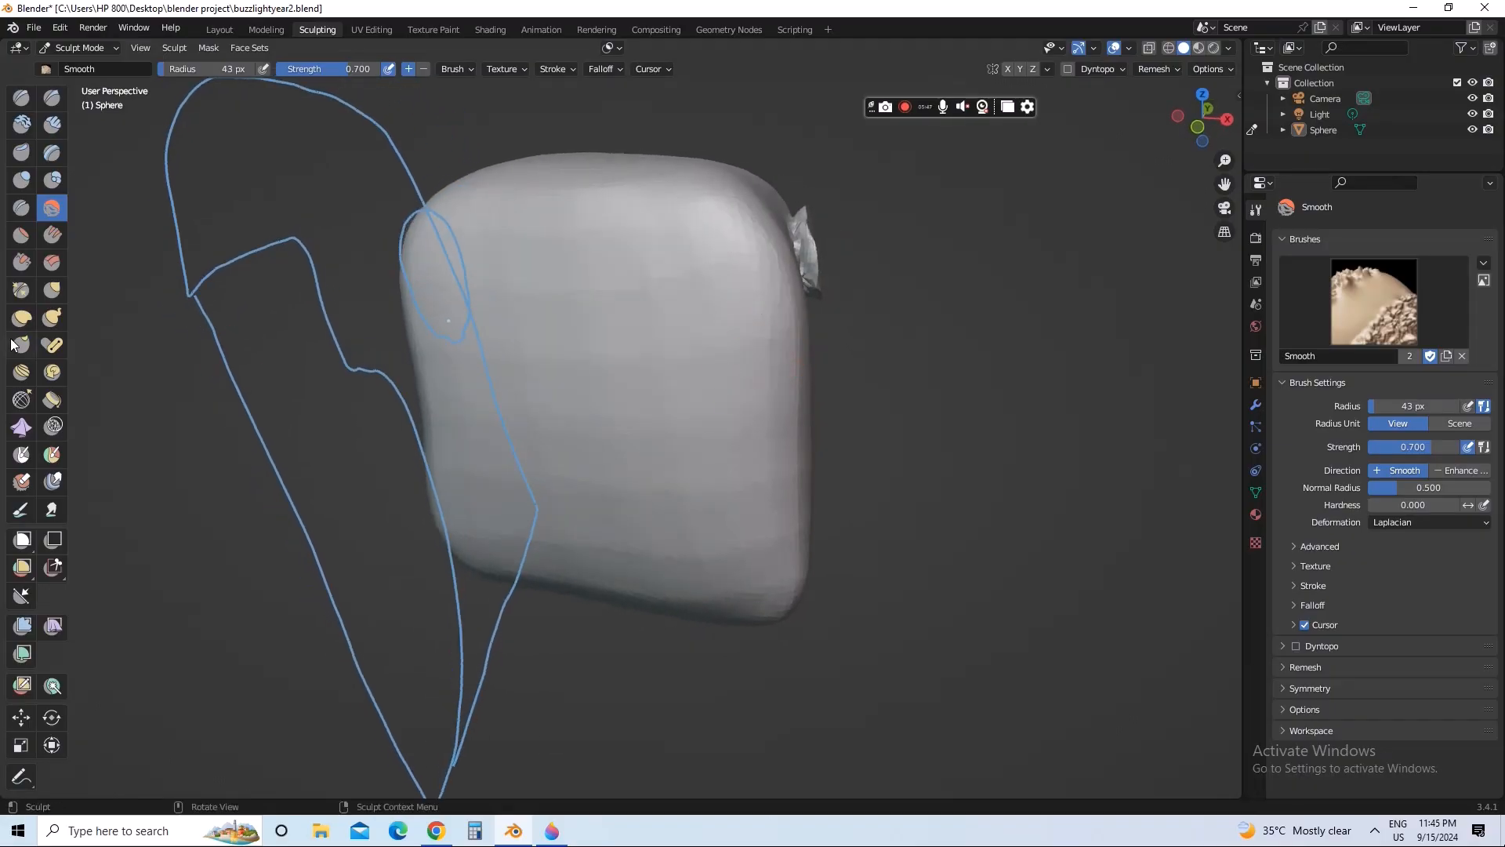
{"action": "left_click", "coordinate": [49, 294]}
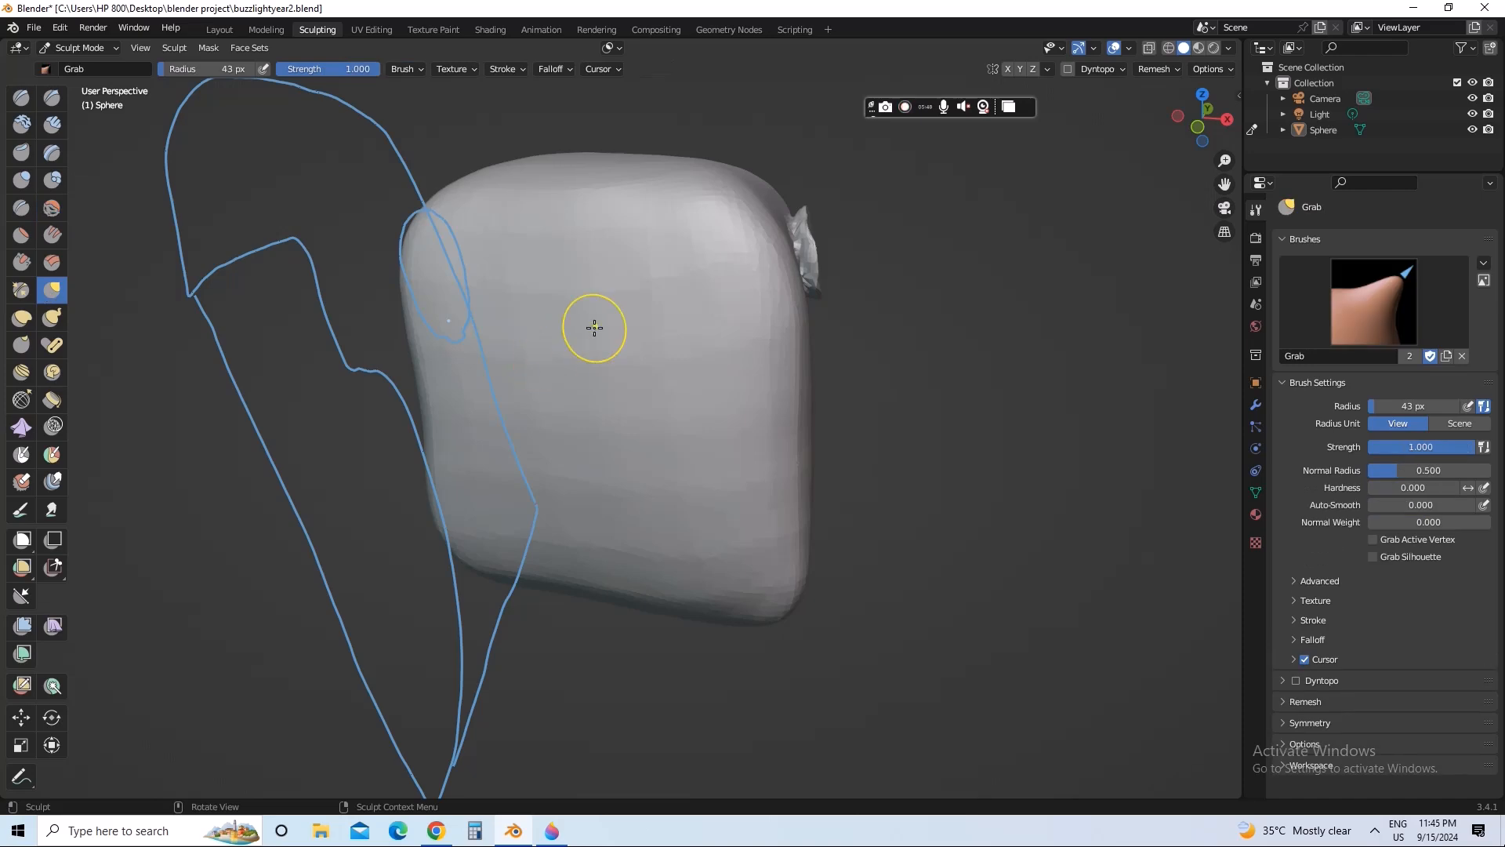
{"action": "left_click", "coordinate": [436, 832]}
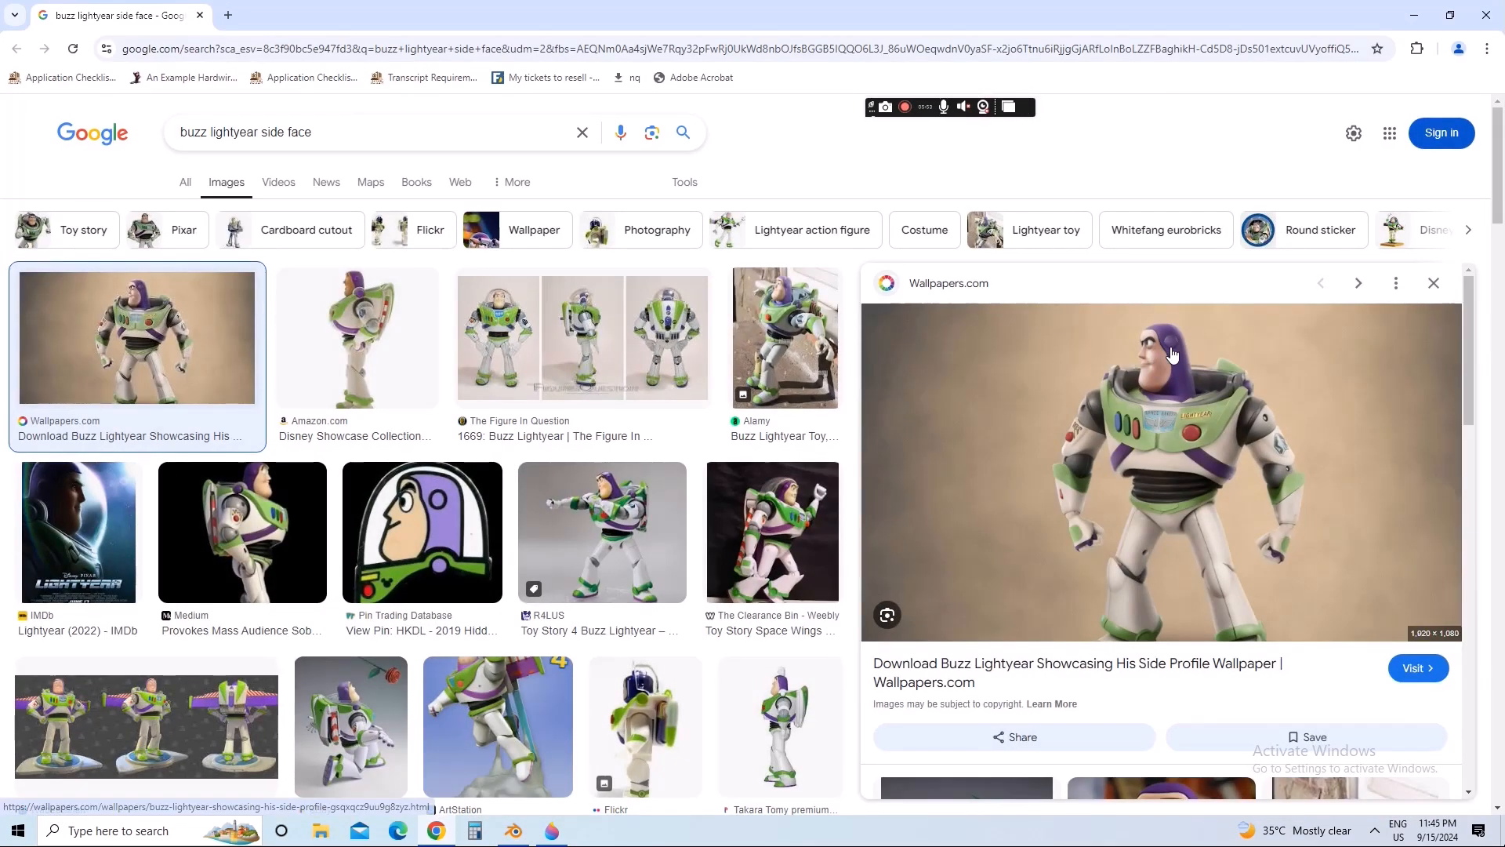
{"action": "left_click", "coordinate": [514, 832]}
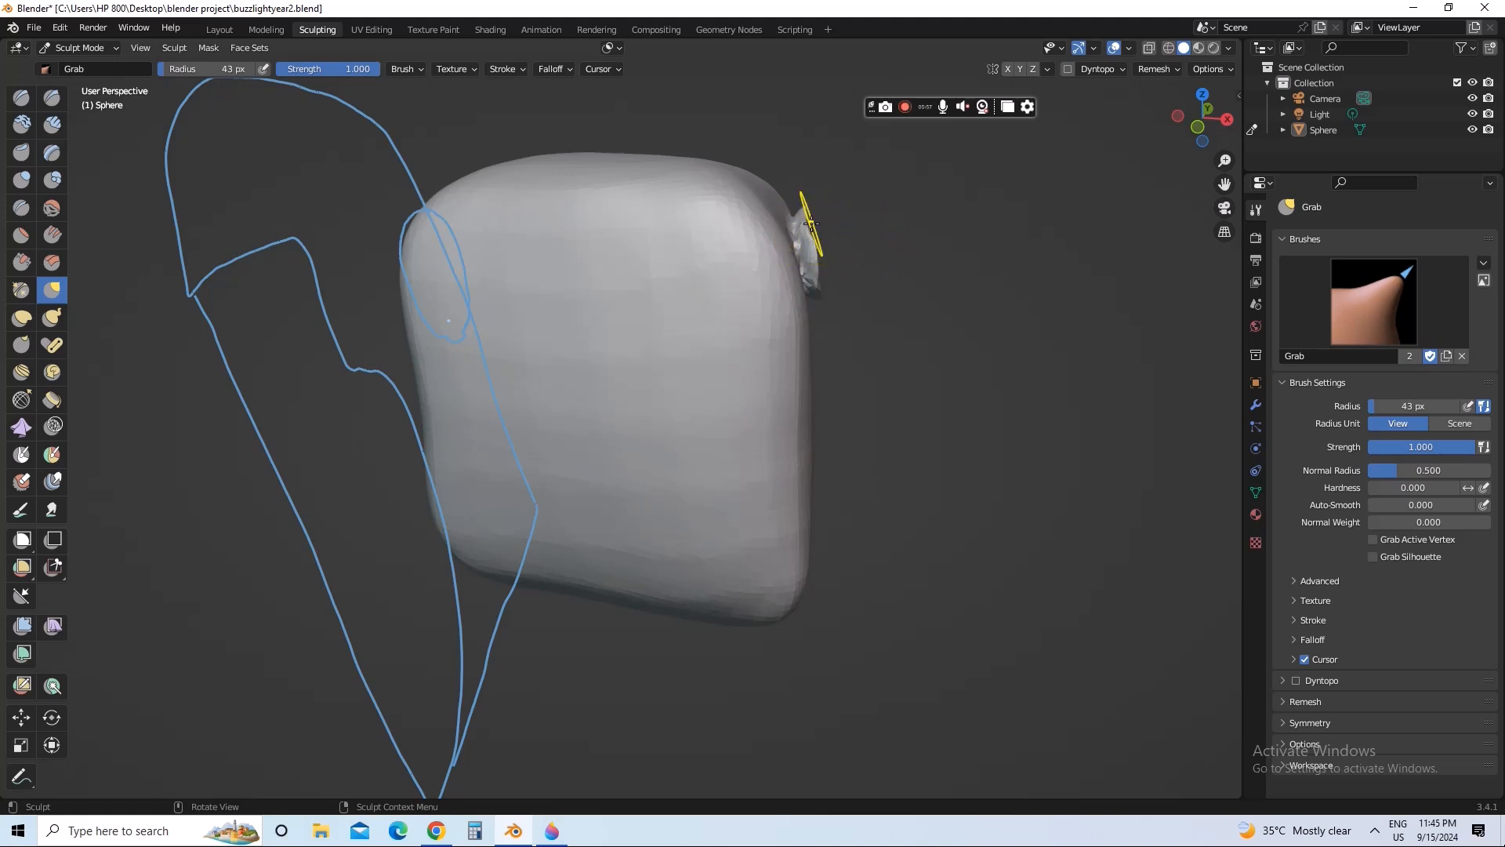
Push the protruding ear into the side of the head with the Grab brush
{"action": "mouse_move", "coordinate": [806, 210]}
{"action": "left_mouse_down"}
{"action": "mouse_move", "coordinate": [789, 222]}
{"action": "mouse_move", "coordinate": [793, 206]}
{"action": "mouse_move", "coordinate": [808, 292]}
{"action": "mouse_move", "coordinate": [805, 234]}
{"action": "left_mouse_up"}
{"action": "left_click_drag", "start_coordinate": [821, 291], "coordinate": [818, 279]}
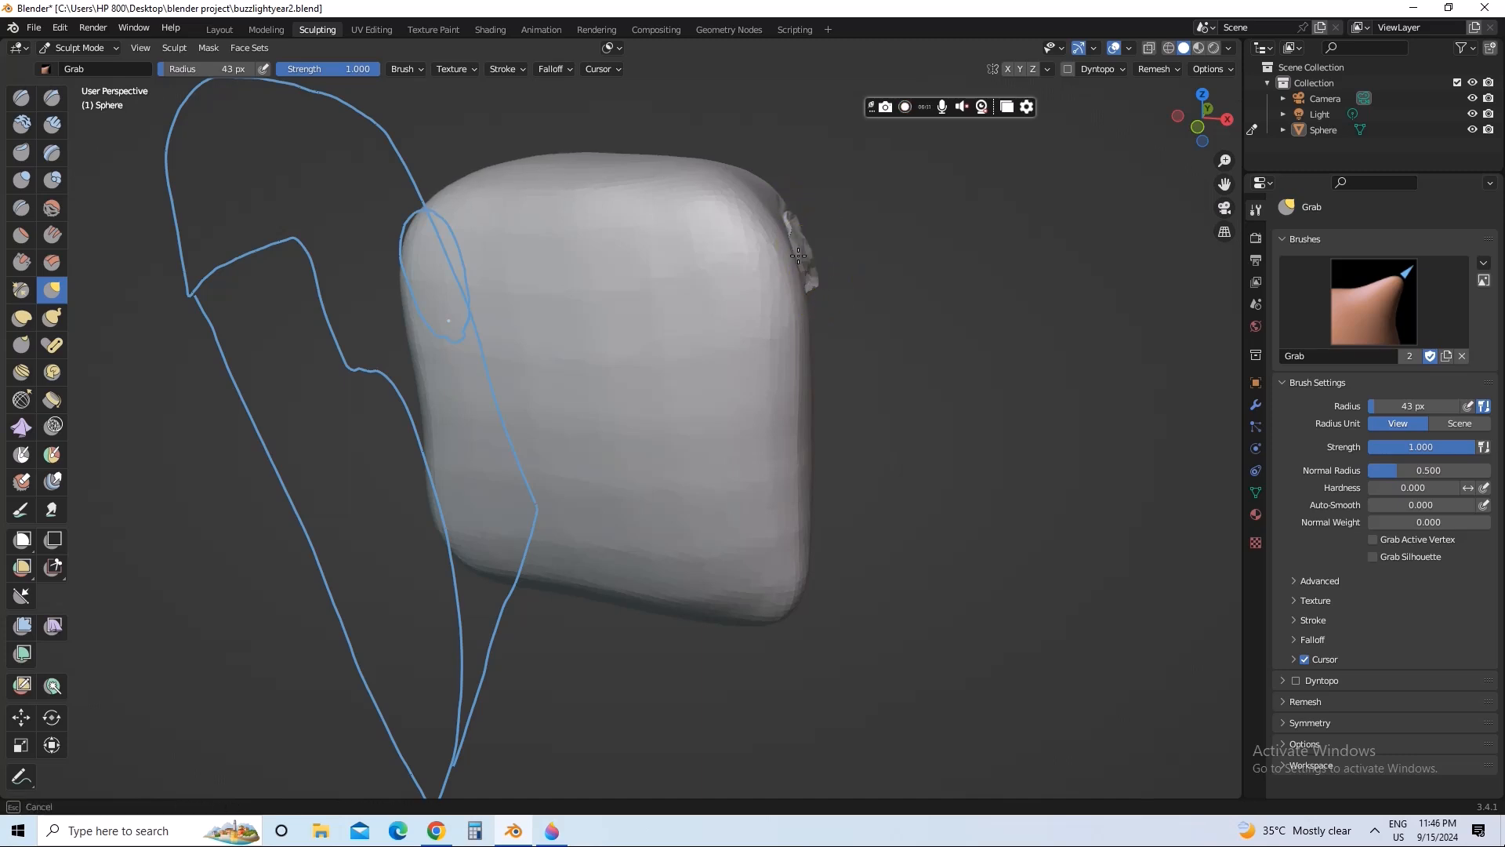
{"action": "middle_click_drag", "start_coordinate": [793, 235], "coordinate": [495, 350]}
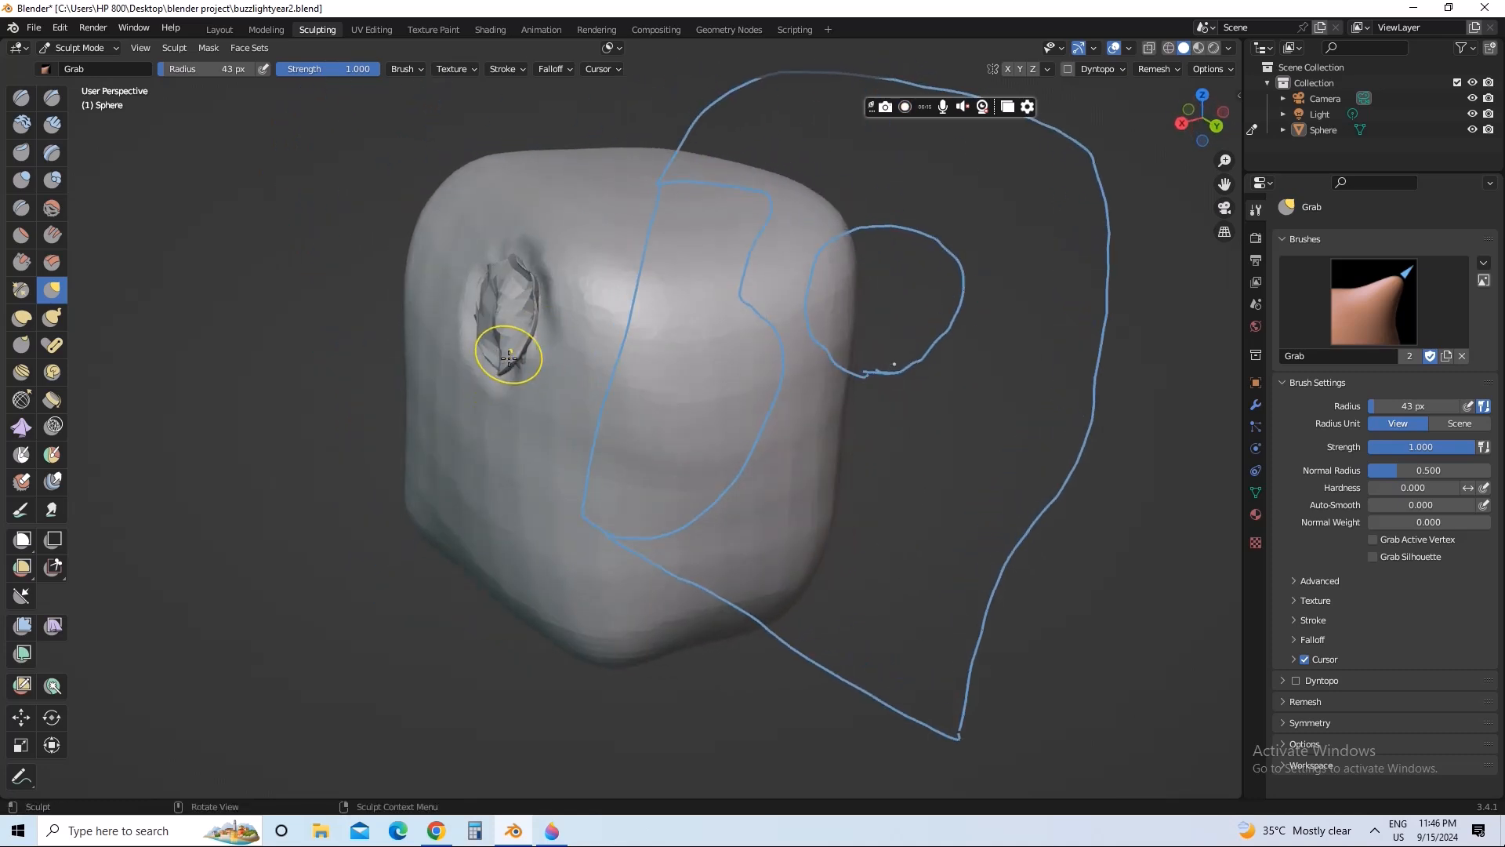
{"action": "mouse_move", "coordinate": [504, 336]}
{"action": "left_mouse_down"}
{"action": "mouse_move", "coordinate": [526, 333]}
{"action": "mouse_move", "coordinate": [498, 319]}
{"action": "left_mouse_up"}
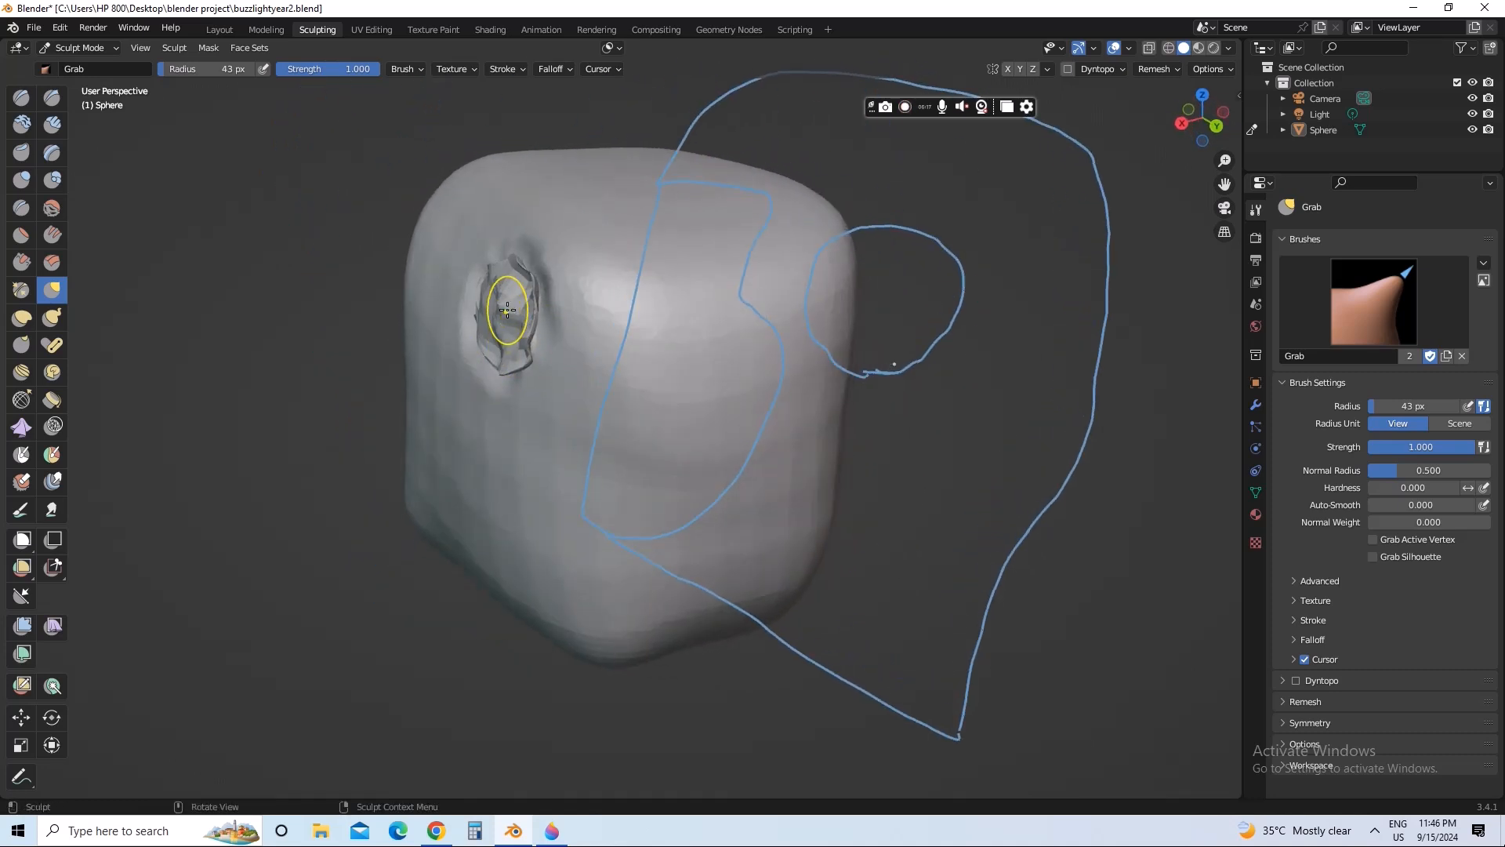
{"action": "middle_click_drag", "start_coordinate": [497, 319], "coordinate": [455, 319]}
{"action": "mouse_move", "coordinate": [461, 351]}
{"action": "left_mouse_down"}
{"action": "mouse_move", "coordinate": [485, 304]}
{"action": "mouse_move", "coordinate": [474, 255]}
{"action": "left_mouse_up"}
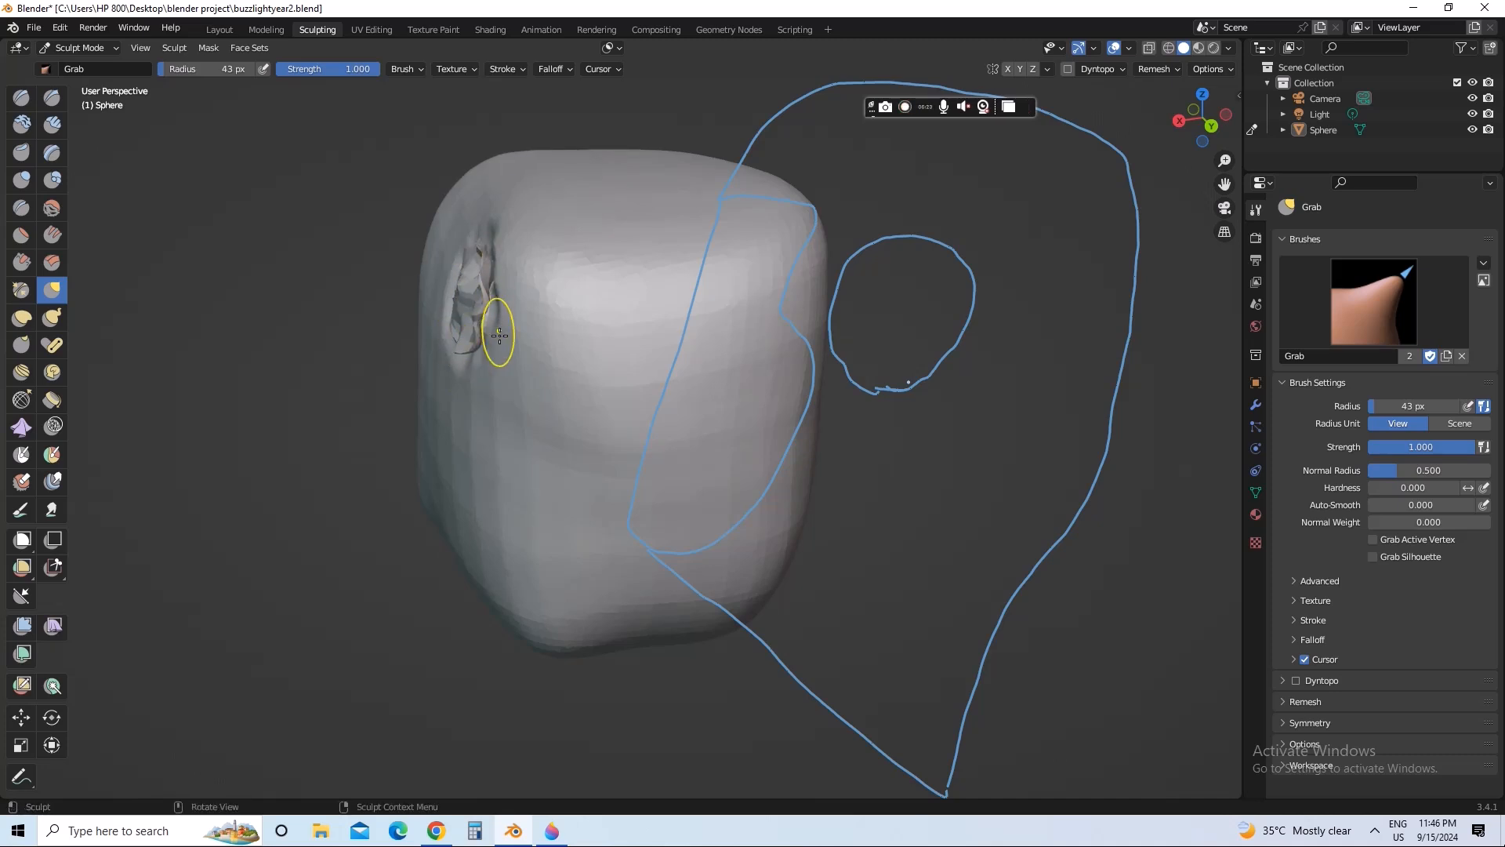
Reshape the rim of the recessed ear with the Grab brush to fit the round annotation outline
{"action": "middle_click_drag", "start_coordinate": [501, 330], "coordinate": [669, 319]}
{"action": "middle_click_drag", "start_coordinate": [668, 317], "coordinate": [645, 271]}
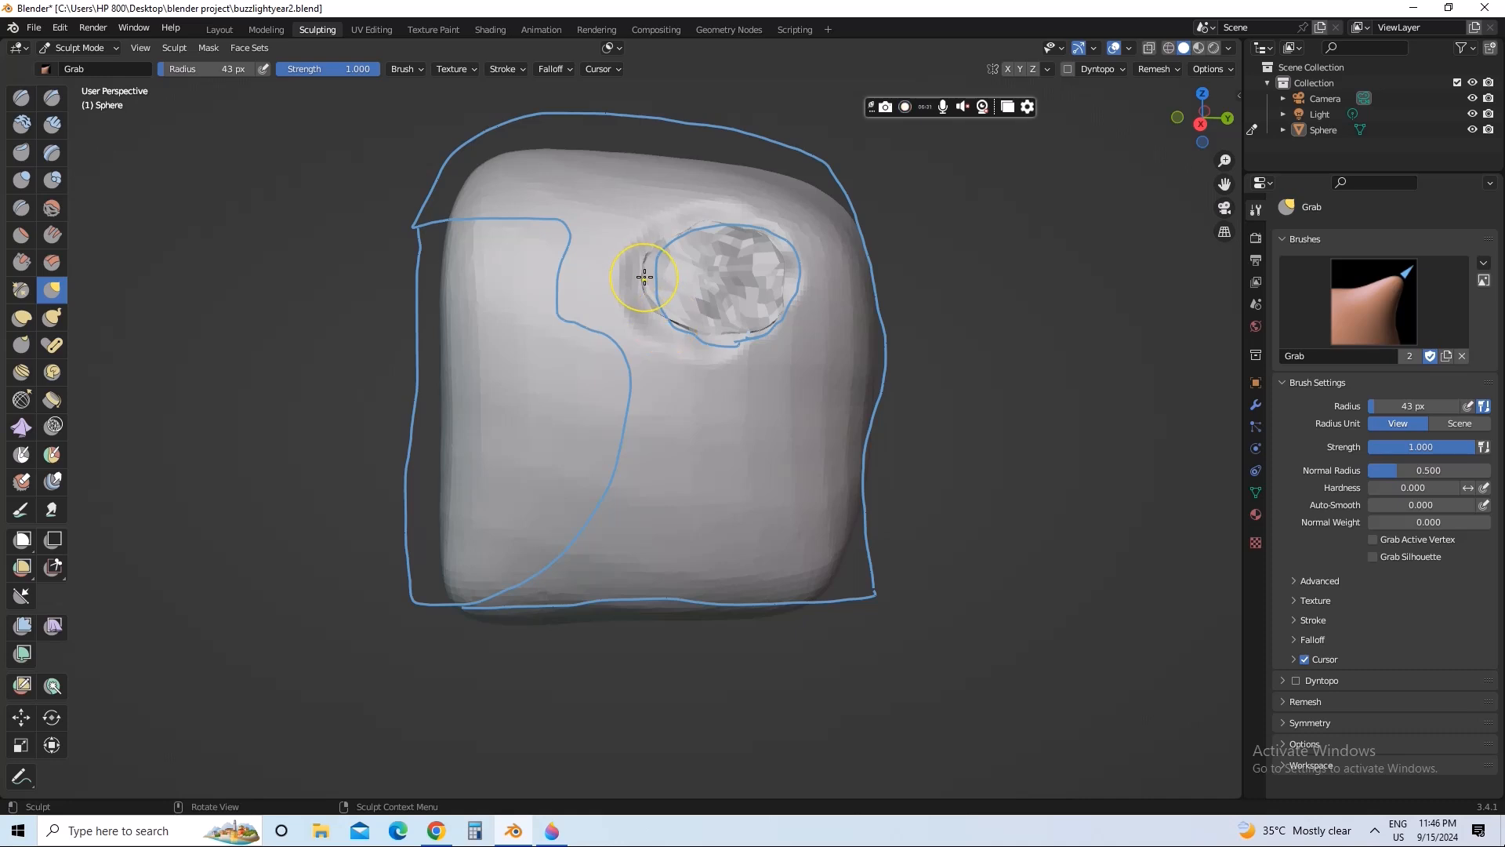
{"action": "left_click_drag", "start_coordinate": [644, 275], "coordinate": [663, 249]}
{"action": "left_click_drag", "start_coordinate": [663, 239], "coordinate": [732, 243]}
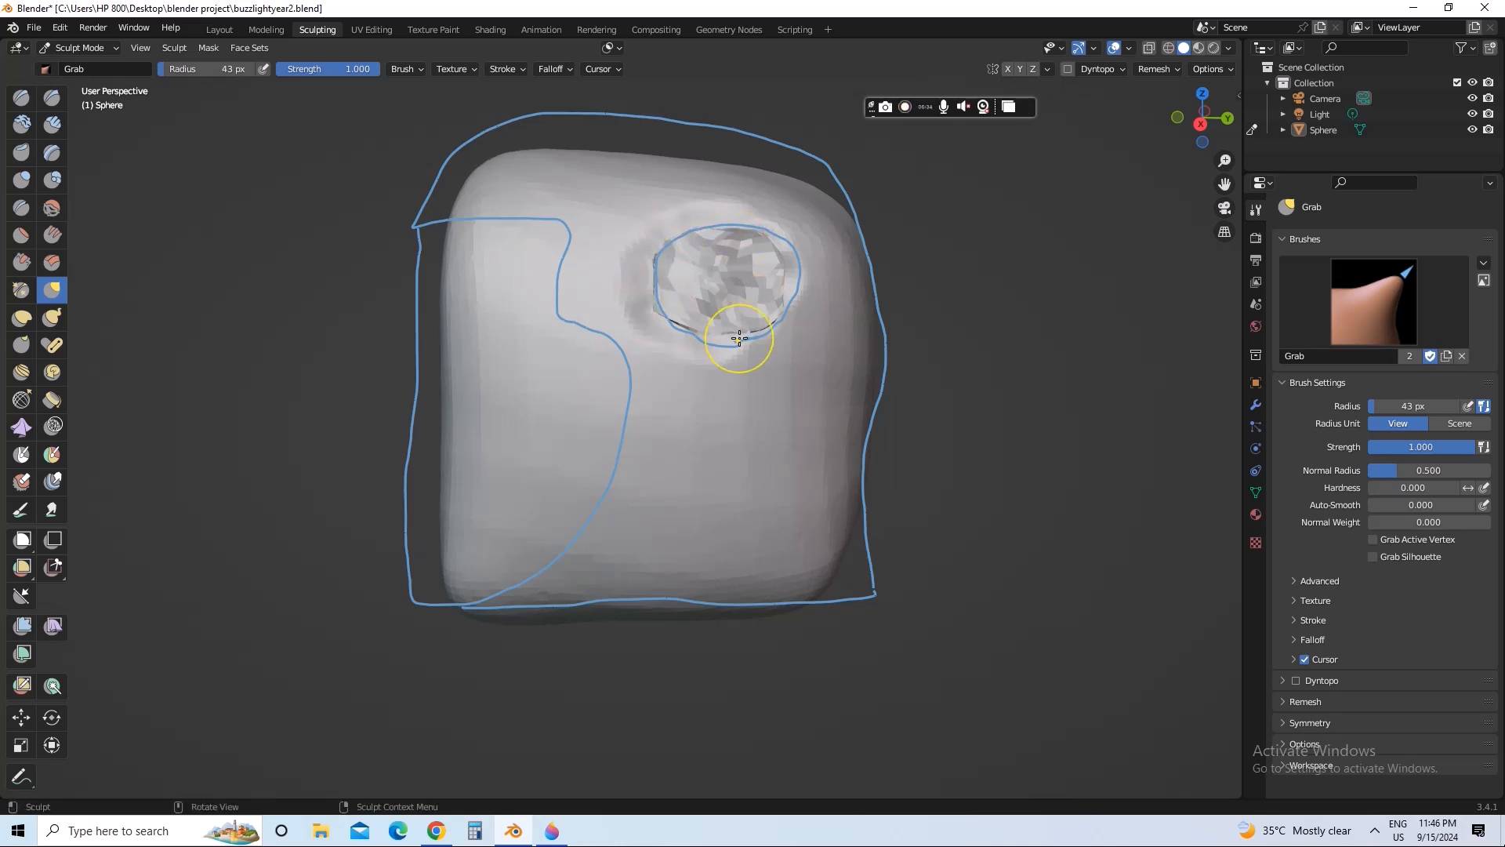
{"action": "left_click_drag", "start_coordinate": [706, 330], "coordinate": [701, 321]}
{"action": "left_click_drag", "start_coordinate": [686, 328], "coordinate": [679, 315]}
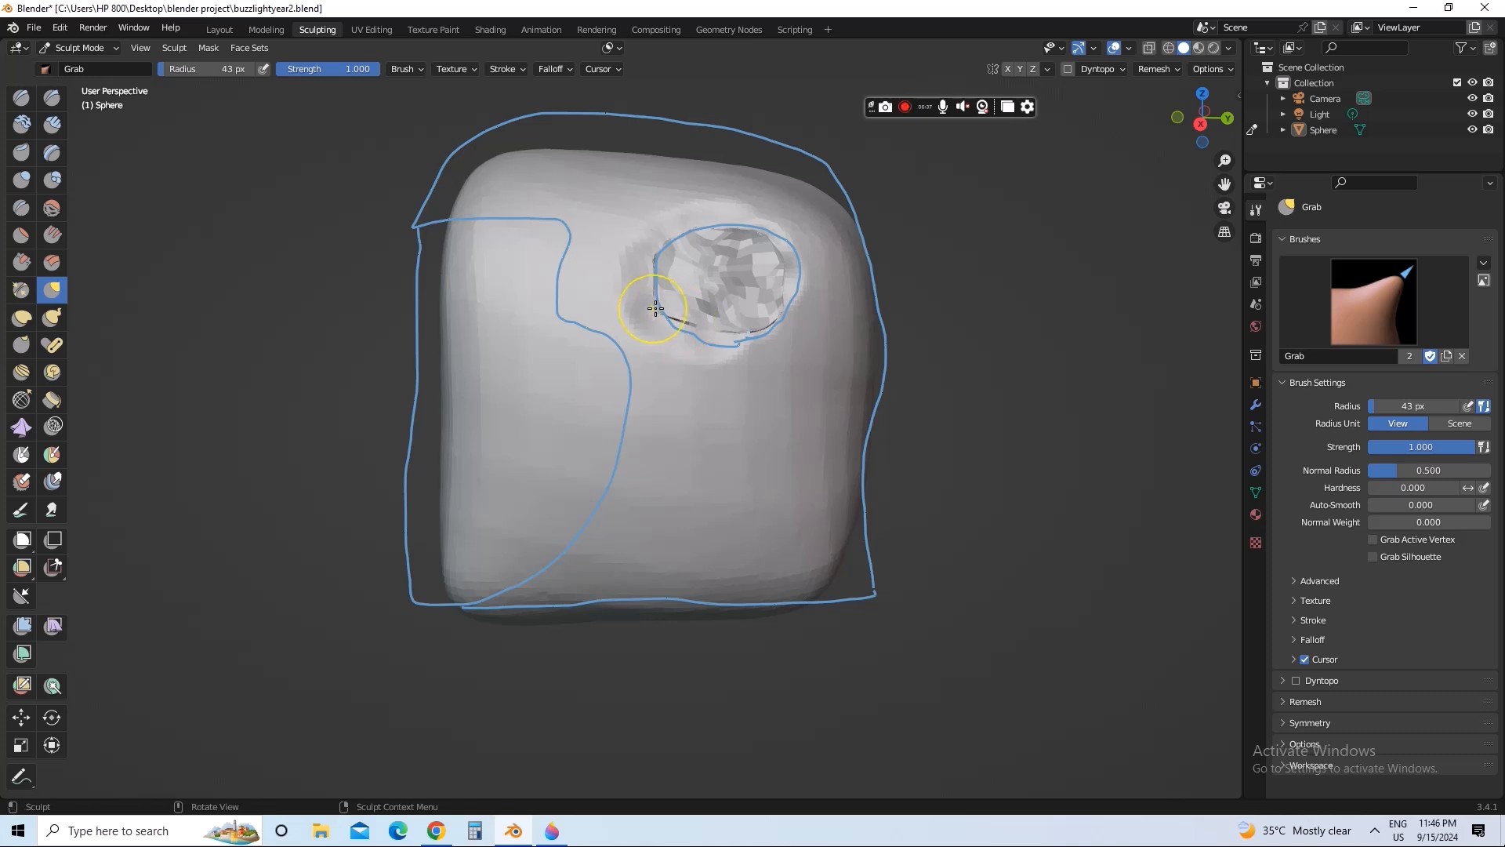
{"action": "mouse_move", "coordinate": [662, 250]}
{"action": "left_mouse_down"}
{"action": "mouse_move", "coordinate": [736, 235]}
{"action": "mouse_move", "coordinate": [764, 253]}
{"action": "mouse_move", "coordinate": [756, 322]}
{"action": "left_mouse_up"}
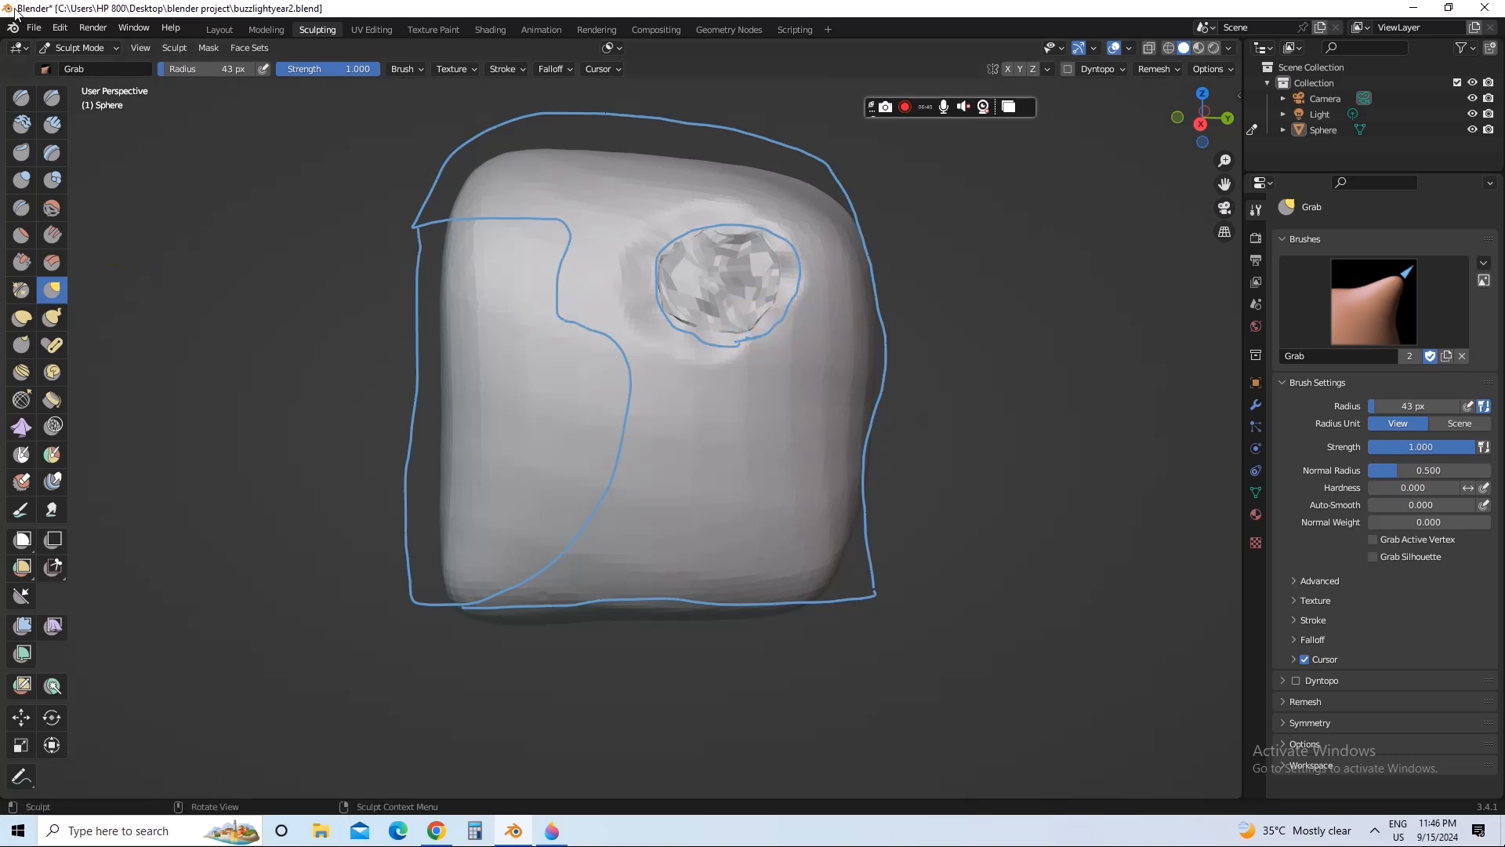
Save buzzlightyear2.blend with the reshaped ear
{"action": "left_click", "coordinate": [34, 27]}
{"action": "left_click", "coordinate": [63, 129]}
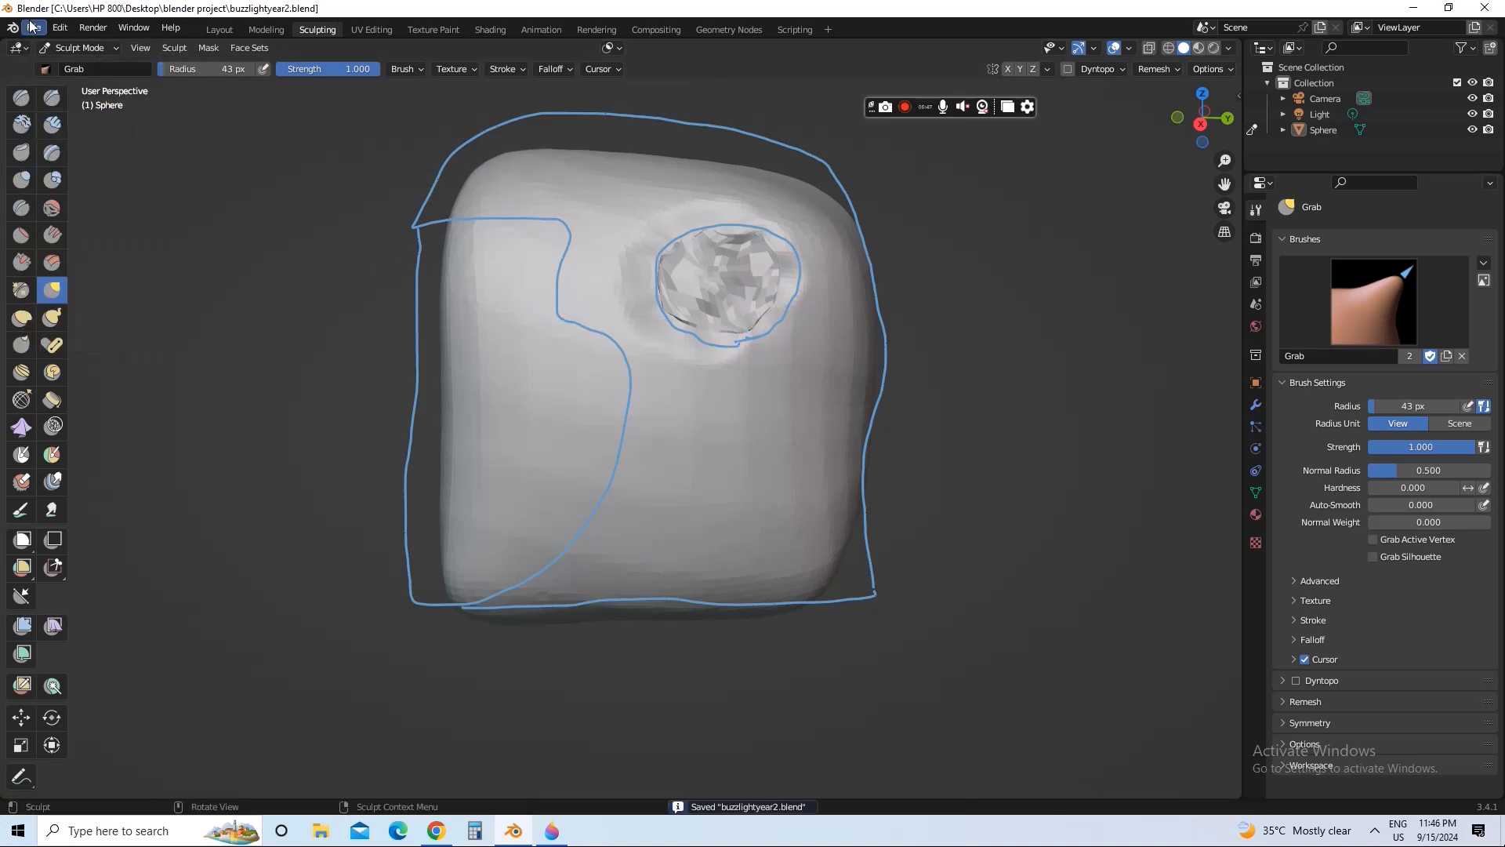
{"action": "left_click", "coordinate": [34, 27]}
{"action": "left_click", "coordinate": [63, 131]}
{"action": "left_click", "coordinate": [36, 31]}
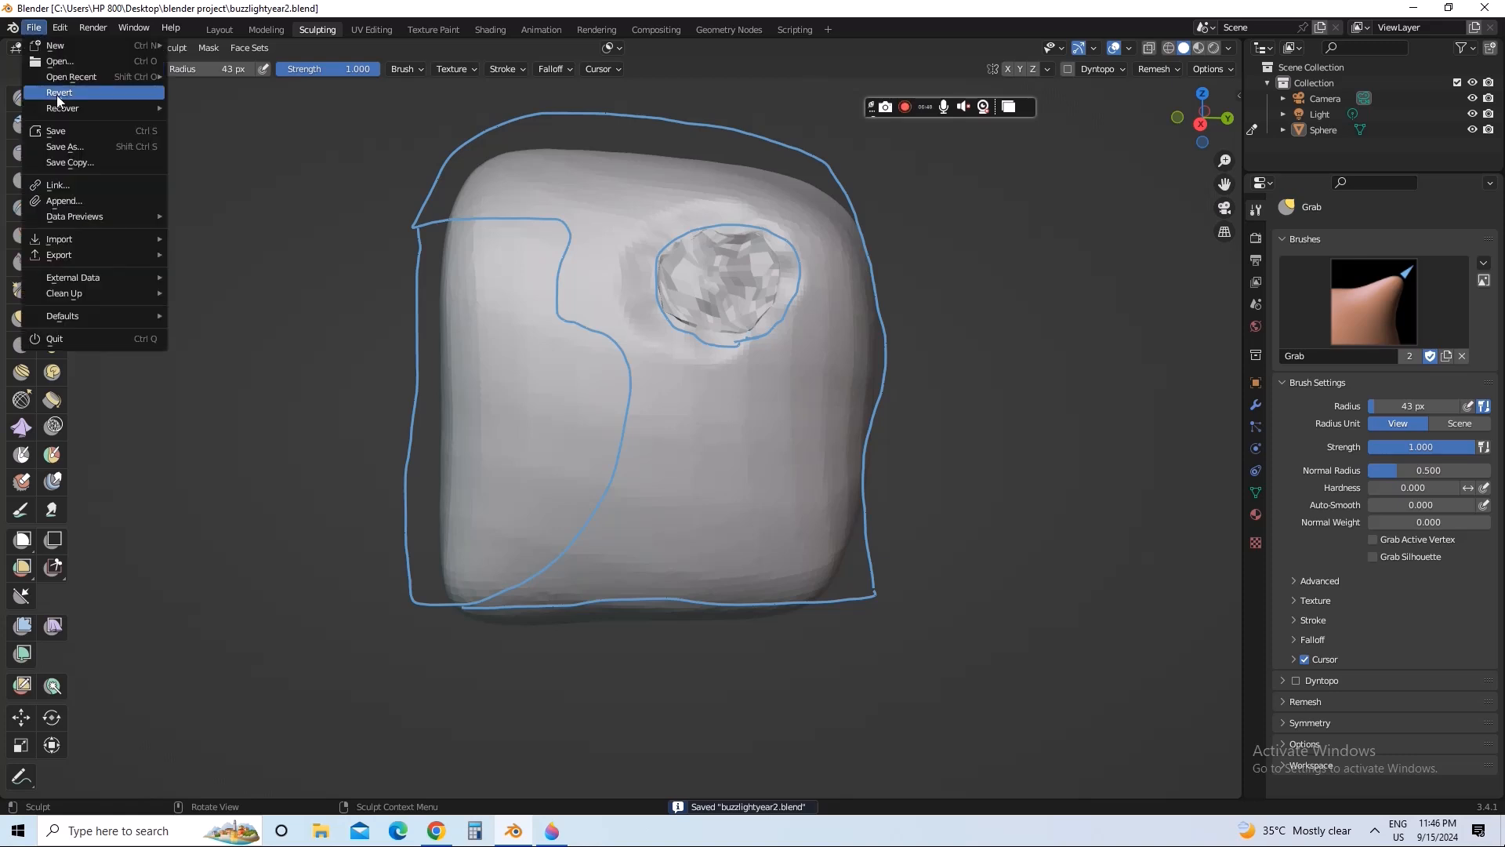
{"action": "left_click", "coordinate": [63, 130]}
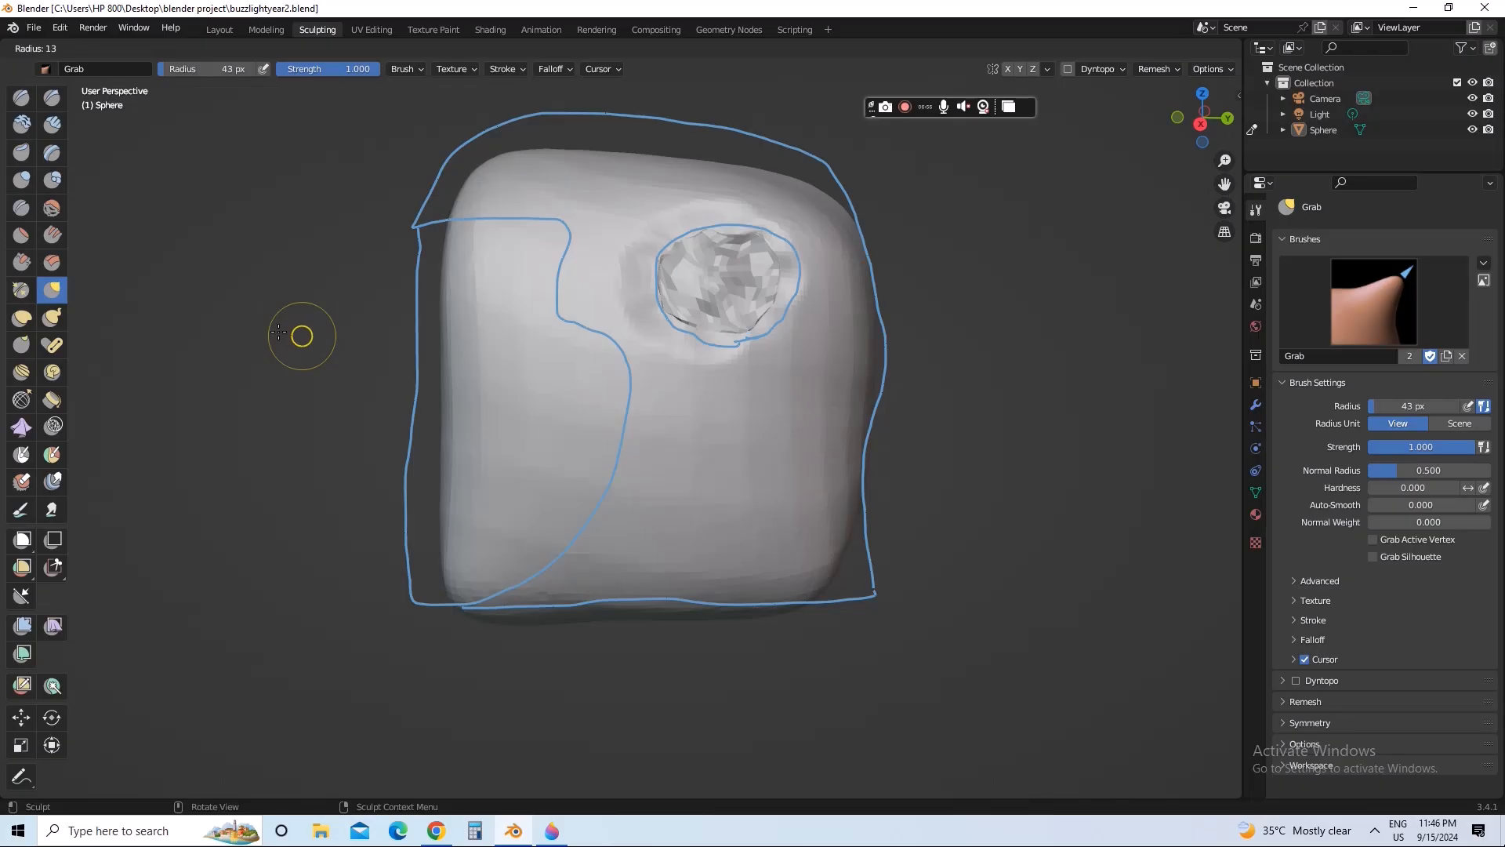
Try to smooth the rough ear surface and its edge with the Smooth brush at 13 px radius and 0.700 strength
{"action": "key", "text": "shift+s"}
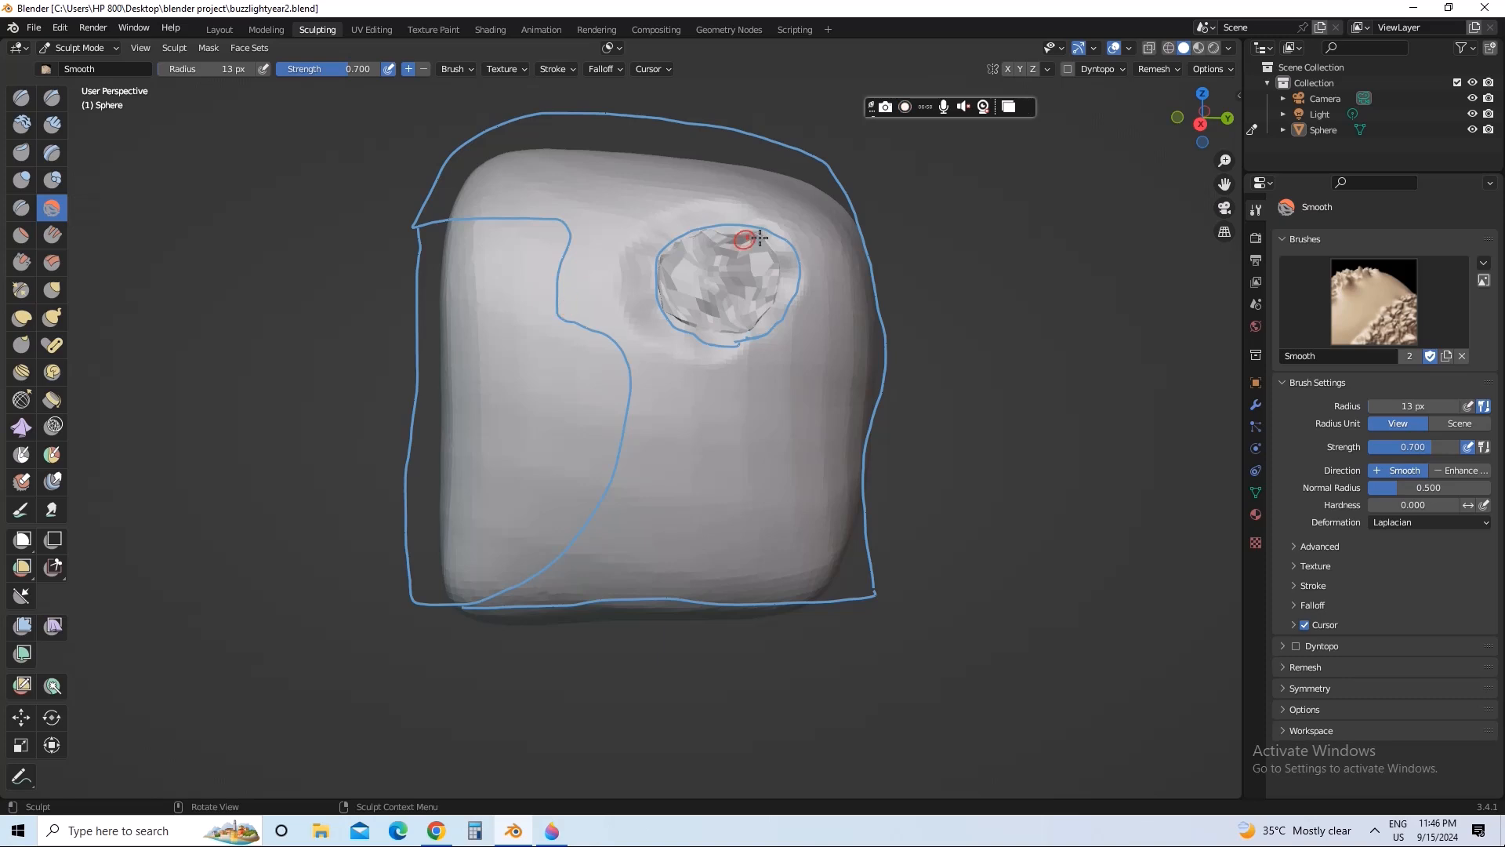
{"action": "mouse_move", "coordinate": [730, 276]}
{"action": "left_mouse_down"}
{"action": "mouse_move", "coordinate": [722, 317]}
{"action": "mouse_move", "coordinate": [701, 321]}
{"action": "mouse_move", "coordinate": [682, 318]}
{"action": "mouse_move", "coordinate": [667, 281]}
{"action": "left_mouse_up"}
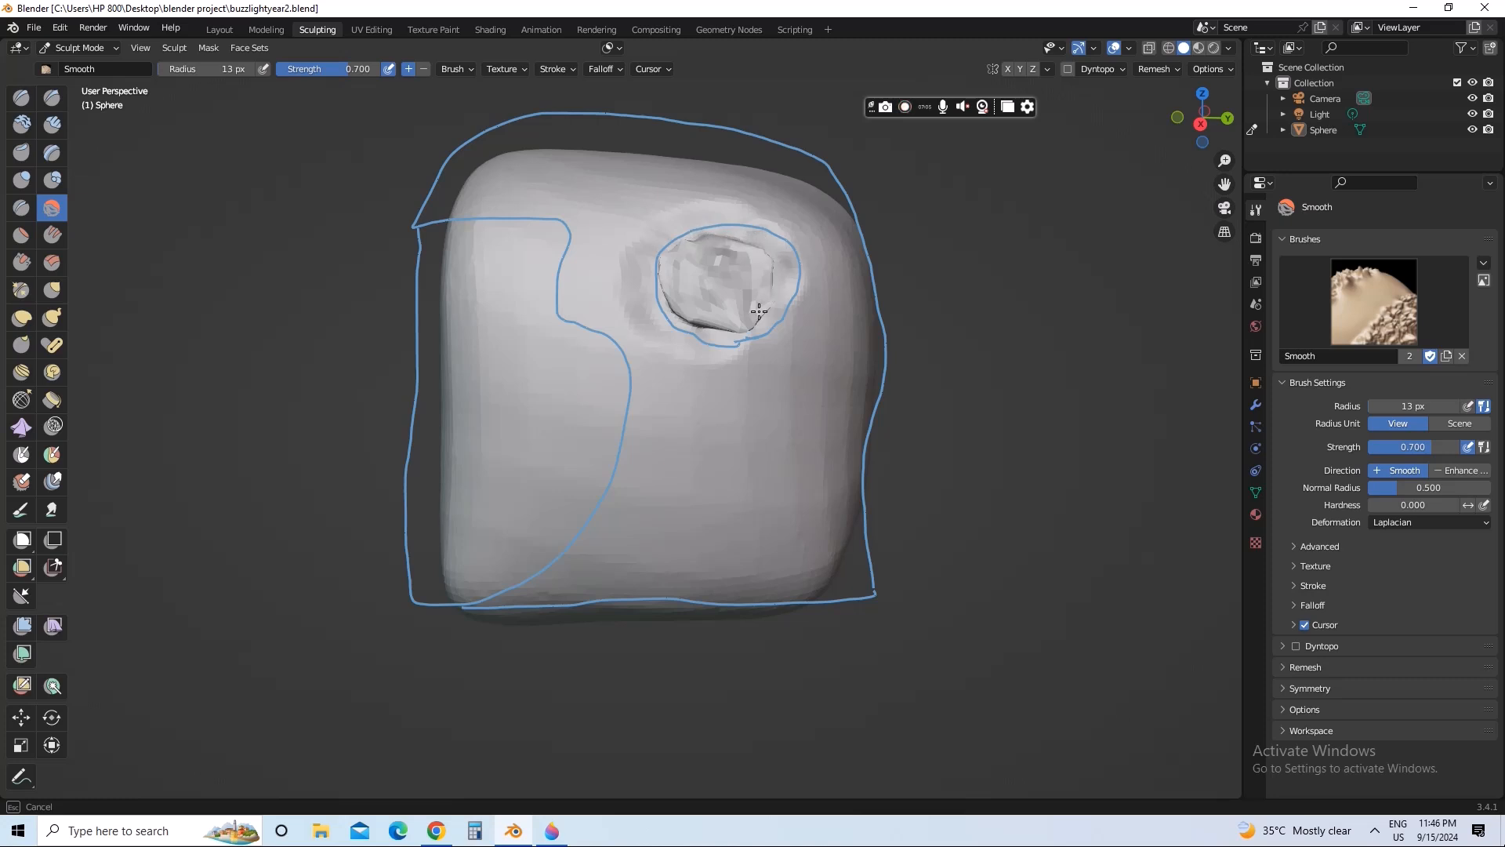
{"action": "mouse_move", "coordinate": [759, 311]}
{"action": "left_mouse_down"}
{"action": "mouse_move", "coordinate": [743, 328]}
{"action": "mouse_move", "coordinate": [727, 319]}
{"action": "left_mouse_up"}
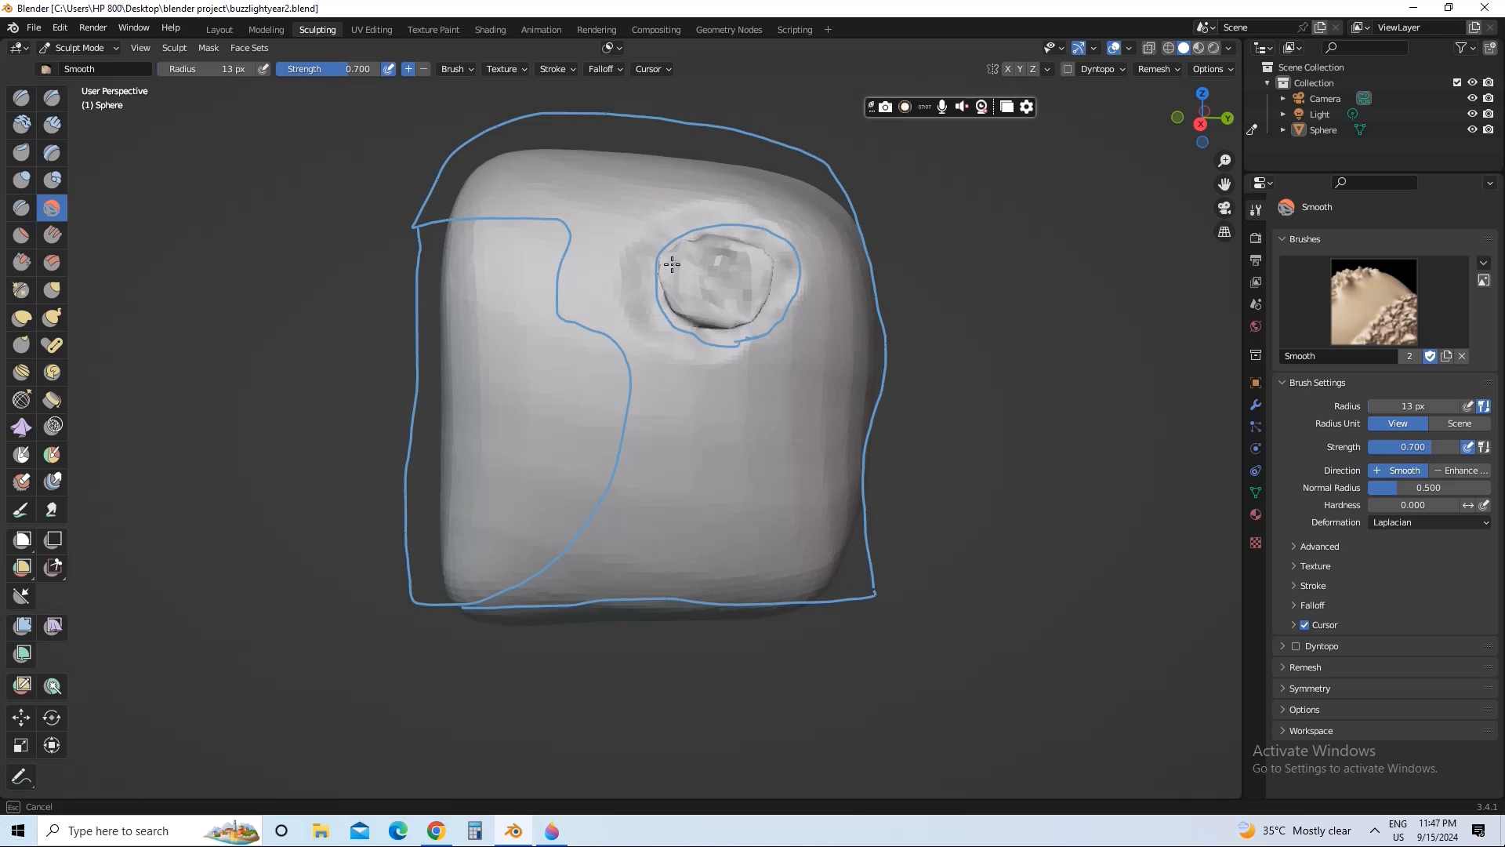
{"action": "mouse_move", "coordinate": [672, 265]}
{"action": "left_mouse_down"}
{"action": "mouse_move", "coordinate": [681, 254]}
{"action": "mouse_move", "coordinate": [670, 265]}
{"action": "mouse_move", "coordinate": [715, 302]}
{"action": "mouse_move", "coordinate": [689, 326]}
{"action": "mouse_move", "coordinate": [734, 317]}
{"action": "mouse_move", "coordinate": [759, 255]}
{"action": "mouse_move", "coordinate": [707, 244]}
{"action": "mouse_move", "coordinate": [748, 245]}
{"action": "left_mouse_up"}
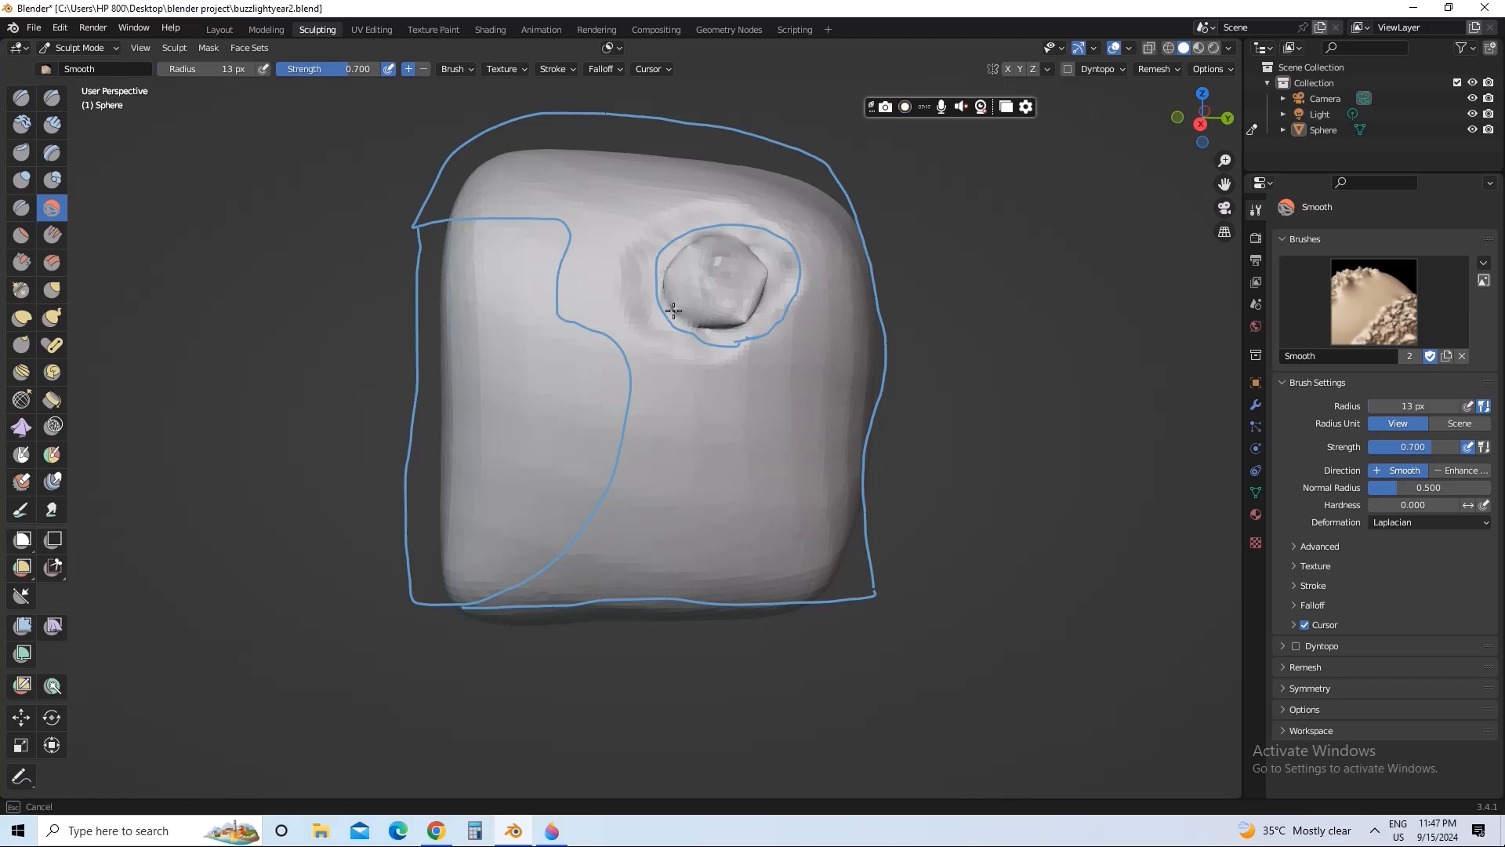
{"action": "left_click_drag", "start_coordinate": [719, 323], "coordinate": [759, 303]}
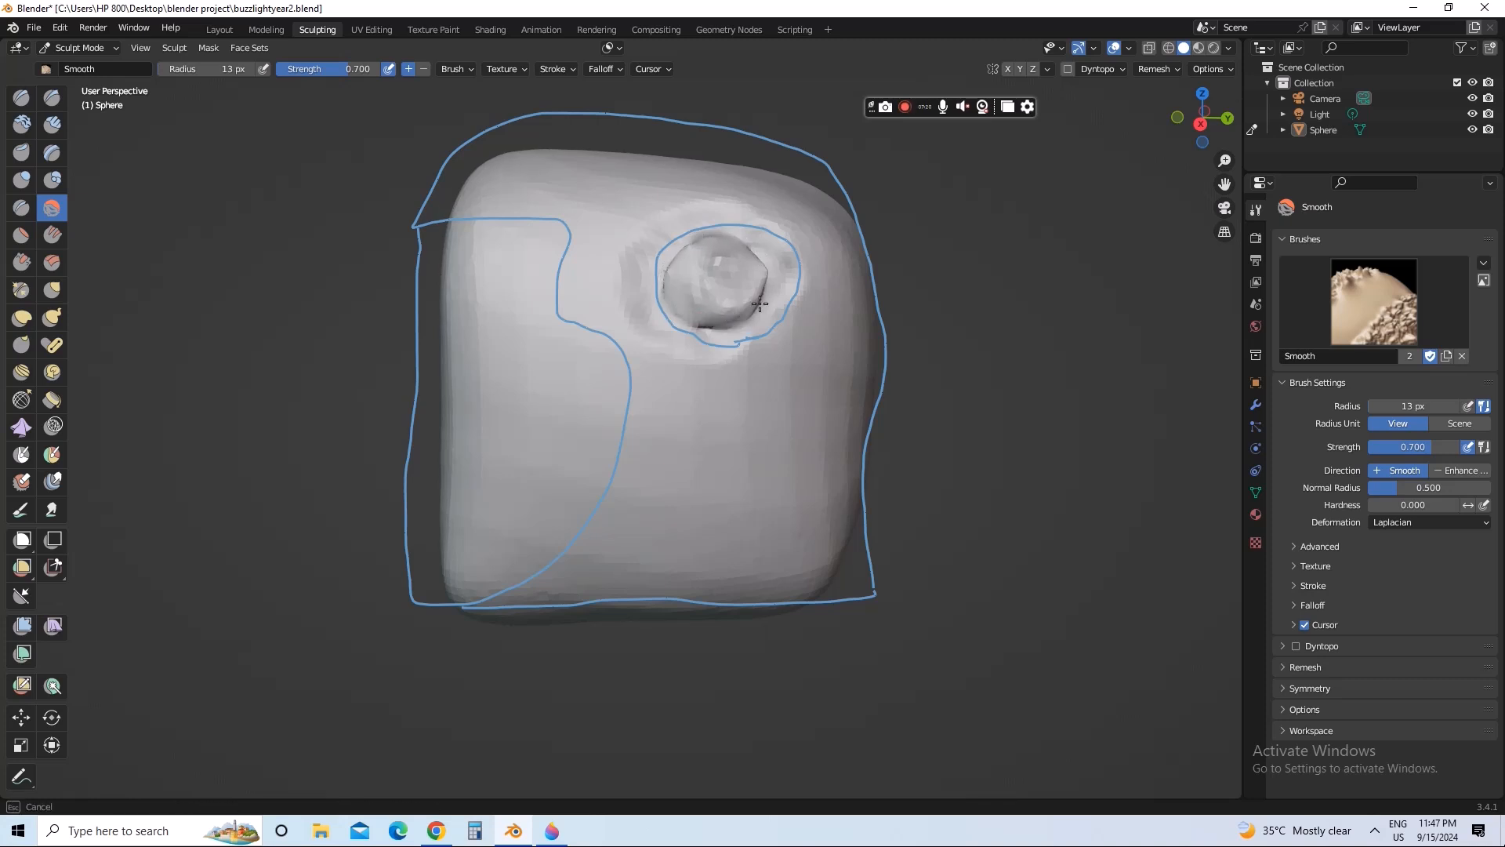
{"action": "left_click_drag", "start_coordinate": [694, 254], "coordinate": [691, 256]}
{"action": "mouse_move", "coordinate": [710, 330]}
{"action": "middle_mouse_down"}
{"action": "mouse_move", "coordinate": [744, 350]}
{"action": "mouse_move", "coordinate": [714, 357]}
{"action": "middle_mouse_up"}
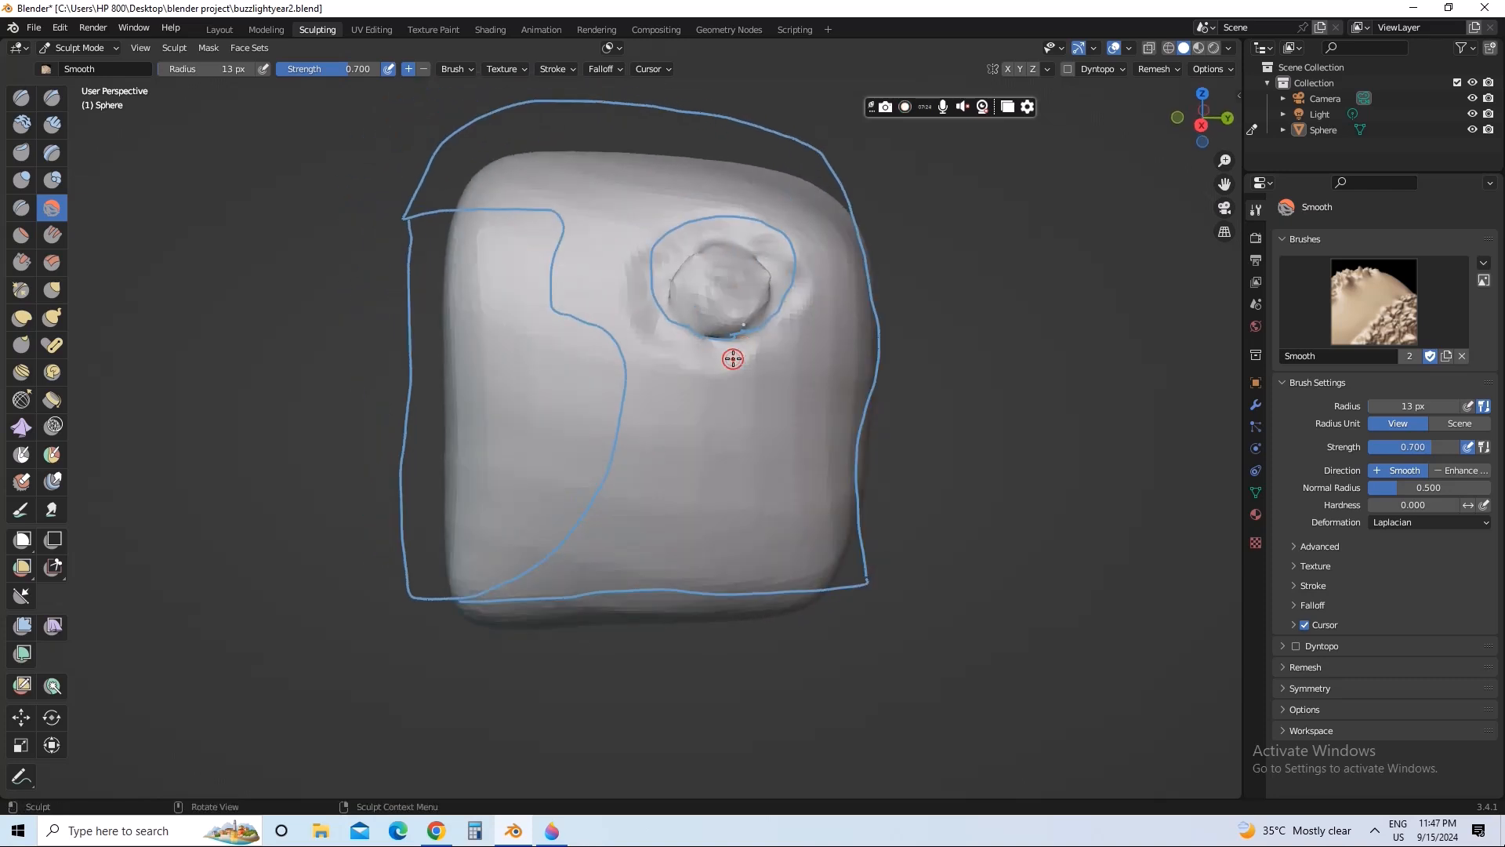
Reopen the last saved buzzlightyear2.blend, discarding the unsaved smoothing of the ear
{"action": "left_click", "coordinate": [34, 27]}
{"action": "mouse_move", "coordinate": [94, 78]}
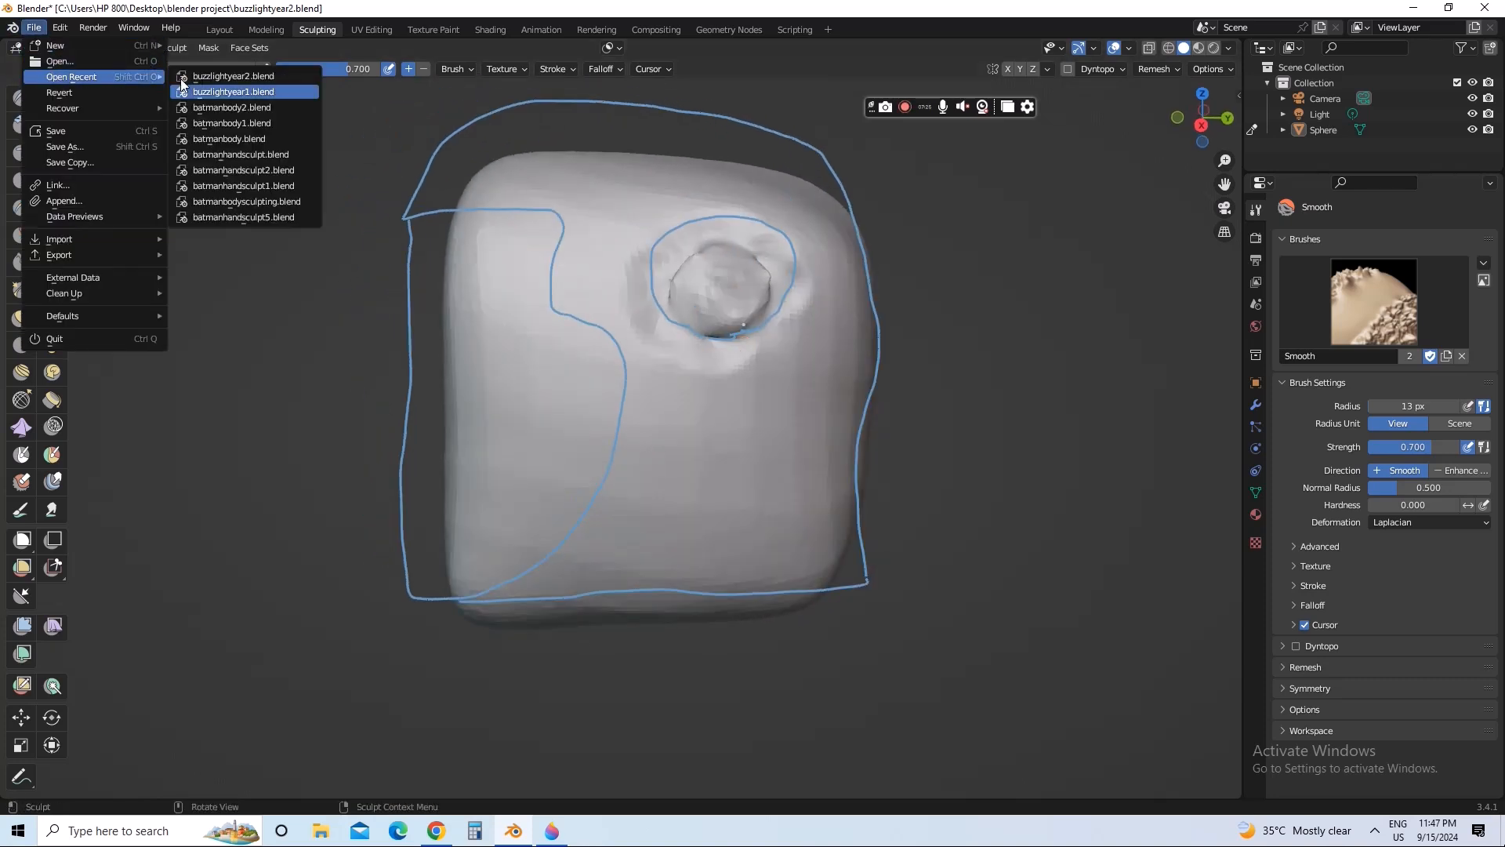
{"action": "left_click", "coordinate": [185, 77]}
{"action": "left_click", "coordinate": [771, 440]}
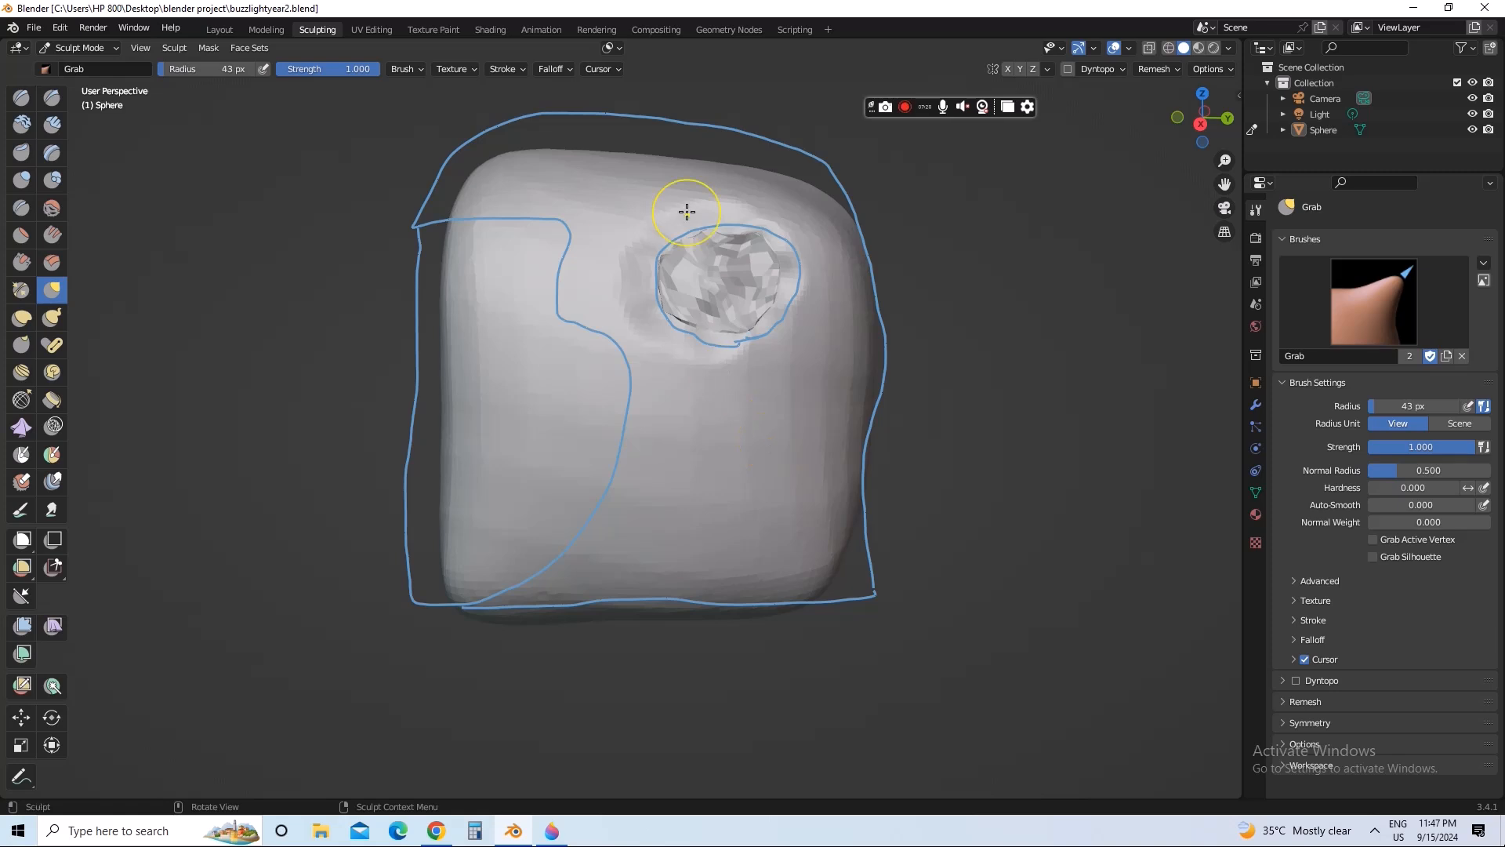
Smooth the rough recessed ear surface with the Smooth brush at strength 0.204 and 21 px radius
{"action": "mouse_move", "coordinate": [755, 229]}
{"action": "middle_mouse_down"}
{"action": "mouse_move", "coordinate": [682, 431]}
{"action": "mouse_move", "coordinate": [632, 288]}
{"action": "middle_mouse_up"}
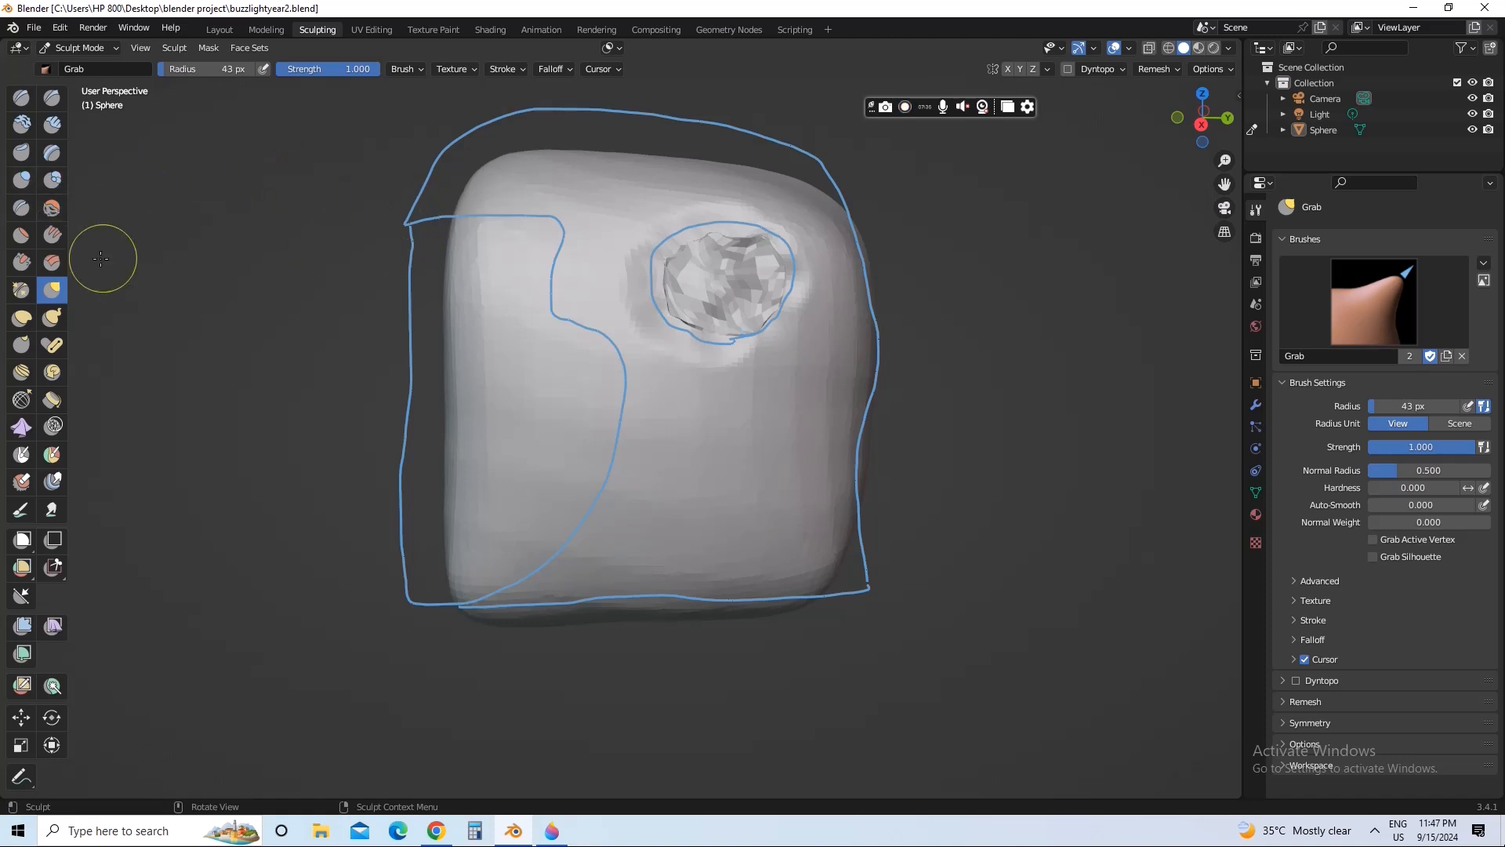
{"action": "left_click", "coordinate": [58, 210]}
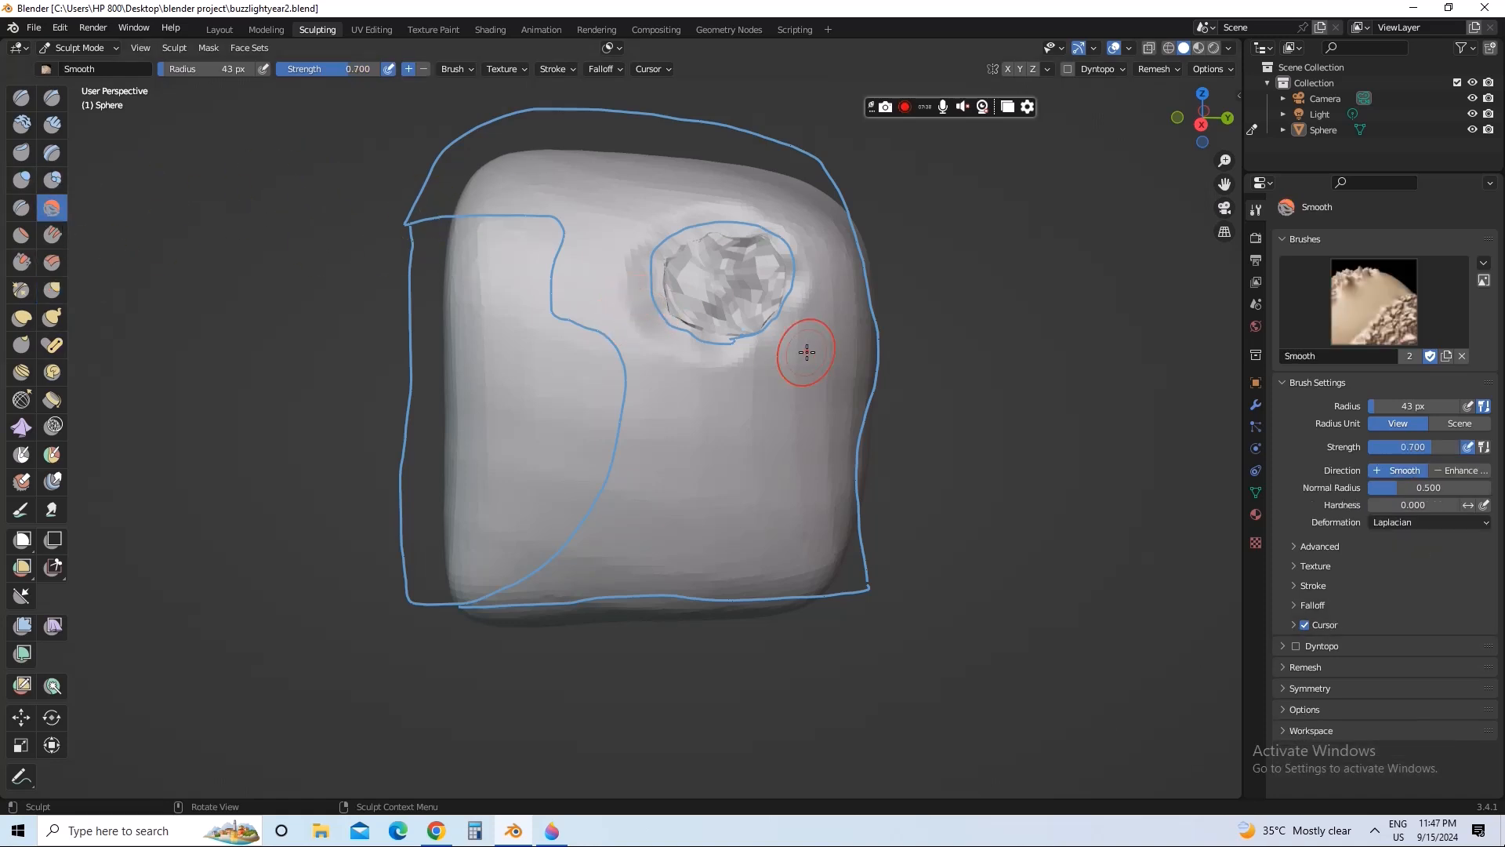
{"action": "left_click_drag", "start_coordinate": [1413, 447], "coordinate": [1379, 447]}
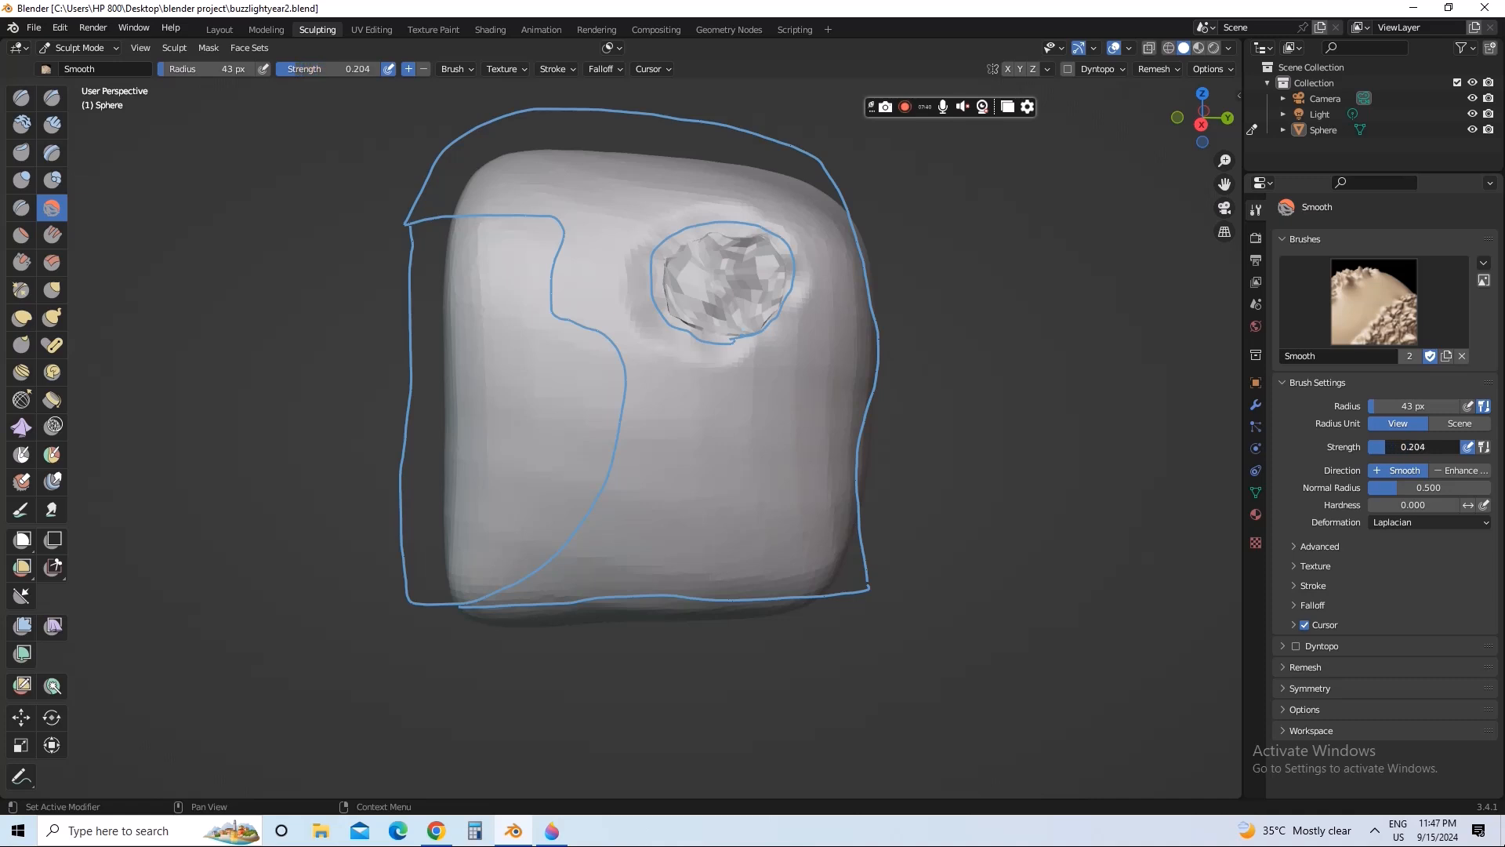
{"action": "key", "text": "f"}
{"action": "left_click", "coordinate": [960, 375]}
{"action": "mouse_move", "coordinate": [716, 276]}
{"action": "left_mouse_down"}
{"action": "mouse_move", "coordinate": [690, 268]}
{"action": "mouse_move", "coordinate": [680, 321]}
{"action": "left_mouse_up"}
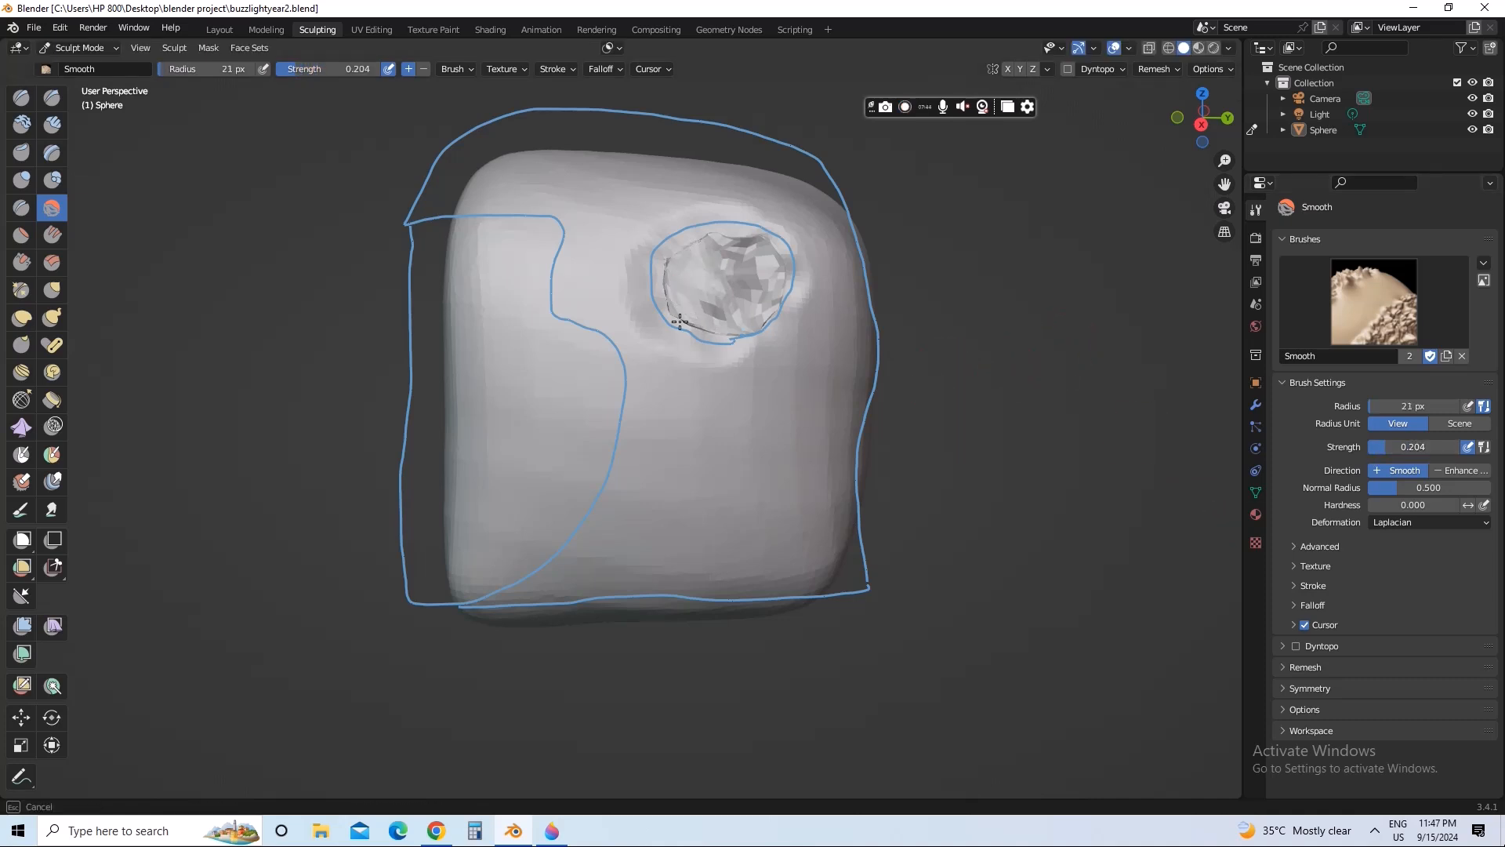
{"action": "mouse_move", "coordinate": [723, 248]}
{"action": "left_mouse_down"}
{"action": "mouse_move", "coordinate": [795, 245]}
{"action": "mouse_move", "coordinate": [745, 309]}
{"action": "mouse_move", "coordinate": [764, 312]}
{"action": "left_mouse_up"}
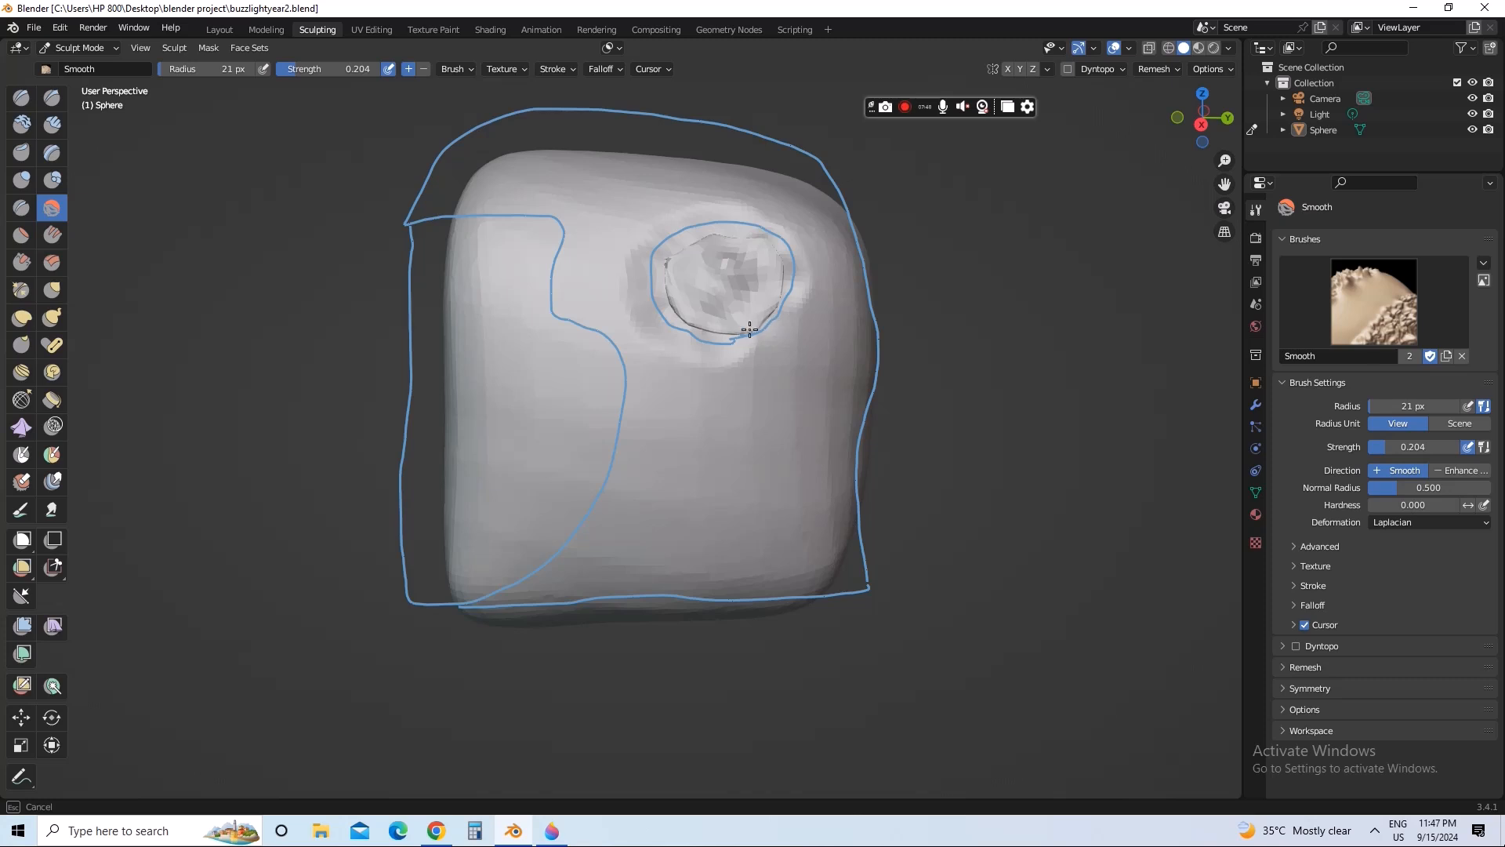
{"action": "left_click_drag", "start_coordinate": [750, 330], "coordinate": [672, 302]}
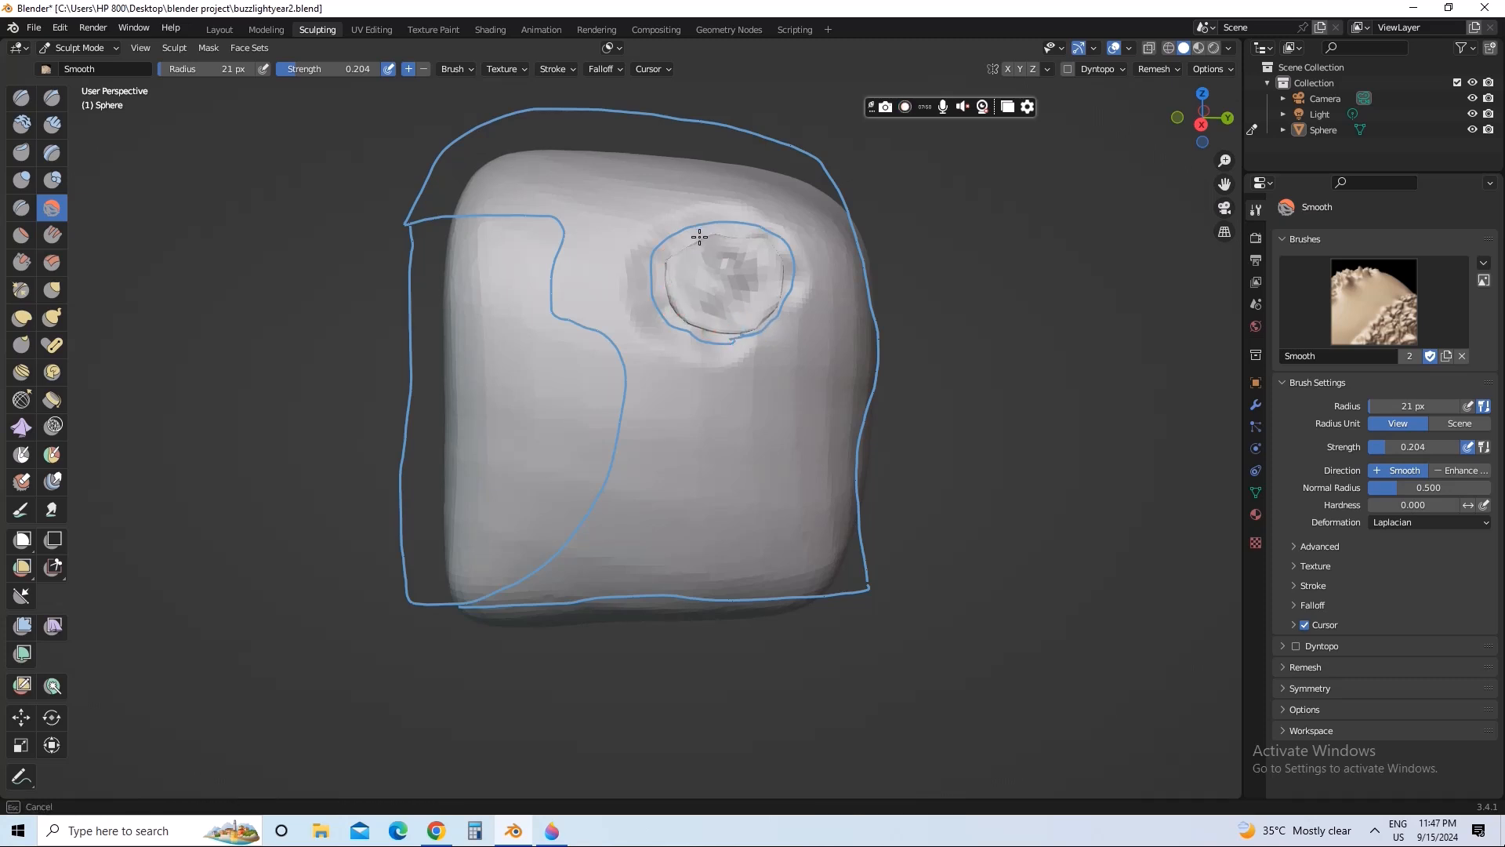
{"action": "mouse_move", "coordinate": [700, 236]}
{"action": "left_mouse_down"}
{"action": "mouse_move", "coordinate": [763, 242]}
{"action": "mouse_move", "coordinate": [707, 322]}
{"action": "mouse_move", "coordinate": [744, 289]}
{"action": "mouse_move", "coordinate": [739, 273]}
{"action": "mouse_move", "coordinate": [713, 258]}
{"action": "mouse_move", "coordinate": [689, 293]}
{"action": "left_mouse_up"}
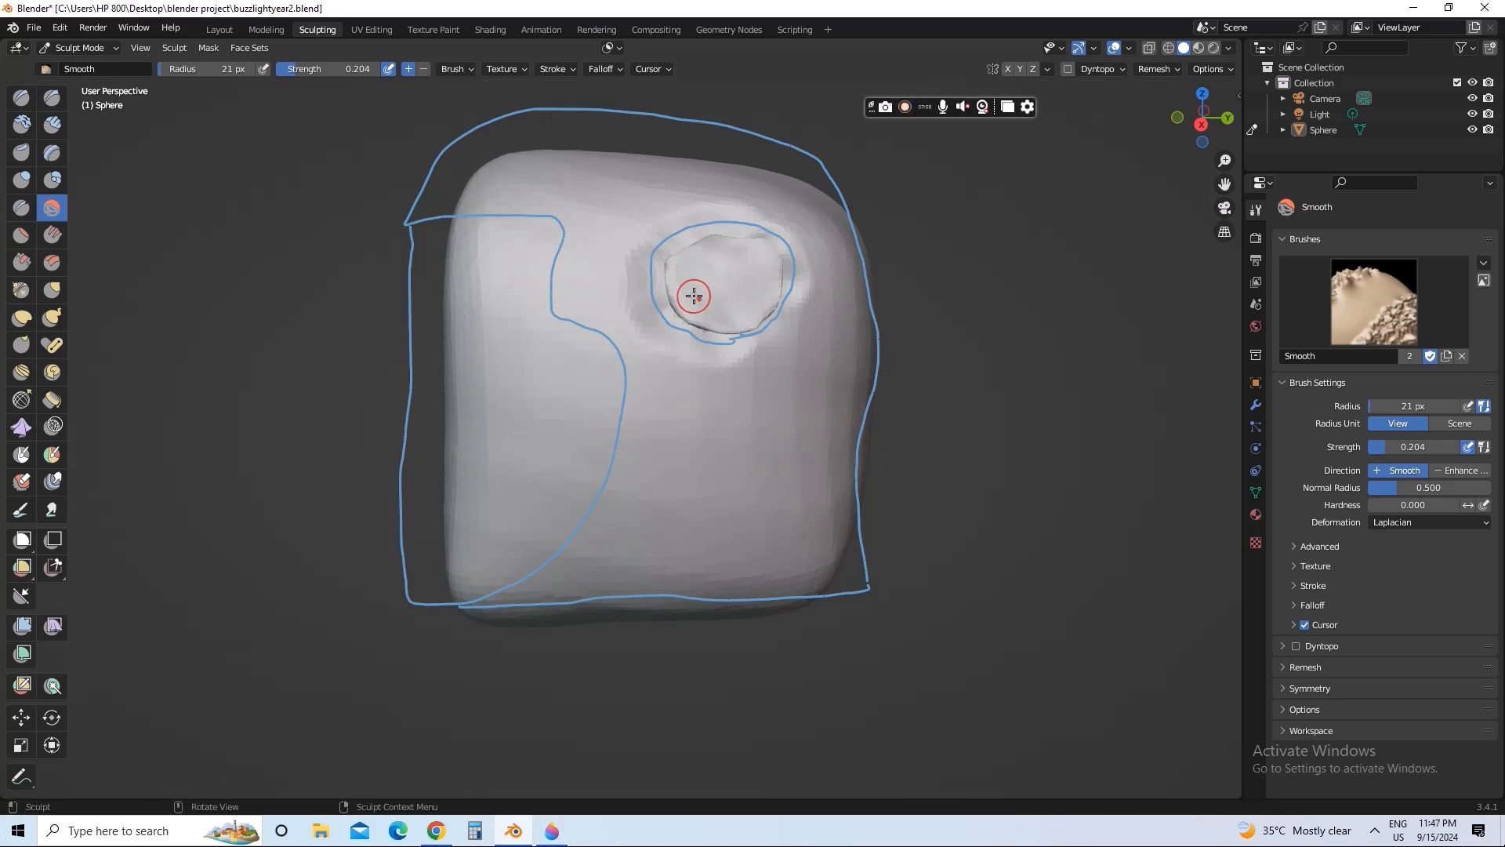
{"action": "mouse_move", "coordinate": [628, 452]}
{"action": "middle_mouse_down"}
{"action": "mouse_move", "coordinate": [698, 443]}
{"action": "mouse_move", "coordinate": [753, 541]}
{"action": "mouse_move", "coordinate": [739, 450]}
{"action": "mouse_move", "coordinate": [608, 437]}
{"action": "mouse_move", "coordinate": [649, 417]}
{"action": "mouse_move", "coordinate": [645, 437]}
{"action": "mouse_move", "coordinate": [659, 433]}
{"action": "middle_mouse_up"}
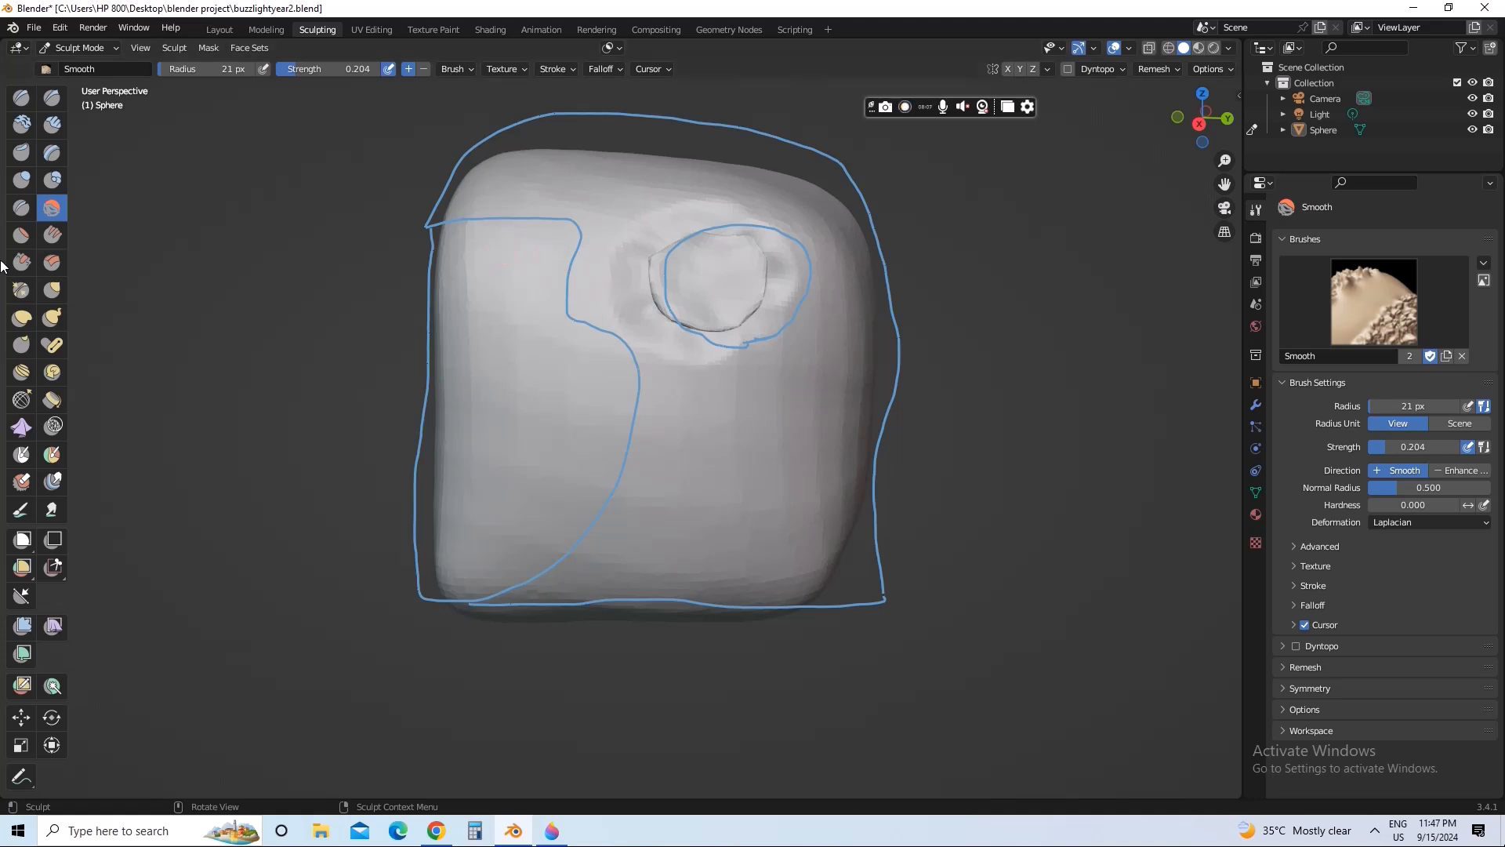
{"action": "middle_click_drag", "start_coordinate": [745, 242], "coordinate": [741, 237]}
Check the side-profile reference, and expand the ear's edge toward the round annotation outline with the Elastic Deform brush at 39 px radius
{"action": "left_click", "coordinate": [432, 831]}
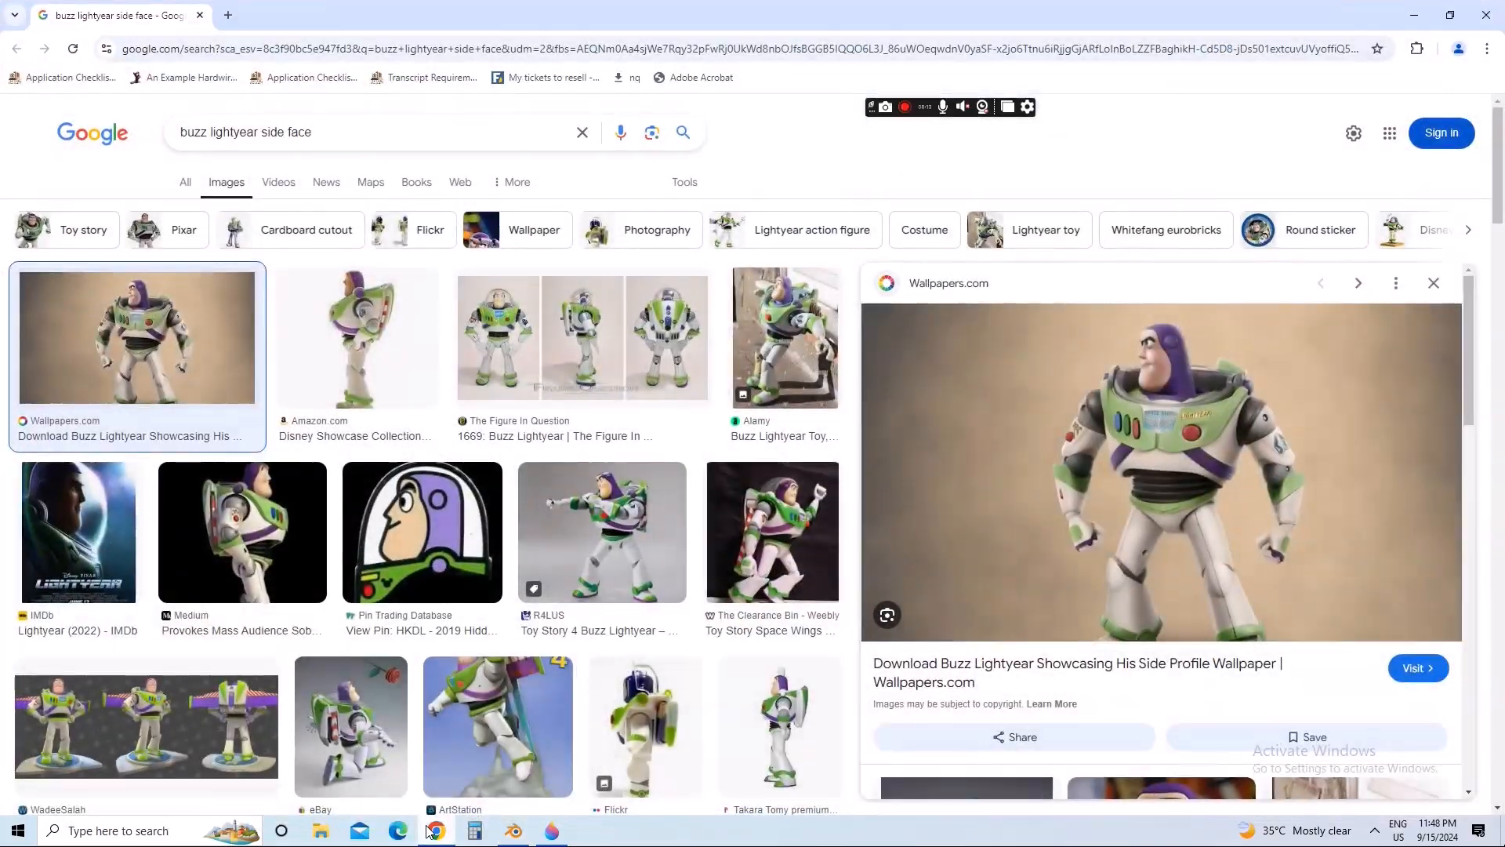
{"action": "left_click", "coordinate": [432, 831]}
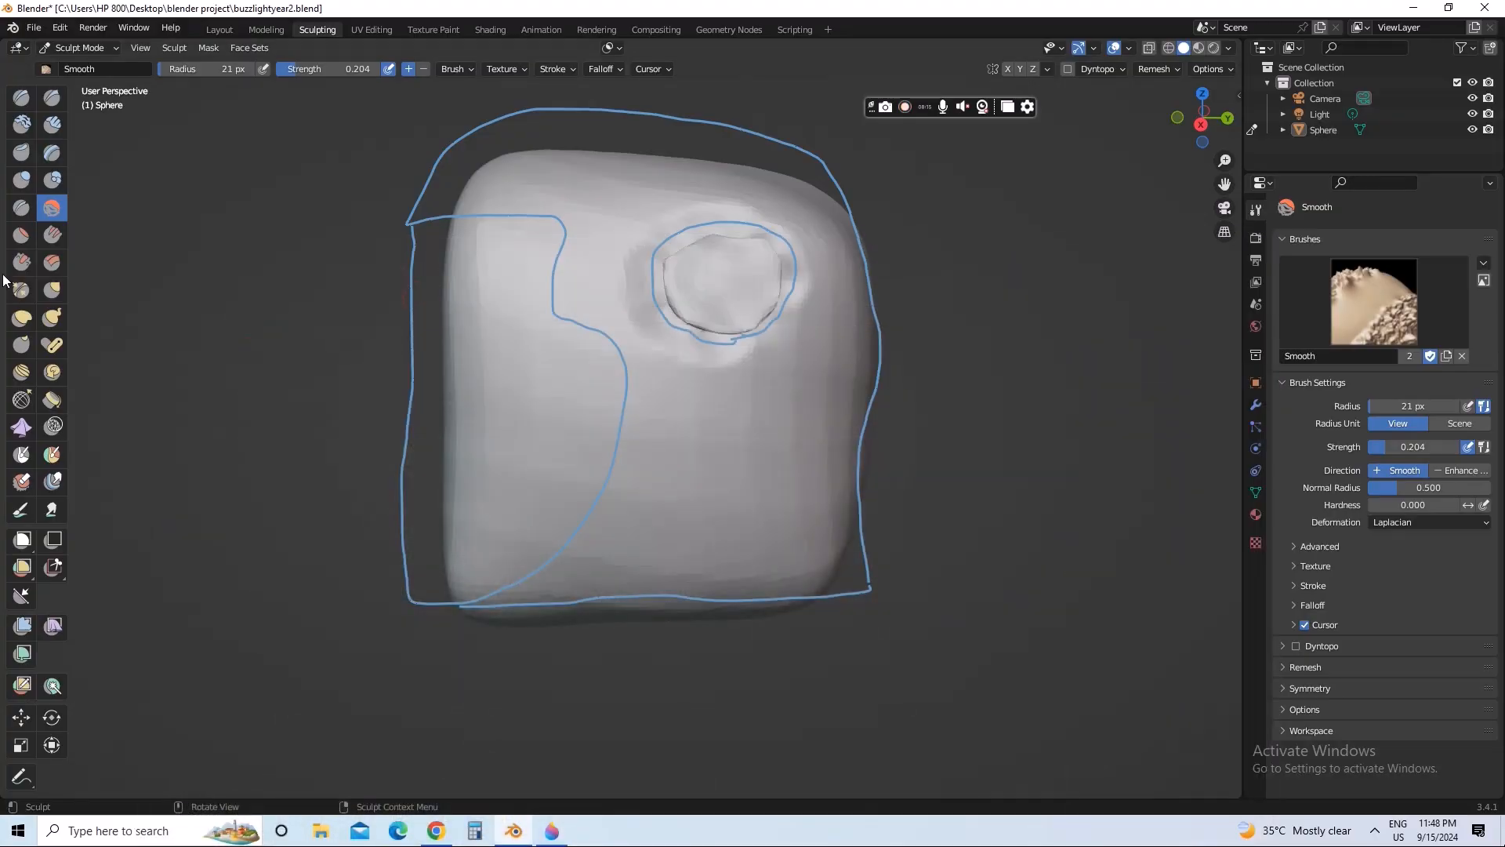
{"action": "left_click", "coordinate": [50, 290]}
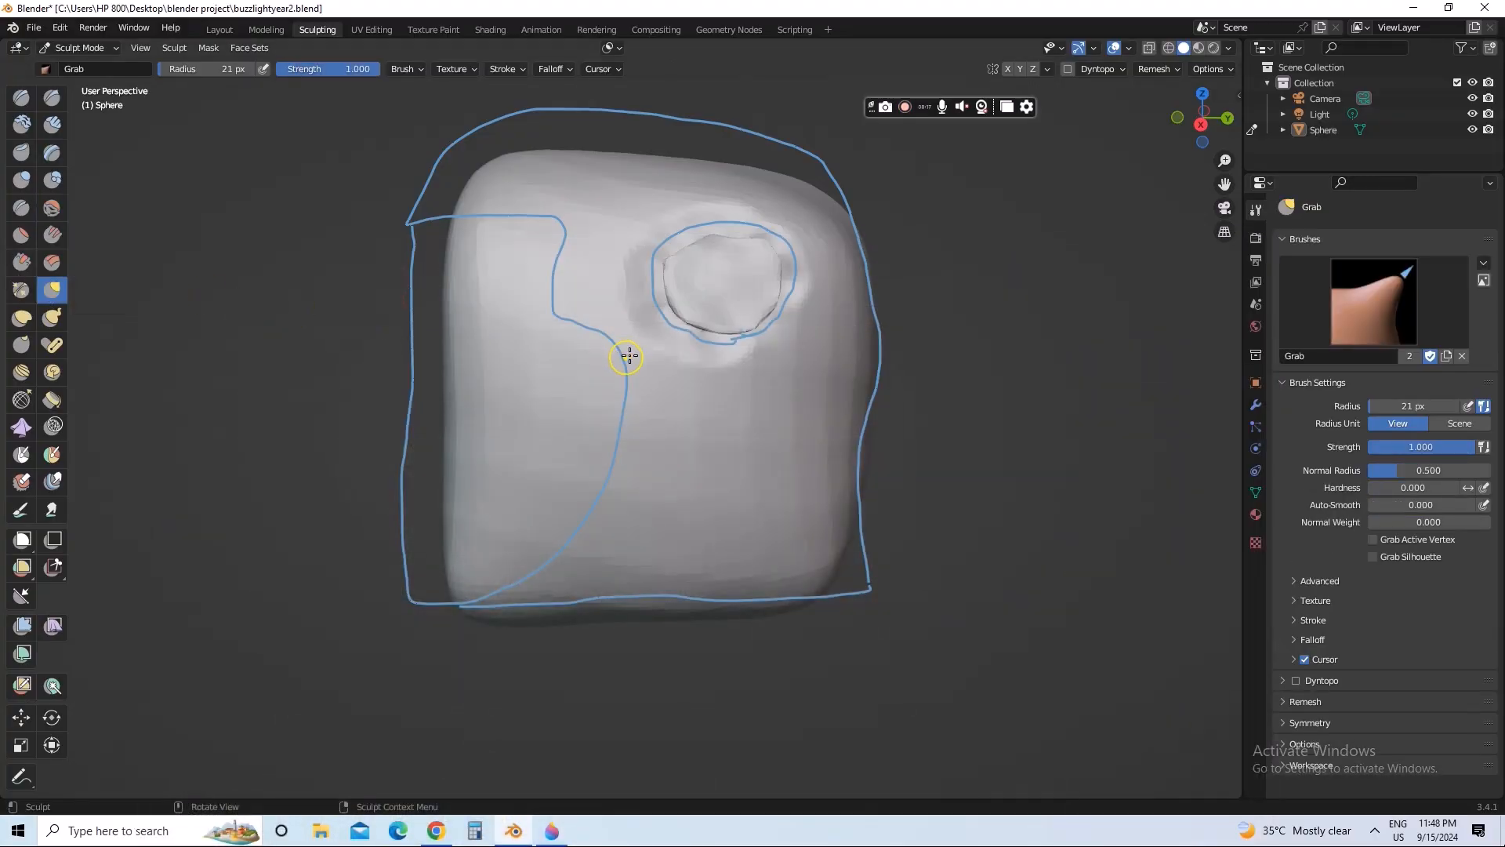
{"action": "left_click", "coordinate": [19, 318]}
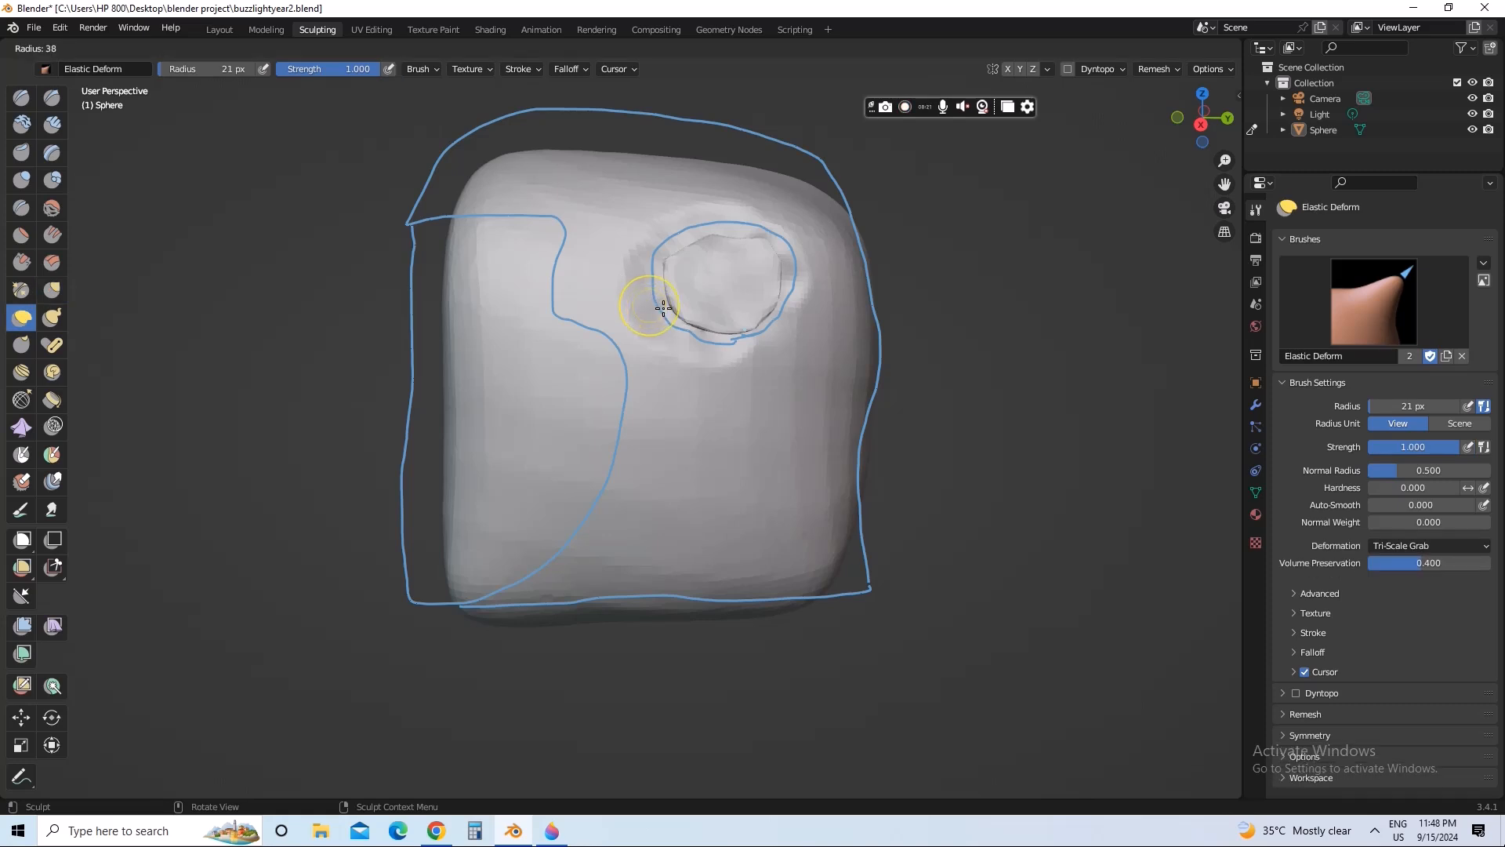
{"action": "key", "text": "f"}
{"action": "mouse_move", "coordinate": [662, 298]}
{"action": "left_mouse_down"}
{"action": "mouse_move", "coordinate": [658, 258]}
{"action": "mouse_move", "coordinate": [678, 236]}
{"action": "left_mouse_up"}
{"action": "left_click_drag", "start_coordinate": [696, 241], "coordinate": [696, 235]}
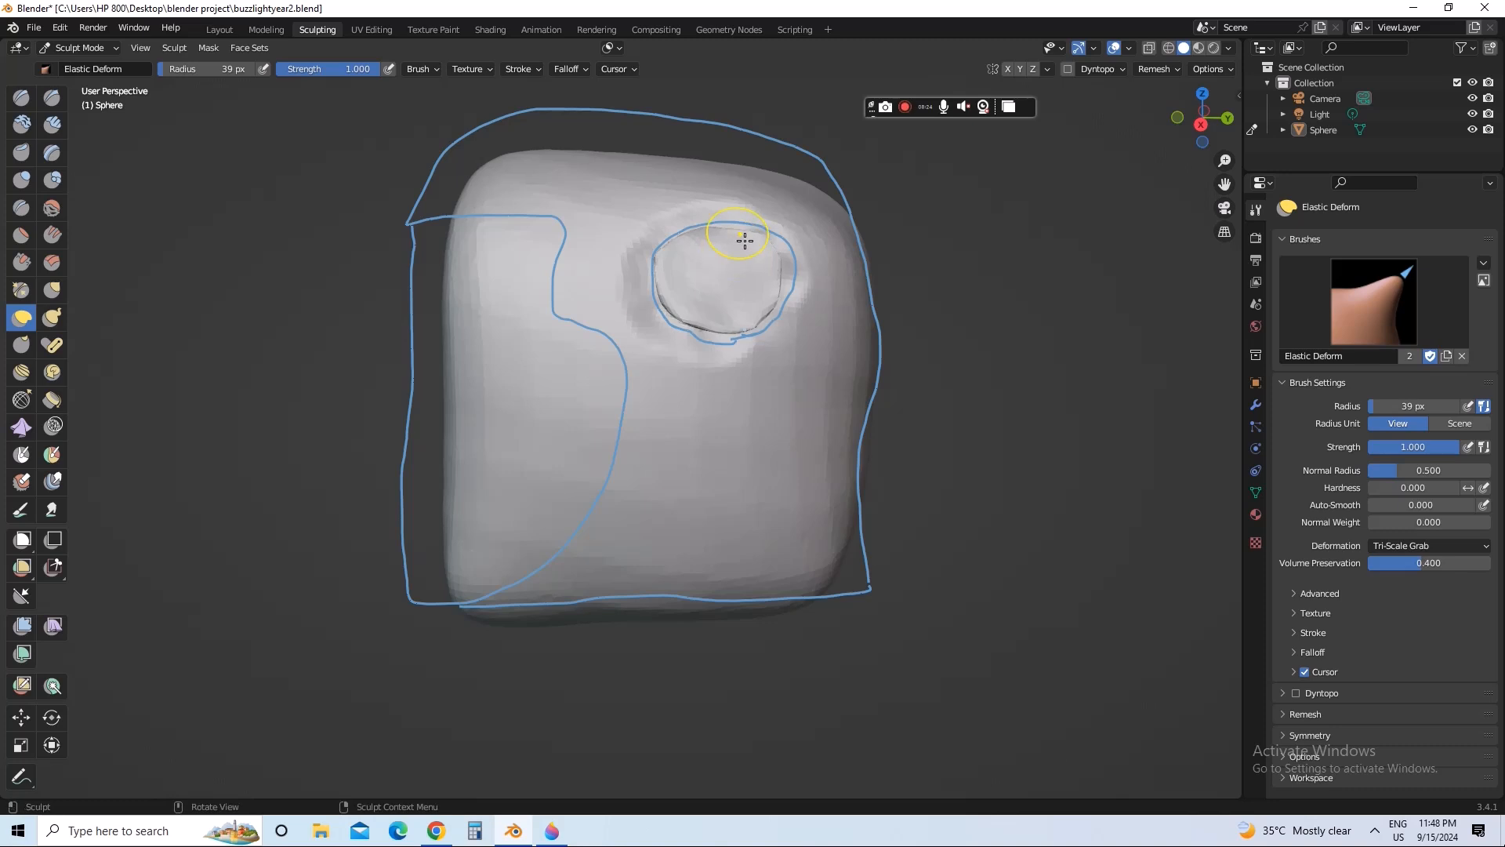
{"action": "left_click_drag", "start_coordinate": [759, 315], "coordinate": [672, 319]}
{"action": "left_click_drag", "start_coordinate": [675, 314], "coordinate": [671, 318]}
{"action": "left_click_drag", "start_coordinate": [702, 317], "coordinate": [754, 326]}
{"action": "left_click_drag", "start_coordinate": [759, 263], "coordinate": [762, 262]}
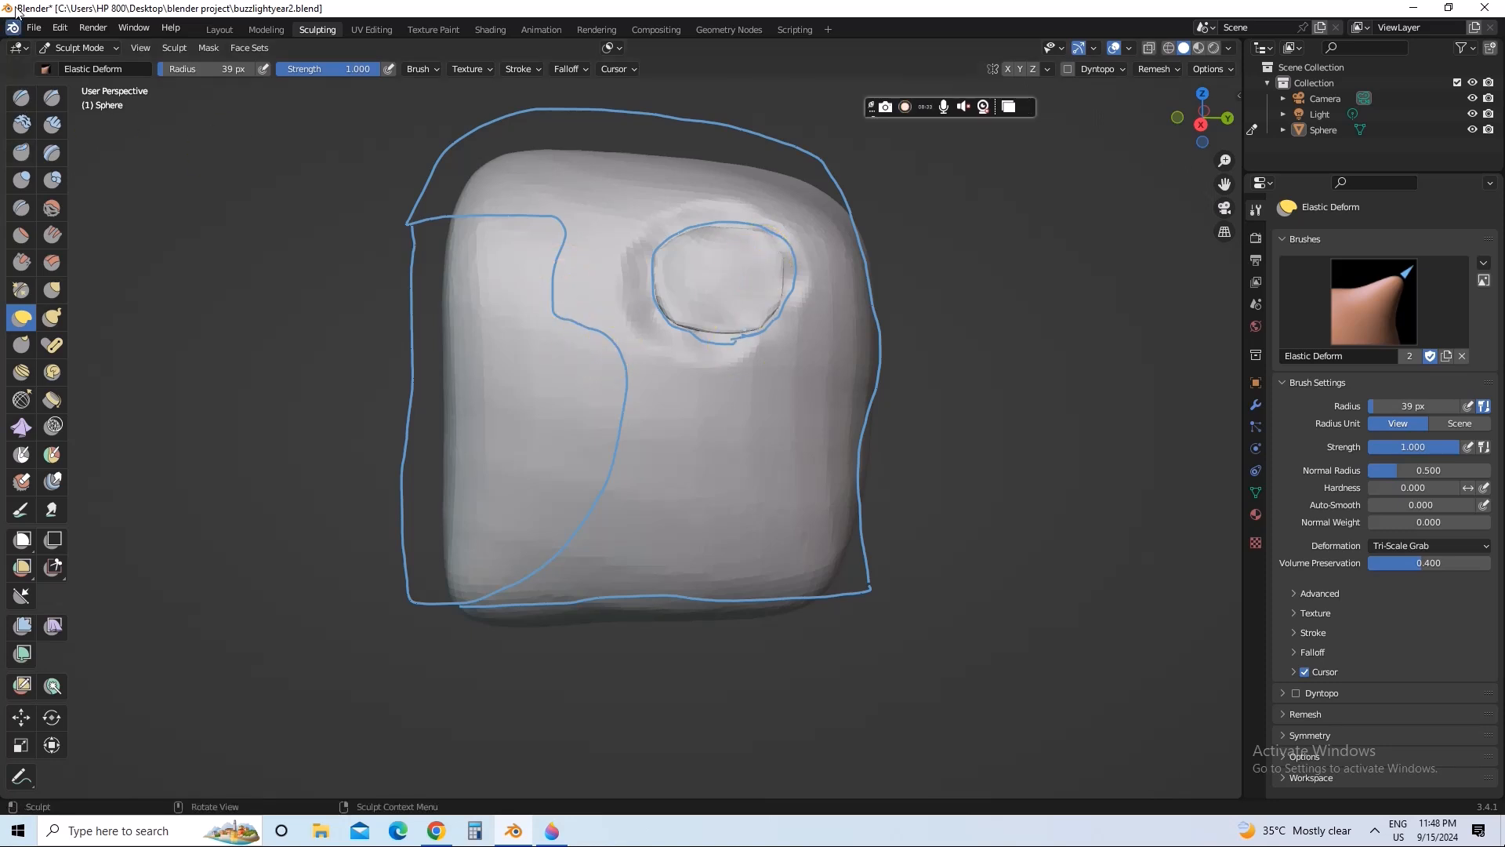
Save buzzlightyear2.blend with the smoothed and widened ear
{"action": "left_click", "coordinate": [34, 27]}
{"action": "left_click", "coordinate": [66, 131]}
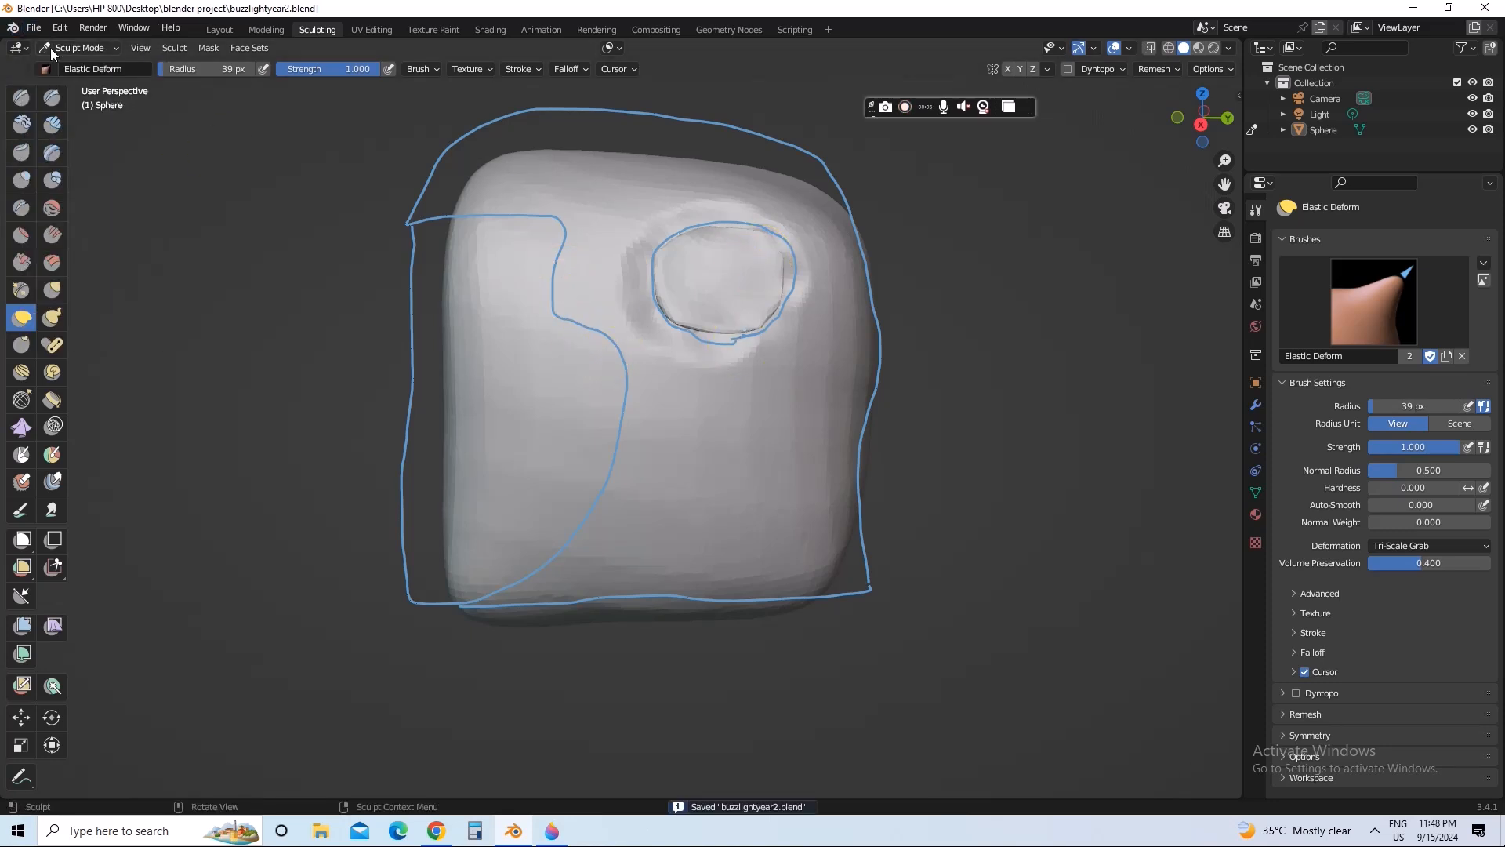
{"action": "left_click", "coordinate": [33, 27]}
{"action": "left_click", "coordinate": [72, 132]}
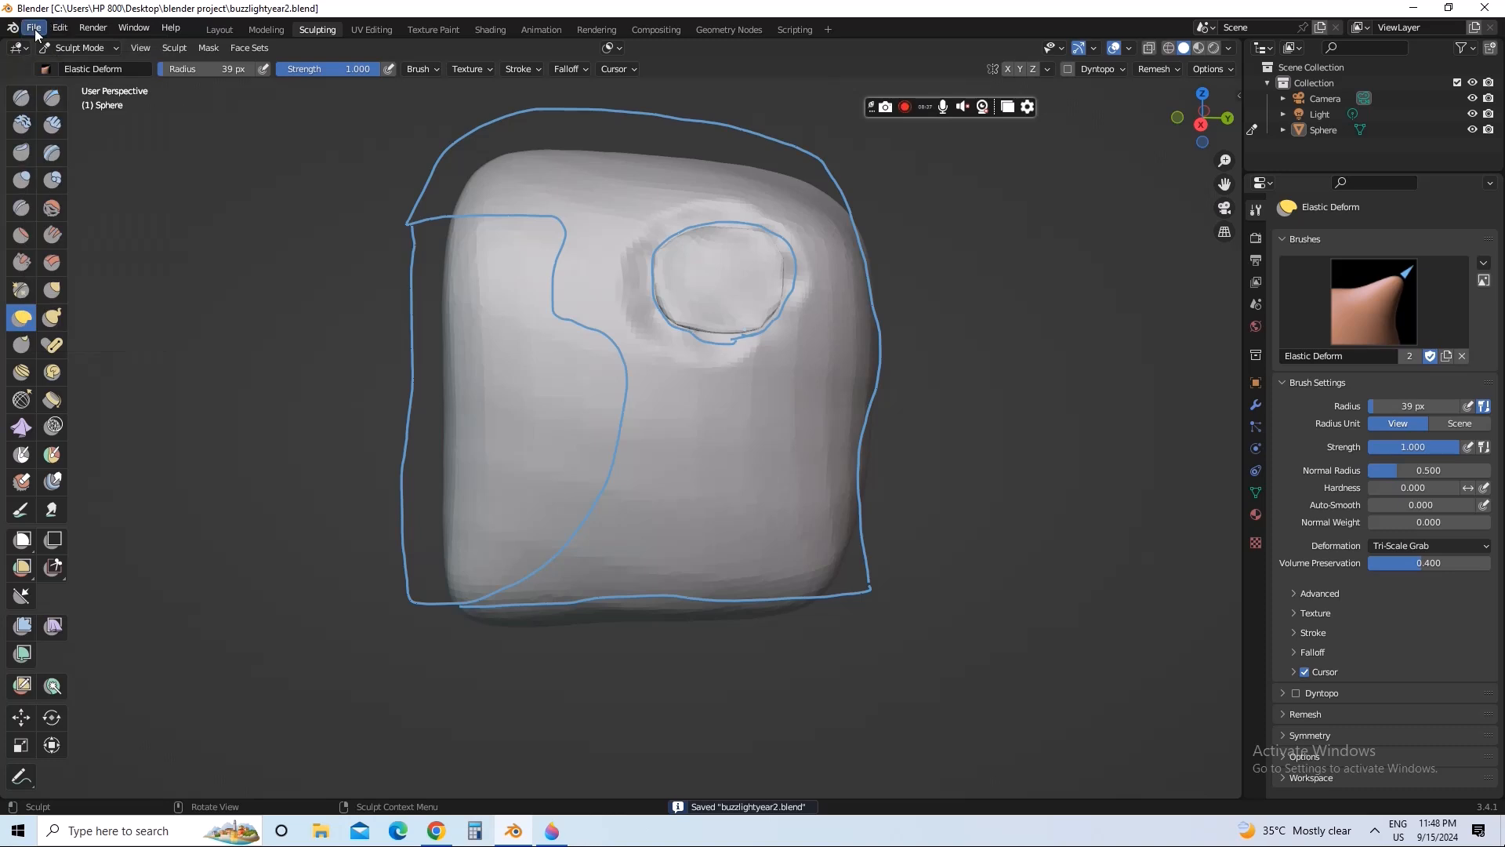
{"action": "left_click", "coordinate": [34, 27]}
{"action": "left_click", "coordinate": [76, 134]}
{"action": "left_click", "coordinate": [34, 27]}
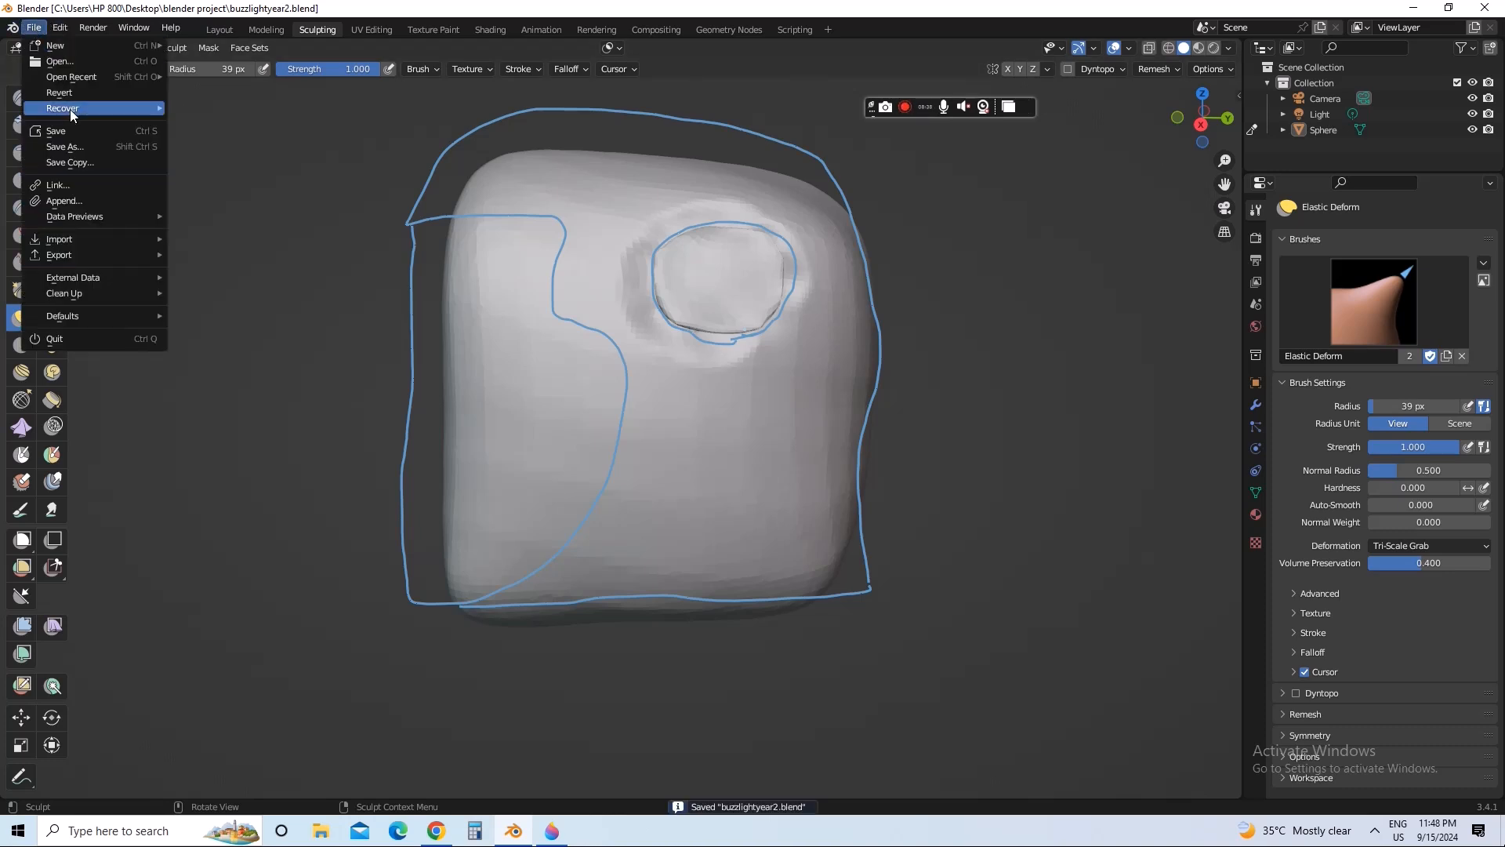
{"action": "left_click", "coordinate": [65, 125]}
{"action": "left_click", "coordinate": [33, 28]}
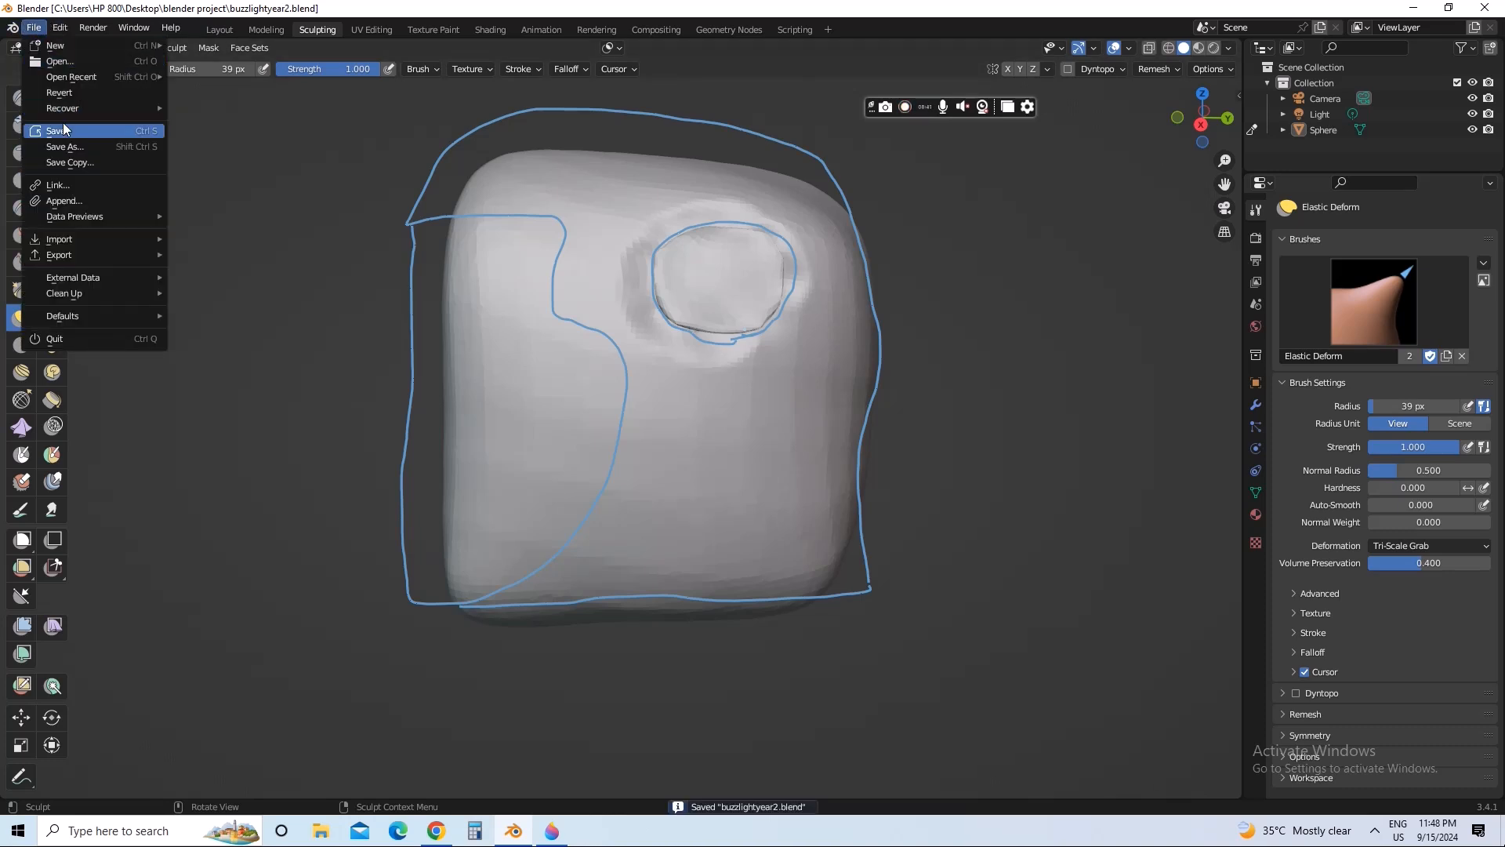
{"action": "left_click", "coordinate": [41, 133]}
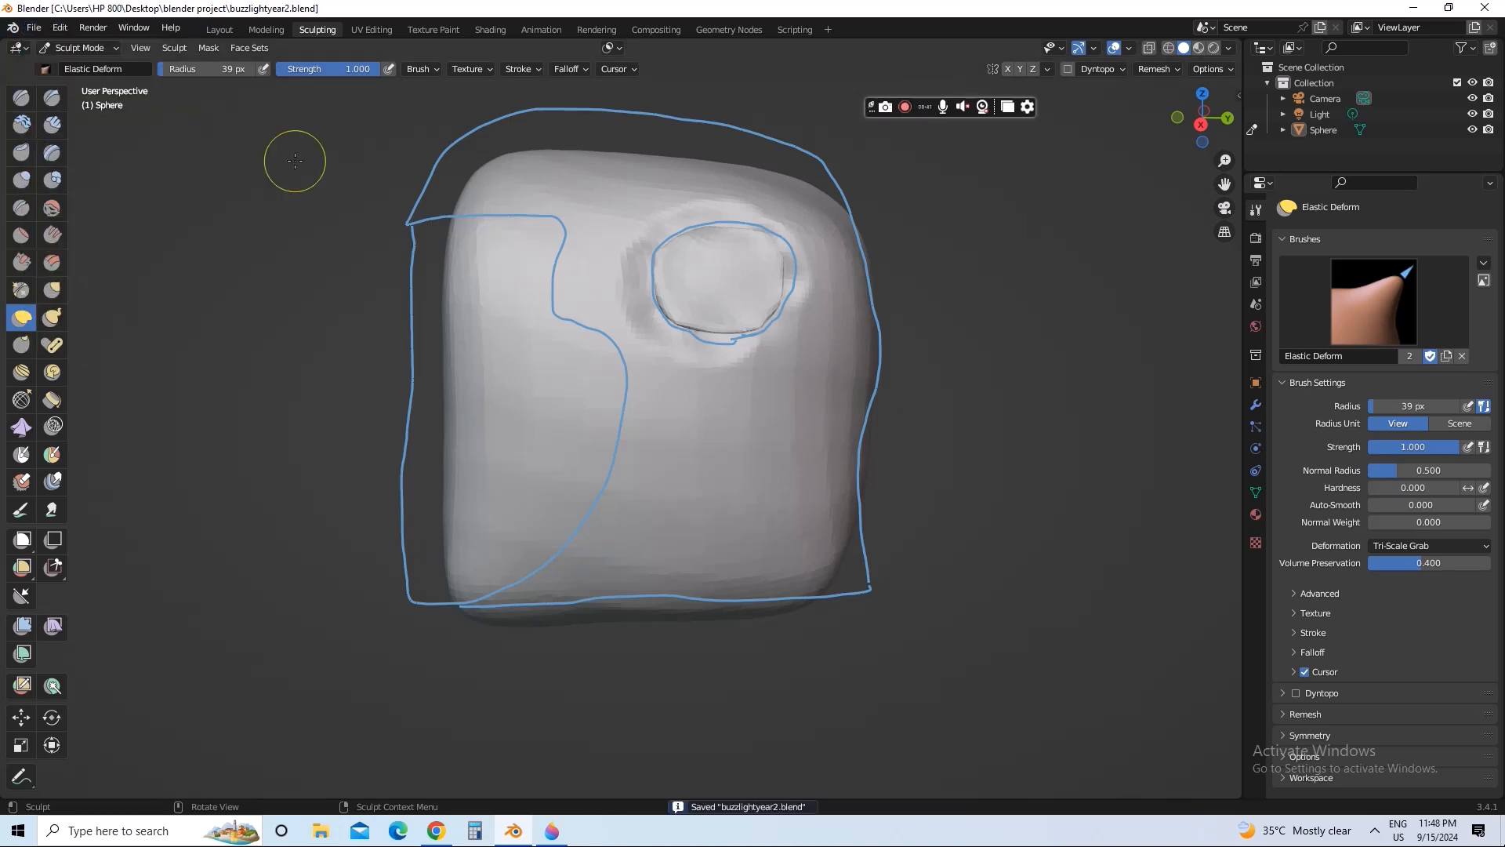
Build up the surface around the ear's rim with the Clay brush at 23 px radius and 0.500 strength
{"action": "left_click", "coordinate": [21, 124]}
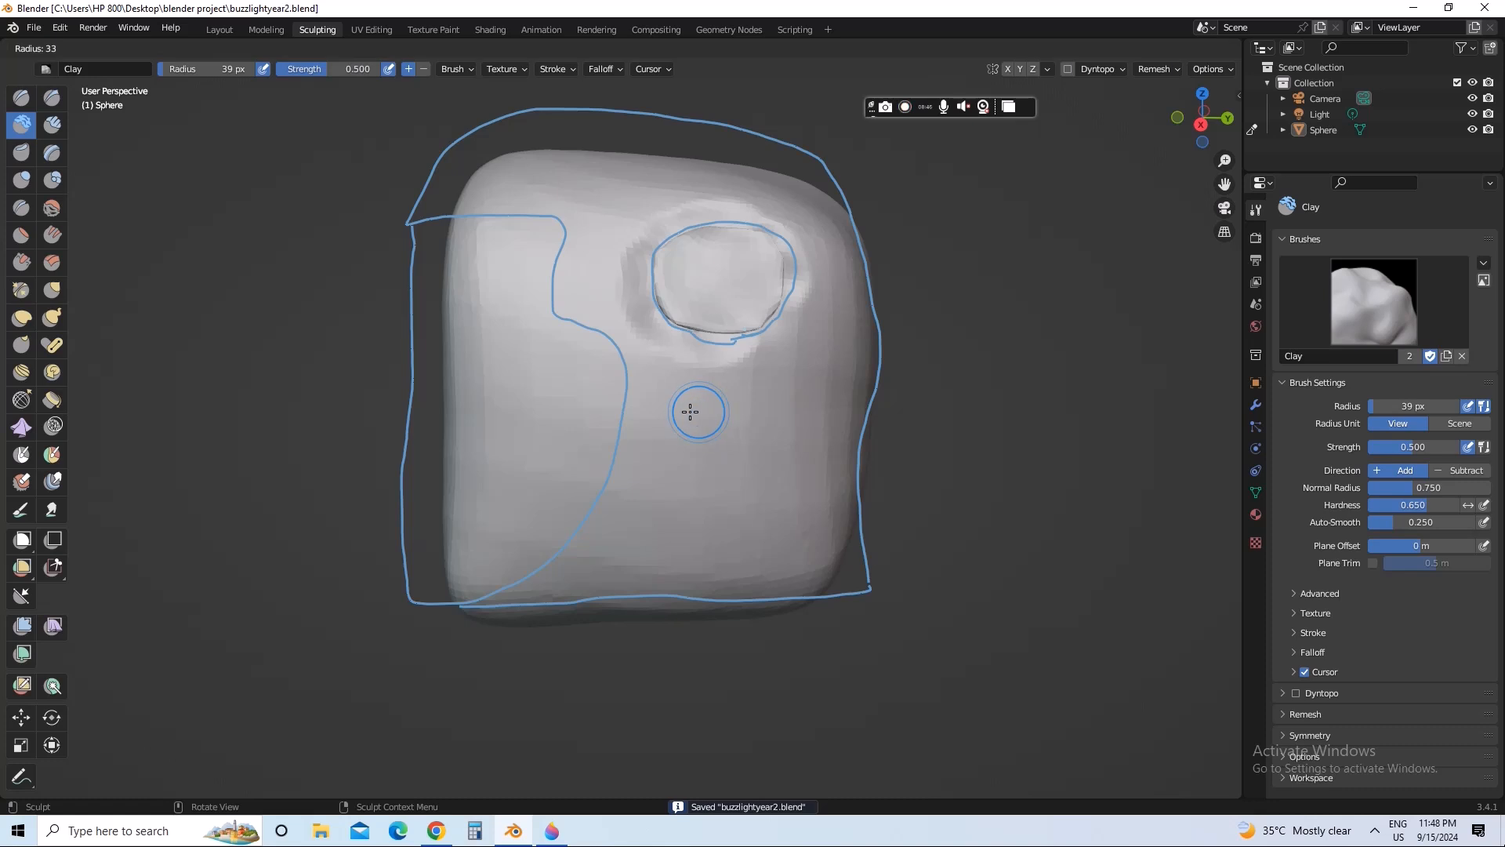
{"action": "mouse_move", "coordinate": [632, 269]}
{"action": "left_mouse_down"}
{"action": "mouse_move", "coordinate": [632, 308]}
{"action": "mouse_move", "coordinate": [665, 321]}
{"action": "mouse_move", "coordinate": [631, 264]}
{"action": "left_mouse_up"}
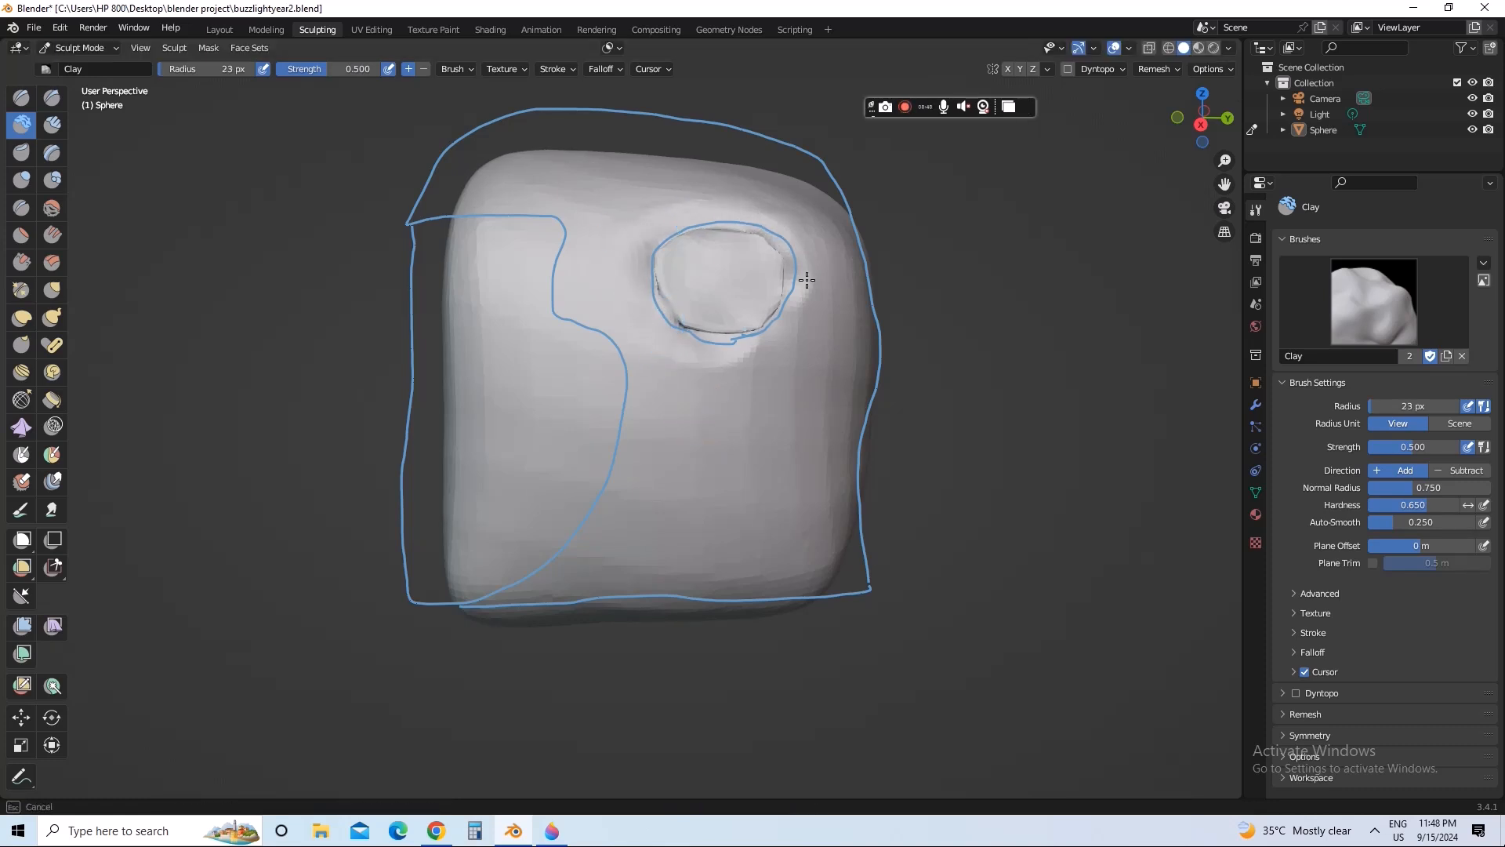
{"action": "mouse_move", "coordinate": [795, 291]}
{"action": "left_mouse_down"}
{"action": "mouse_move", "coordinate": [754, 344]}
{"action": "mouse_move", "coordinate": [679, 352]}
{"action": "mouse_move", "coordinate": [733, 350]}
{"action": "mouse_move", "coordinate": [681, 339]}
{"action": "left_mouse_up"}
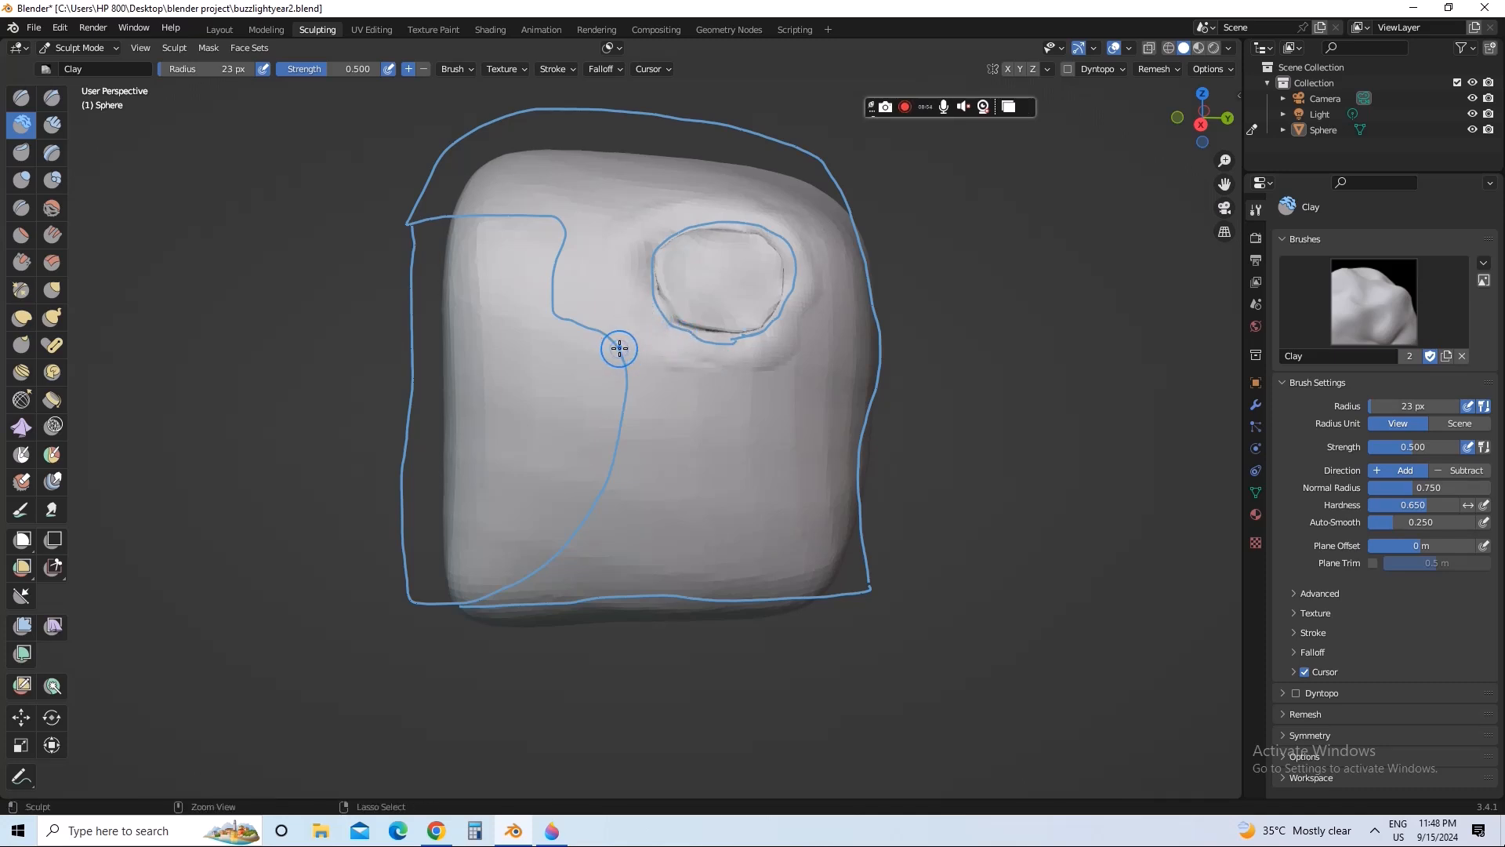
Undo the last Clay strokes and build up the surface around the ear's rim again with the Clay brush
{"action": "key", "text": "ctrl+z"}
{"action": "key", "text": "ctrl+z"}
{"action": "key", "text": "ctrl+z"}
{"action": "key", "text": "ctrl+z"}
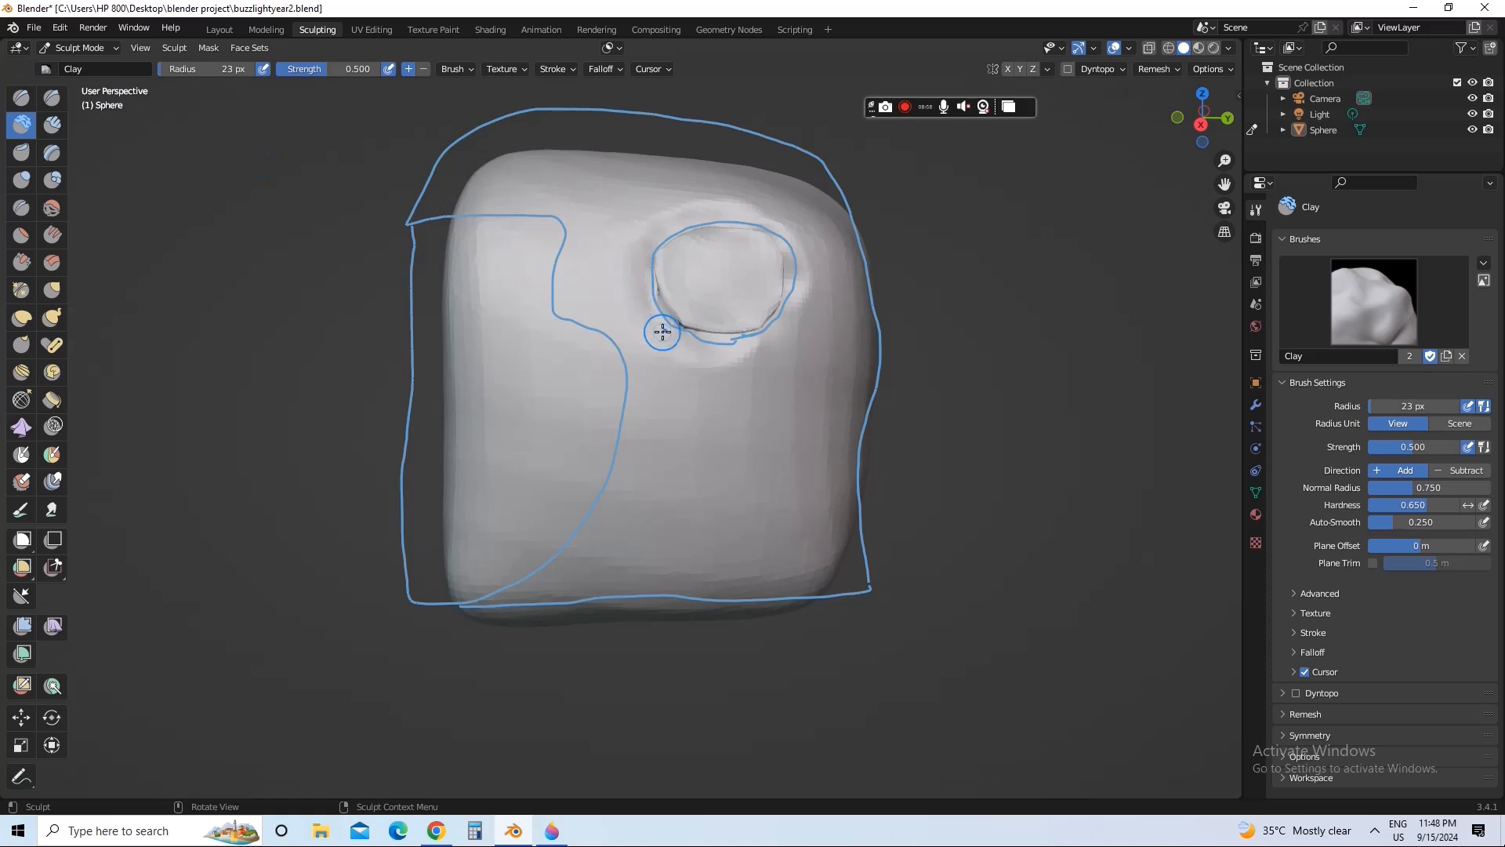
{"action": "left_click_drag", "start_coordinate": [664, 333], "coordinate": [644, 282]}
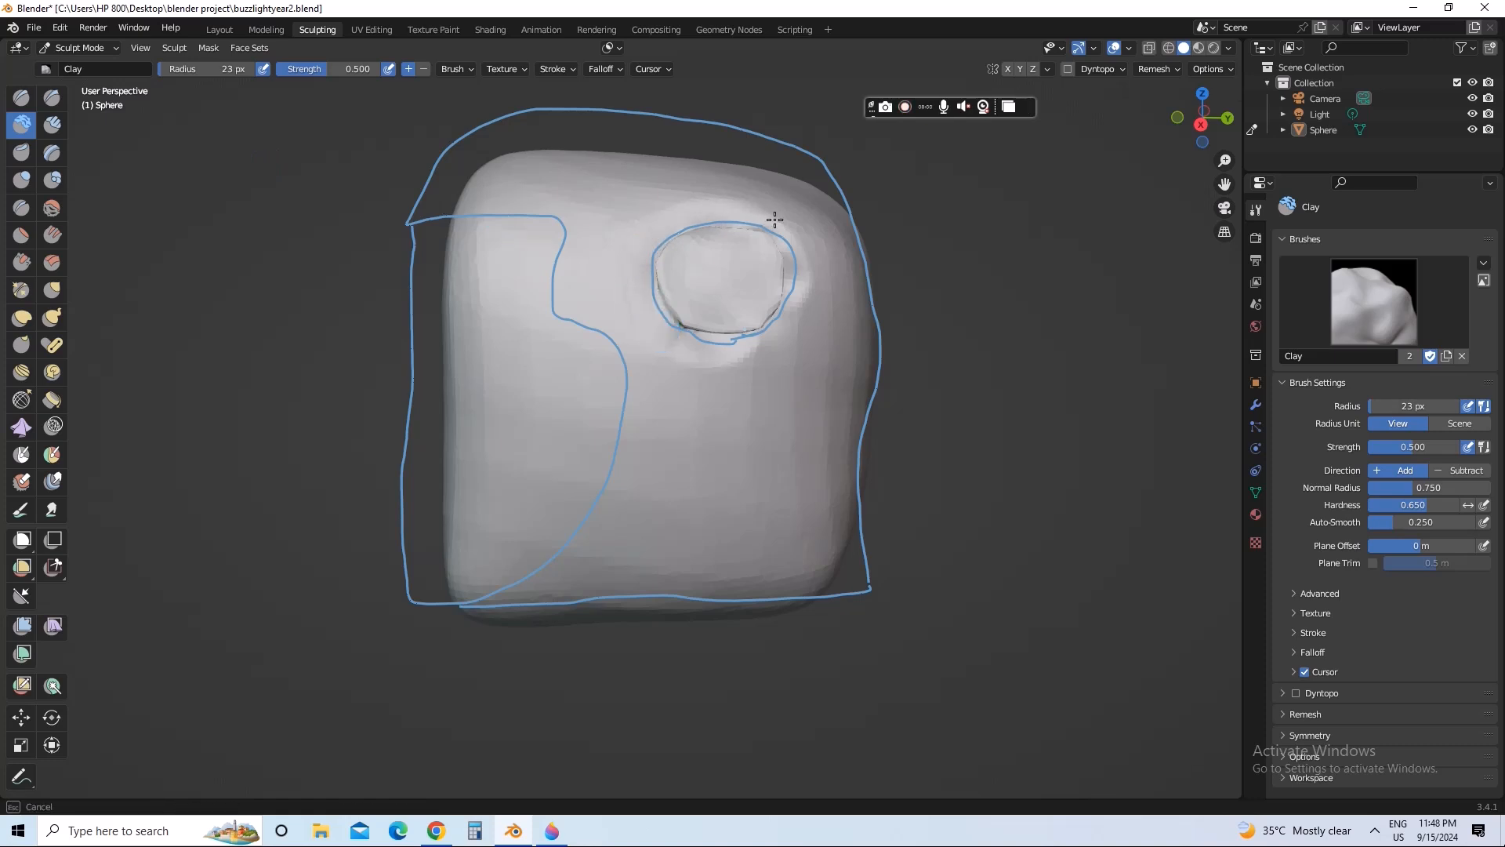
{"action": "mouse_move", "coordinate": [798, 272]}
{"action": "left_mouse_down"}
{"action": "mouse_move", "coordinate": [781, 319]}
{"action": "mouse_move", "coordinate": [697, 341]}
{"action": "left_mouse_up"}
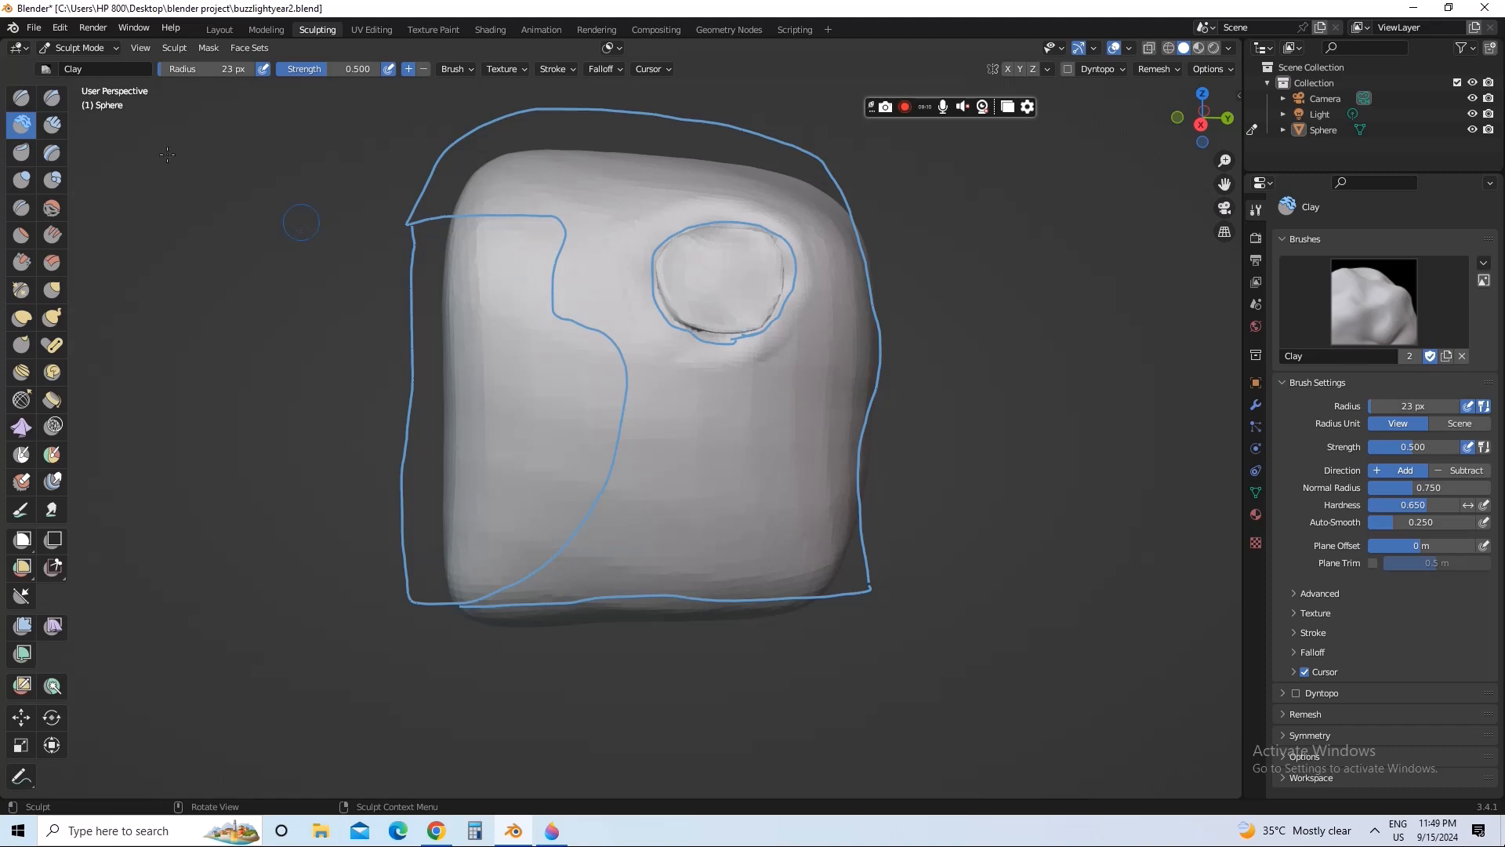
Add a new annotation layer for the Annotate tool
{"action": "left_click", "coordinate": [29, 780]}
{"action": "left_click", "coordinate": [174, 71]}
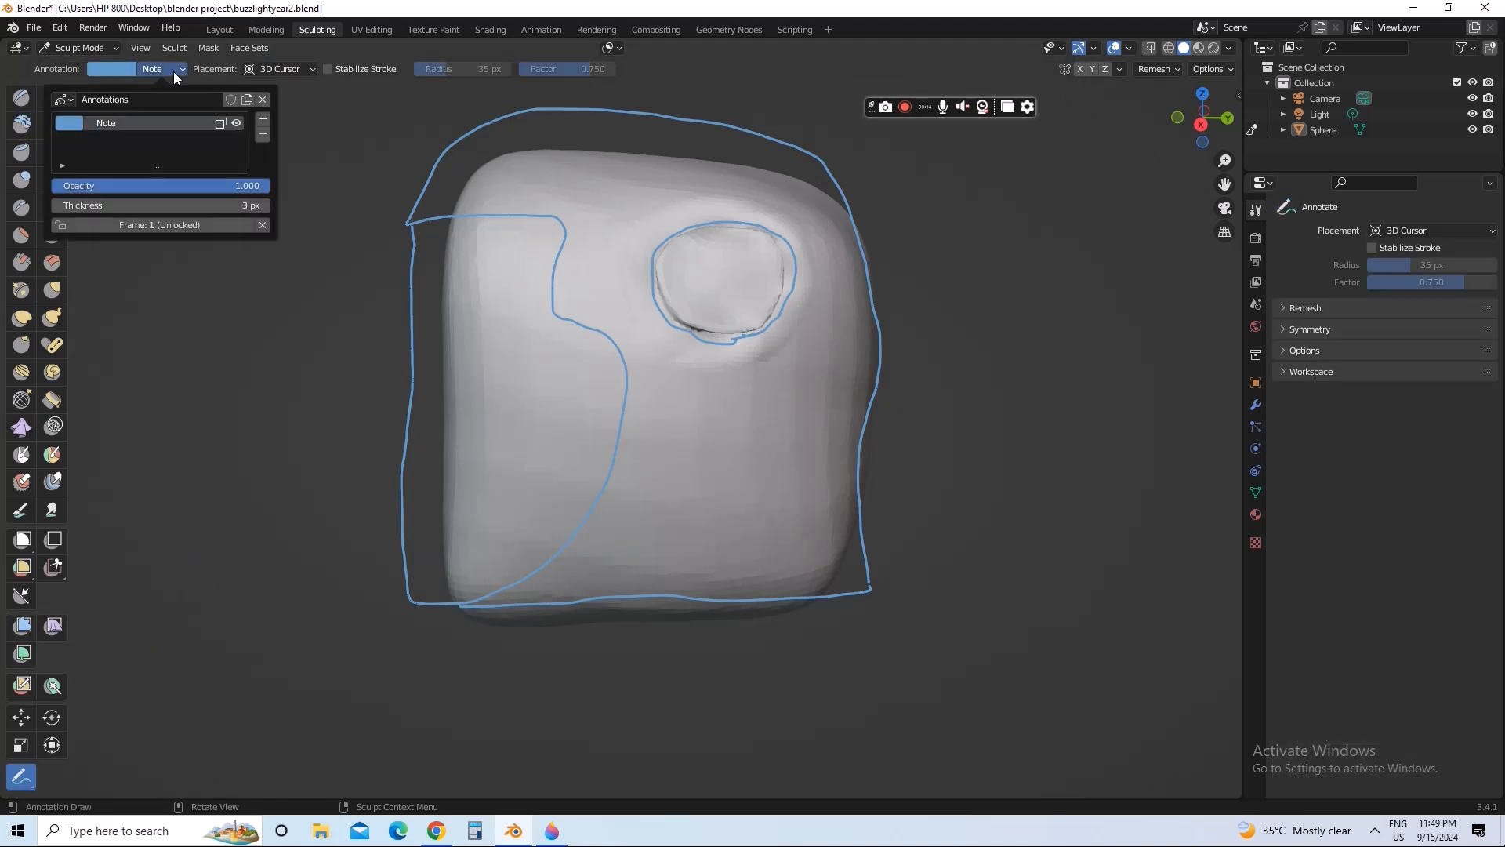
{"action": "left_click", "coordinate": [263, 119]}
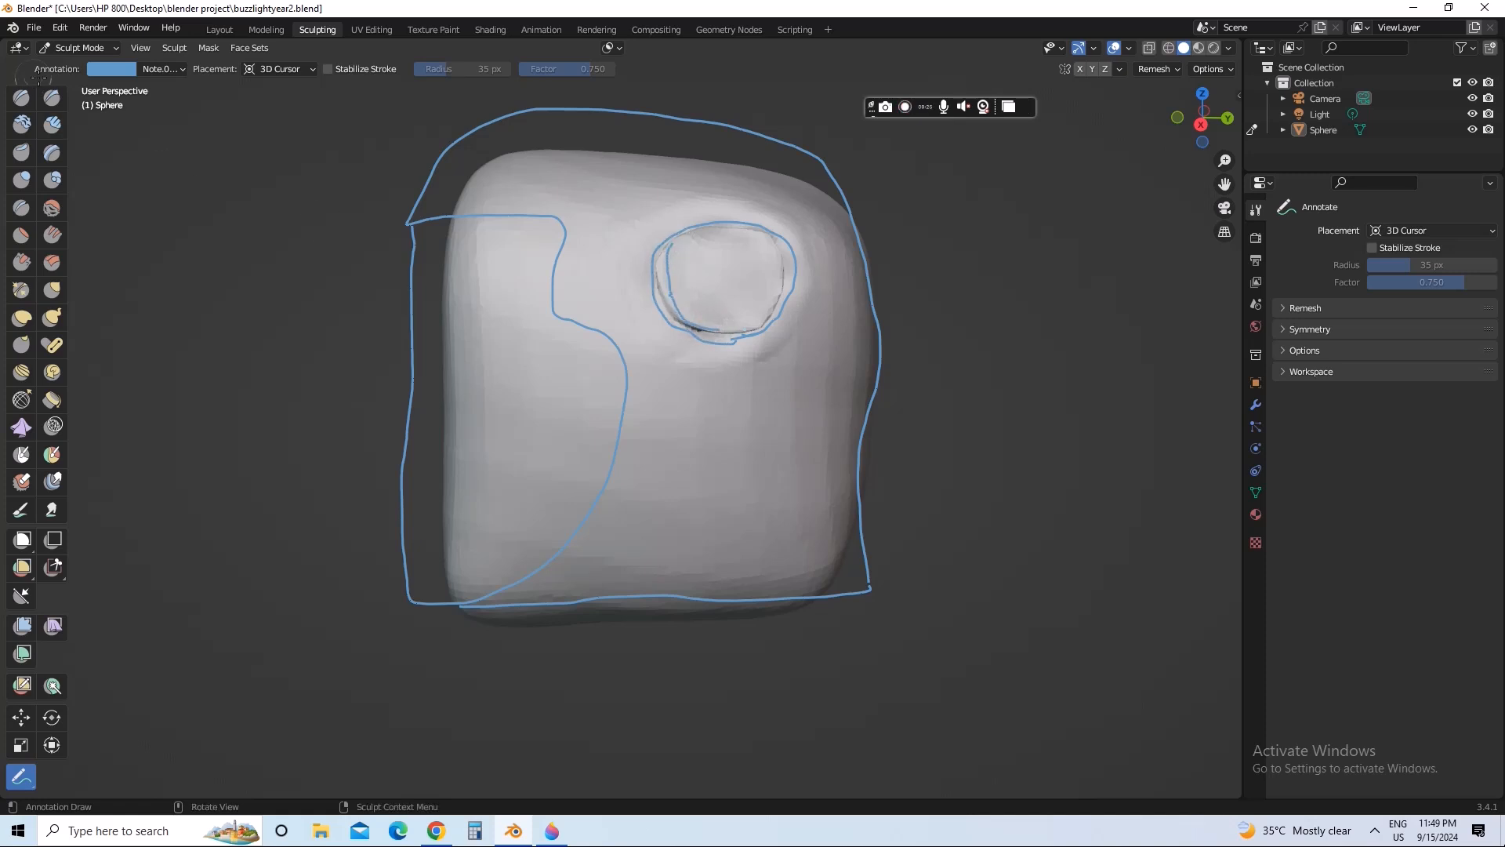
Replace the new annotation layer with a fresh one and outline the ear's inner circle with the Annotate tool
{"action": "left_click", "coordinate": [142, 72]}
{"action": "left_click", "coordinate": [261, 133]}
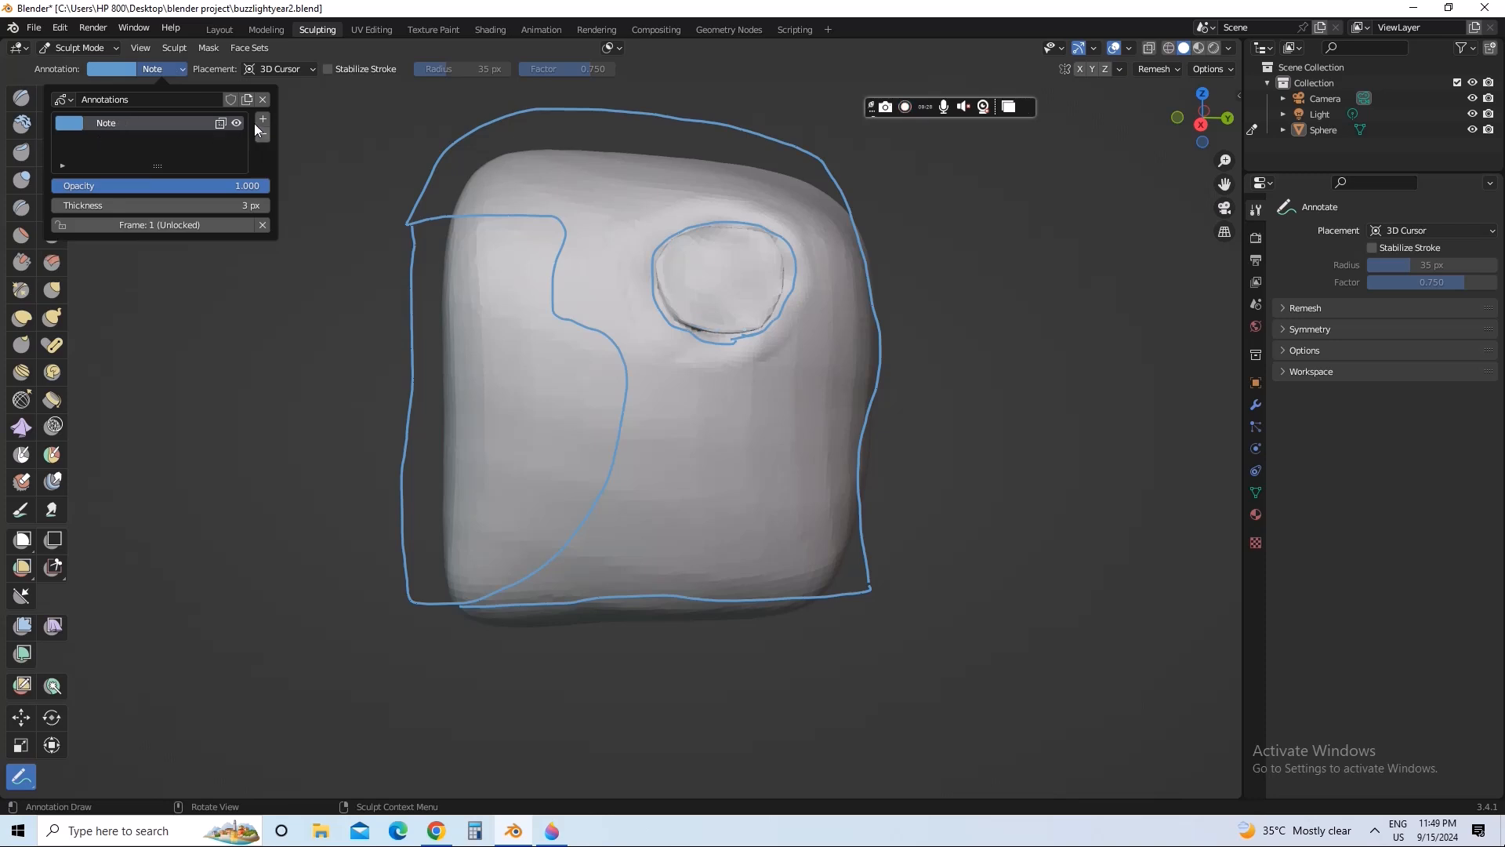
{"action": "left_click", "coordinate": [262, 120]}
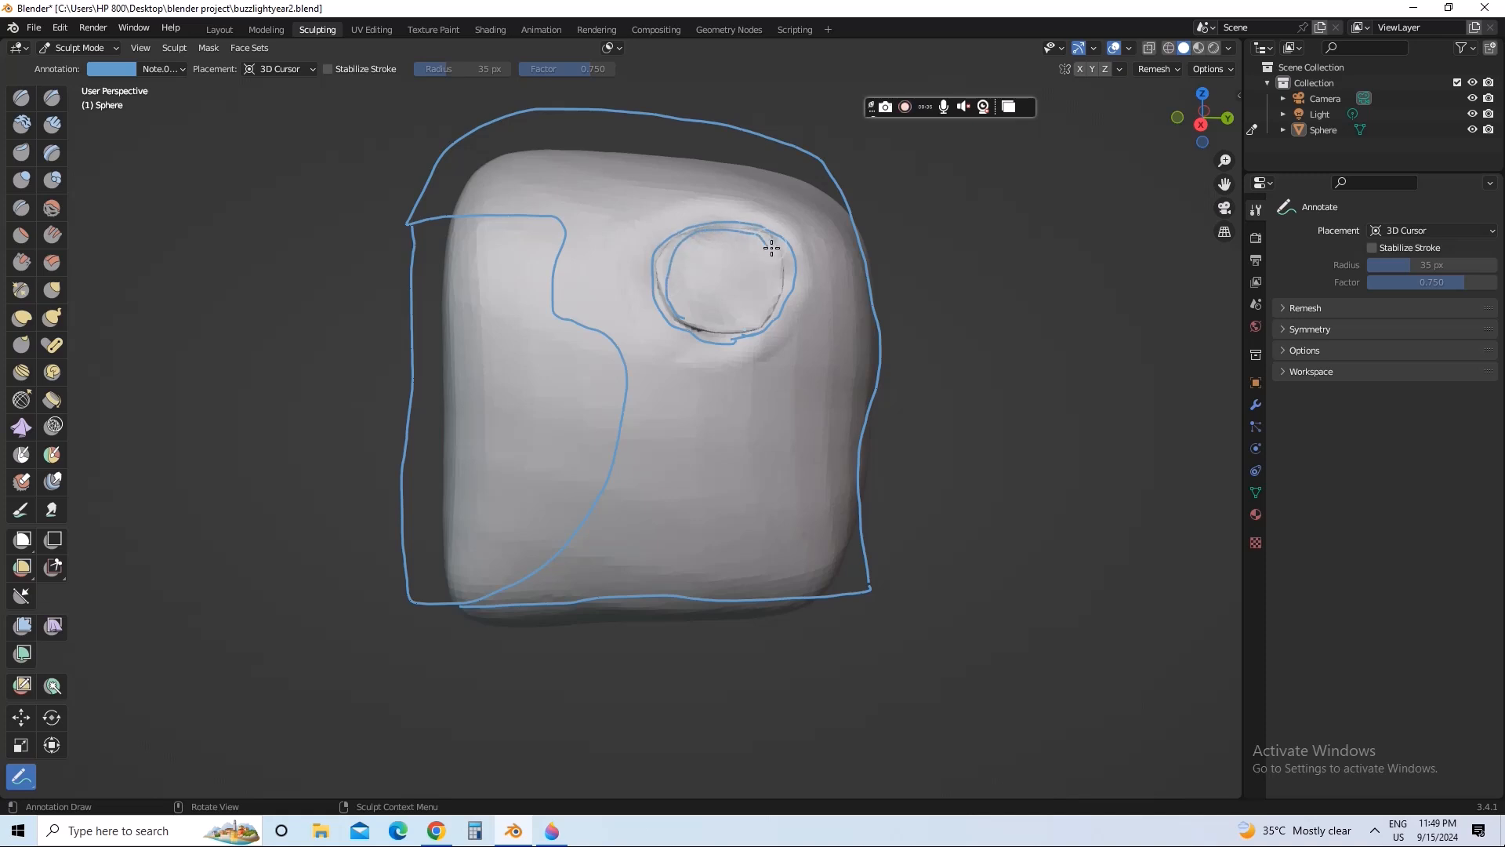
{"action": "left_click_drag", "start_coordinate": [793, 273], "coordinate": [779, 299]}
Delete the annotation layer that holds the ear's inner circle
{"action": "left_click", "coordinate": [177, 71]}
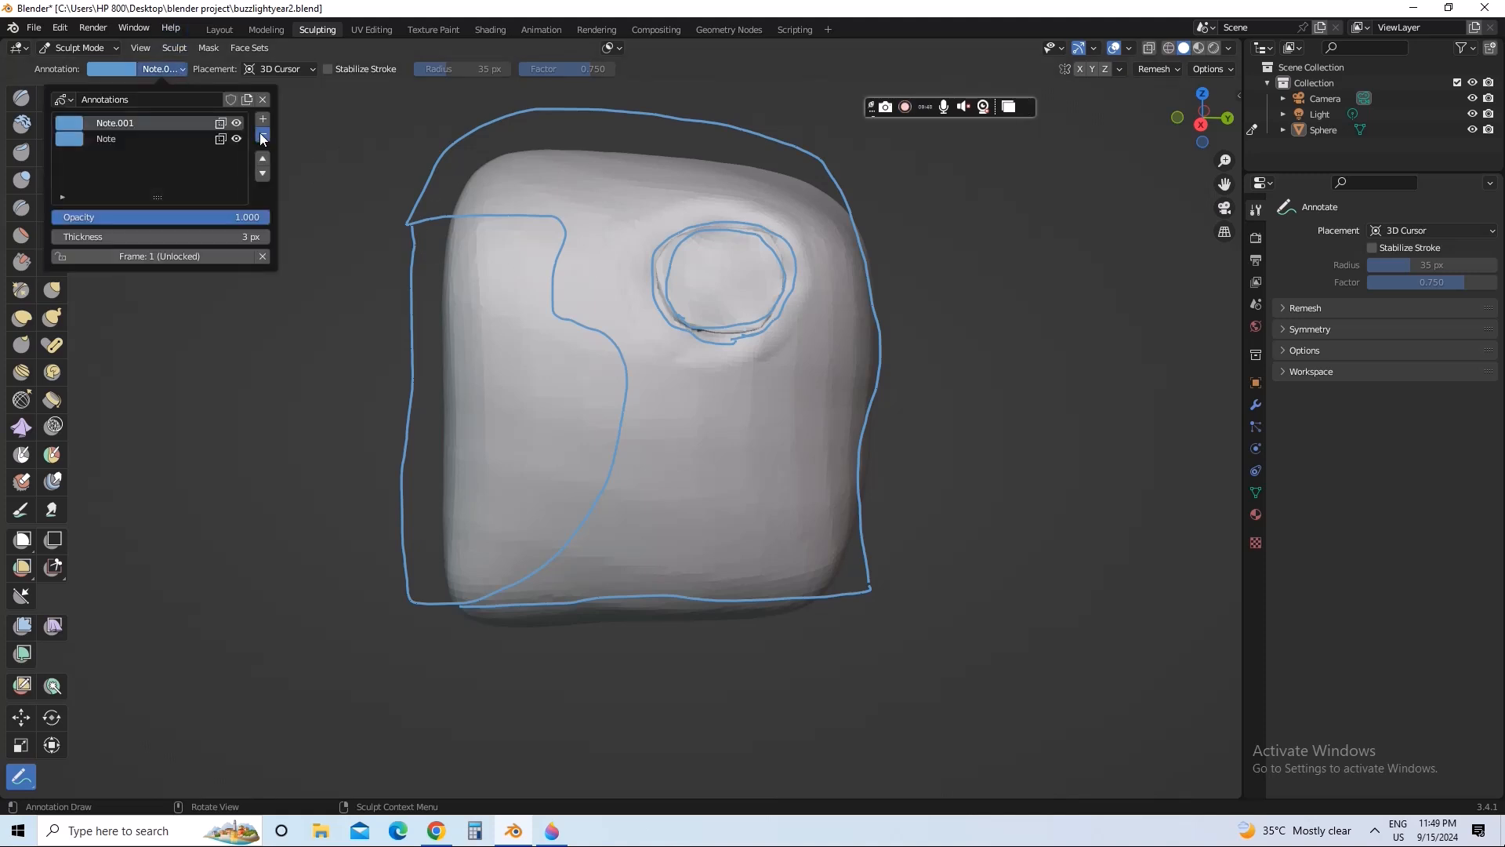
{"action": "left_click", "coordinate": [265, 148]}
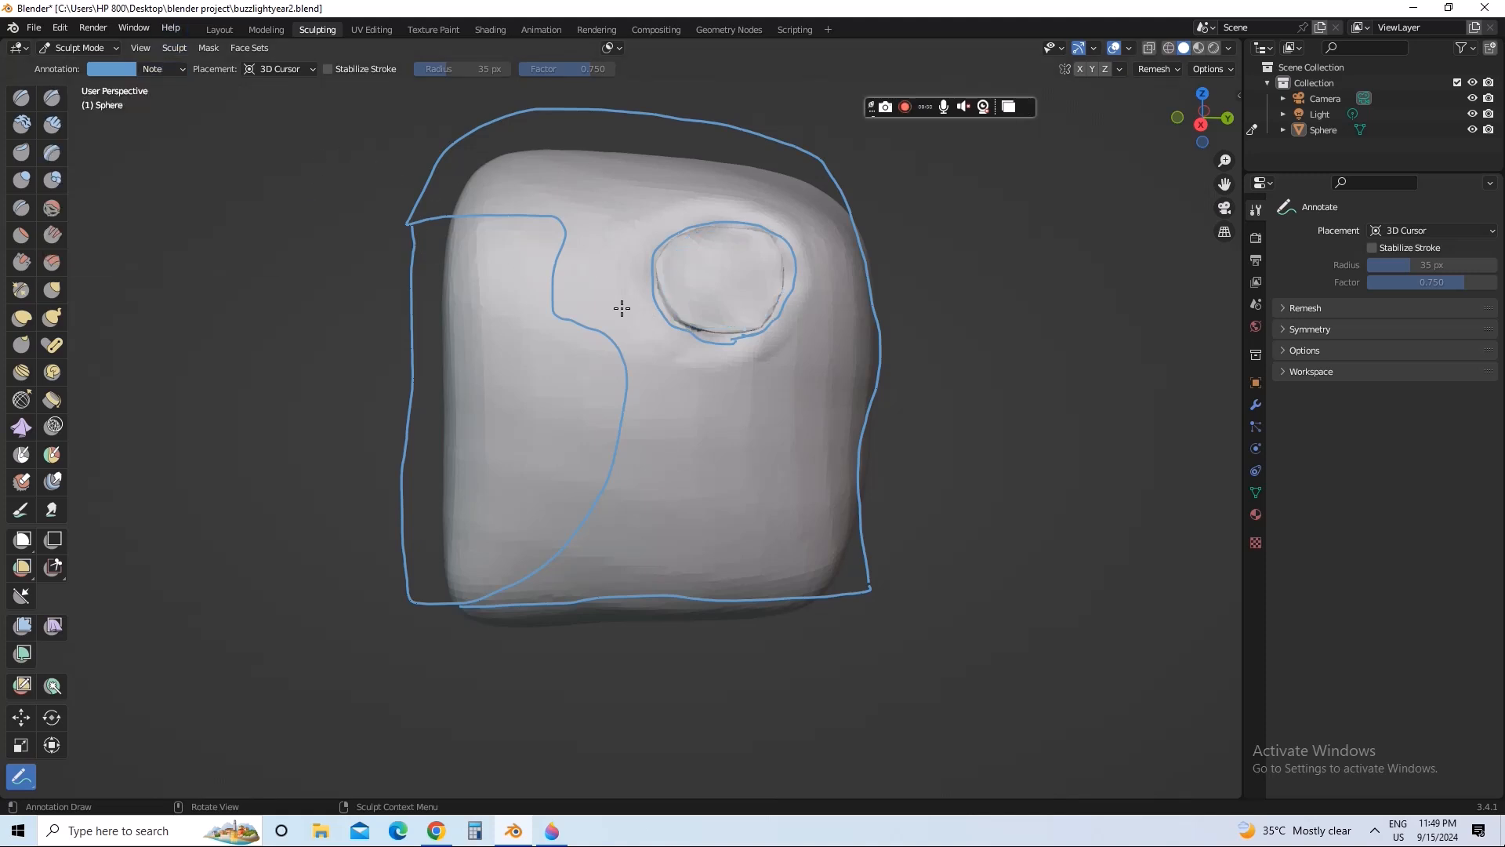
{"action": "middle_click_drag", "start_coordinate": [678, 378], "coordinate": [675, 367]}
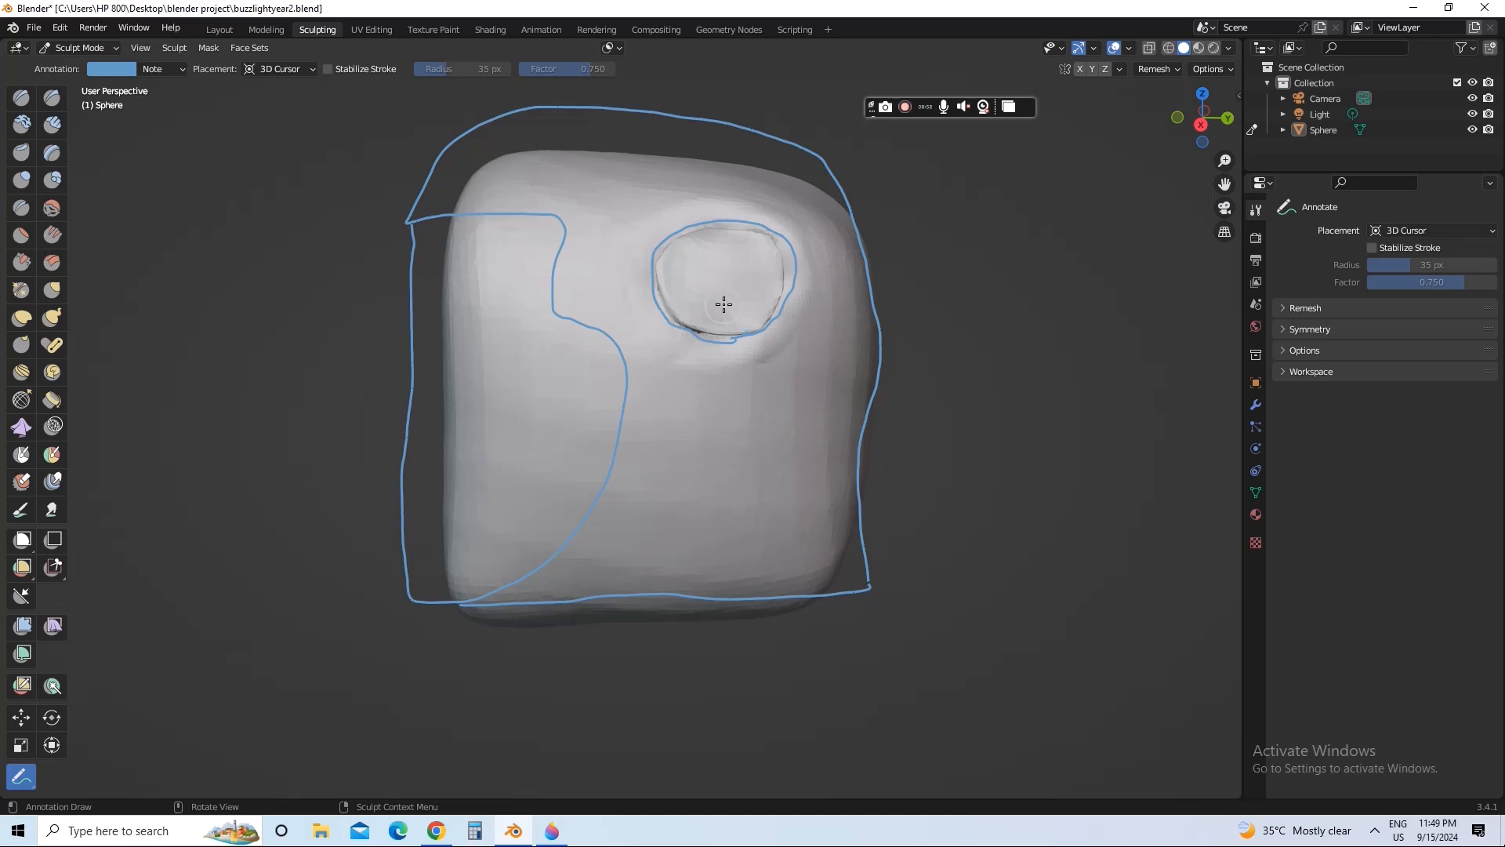
Try a Clay Strips stroke around the ear's rim at 23 px radius and 0.600 strength, and undo it
{"action": "left_click", "coordinate": [51, 124]}
{"action": "mouse_move", "coordinate": [679, 323]}
{"action": "left_mouse_down"}
{"action": "mouse_move", "coordinate": [657, 301]}
{"action": "mouse_move", "coordinate": [656, 262]}
{"action": "mouse_move", "coordinate": [709, 213]}
{"action": "mouse_move", "coordinate": [734, 226]}
{"action": "left_mouse_up"}
{"action": "key", "text": "ctrl+z"}
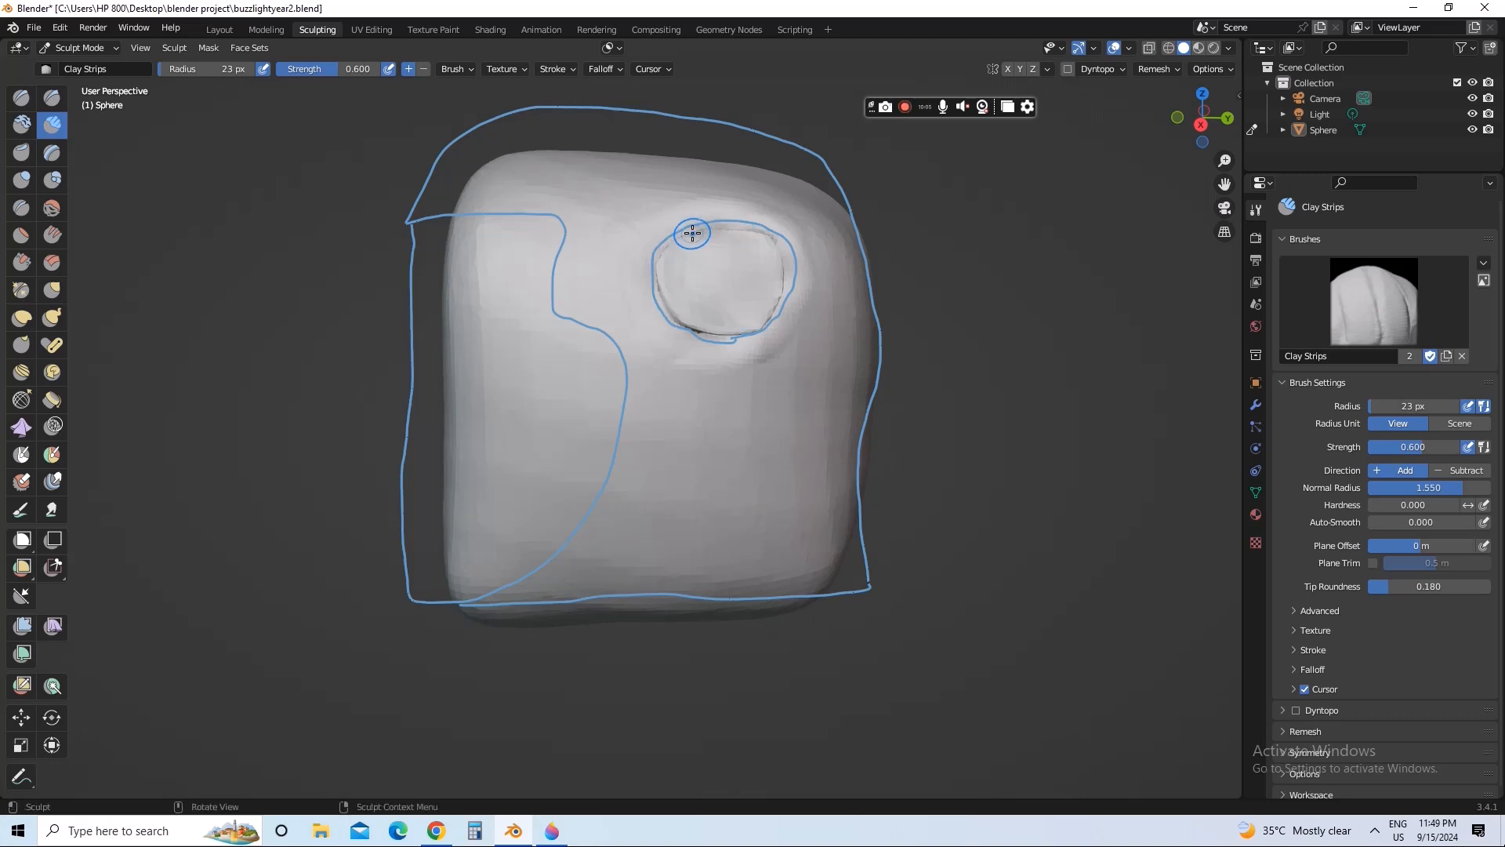
Try remeshing the head at a 0.052 m voxel size with all Preserve options enabled, undoing the remesh
{"action": "left_click", "coordinate": [1155, 69]}
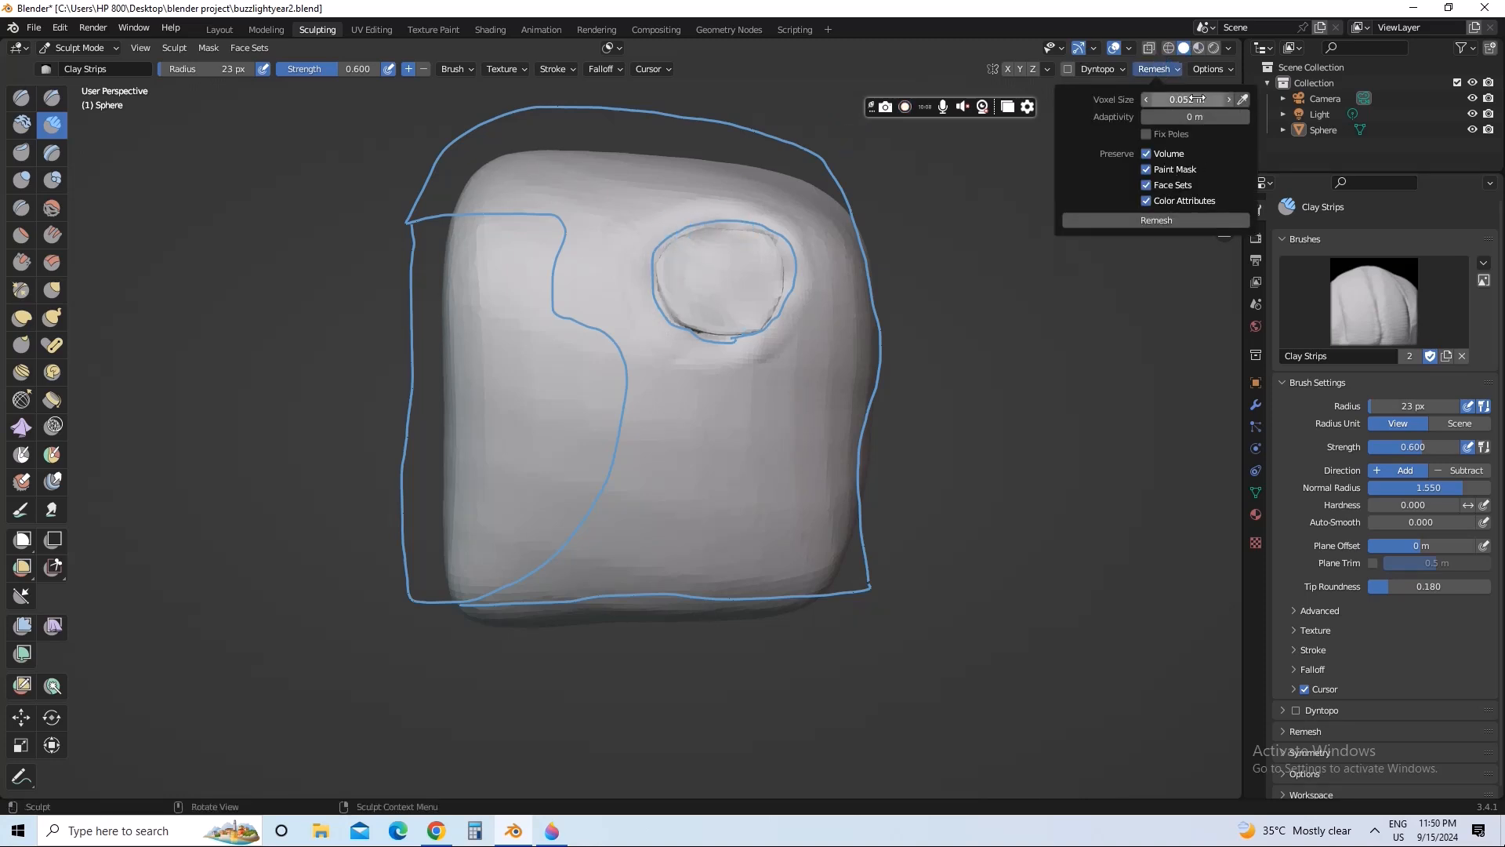
{"action": "double_click", "coordinate": [1176, 99]}
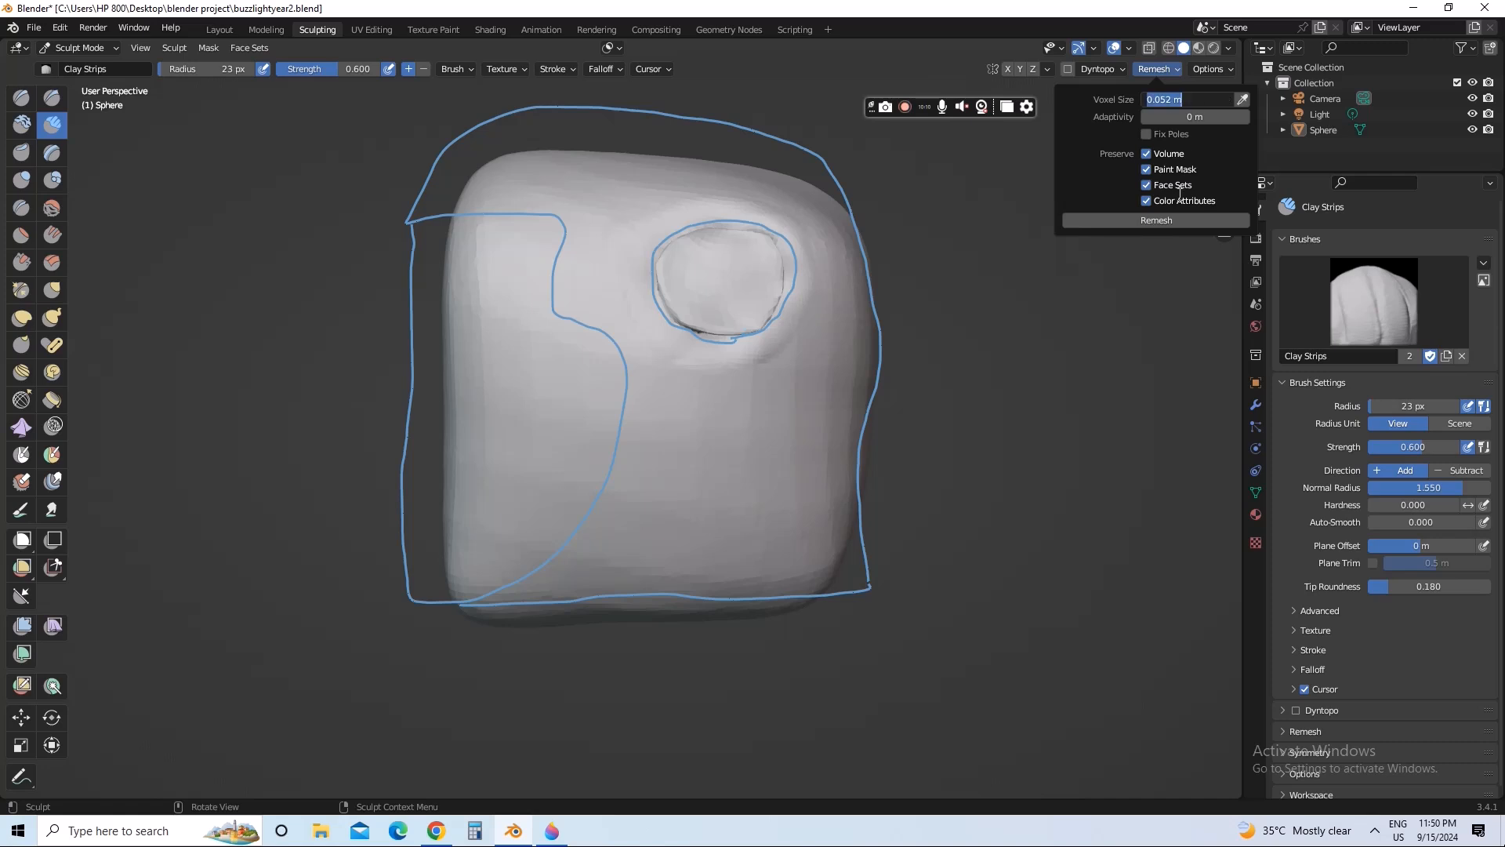
{"action": "left_click", "coordinate": [1168, 219]}
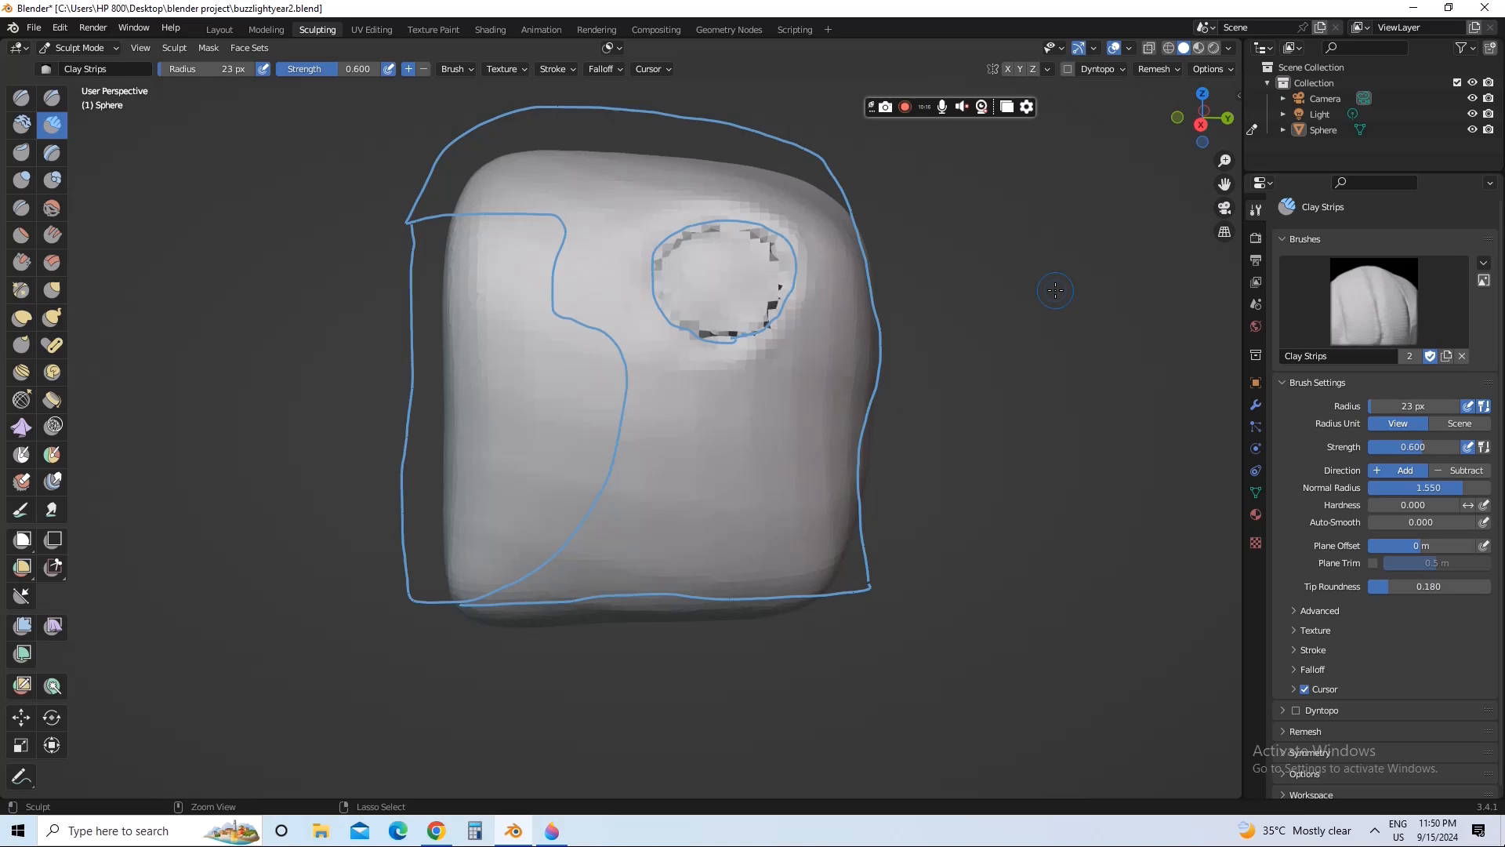
{"action": "key", "text": "ctrl+z"}
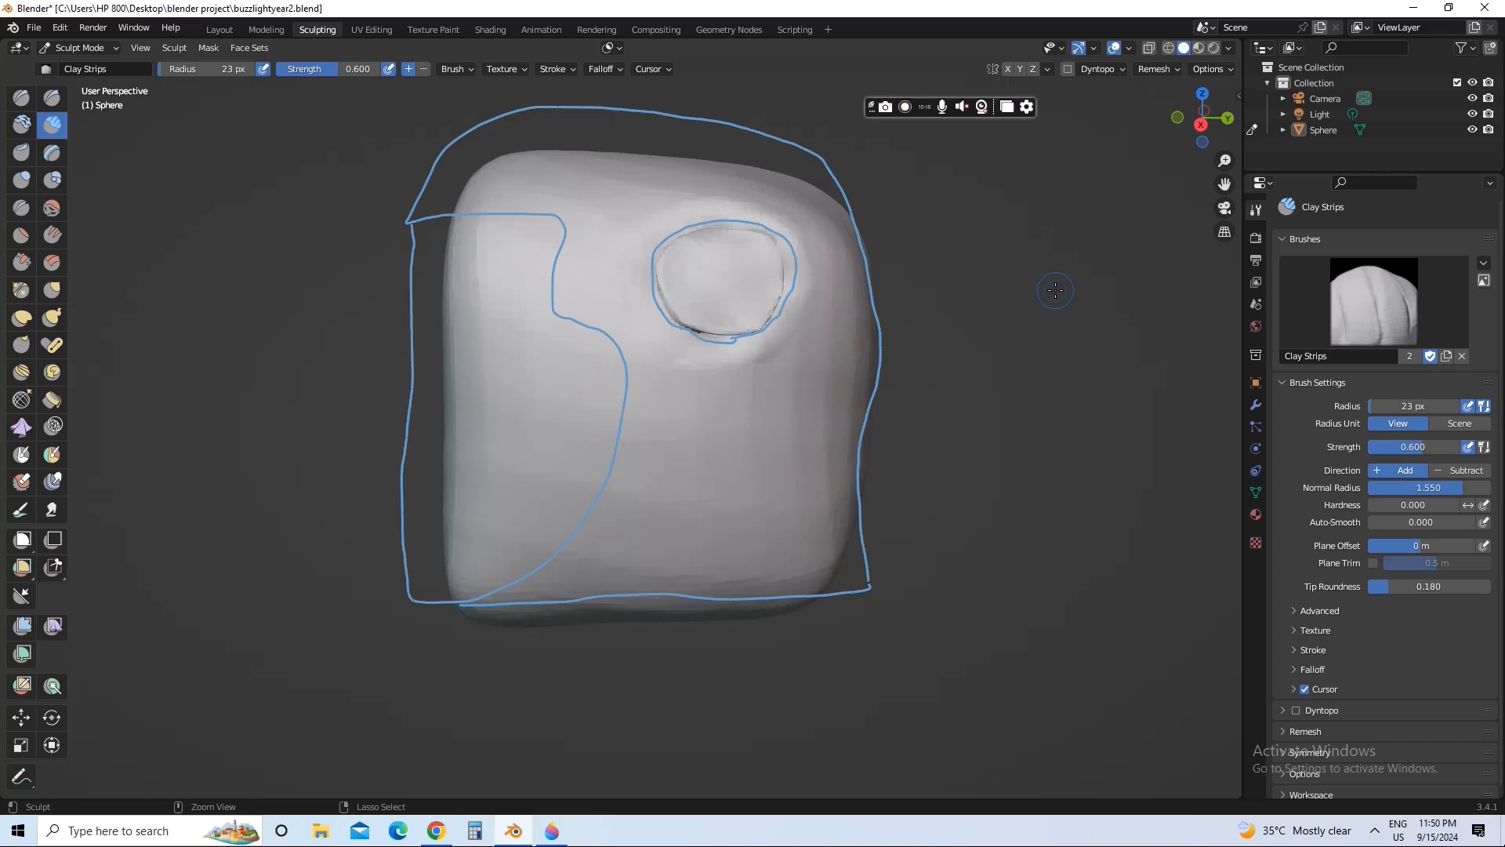
{"action": "left_click", "coordinate": [1154, 69]}
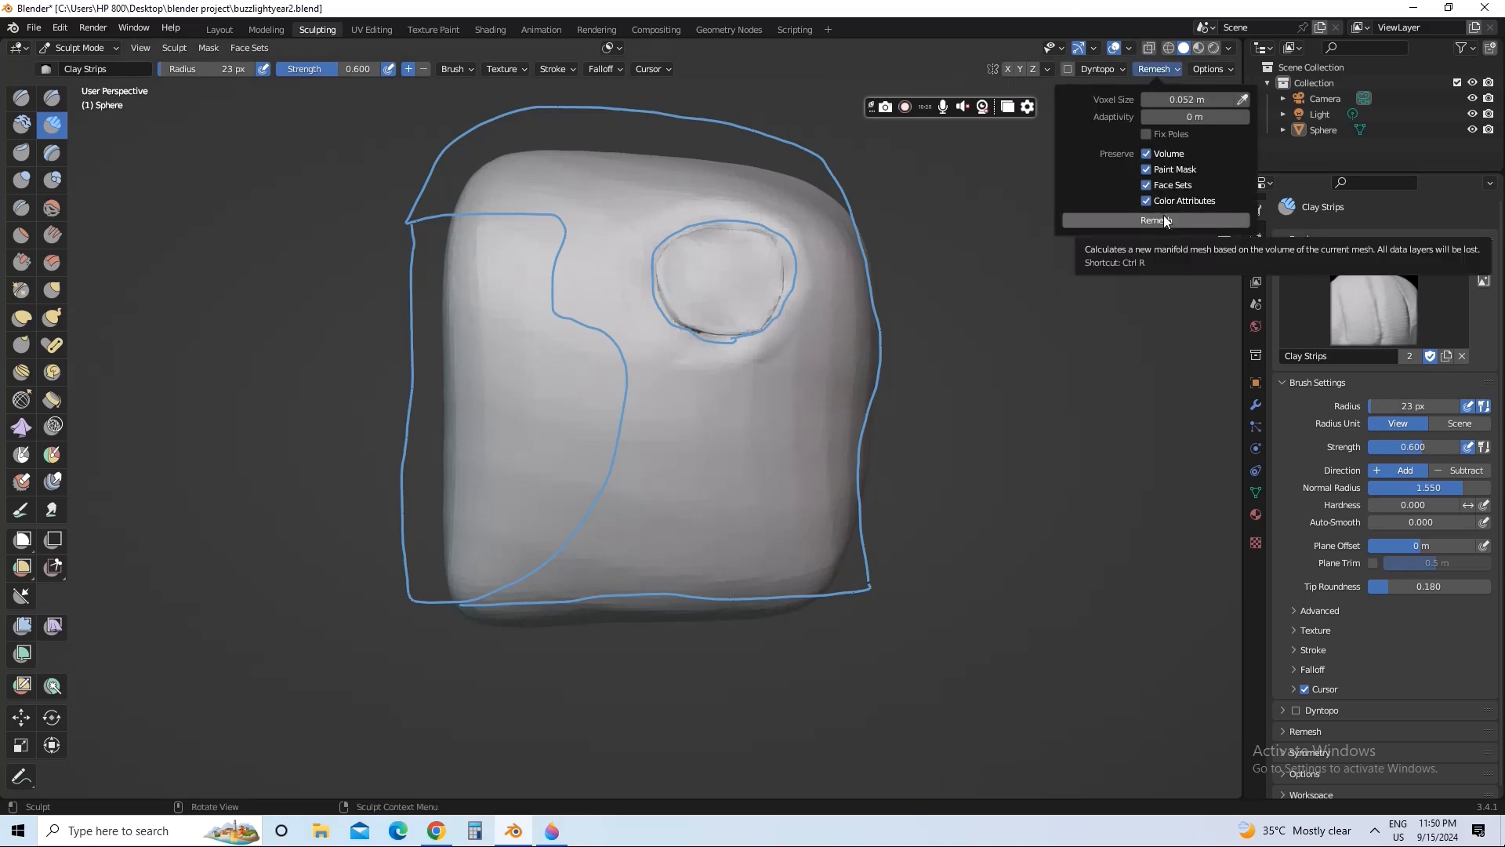
{"action": "left_click", "coordinate": [1165, 220]}
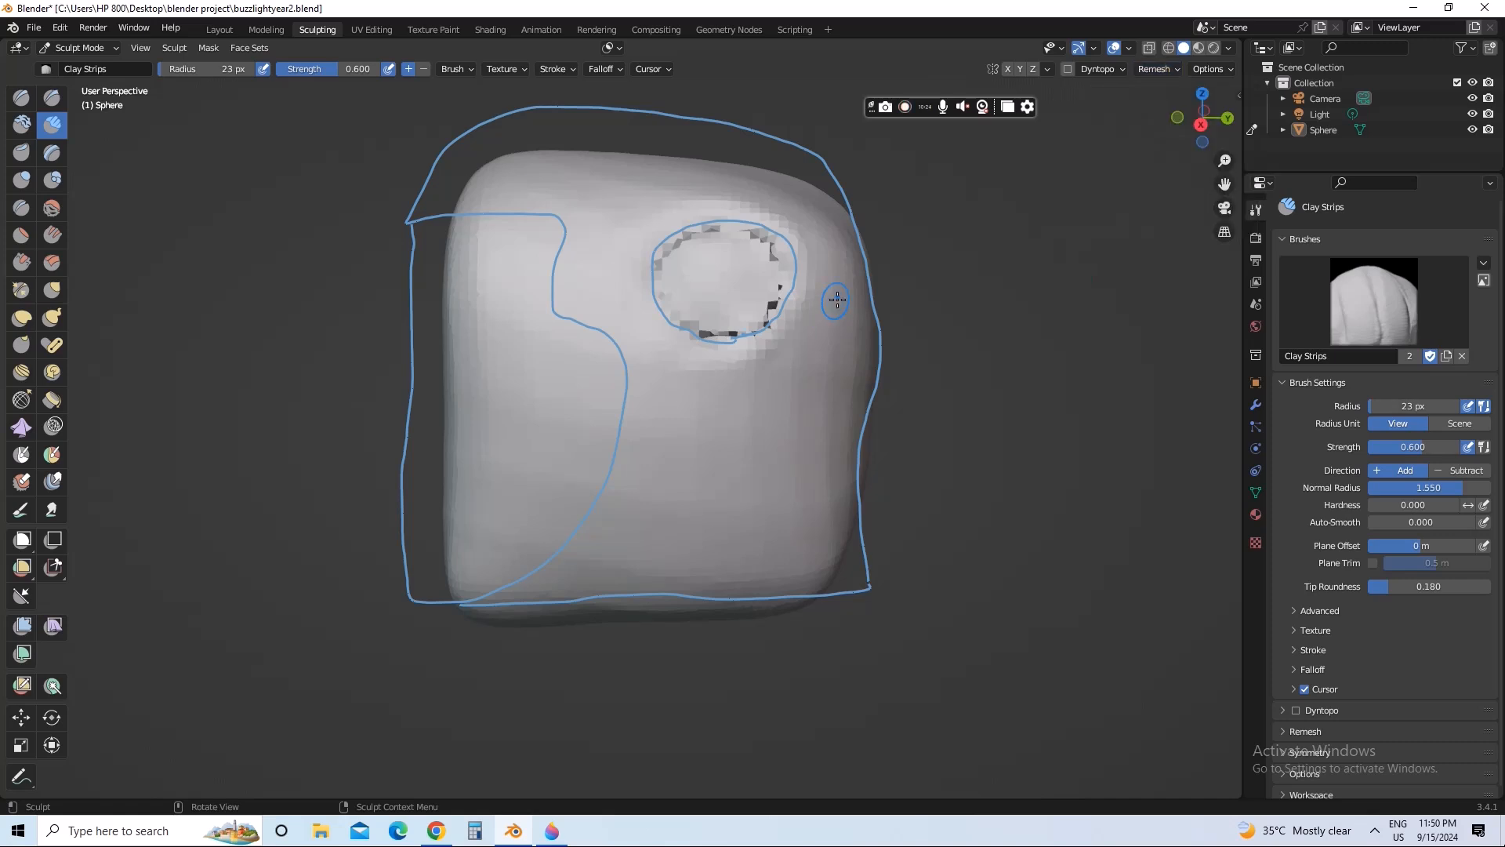
Try remeshing the head with Volume, Paint Mask, Face Sets and Color Attributes preservation disabled, and undo the remesh
{"action": "left_click", "coordinate": [1165, 69]}
{"action": "left_click_drag", "start_coordinate": [1146, 186], "coordinate": [1146, 169]}
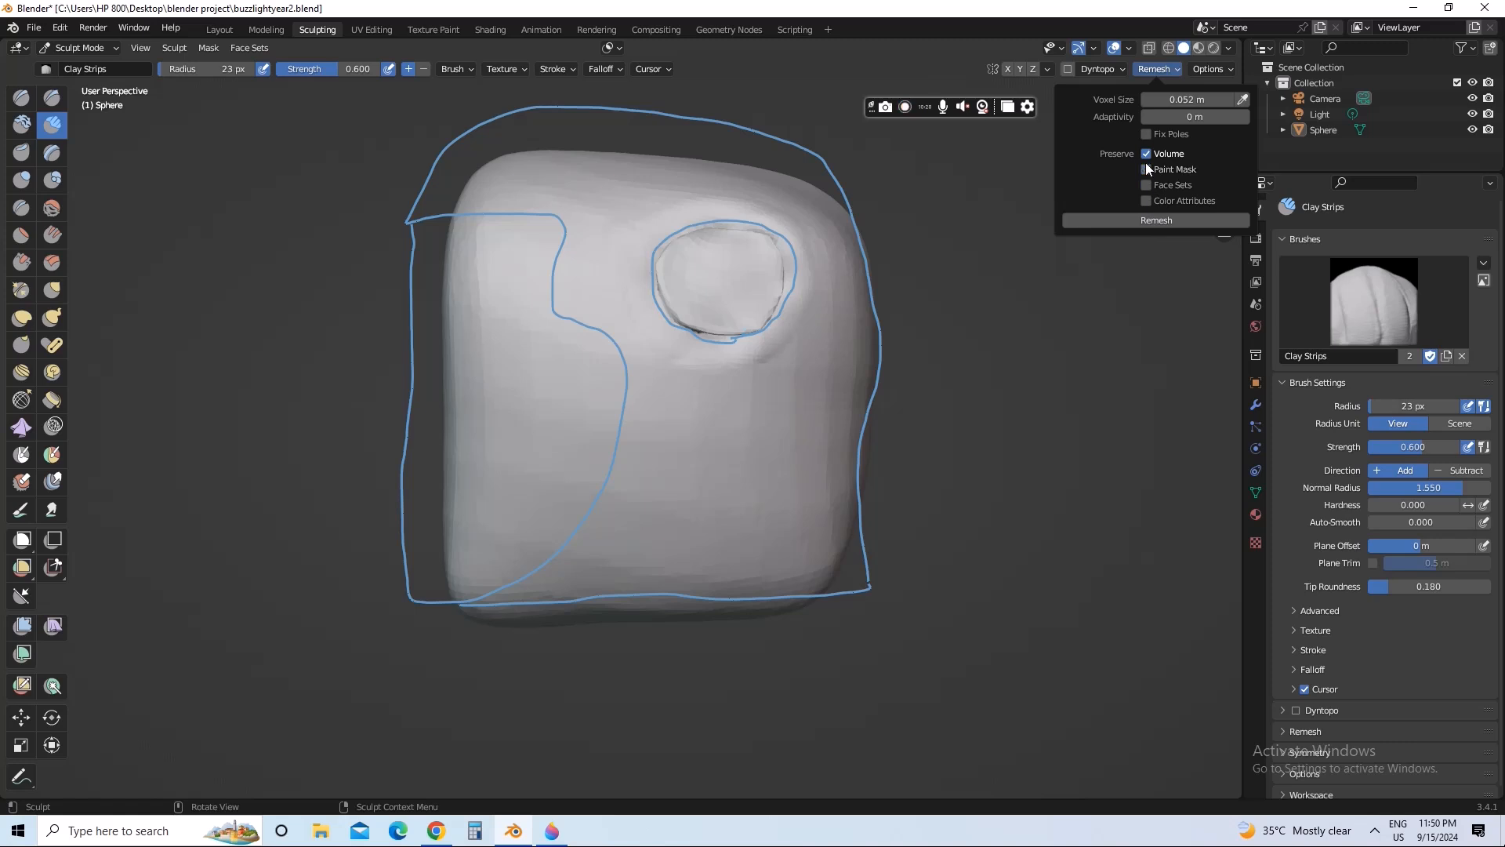
{"action": "left_click", "coordinate": [1136, 220]}
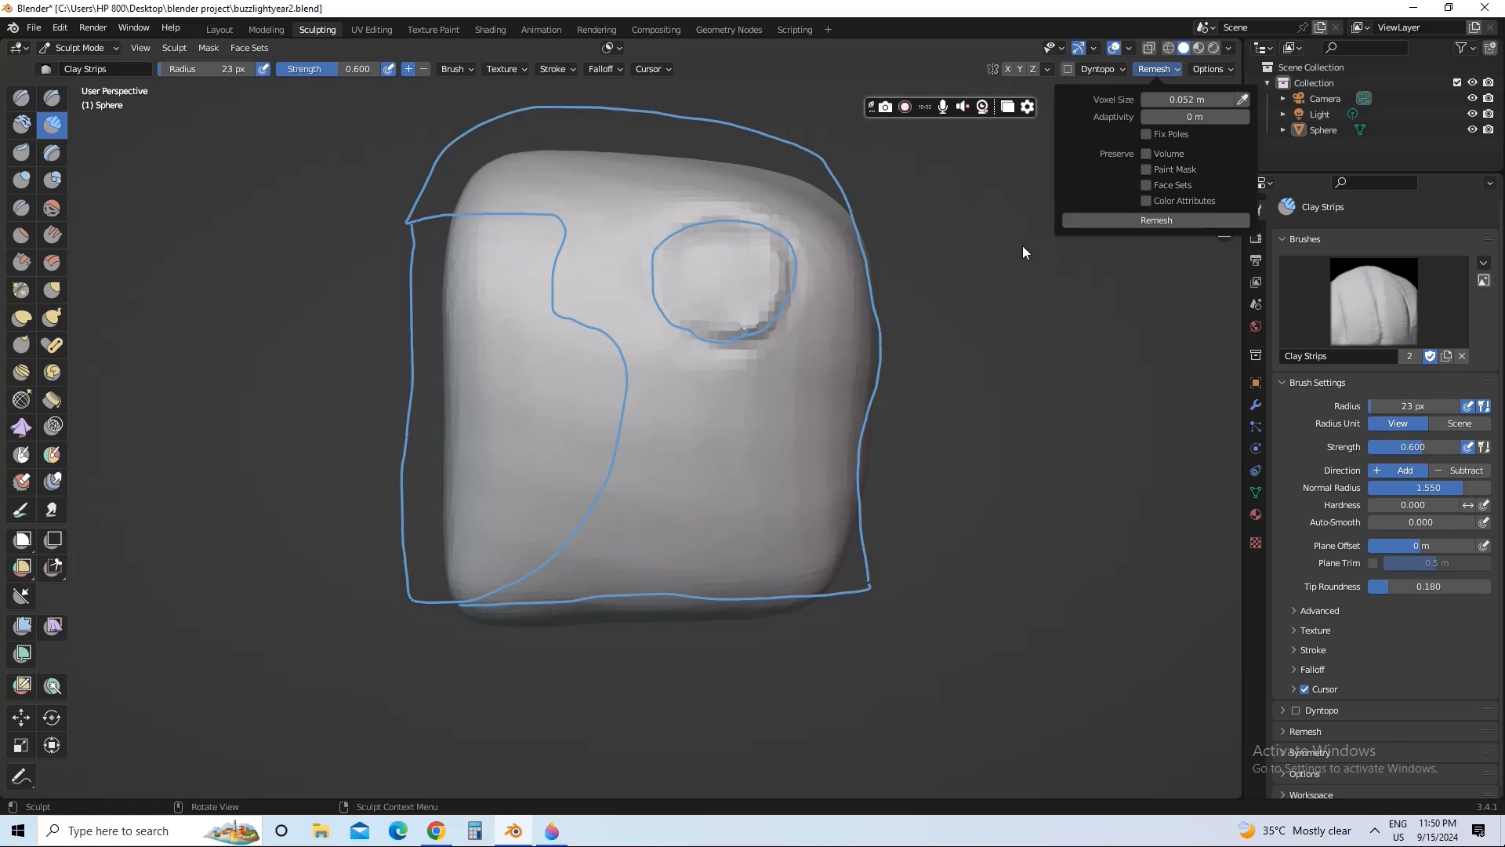
{"action": "key", "text": "ctrl+z"}
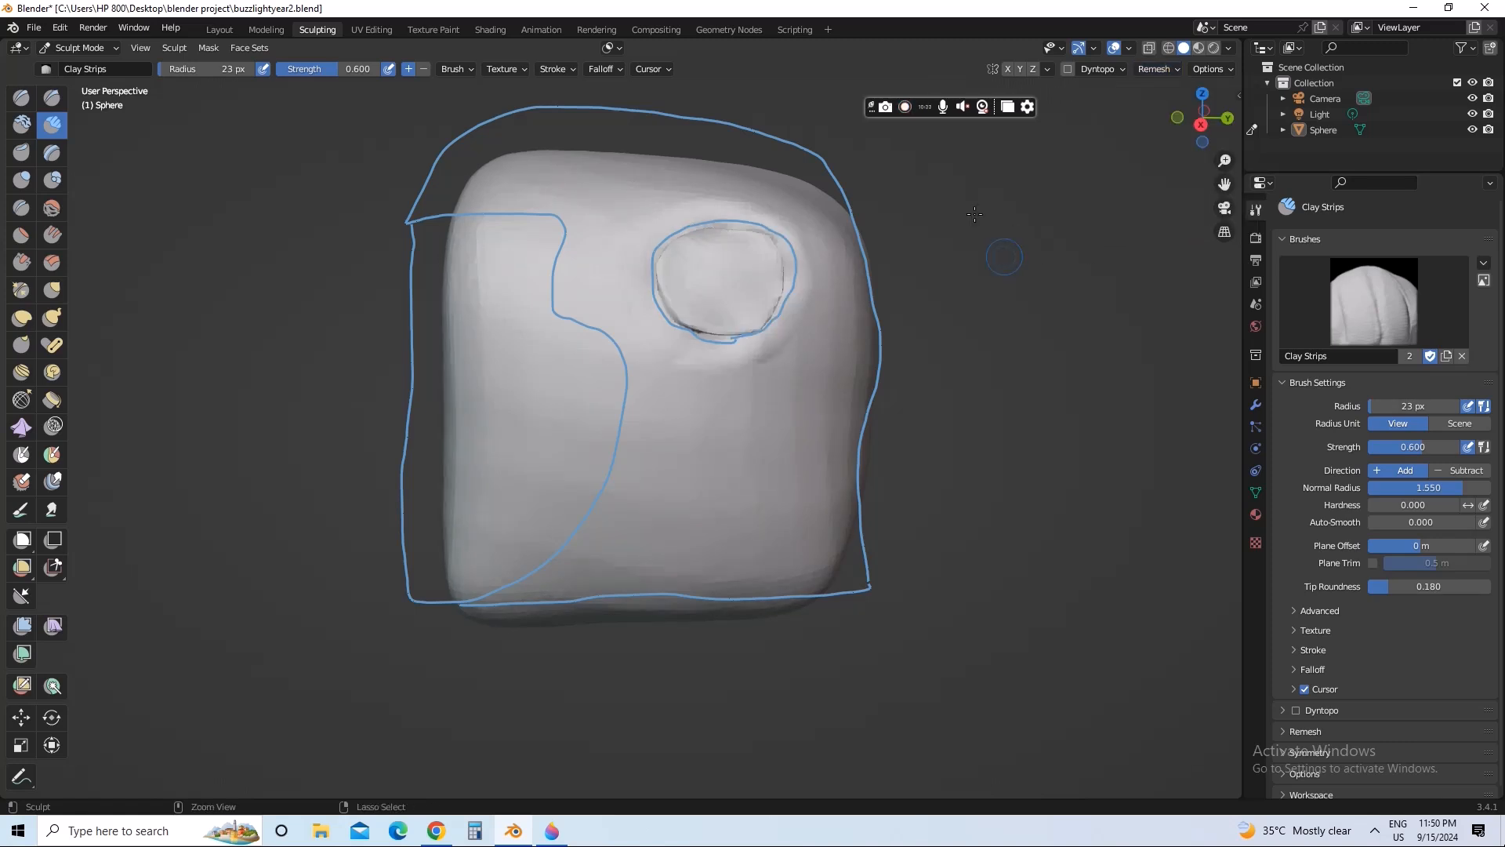
Try remeshing the head at a coarse voxel size of 0.998 m and undo the remesh
{"action": "left_click", "coordinate": [1157, 66]}
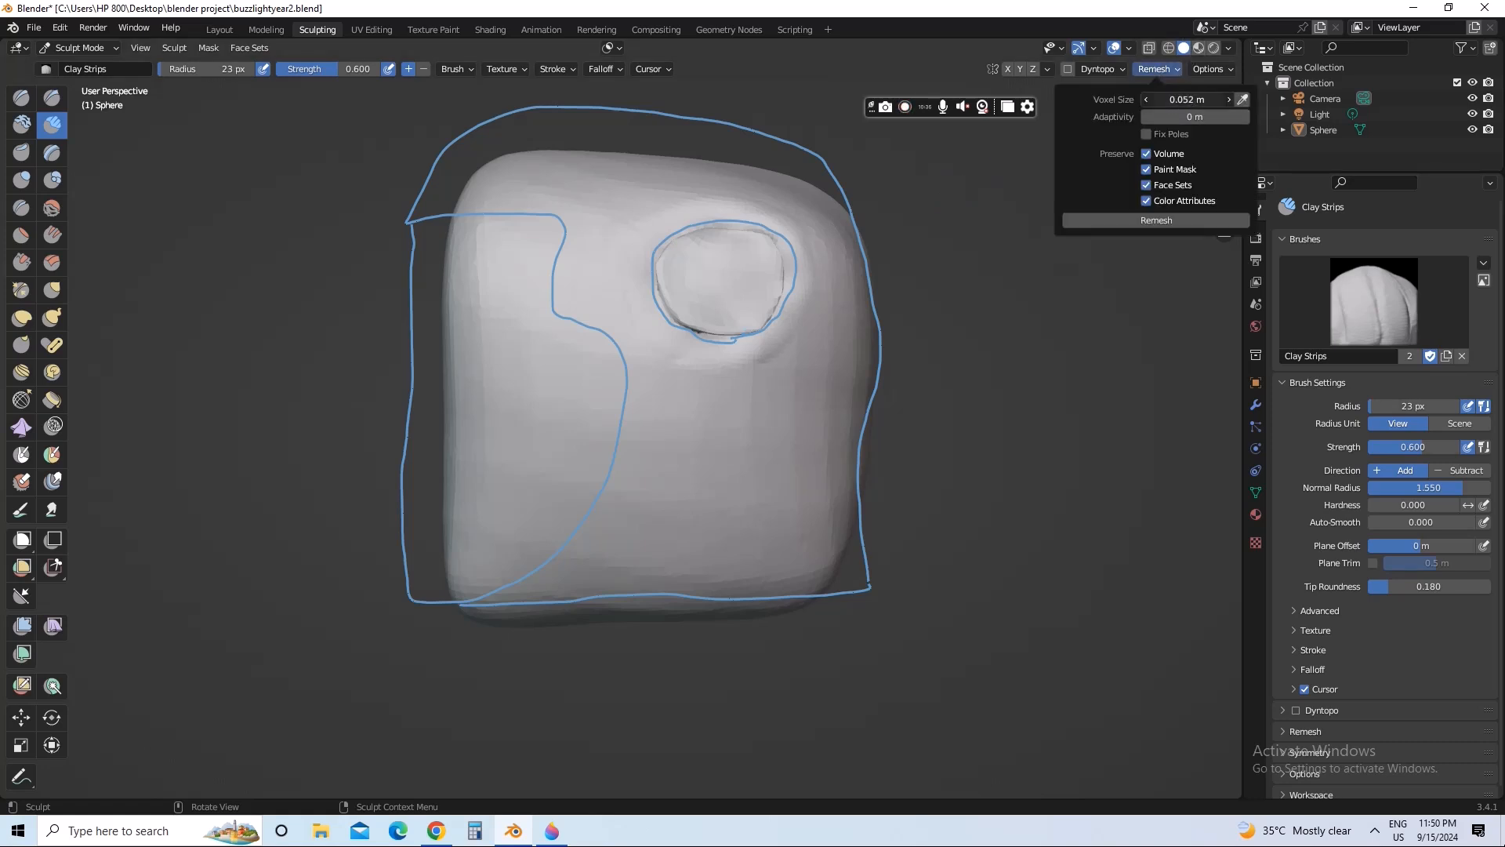
{"action": "left_click", "coordinate": [1156, 221]}
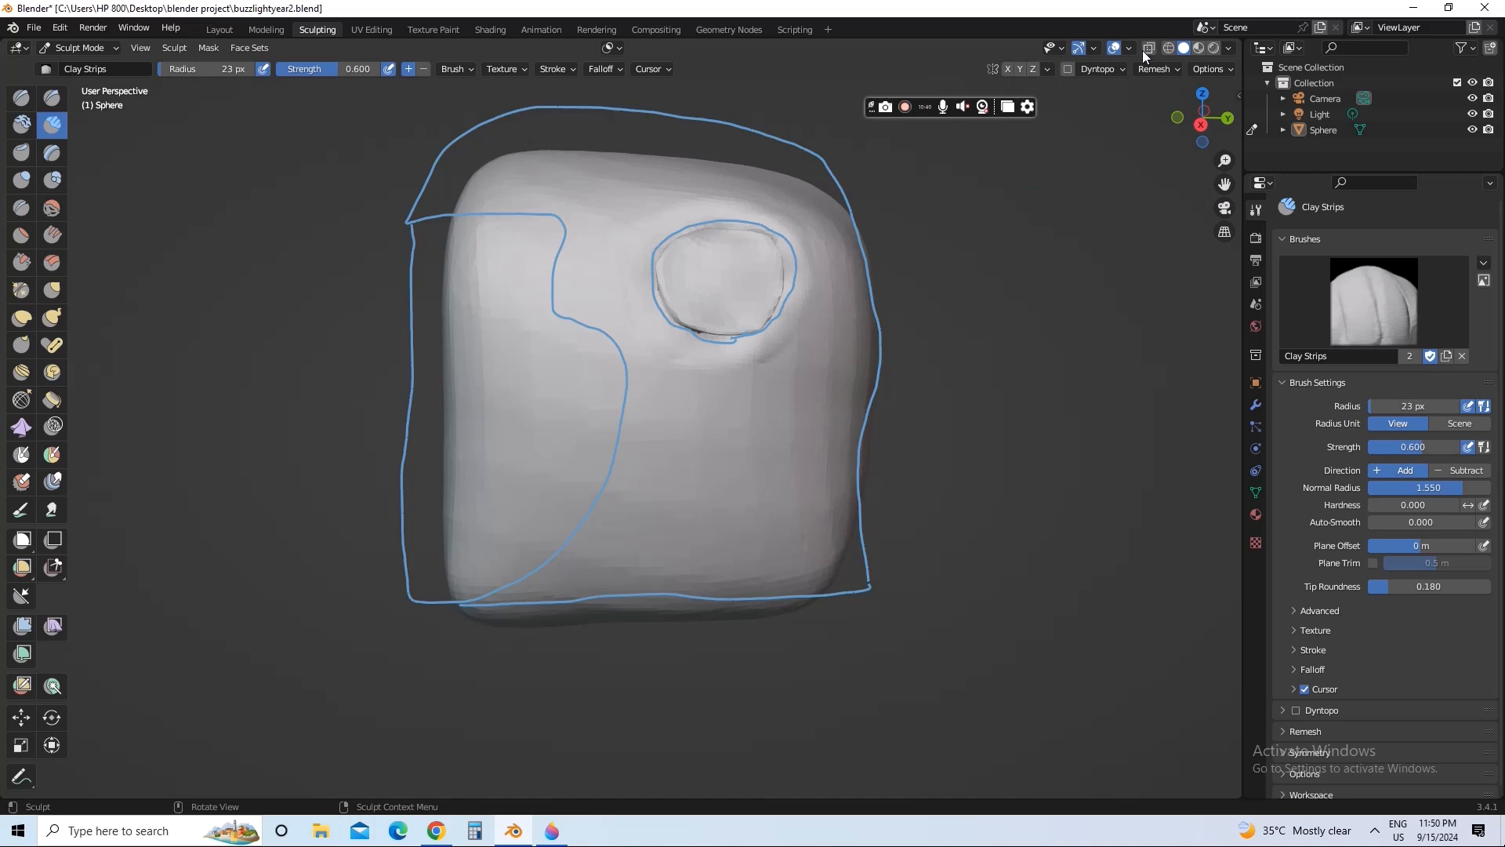
{"action": "left_click", "coordinate": [1154, 72]}
{"action": "left_click_drag", "start_coordinate": [1173, 101], "coordinate": [1217, 100]}
{"action": "left_click", "coordinate": [1159, 70]}
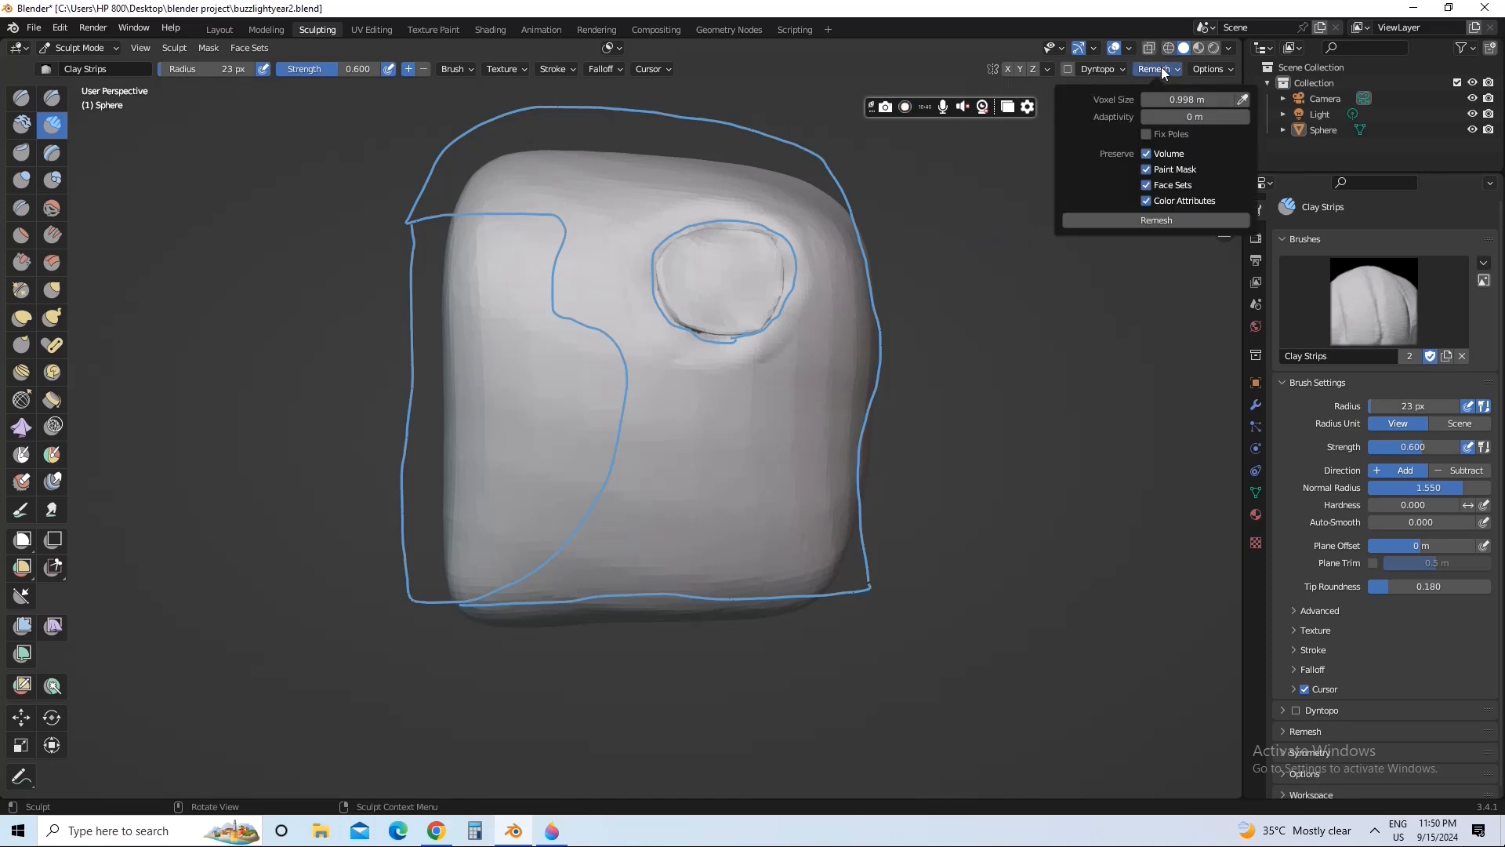
{"action": "left_click", "coordinate": [1135, 214]}
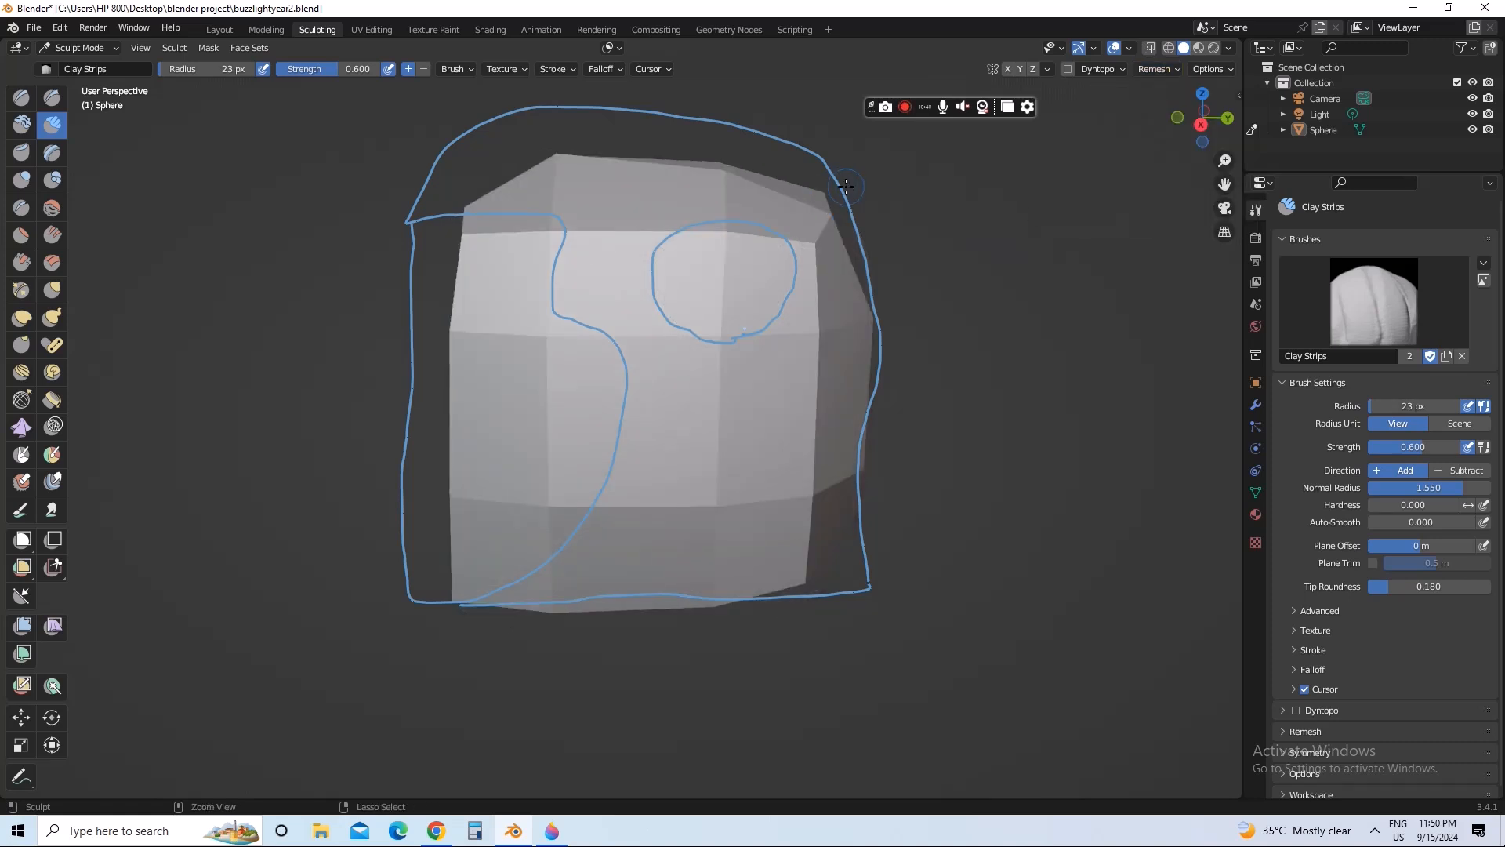
{"action": "key", "text": "ctrl+z"}
Reopen the recent file buzzlightyear2.blend, discarding the unsaved changes
{"action": "left_click", "coordinate": [34, 27]}
{"action": "mouse_move", "coordinate": [98, 79]}
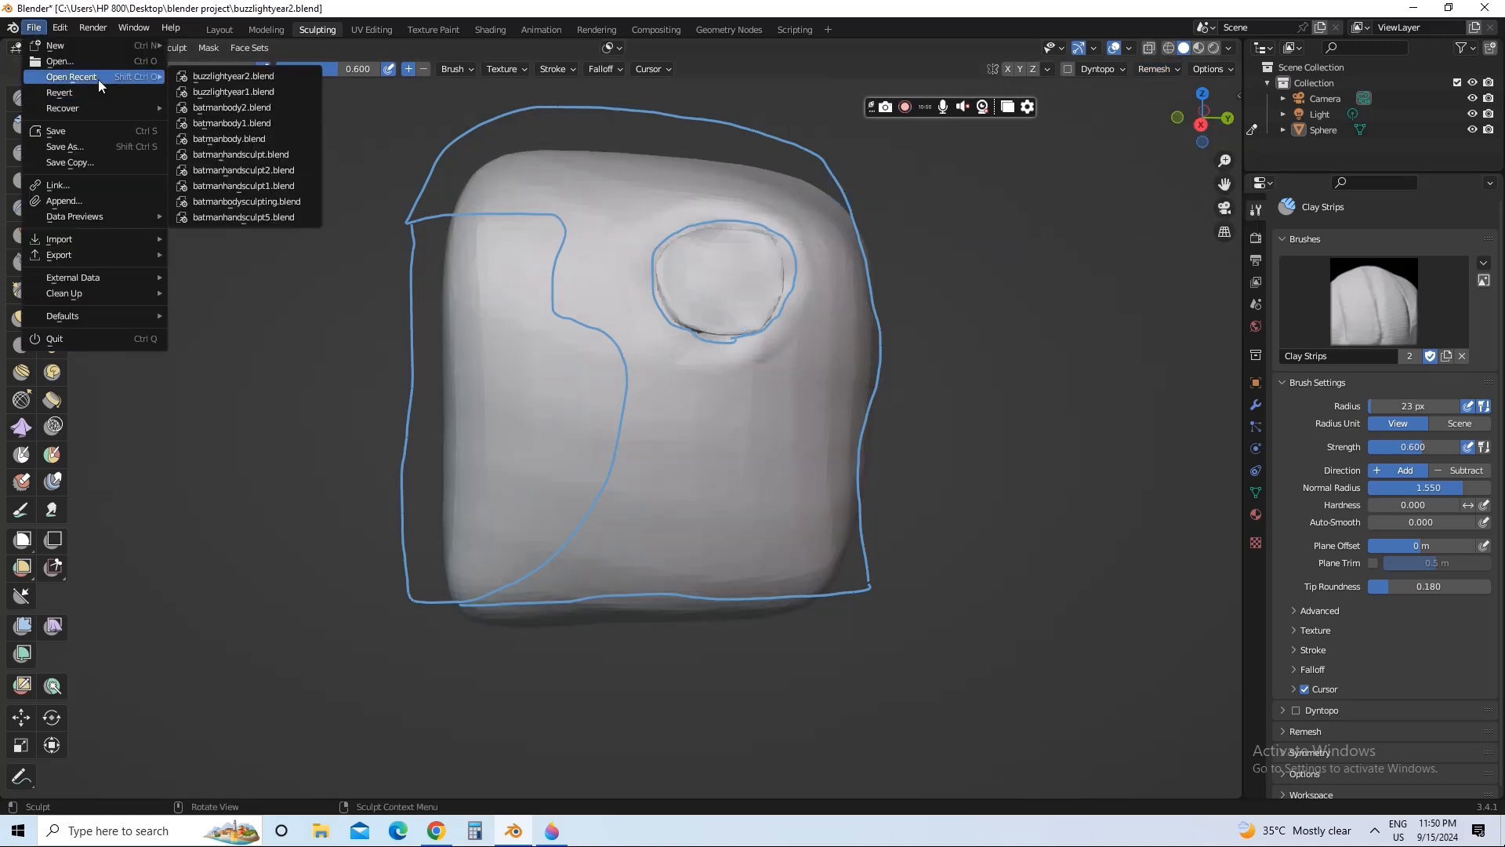
{"action": "left_click", "coordinate": [214, 78]}
{"action": "left_click", "coordinate": [764, 441]}
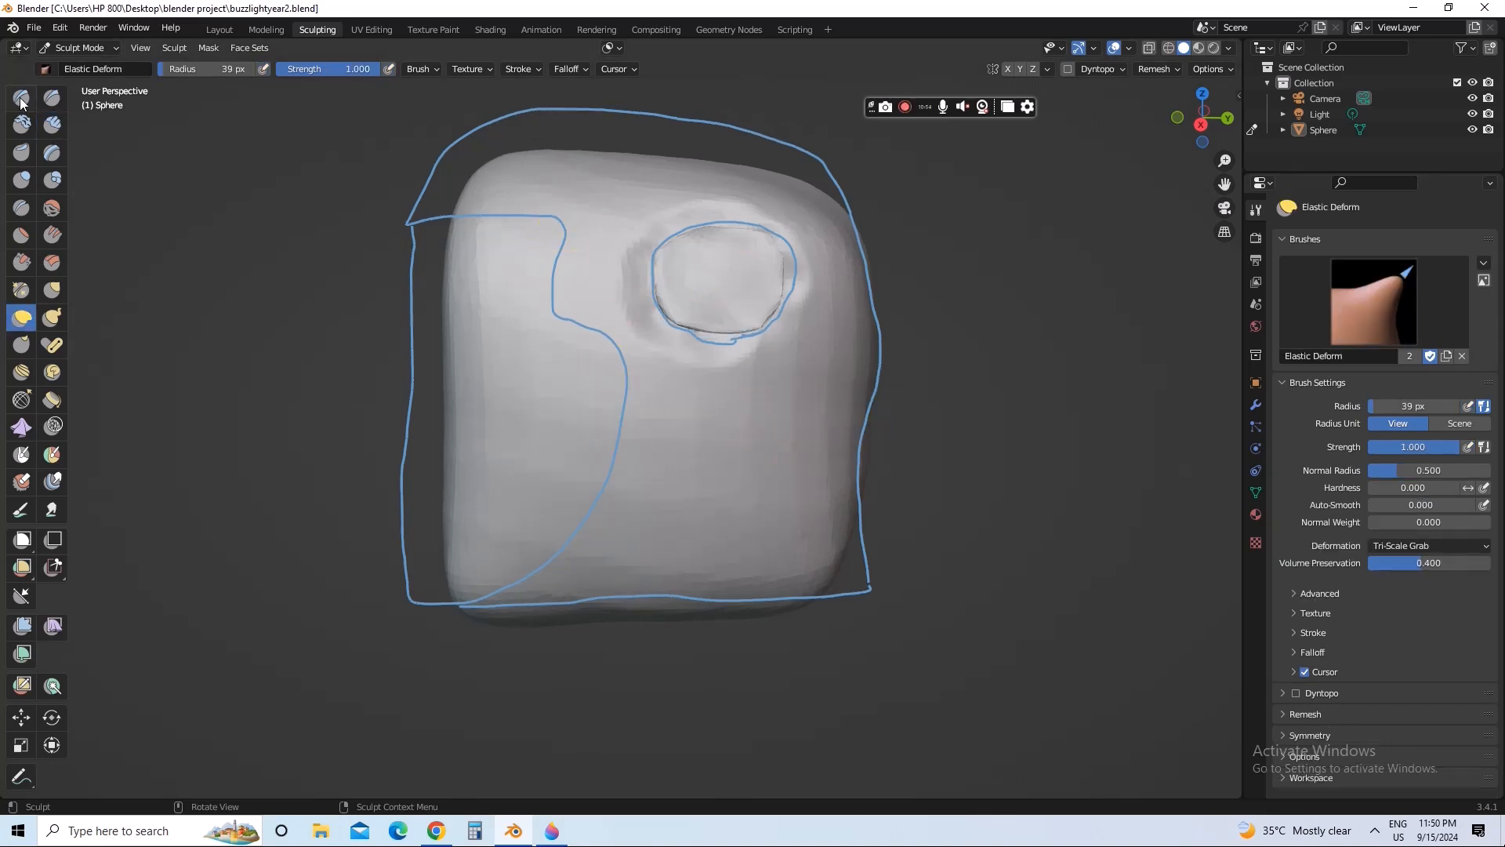
Build up the surface around the ear's rim with the Clay brush at 26 px radius and 0.500 strength
{"action": "left_click", "coordinate": [22, 126]}
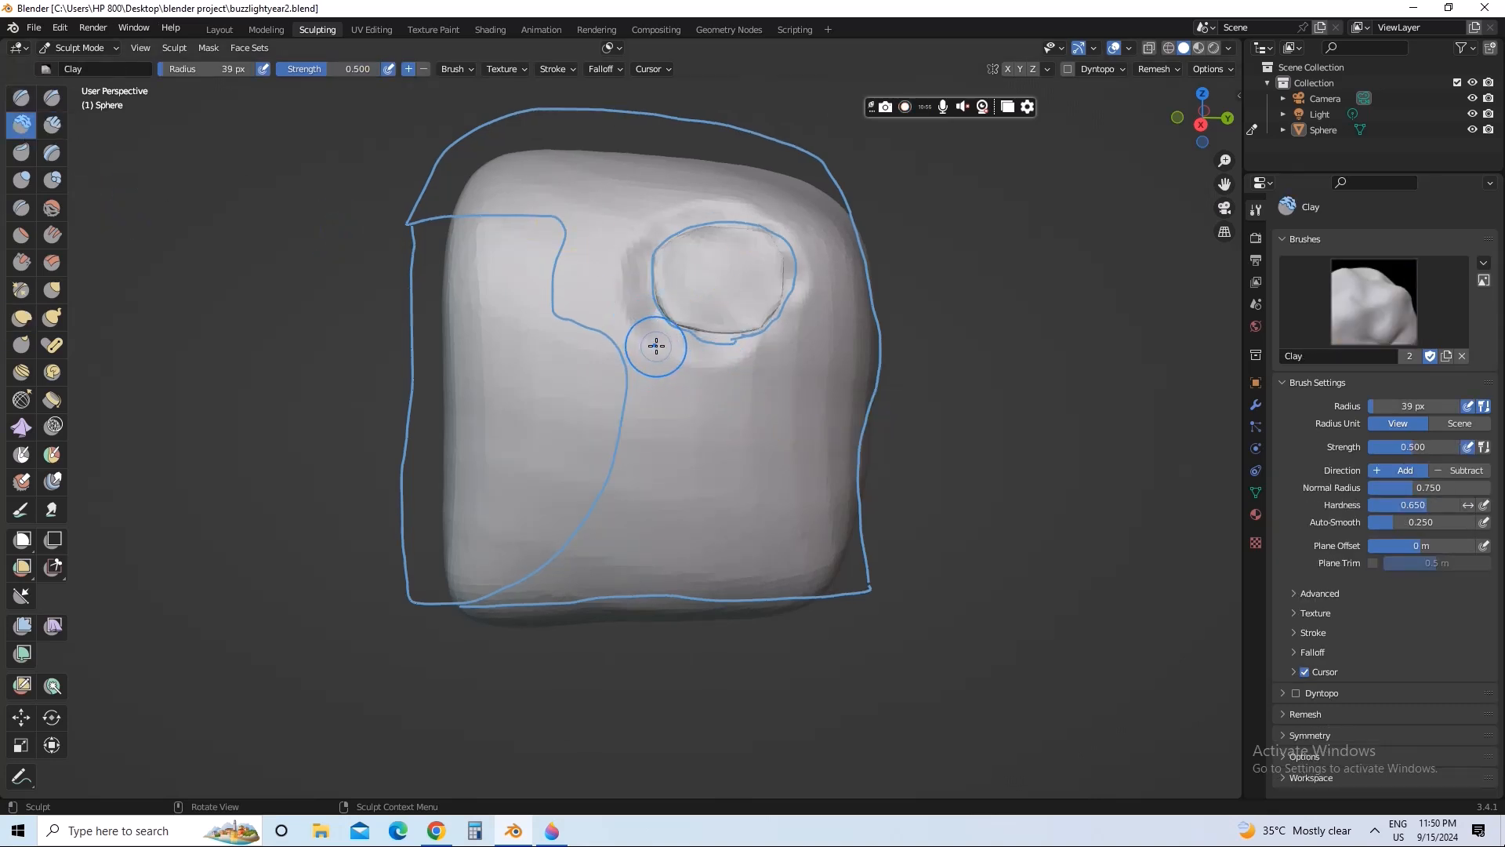
{"action": "mouse_move", "coordinate": [655, 339]}
{"action": "left_mouse_down"}
{"action": "mouse_move", "coordinate": [648, 228]}
{"action": "mouse_move", "coordinate": [765, 218]}
{"action": "left_mouse_up"}
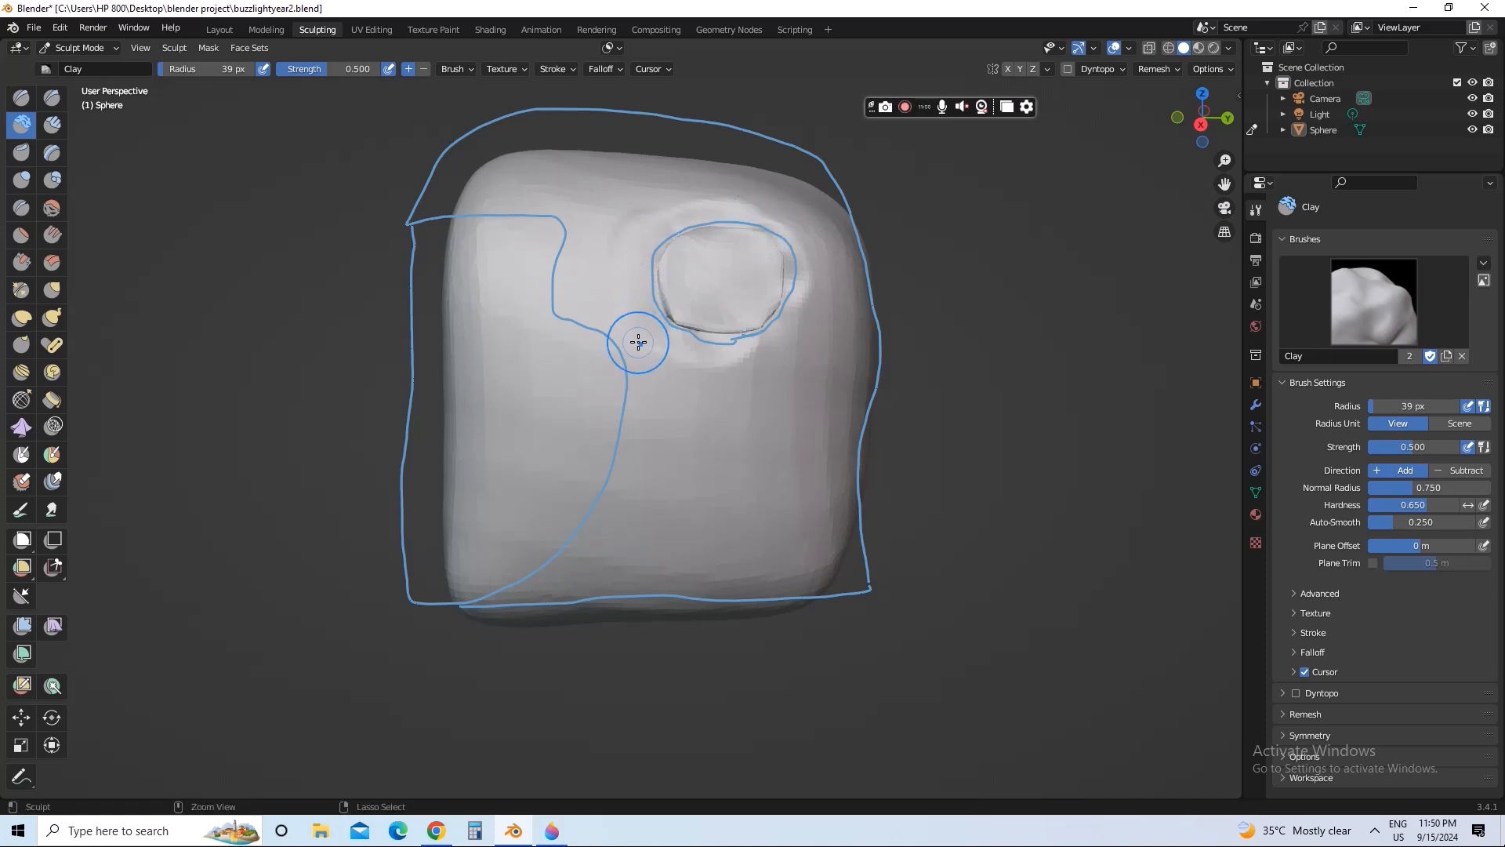
{"action": "key", "text": "f"}
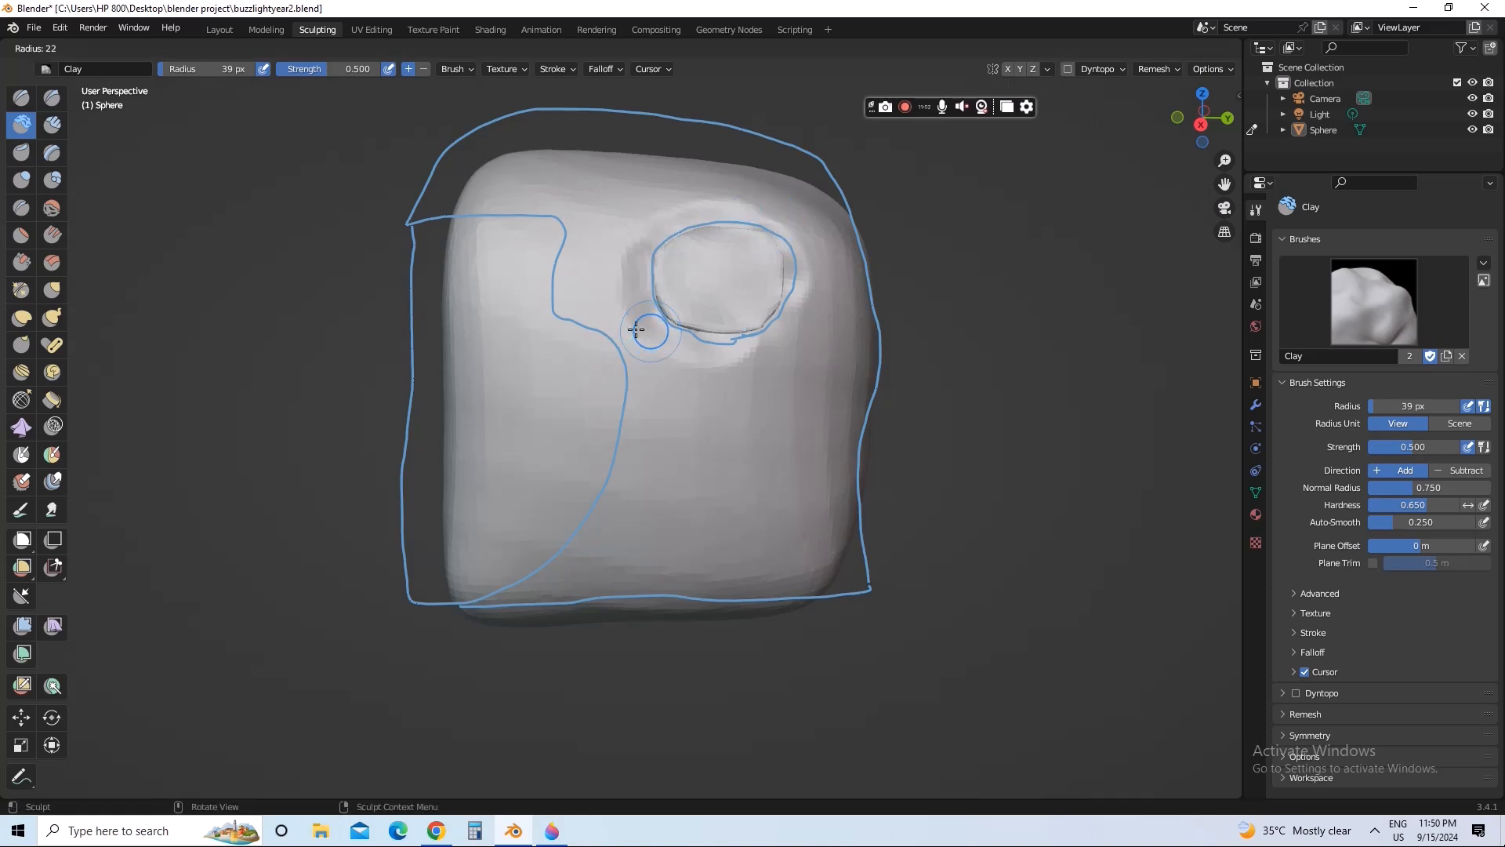
{"action": "left_click", "coordinate": [639, 329]}
{"action": "mouse_move", "coordinate": [648, 333]}
{"action": "left_mouse_down"}
{"action": "mouse_move", "coordinate": [632, 293]}
{"action": "mouse_move", "coordinate": [639, 243]}
{"action": "left_mouse_up"}
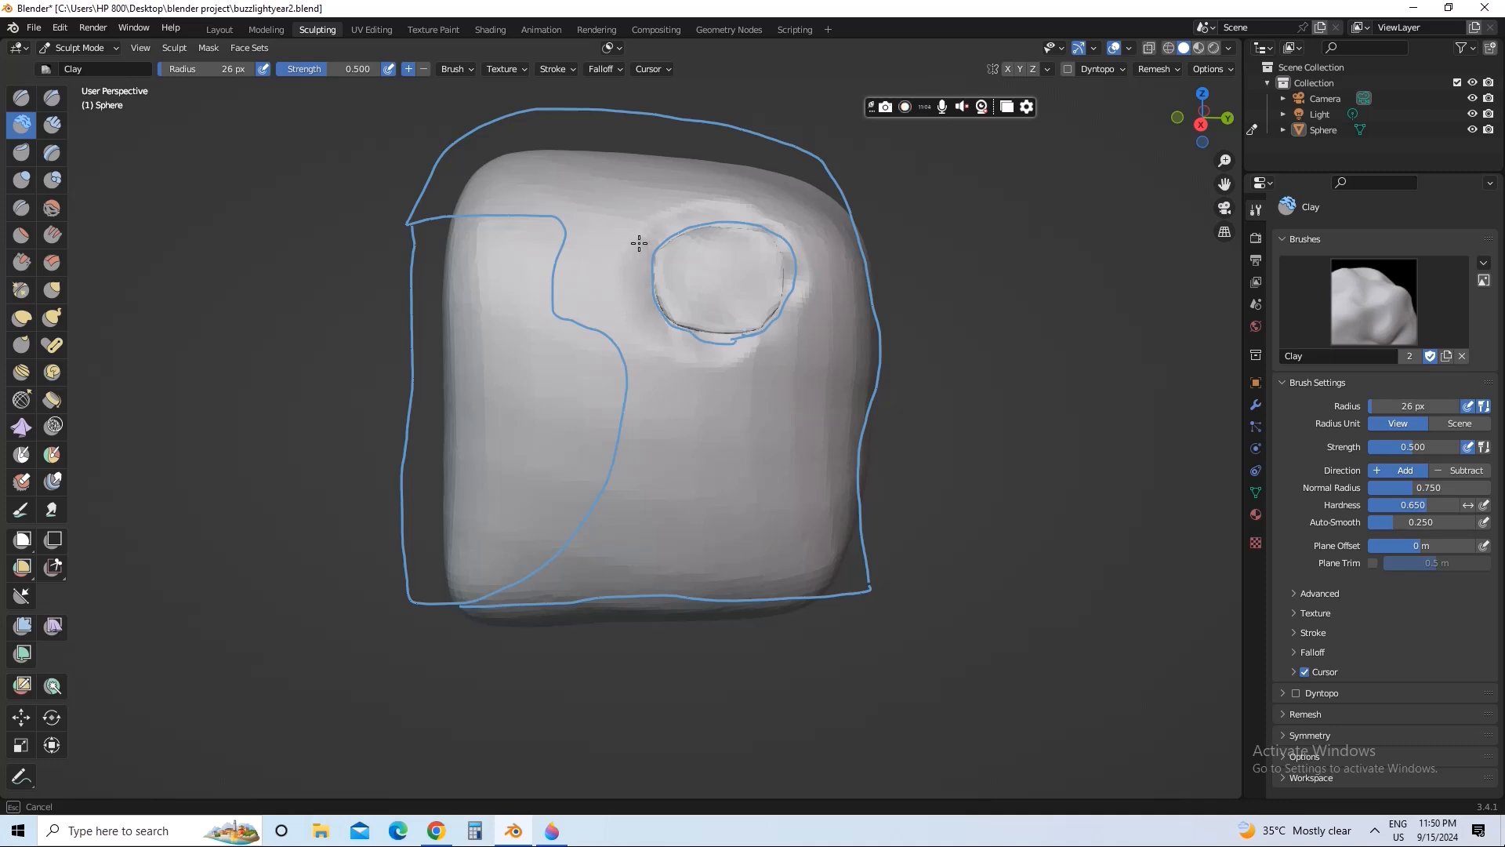
{"action": "mouse_move", "coordinate": [800, 282]}
{"action": "left_mouse_down"}
{"action": "mouse_move", "coordinate": [791, 313]}
{"action": "mouse_move", "coordinate": [689, 340]}
{"action": "mouse_move", "coordinate": [654, 319]}
{"action": "mouse_move", "coordinate": [634, 272]}
{"action": "left_mouse_up"}
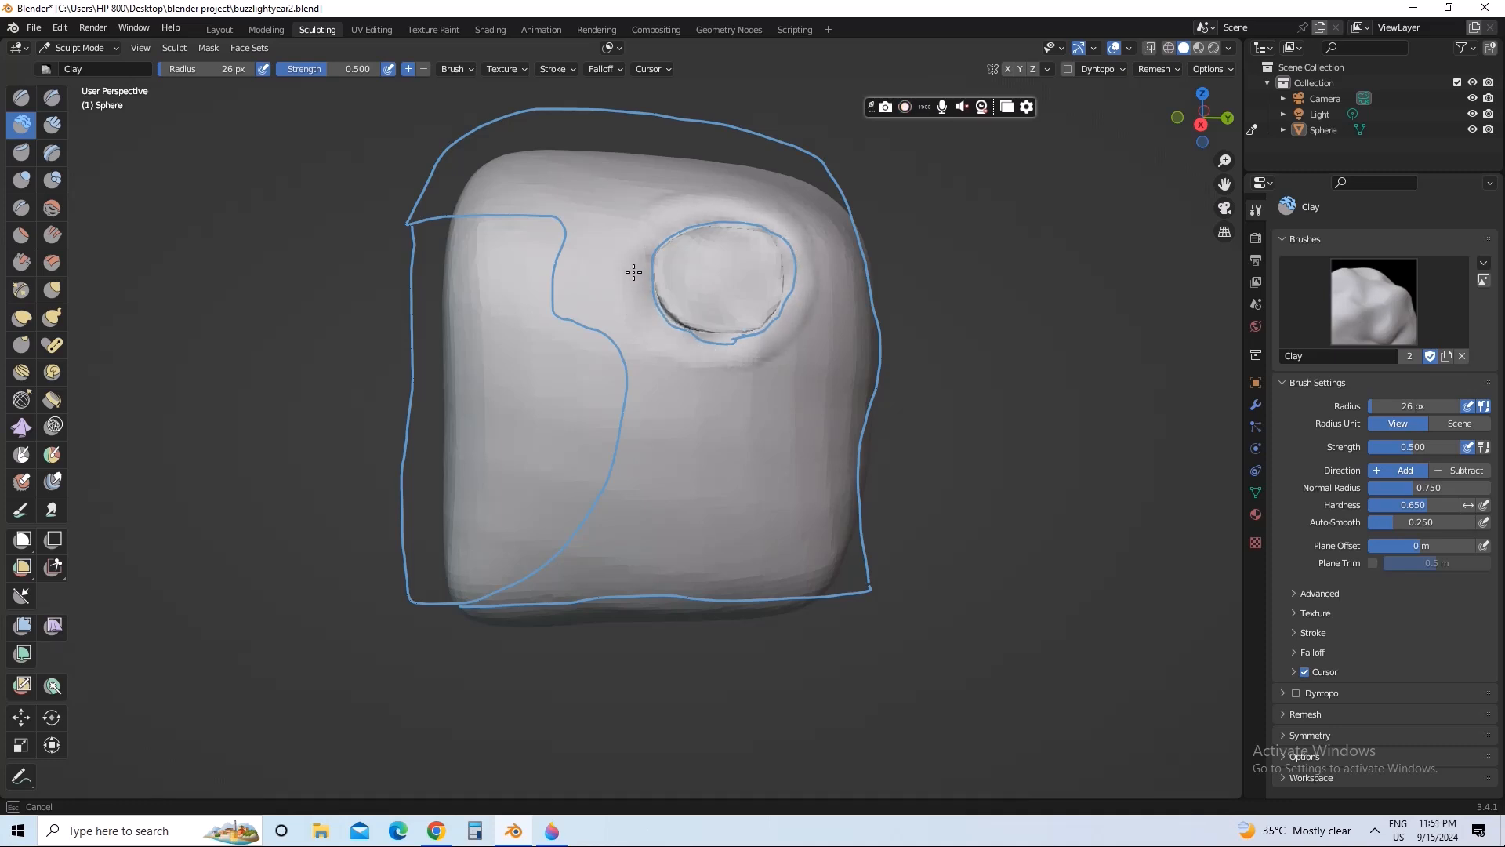
{"action": "left_click_drag", "start_coordinate": [727, 213], "coordinate": [755, 214]}
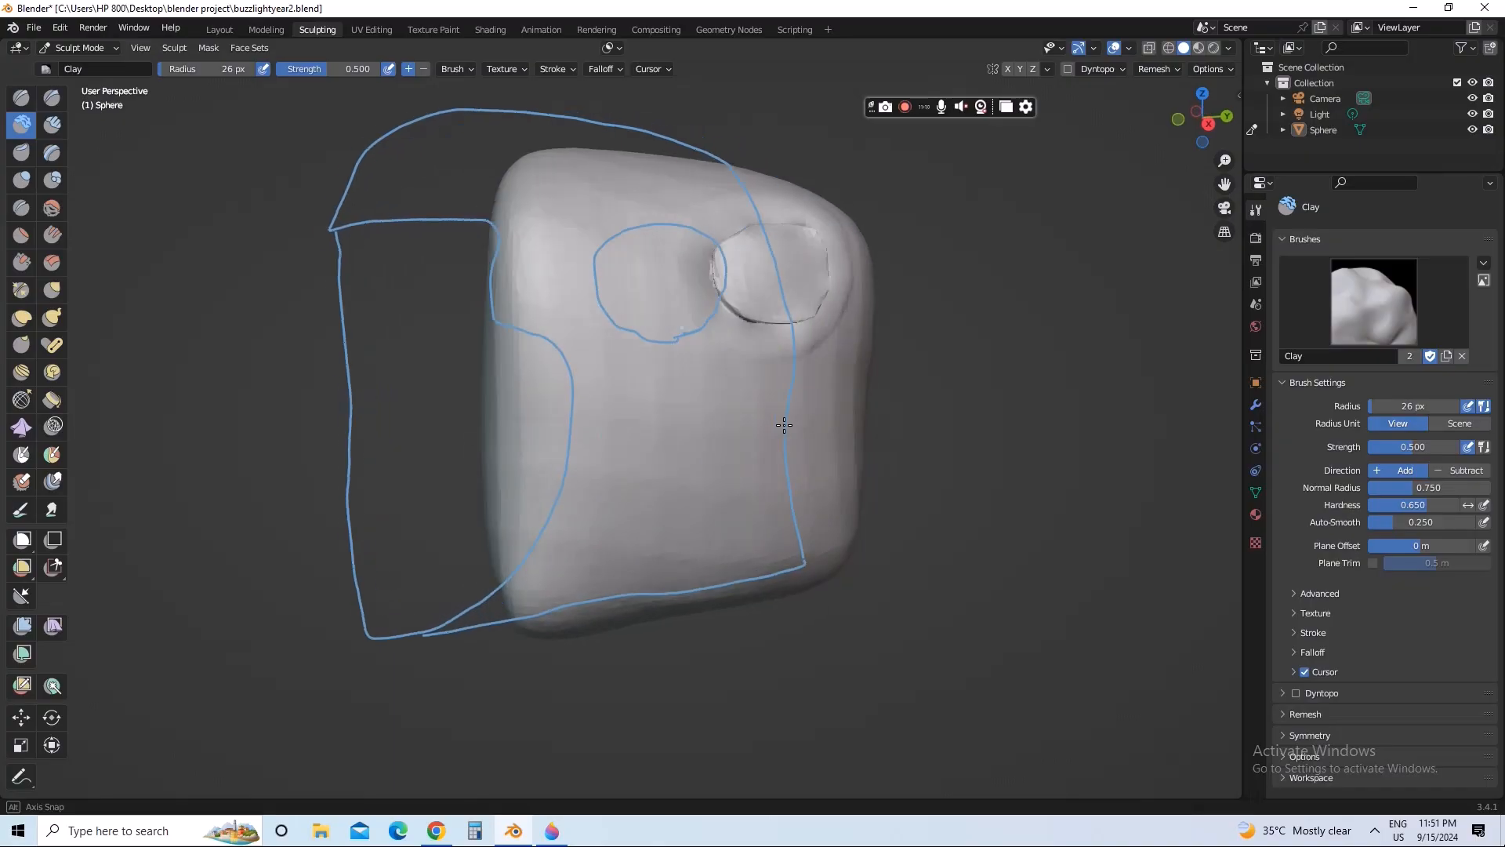
{"action": "mouse_move", "coordinate": [783, 421]}
{"action": "middle_mouse_down"}
{"action": "mouse_move", "coordinate": [745, 421]}
{"action": "mouse_move", "coordinate": [693, 359]}
{"action": "middle_mouse_up"}
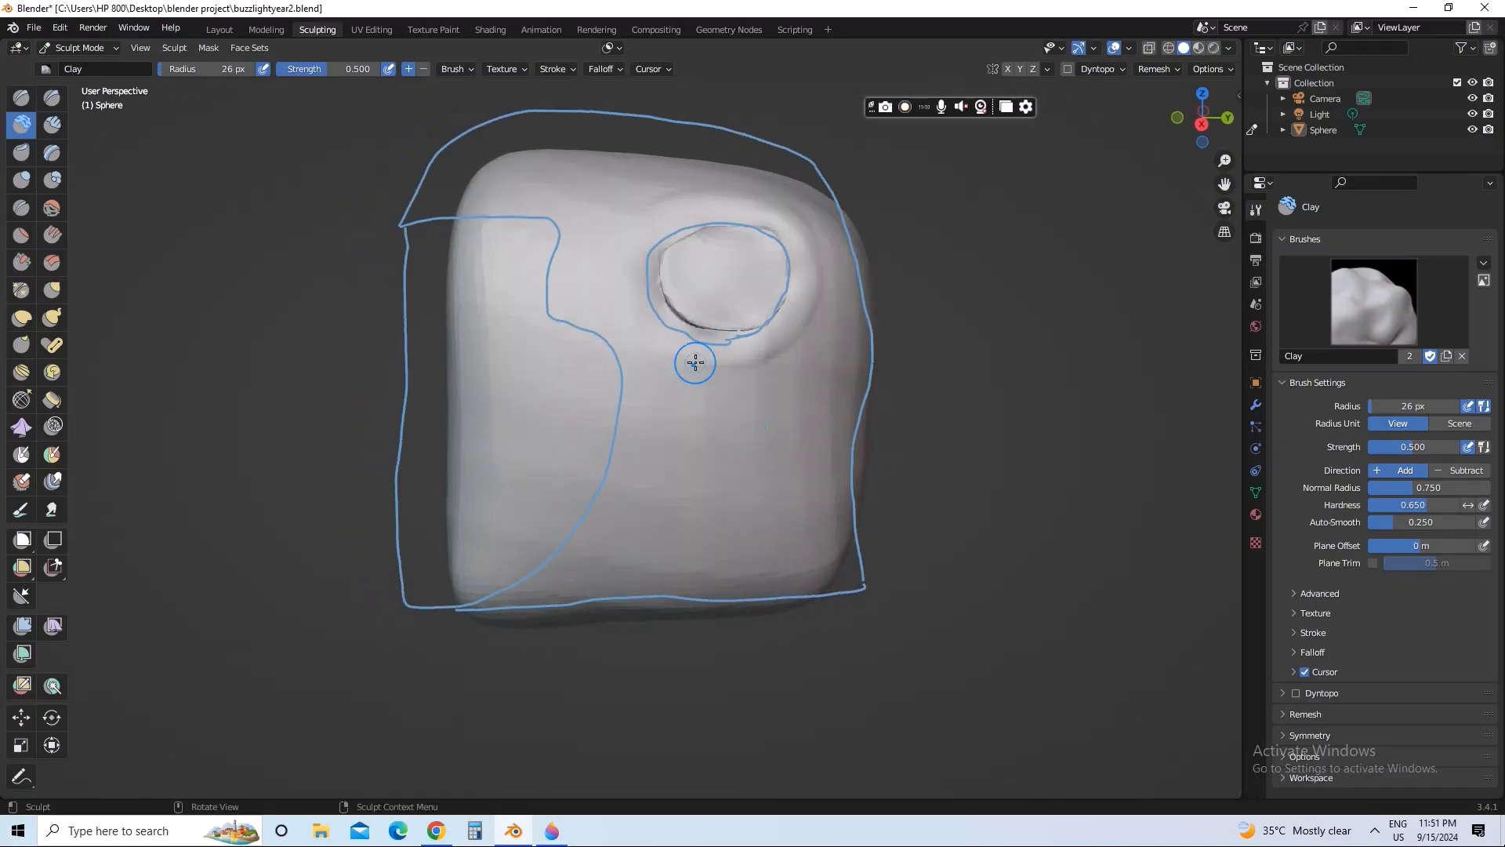
Smooth the built-up surface around the ear's rim with the Smooth brush, raising its strength to 0.599
{"action": "left_click", "coordinate": [51, 207]}
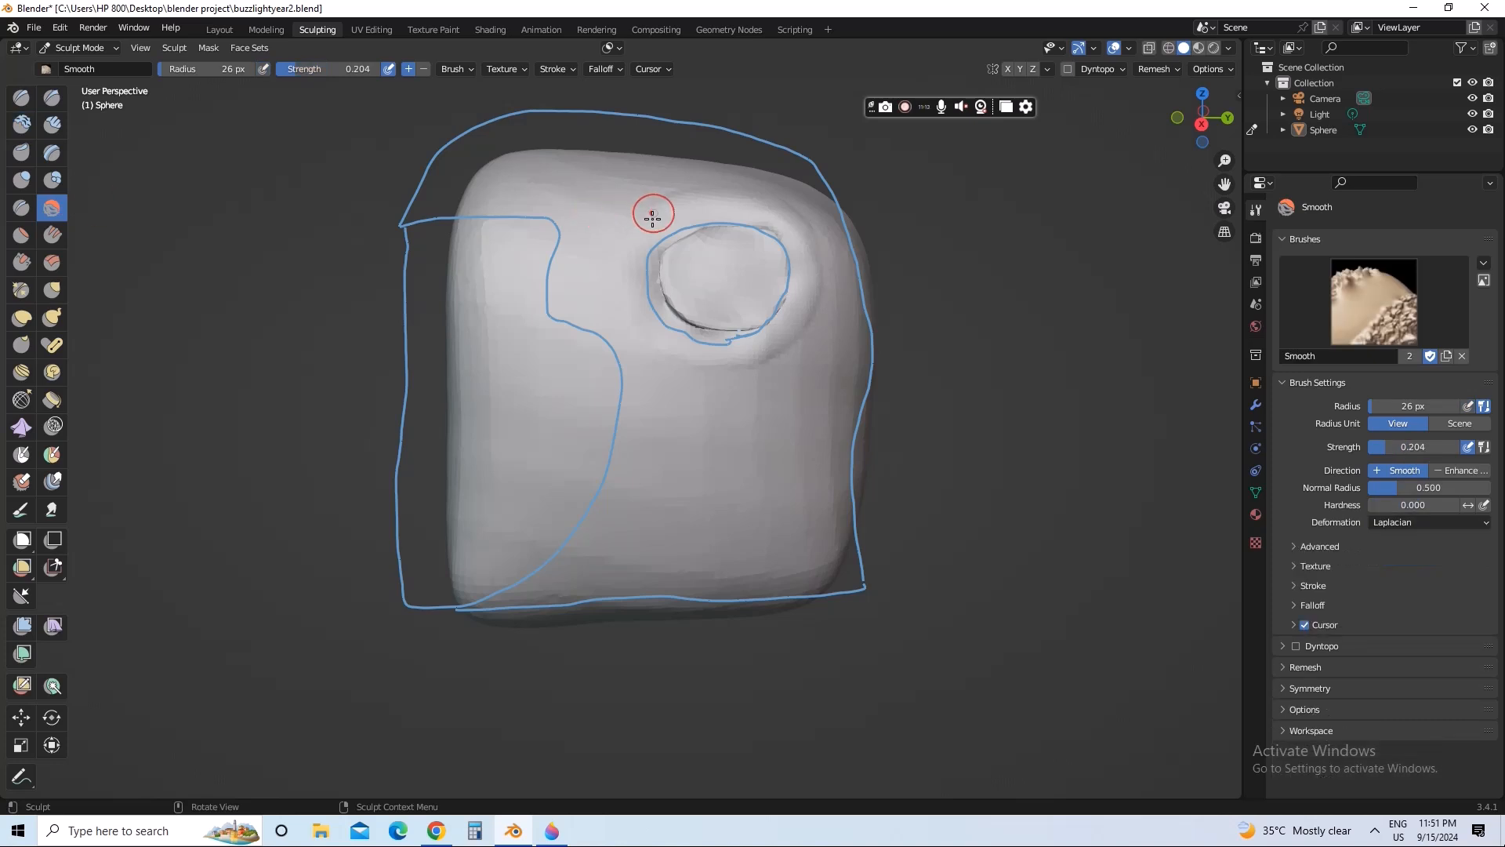
{"action": "mouse_move", "coordinate": [821, 231]}
{"action": "left_mouse_down"}
{"action": "mouse_move", "coordinate": [766, 192]}
{"action": "mouse_move", "coordinate": [772, 216]}
{"action": "left_mouse_up"}
{"action": "left_click_drag", "start_coordinate": [1388, 447], "coordinate": [1425, 447]}
{"action": "mouse_move", "coordinate": [781, 220]}
{"action": "left_mouse_down"}
{"action": "mouse_move", "coordinate": [816, 248]}
{"action": "mouse_move", "coordinate": [810, 305]}
{"action": "mouse_move", "coordinate": [766, 356]}
{"action": "mouse_move", "coordinate": [736, 362]}
{"action": "mouse_move", "coordinate": [663, 310]}
{"action": "mouse_move", "coordinate": [648, 272]}
{"action": "mouse_move", "coordinate": [666, 255]}
{"action": "left_mouse_up"}
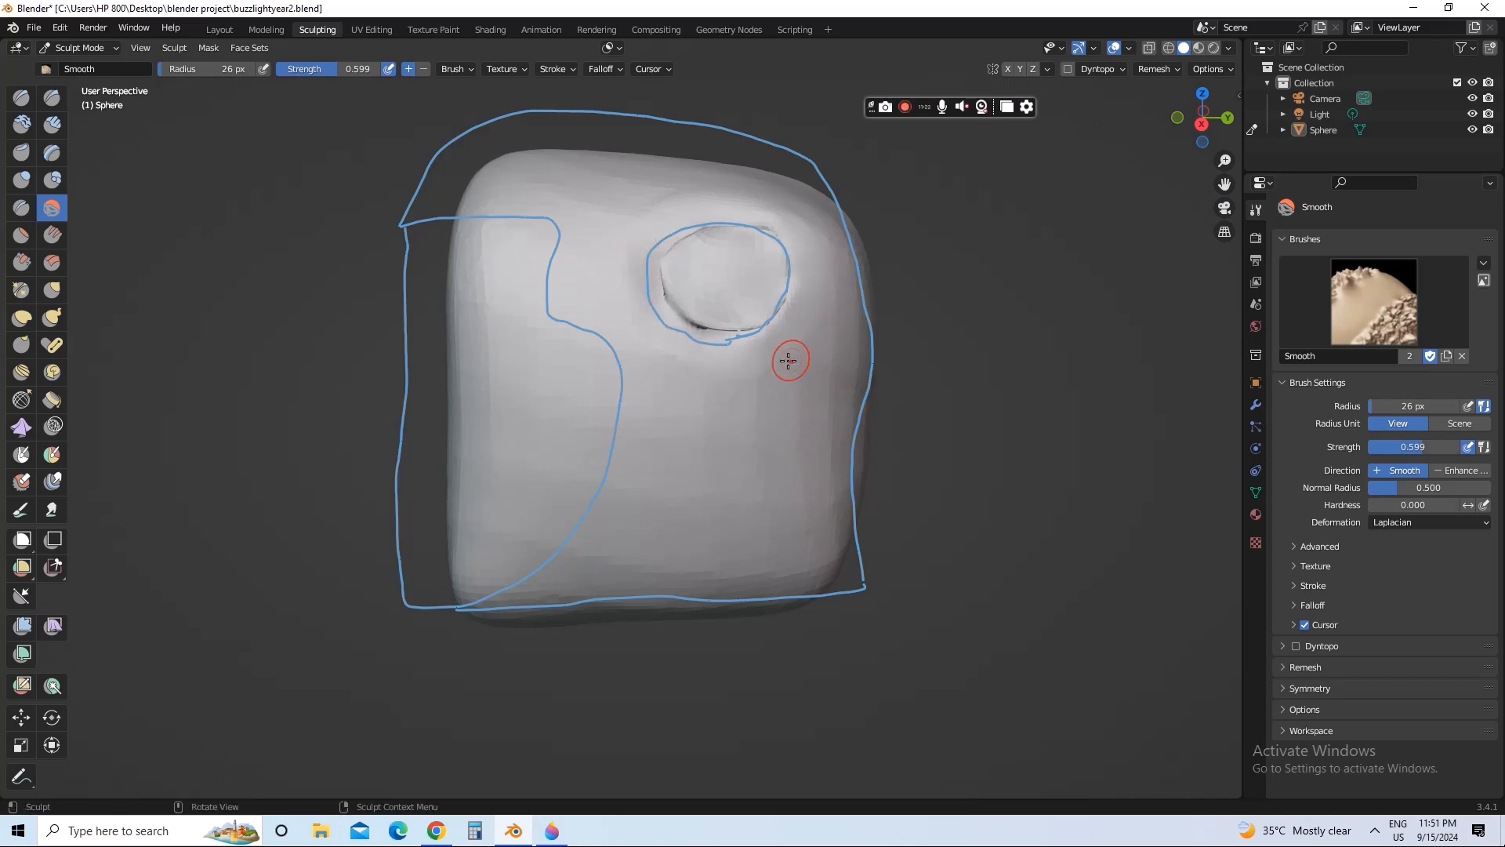
{"action": "middle_click_drag", "start_coordinate": [791, 360], "coordinate": [767, 357]}
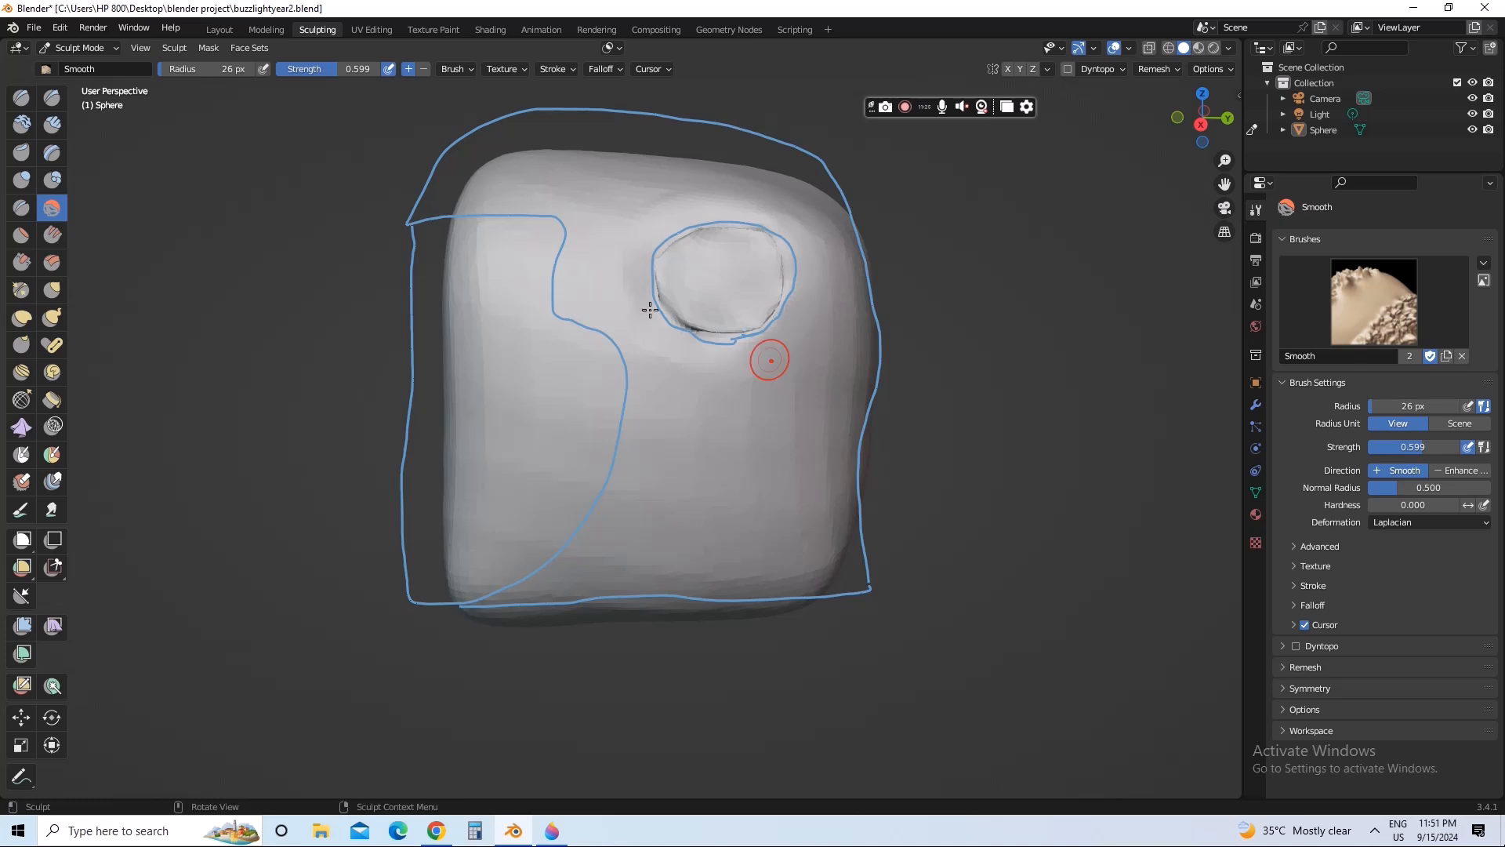